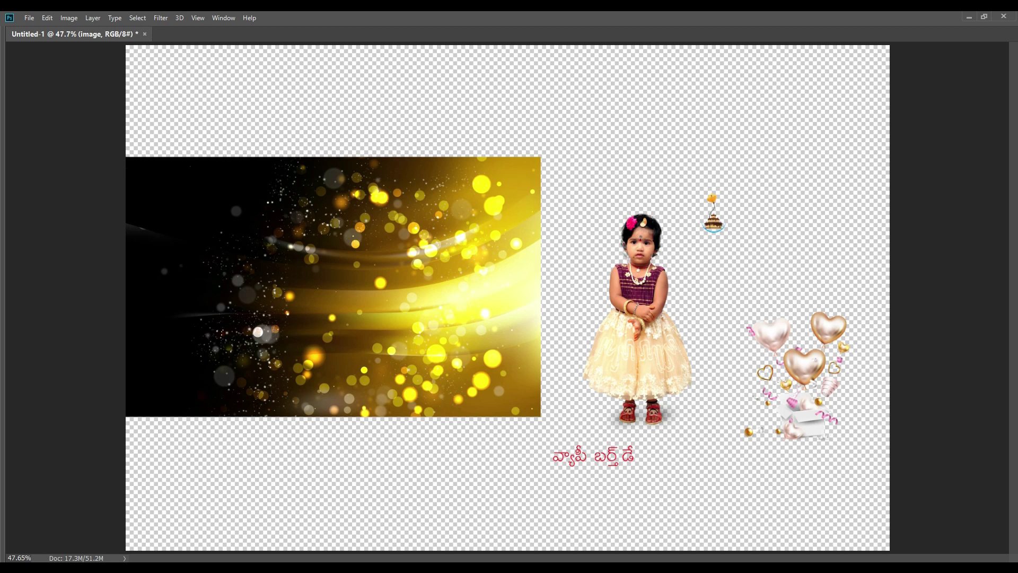
# Step: Move the bokeh image up toward the top, undo stray balloon moves, and select the birthday text layer
pyautogui.moveTo(436, 311); pyautogui.dragTo(436, 263)
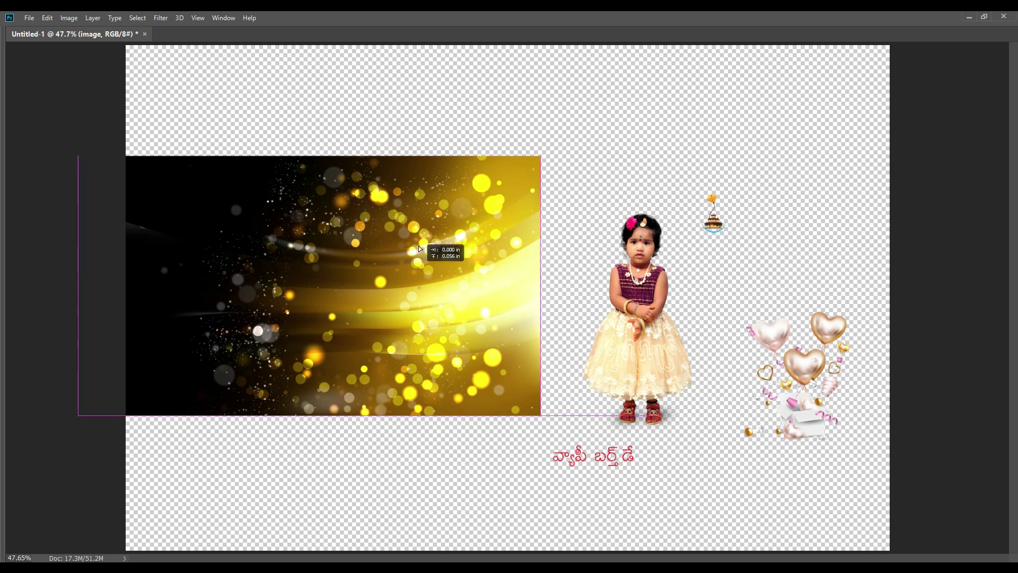
pyautogui.hotkey('ctrl', 'z')
pyautogui.hotkey('ctrl', 'z')
pyautogui.hotkey('ctrl', 'z')
pyautogui.click(809, 366)
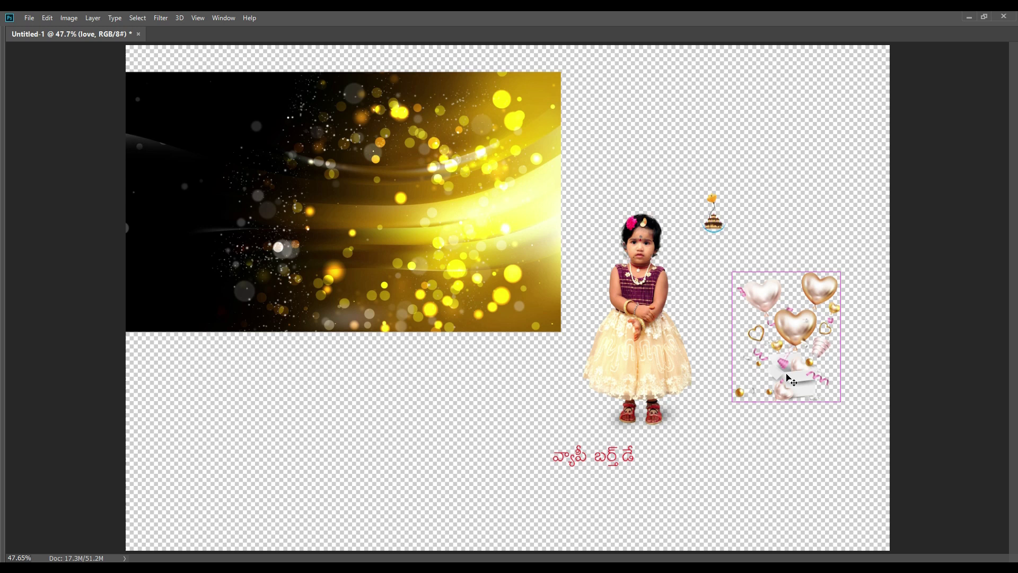
pyautogui.moveTo(806, 376); pyautogui.dragTo(798, 365)
pyautogui.hotkey('ctrl', 'z')
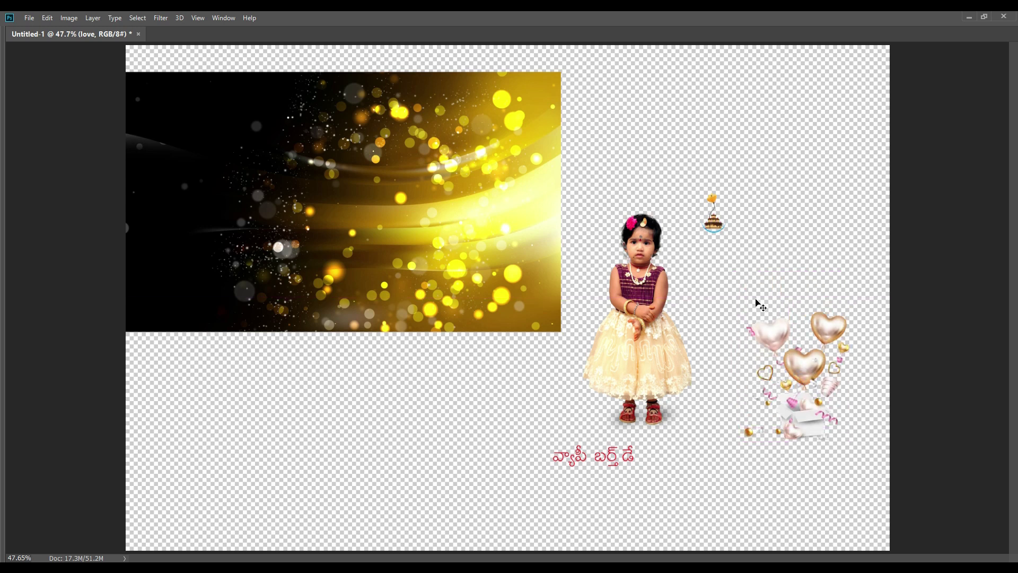
pyautogui.click(603, 454)
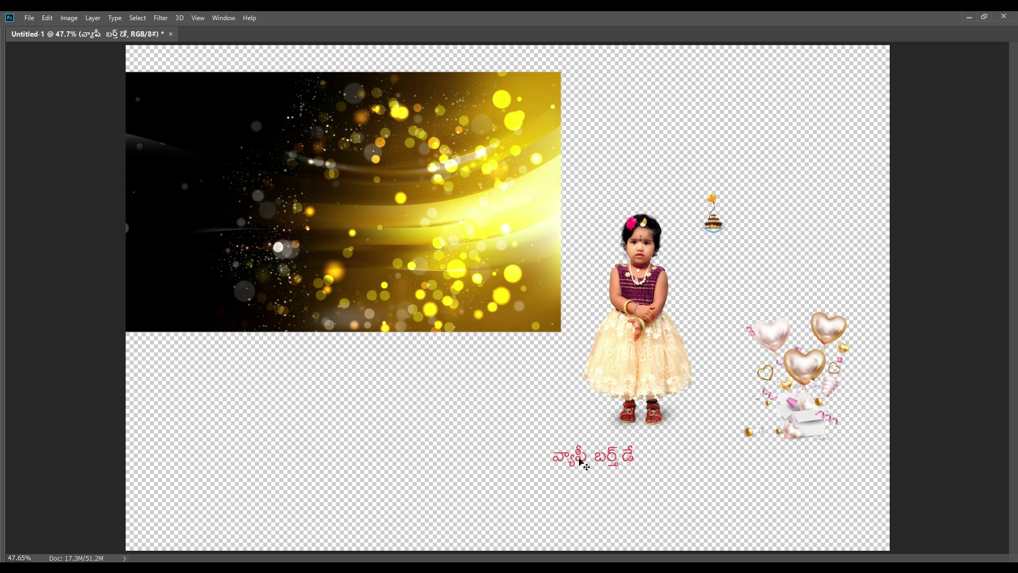
pyautogui.click(578, 459)
# Step: Create a first Web blank document with a 1000 px height, then close it
pyautogui.click(30, 18)
pyautogui.click(31, 26)
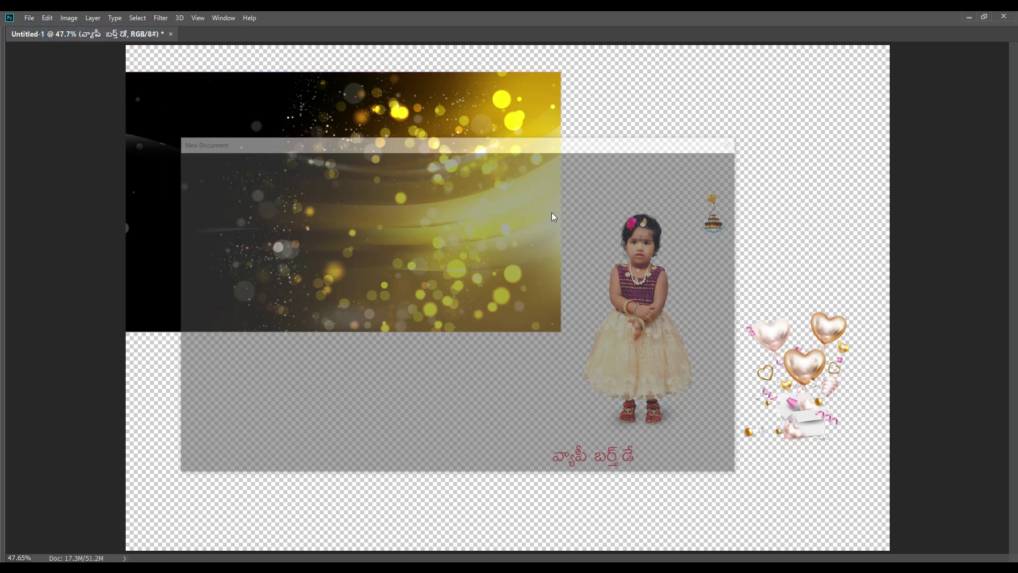
pyautogui.click(541, 163)
pyautogui.press('Tab')
pyautogui.write('100')
pyautogui.press('Tab')
pyautogui.write('1000')
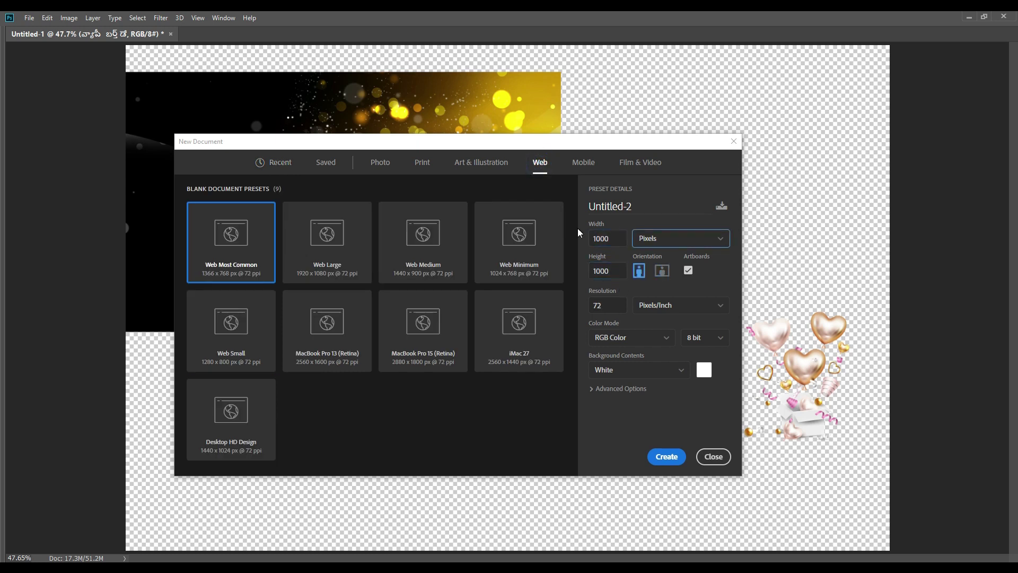
pyautogui.click(607, 306)
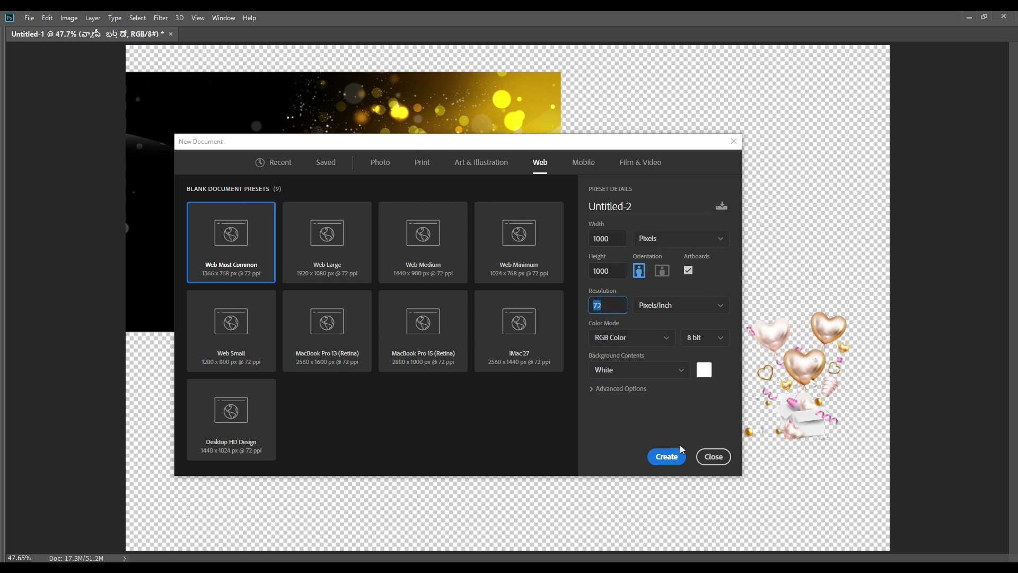
pyautogui.click(667, 457)
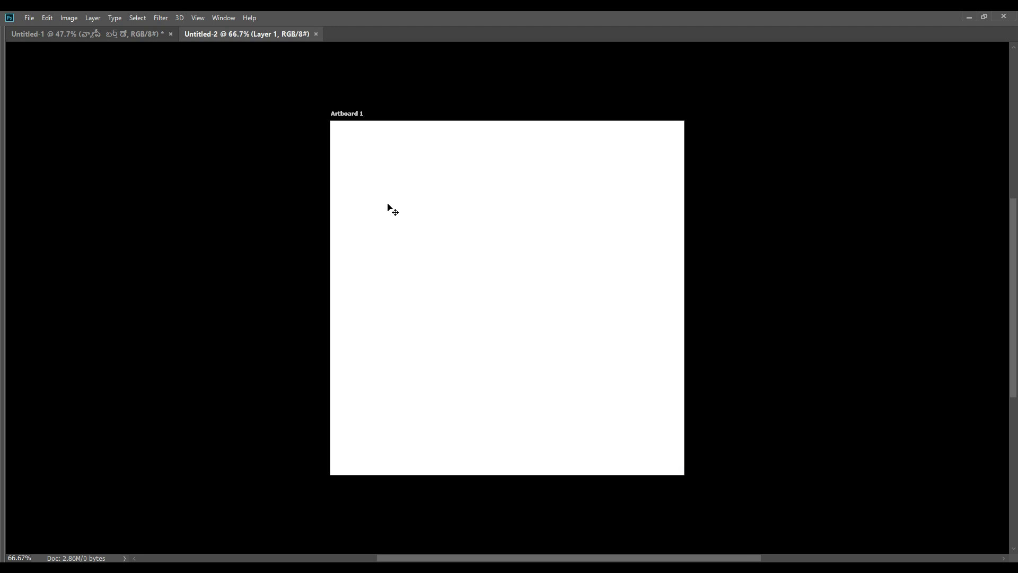
pyautogui.hotkey('ctrl', 'w')
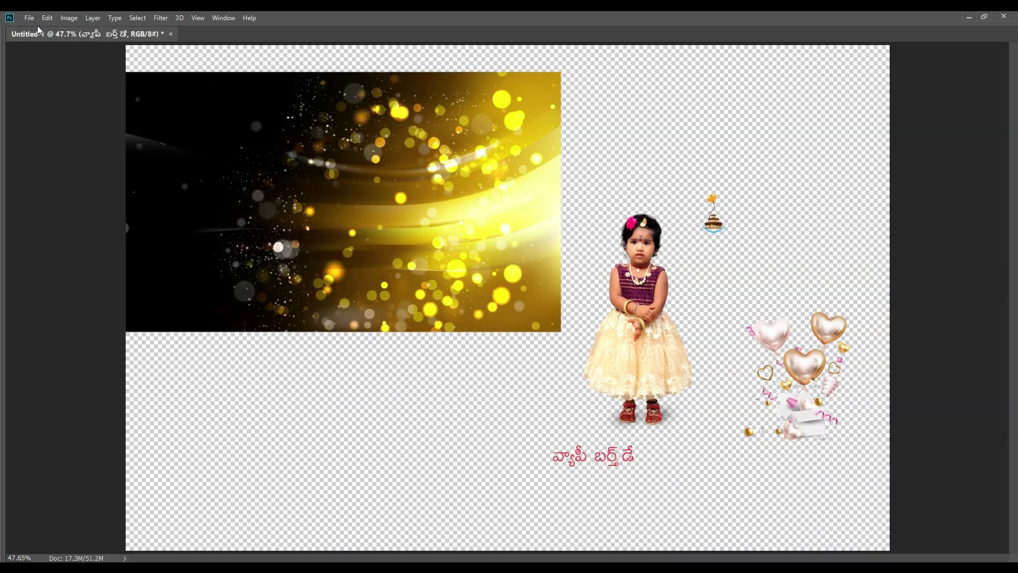
# Step: Recreate the Web blank document at 1000 × 1000 px
pyautogui.hotkey('ctrl', 'n')
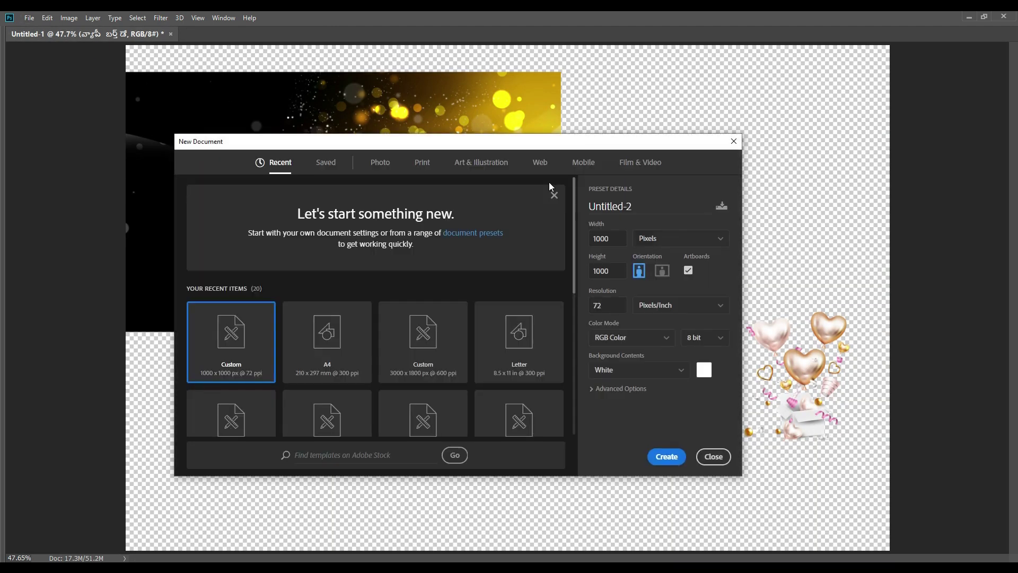
pyautogui.click(540, 163)
pyautogui.doubleClick(618, 245)
pyautogui.write('1000')
pyautogui.press('Tab')
pyautogui.write('1000')
pyautogui.press('Tab')
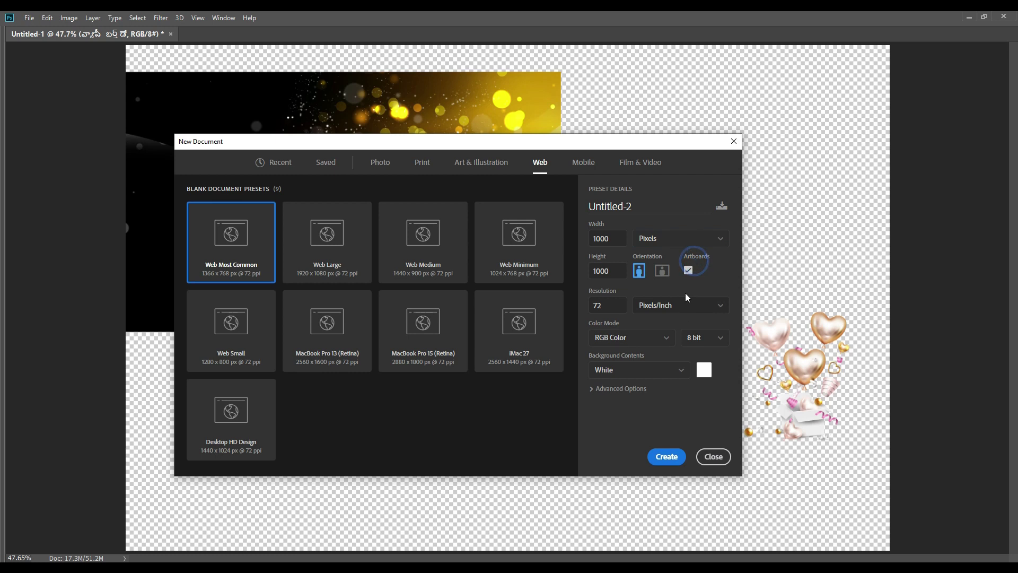
pyautogui.click(670, 456)
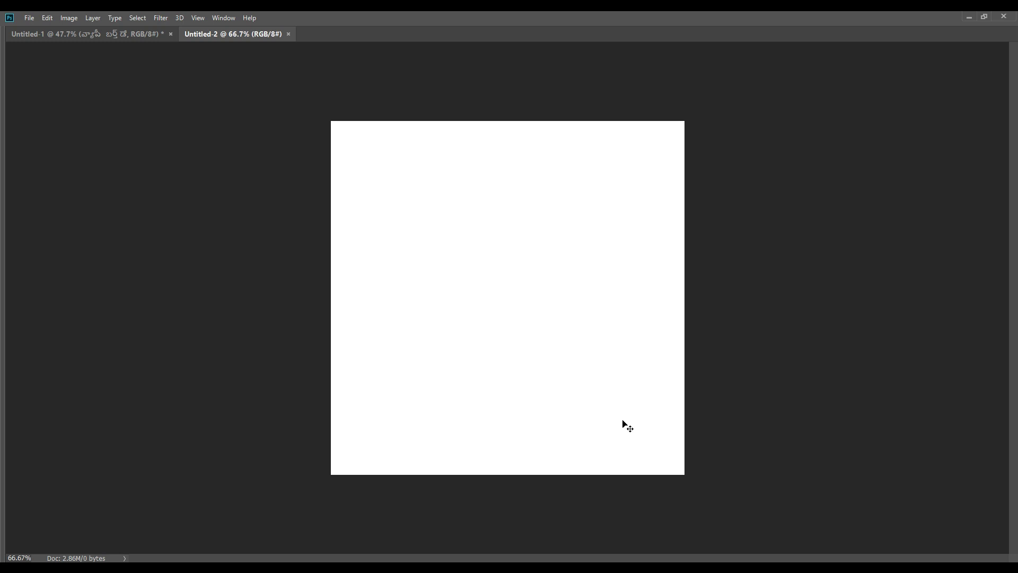
# Step: Show the Layers panel and draw a rectangle covering the whole new canvas
pyautogui.press('F7')
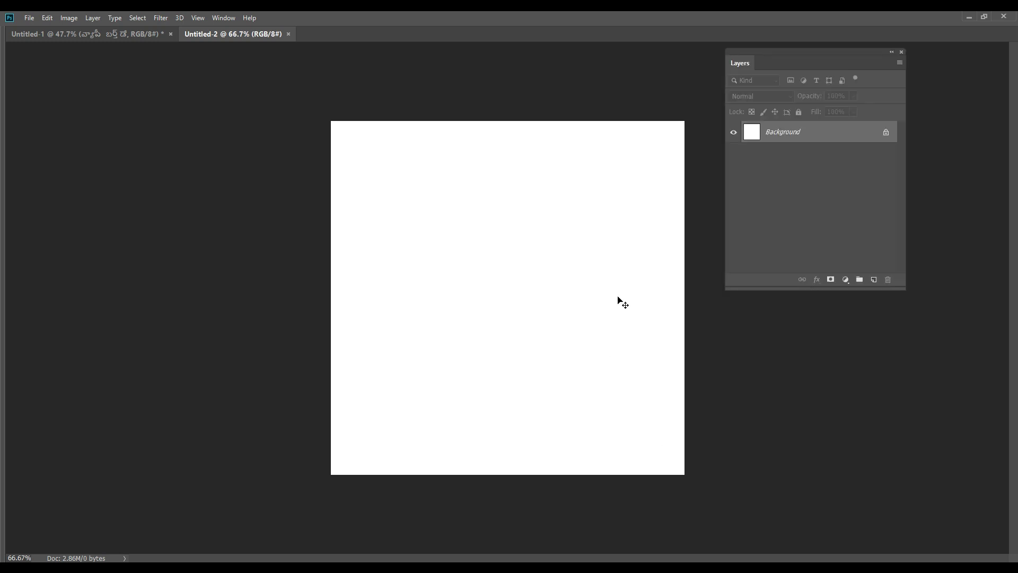
pyautogui.moveTo(847, 47); pyautogui.dragTo(934, 63)
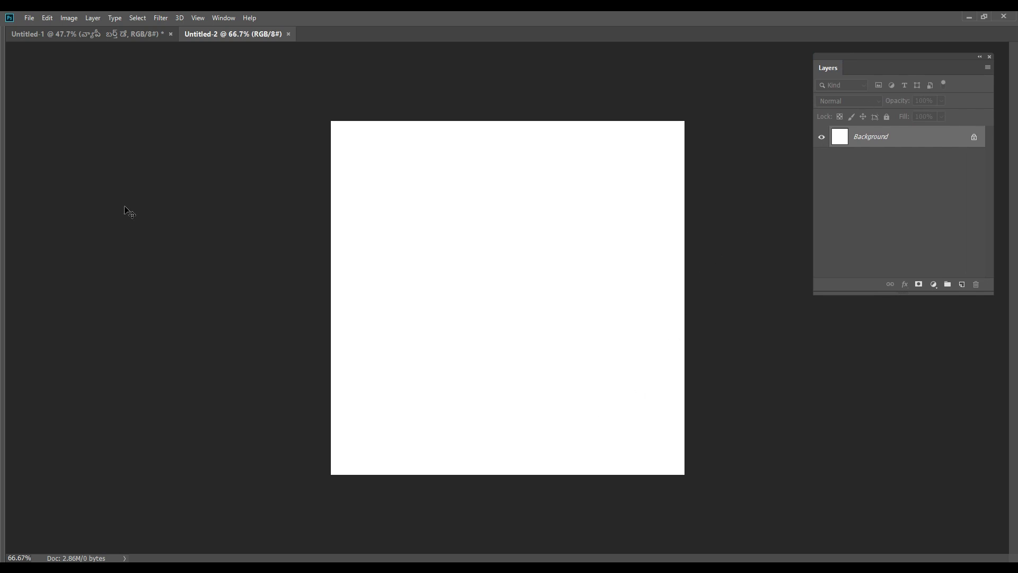
pyautogui.press('Tab')
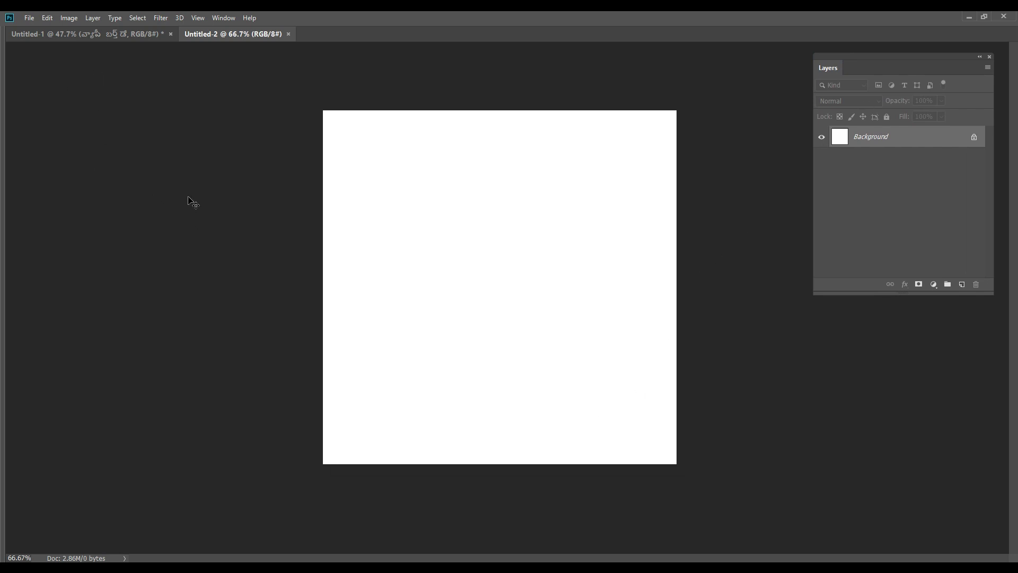
pyautogui.click(12, 237)
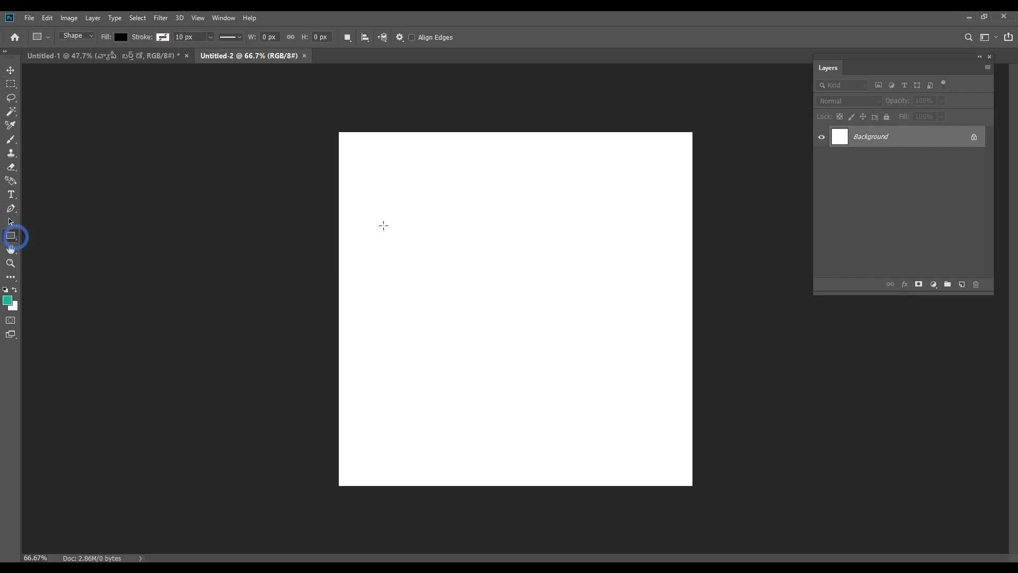
pyautogui.moveTo(325, 123); pyautogui.dragTo(705, 495)
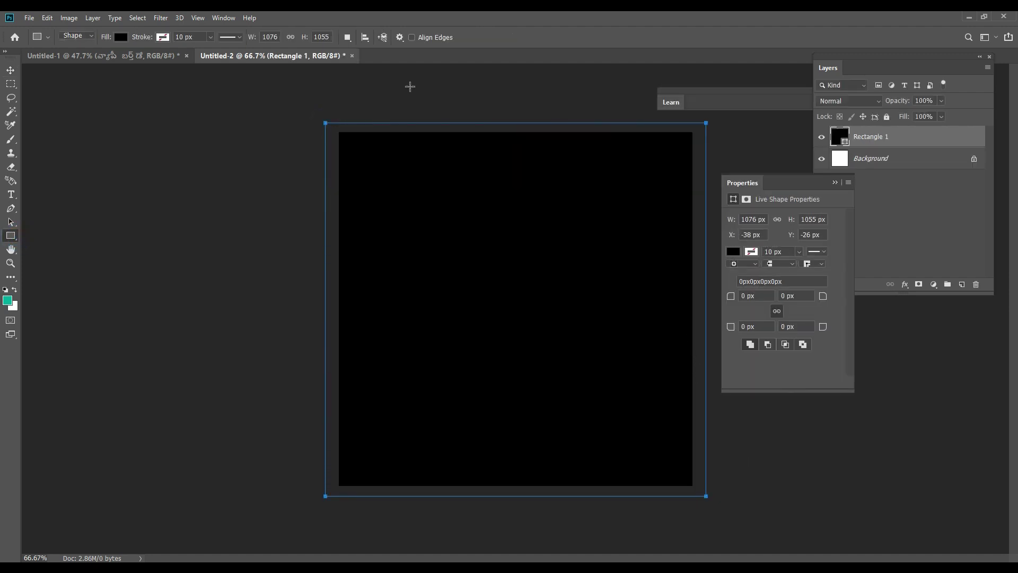
# Step: Give the rectangle a Gradient Overlay using the Cyan teal preset
pyautogui.click(905, 285)
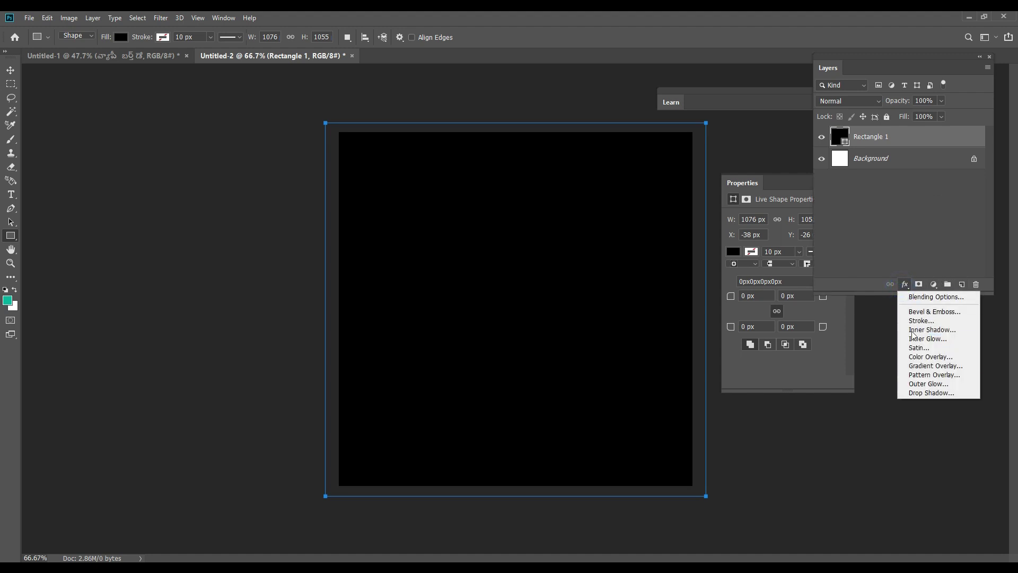
pyautogui.click(936, 366)
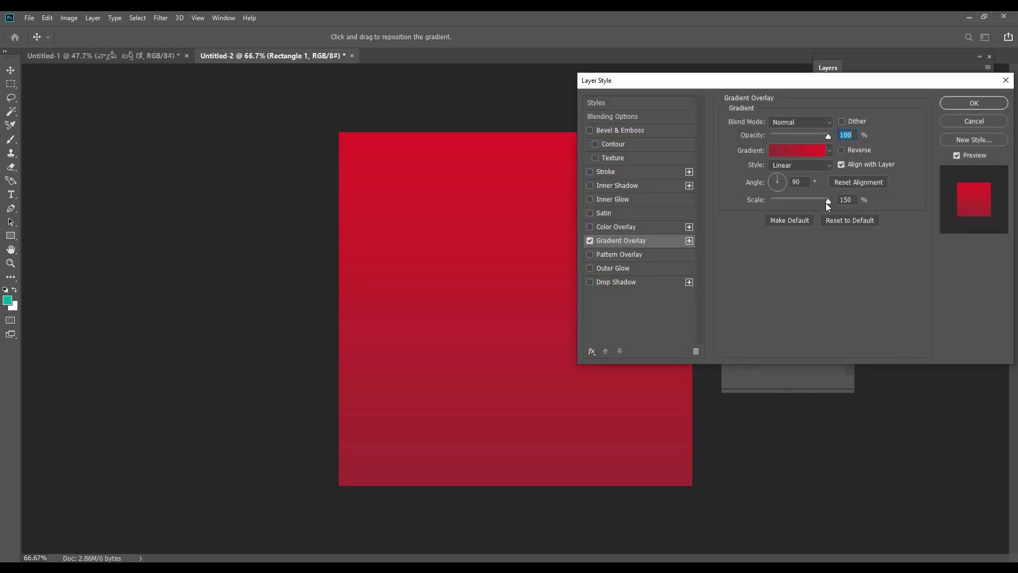
pyautogui.click(795, 153)
pyautogui.scroll(-5, 907, 240)
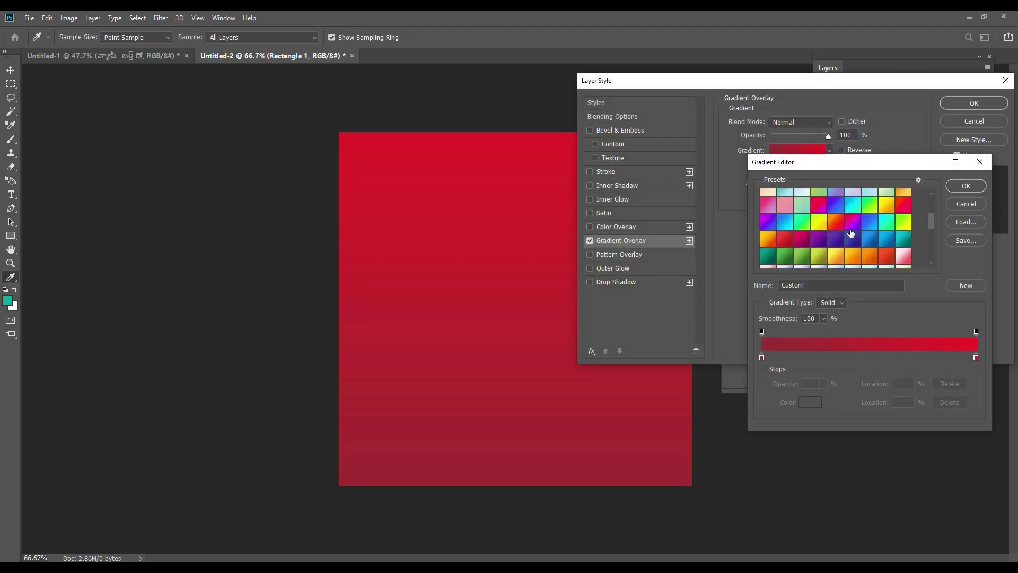
pyautogui.click(904, 222)
pyautogui.press('Return')
pyautogui.press('Return')
# Step: Return to the Untitled-1 birthday composition with the Move tool and Auto-Select on
pyautogui.press('v')
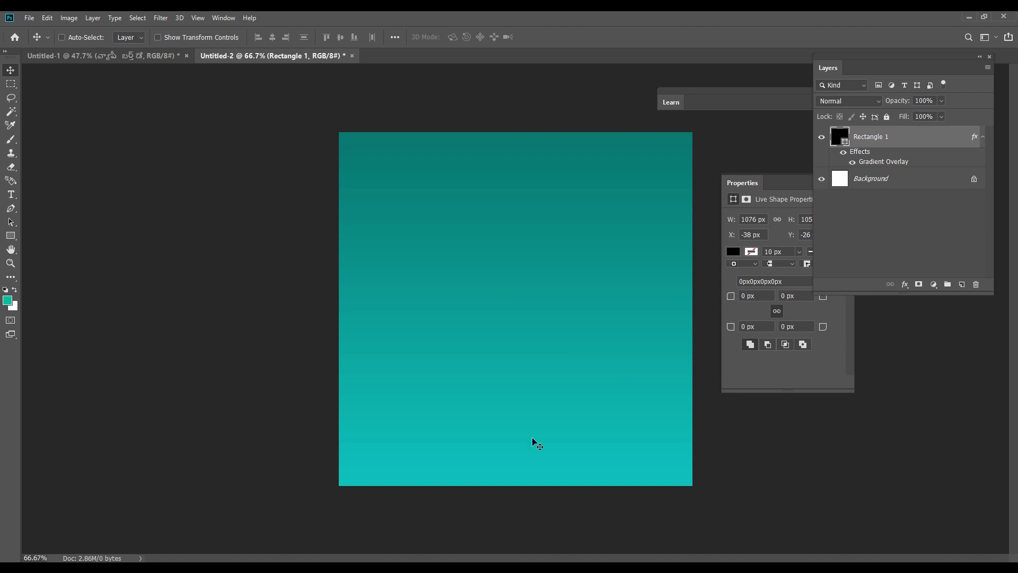
pyautogui.click(133, 55)
pyautogui.click(61, 37)
# Step: Select the girl cut-out layer and toggle its layer mask off and back on
pyautogui.click(670, 381)
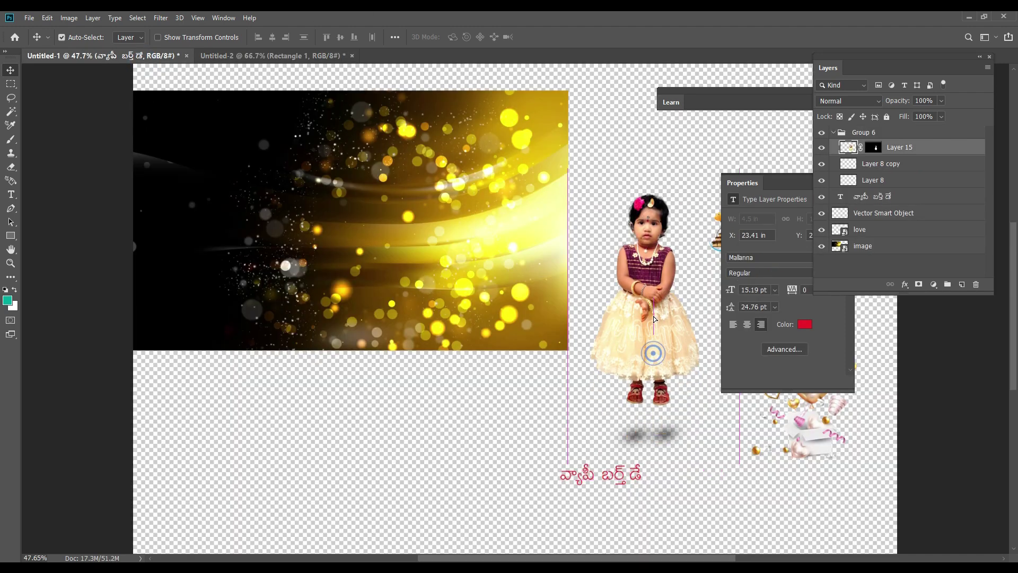
pyautogui.scroll(5, 670, 381)
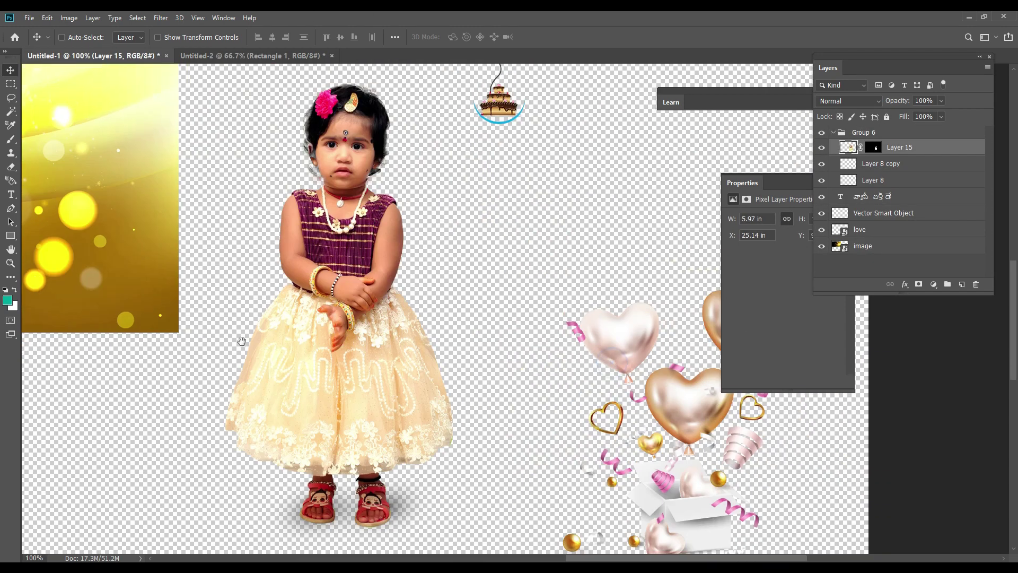
pyautogui.rightClick(883, 154)
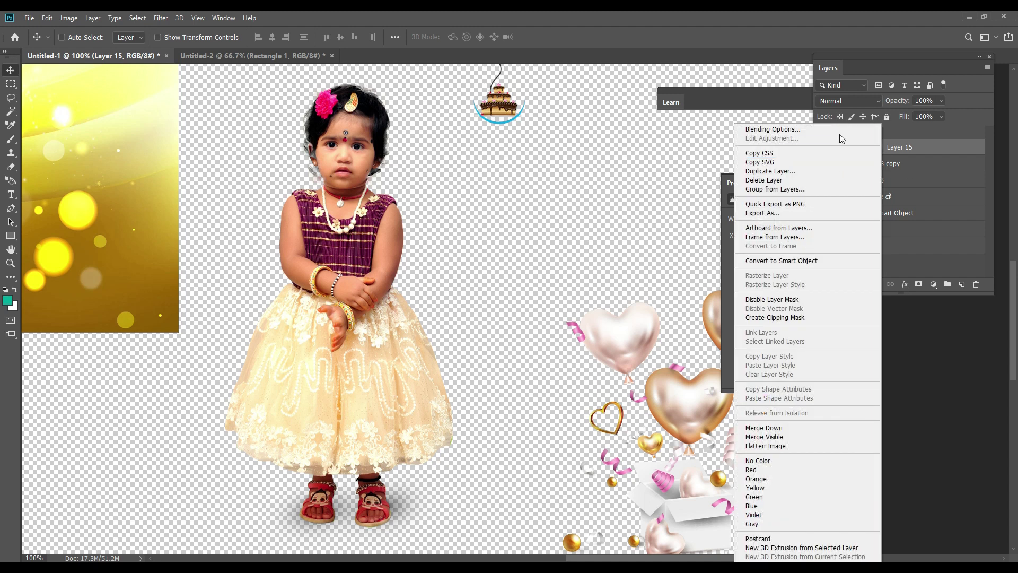
pyautogui.click(922, 154)
pyautogui.rightClick(873, 148)
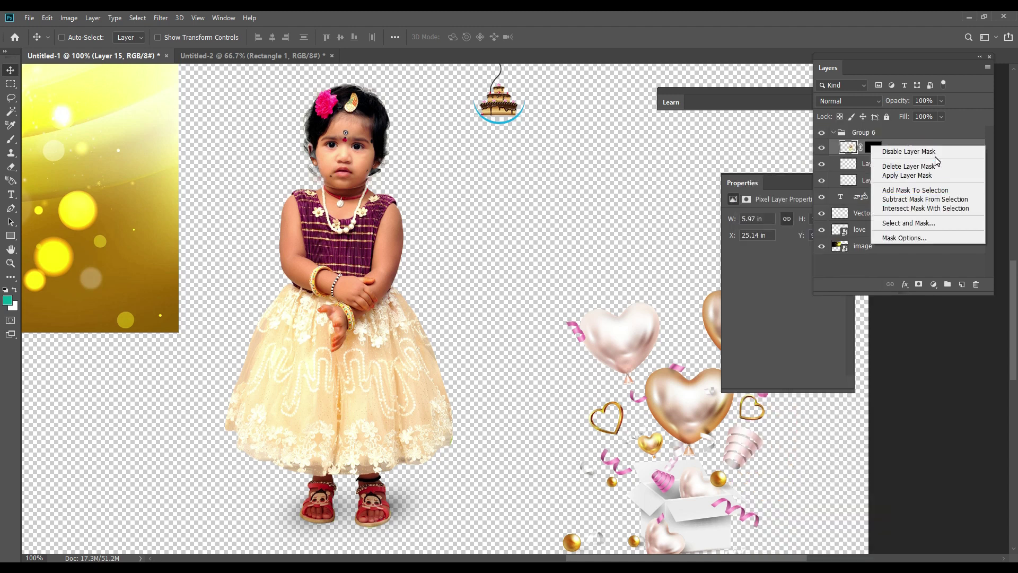
pyautogui.click(936, 155)
pyautogui.scroll(-1, 467, 265)
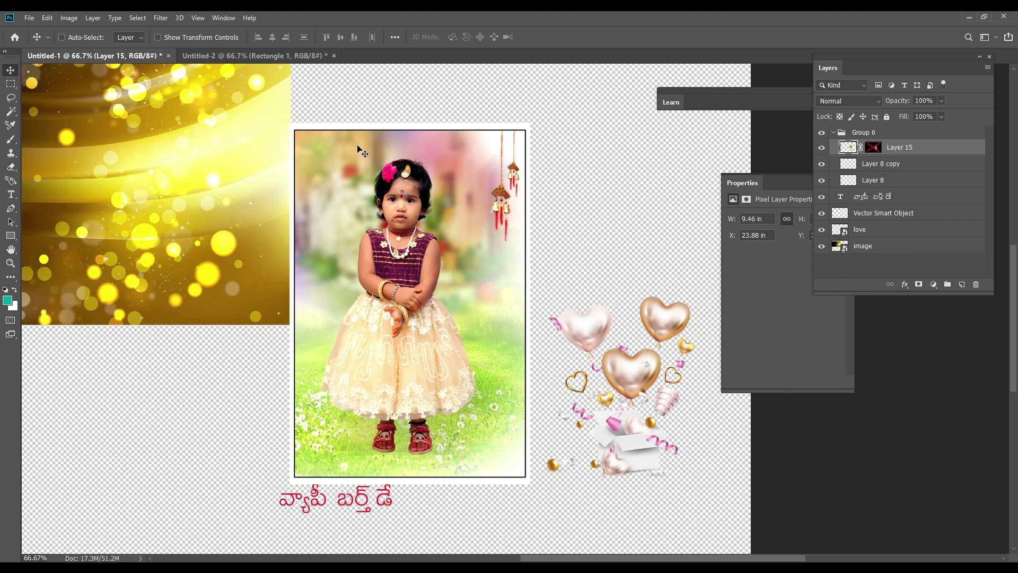
pyautogui.rightClick(873, 150)
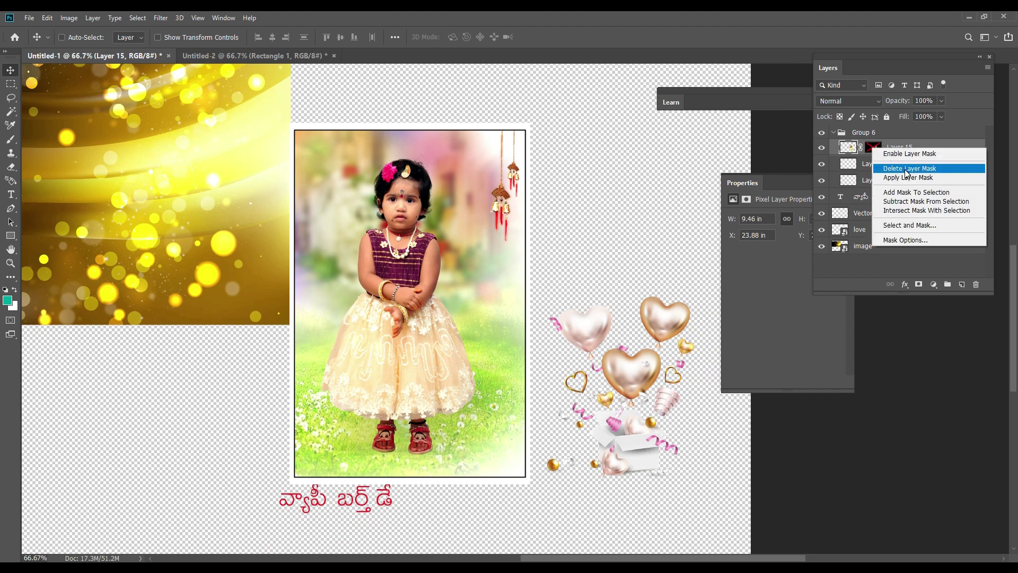
pyautogui.click(908, 154)
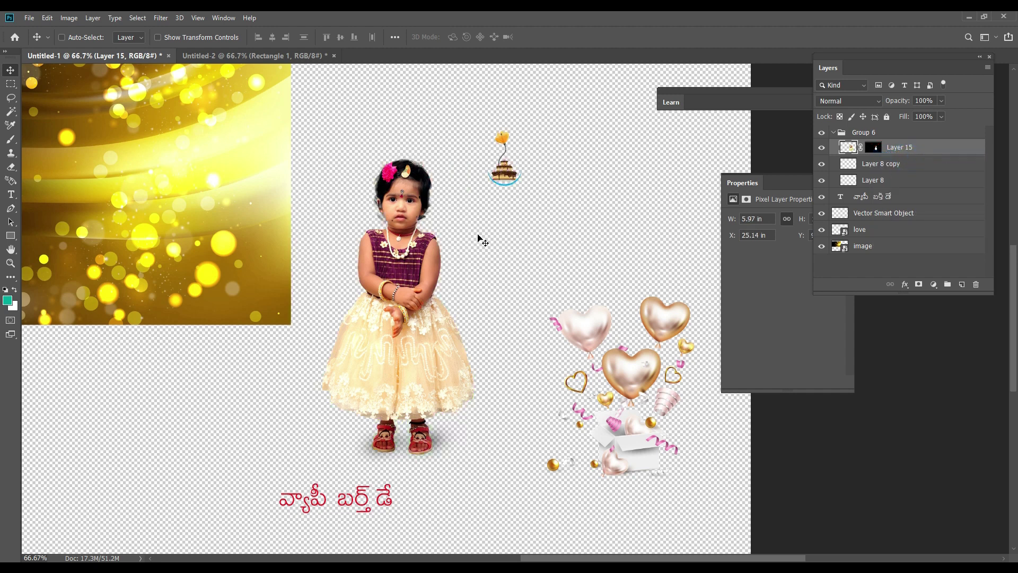
pyautogui.scroll(1, 518, 284)
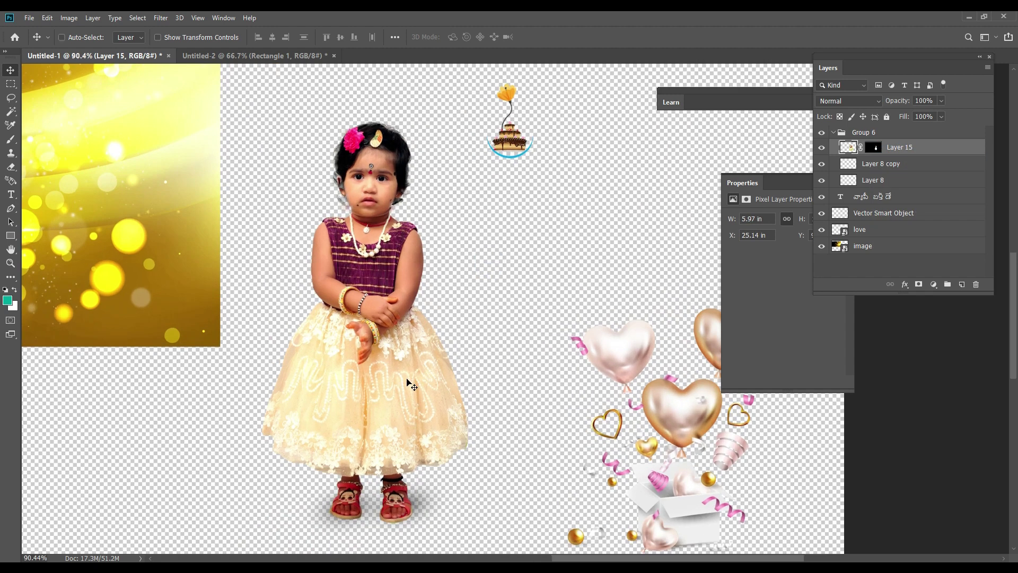
pyautogui.scroll(-1, 409, 382)
# Step: Drag Group 6 into the teal poster and scale it to 95.82% on the right
pyautogui.rightClick(406, 318)
pyautogui.click(451, 333)
pyautogui.moveTo(419, 355)
pyautogui.mouseDown()
pyautogui.moveTo(420, 317)
pyautogui.moveTo(443, 291)
pyautogui.mouseUp()
pyautogui.moveTo(442, 357); pyautogui.dragTo(195, 75)
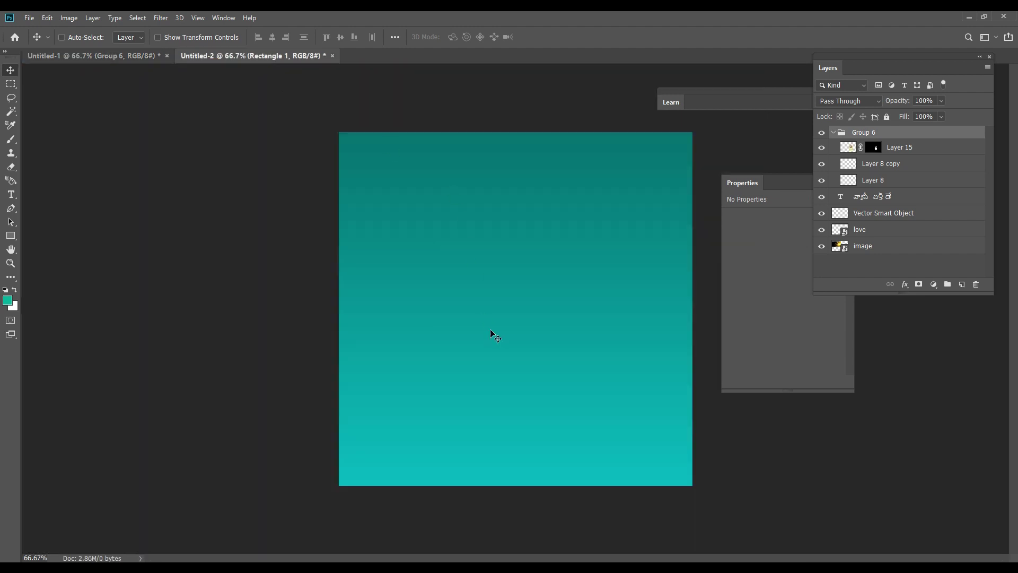
pyautogui.moveTo(195, 76)
pyautogui.mouseDown()
pyautogui.moveTo(554, 314)
pyautogui.moveTo(591, 285)
pyautogui.mouseUp()
pyautogui.hotkey('ctrl', 't')
pyautogui.moveTo(692, 296)
pyautogui.mouseDown()
pyautogui.moveTo(675, 291)
pyautogui.moveTo(617, 355)
pyautogui.mouseUp()
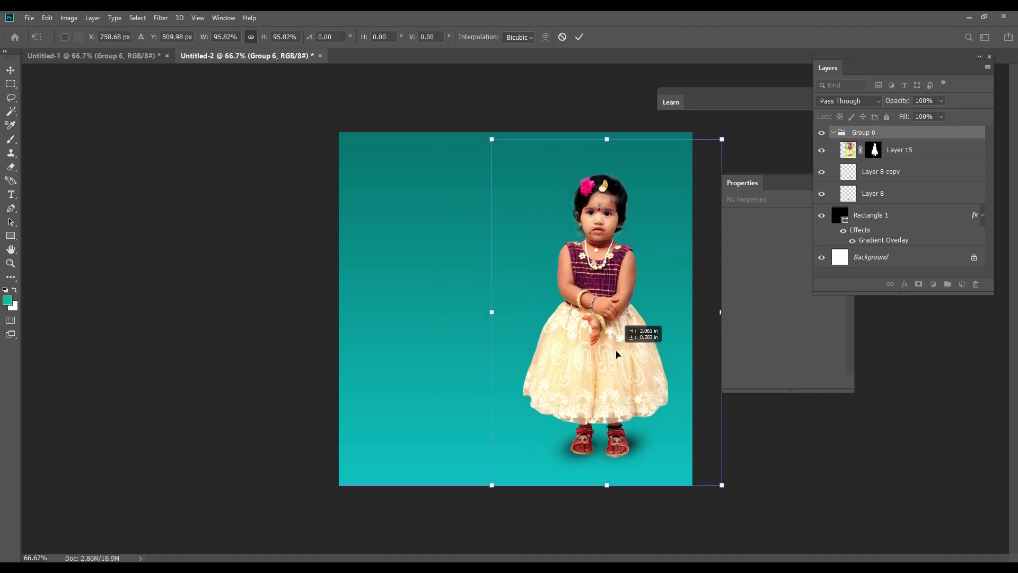
pyautogui.press('Return')
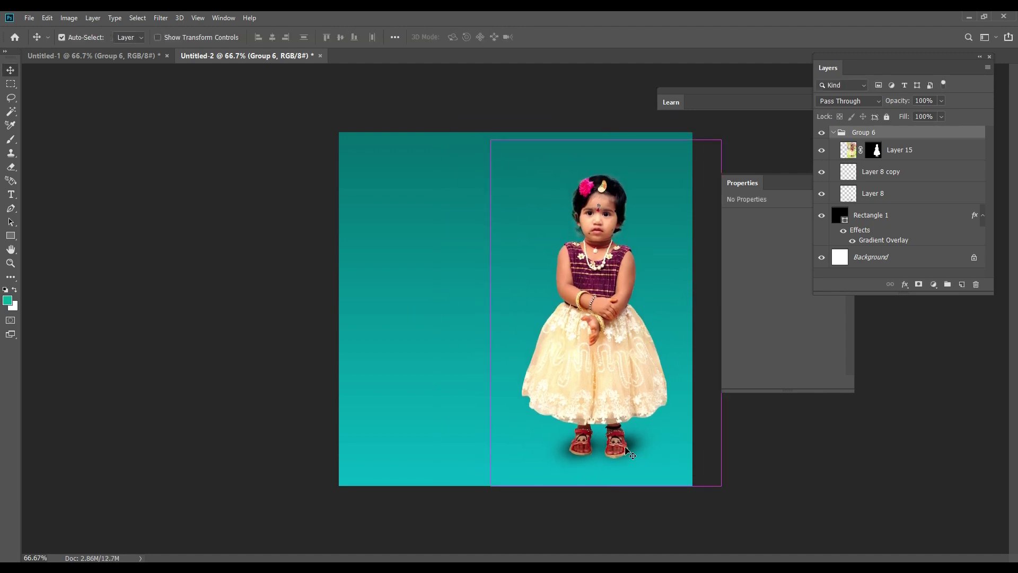
# Step: Delete the girl's old shadow layer and add a new empty layer above her
pyautogui.click(663, 457)
pyautogui.click(635, 440)
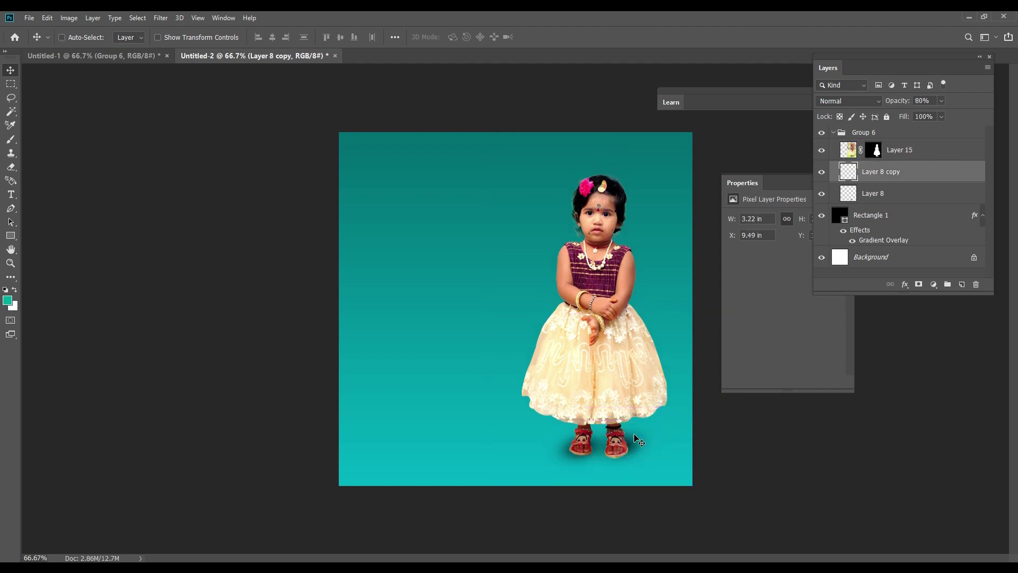
pyautogui.press('Delete')
pyautogui.press('Delete')
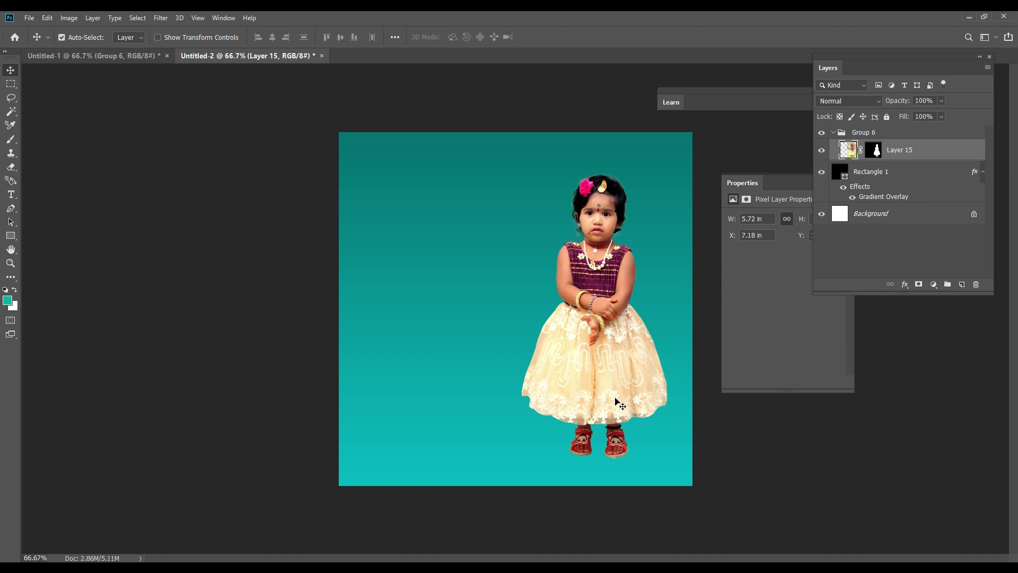
pyautogui.hotkey('ctrl', 'shift', 'n')
pyautogui.press('Return')
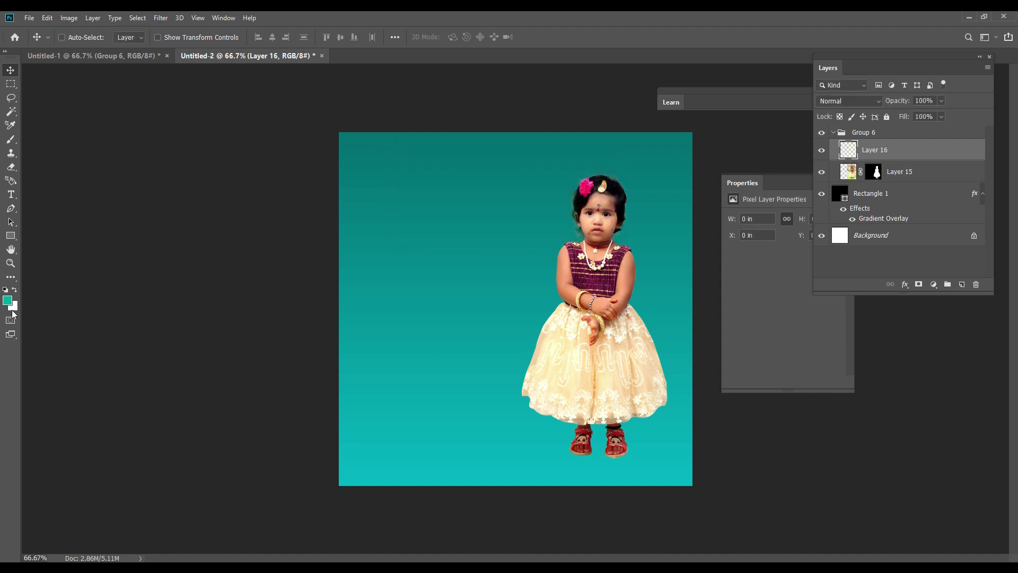
# Step: Set the foreground colour to black and choose the soft round Brush preset
pyautogui.click(9, 300)
pyautogui.click(794, 345)
pyautogui.press('Return')
pyautogui.press('v')
pyautogui.click(15, 138)
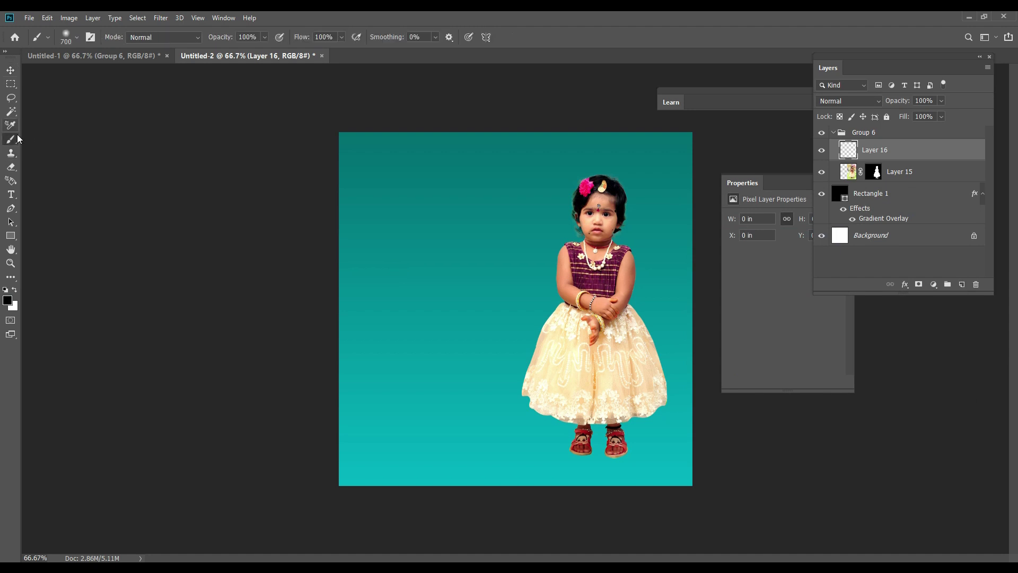
pyautogui.rightClick(12, 144)
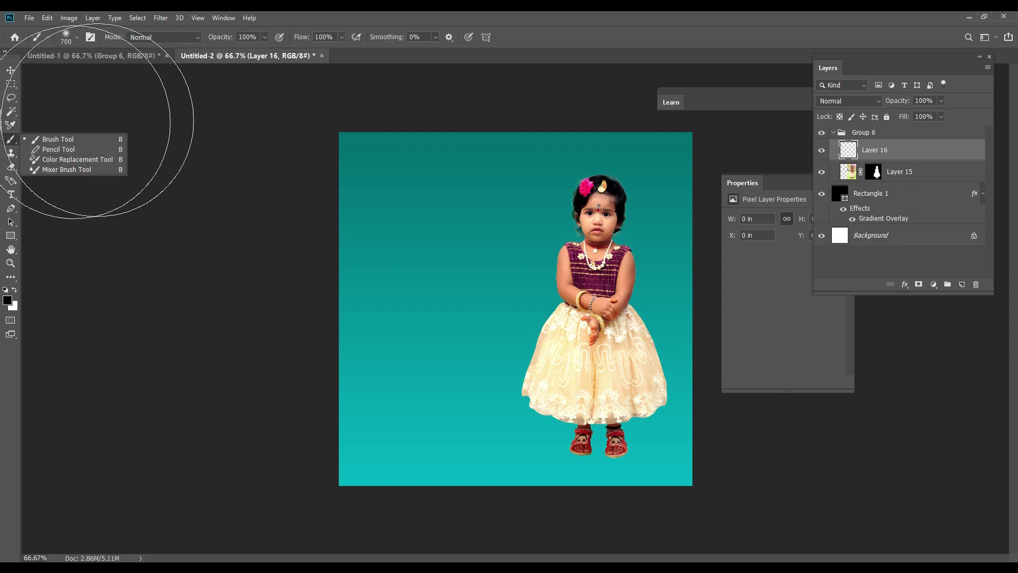
pyautogui.click(80, 35)
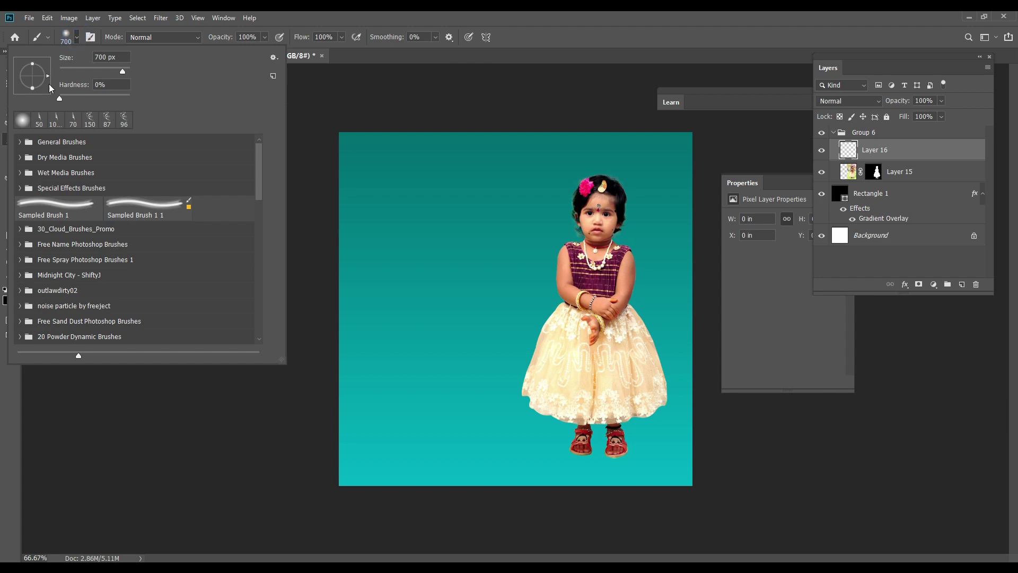
pyautogui.click(17, 128)
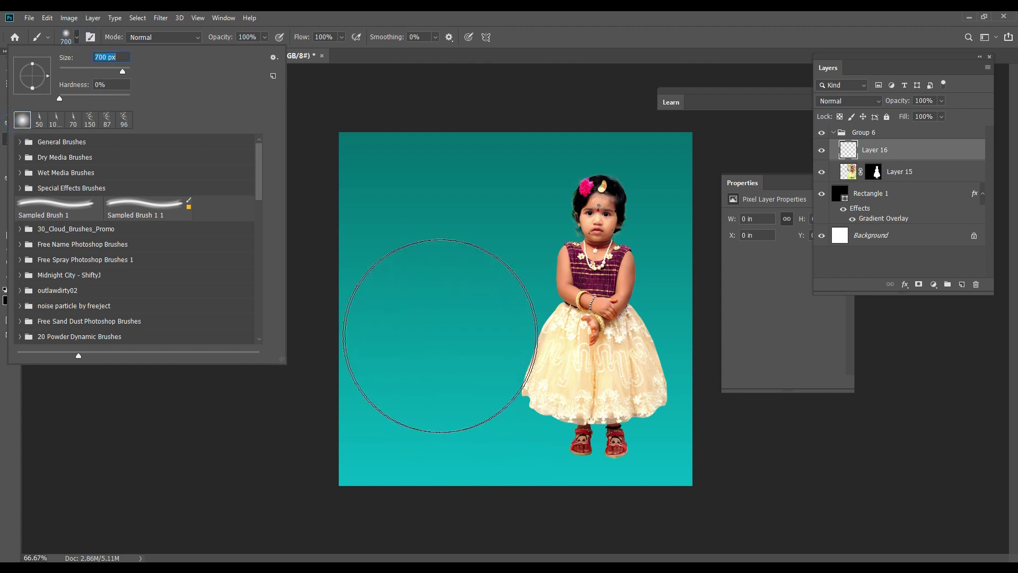
pyautogui.press('Return')
# Step: Adjust the brush size and paint a soft black dab on the canvas
pyautogui.press('[')
pyautogui.press('[')
pyautogui.press('[')
pyautogui.press('[')
pyautogui.press('[')
pyautogui.press(']')
pyautogui.press(']')
pyautogui.press(']')
pyautogui.press(']')
pyautogui.press(']')
pyautogui.press('[')
pyautogui.press('[')
pyautogui.press(']')
pyautogui.press('[')
pyautogui.press('[')
pyautogui.press('[')
pyautogui.press(']')
pyautogui.press(']')
pyautogui.press(']')
pyautogui.press('[')
pyautogui.click(458, 332)
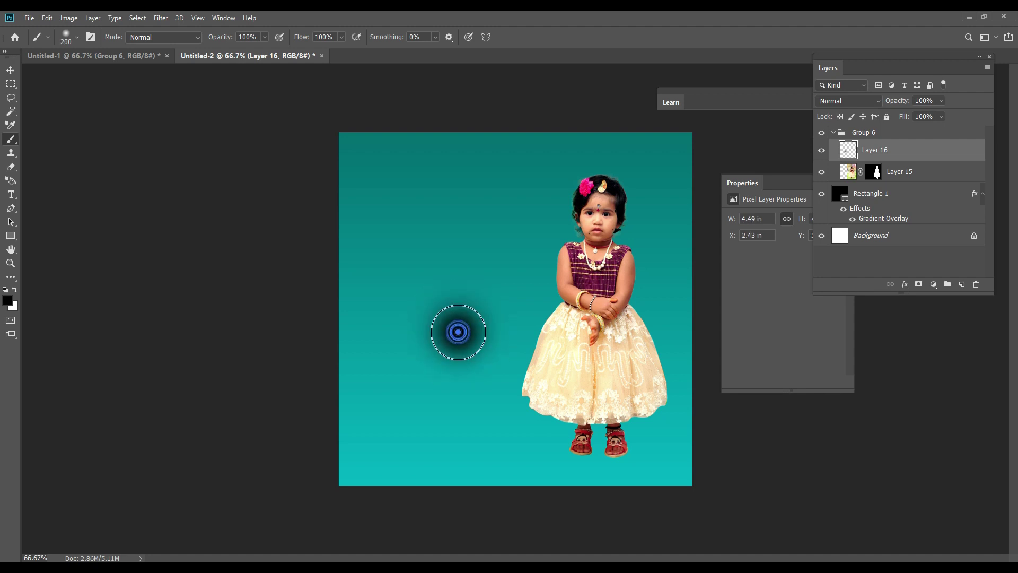
# Step: Flatten the dab into a narrow shadow under the girl's feet, behind her layer
pyautogui.hotkey('ctrl', 't')
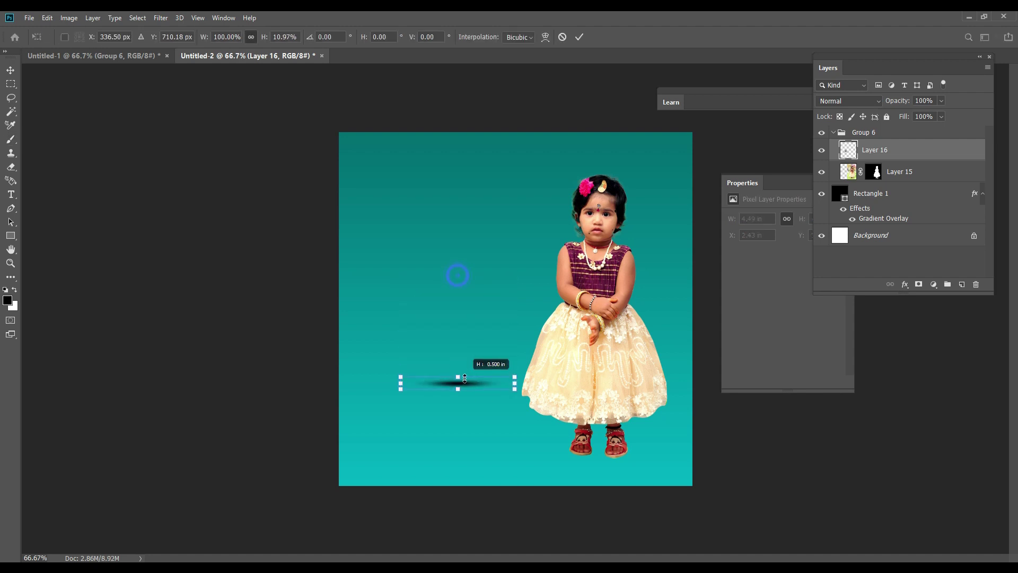
pyautogui.moveTo(458, 276); pyautogui.dragTo(465, 351)
pyautogui.press('Return')
pyautogui.moveTo(467, 393); pyautogui.dragTo(596, 441)
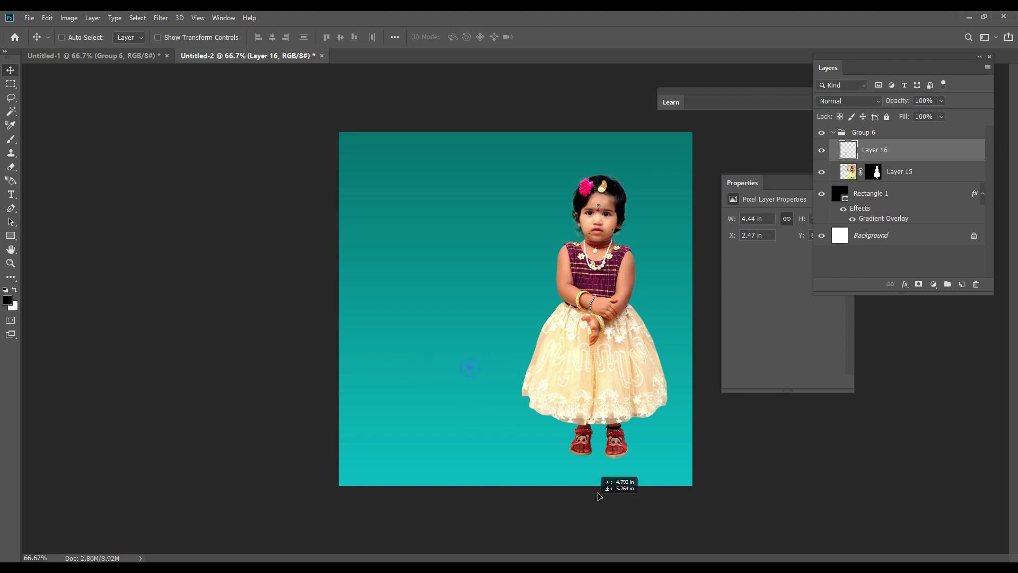
pyautogui.hotkey('ctrl', '[')
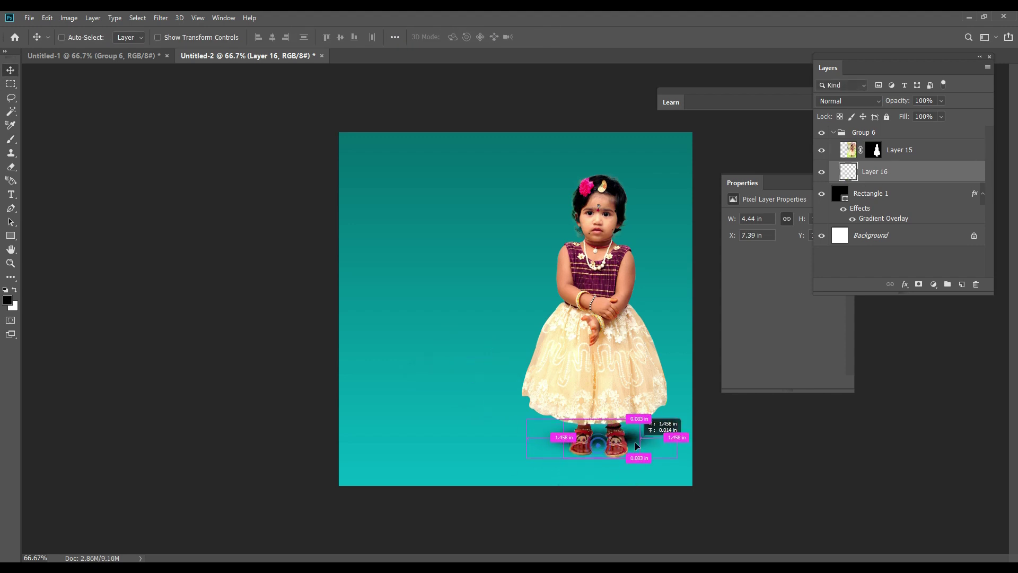
pyautogui.moveTo(604, 440)
pyautogui.mouseDown()
pyautogui.moveTo(588, 439)
pyautogui.moveTo(637, 463)
pyautogui.mouseUp()
pyautogui.hotkey('ctrl', 't')
pyautogui.press('Return')
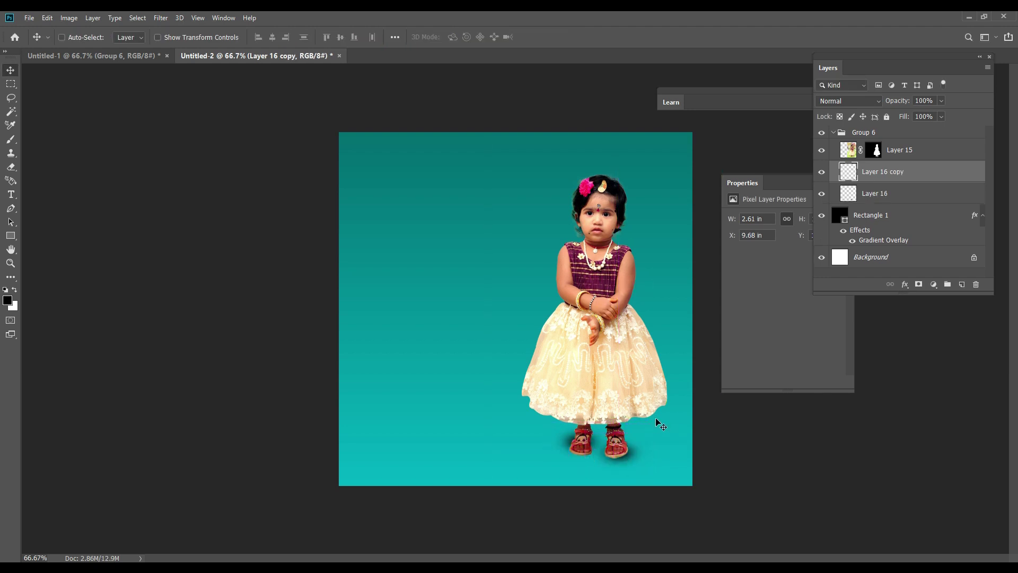
# Step: Select Group 6, nudge the girl slightly up, and zoom in on the poster's upper part
pyautogui.rightClick(604, 284)
pyautogui.click(631, 297)
pyautogui.rightClick(602, 272)
pyautogui.click(629, 277)
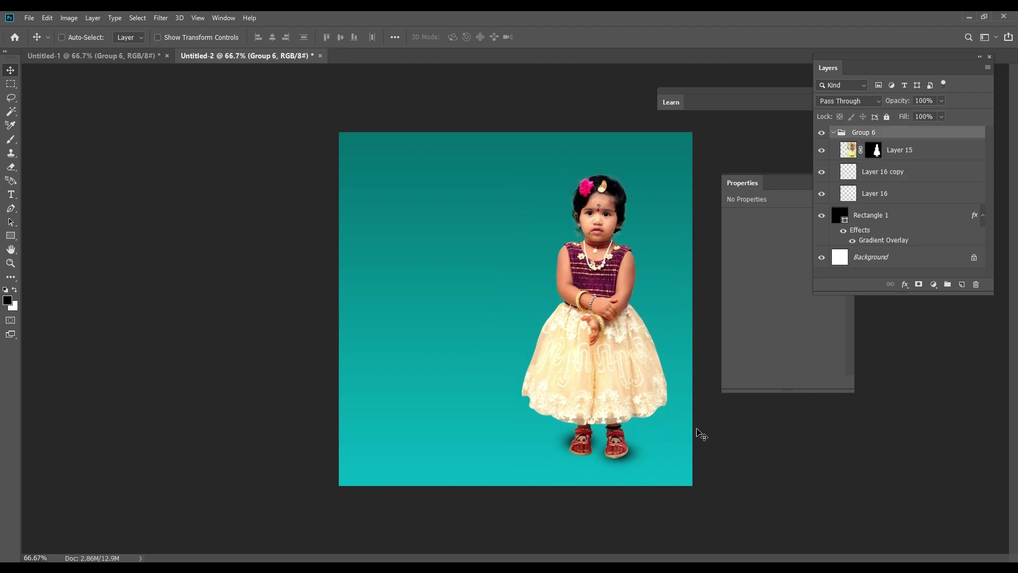
pyautogui.moveTo(627, 353); pyautogui.dragTo(618, 372)
pyautogui.hotkey('shift', 'Up')
pyautogui.moveTo(505, 127)
pyautogui.mouseDown()
pyautogui.moveTo(386, 196)
pyautogui.moveTo(317, 291)
pyautogui.mouseUp()
pyautogui.moveTo(415, 286); pyautogui.dragTo(405, 286)
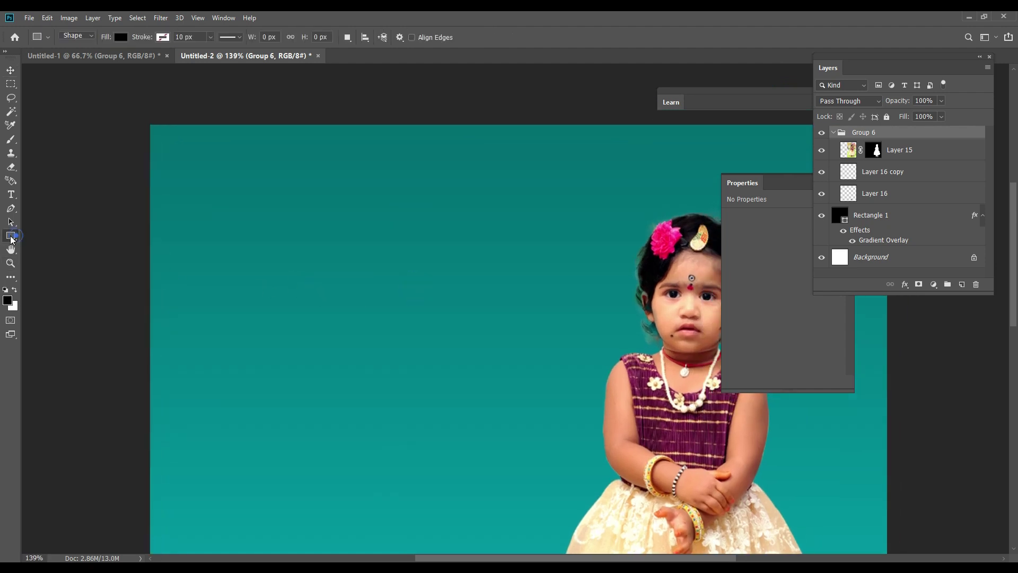
# Step: Add a new layer and draw a black 180 × 180 px square in the upper left
pyautogui.rightClick(416, 248)
pyautogui.click(443, 252)
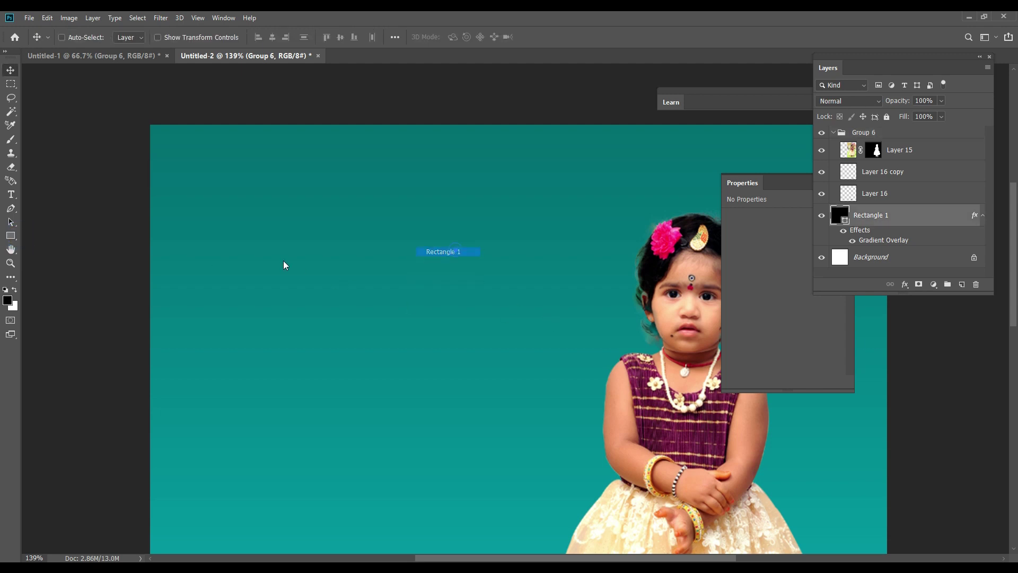
pyautogui.click(10, 235)
pyautogui.hotkey('ctrl', 'shift', 'n')
pyautogui.press('Return')
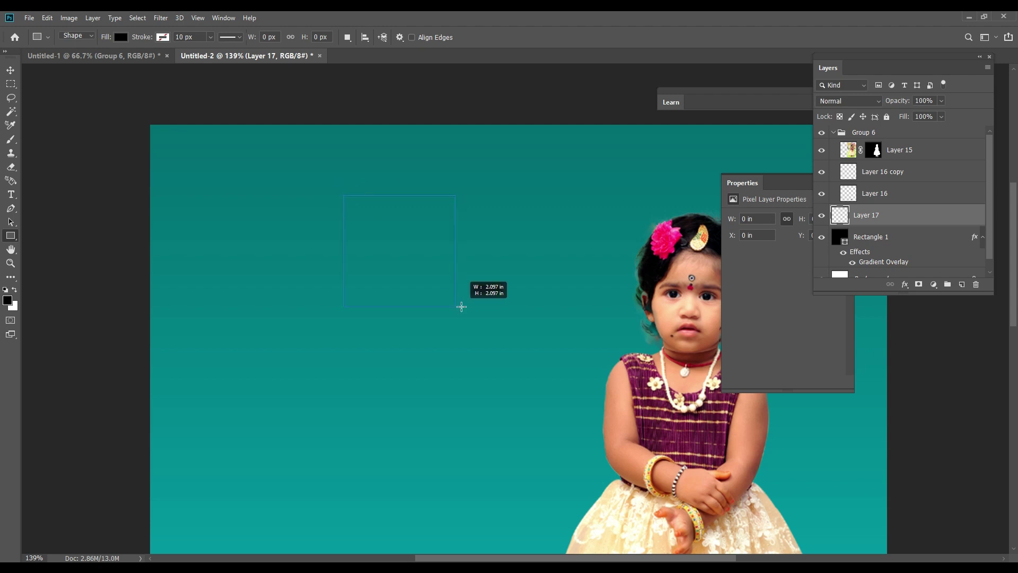
pyautogui.moveTo(462, 307); pyautogui.dragTo(458, 304)
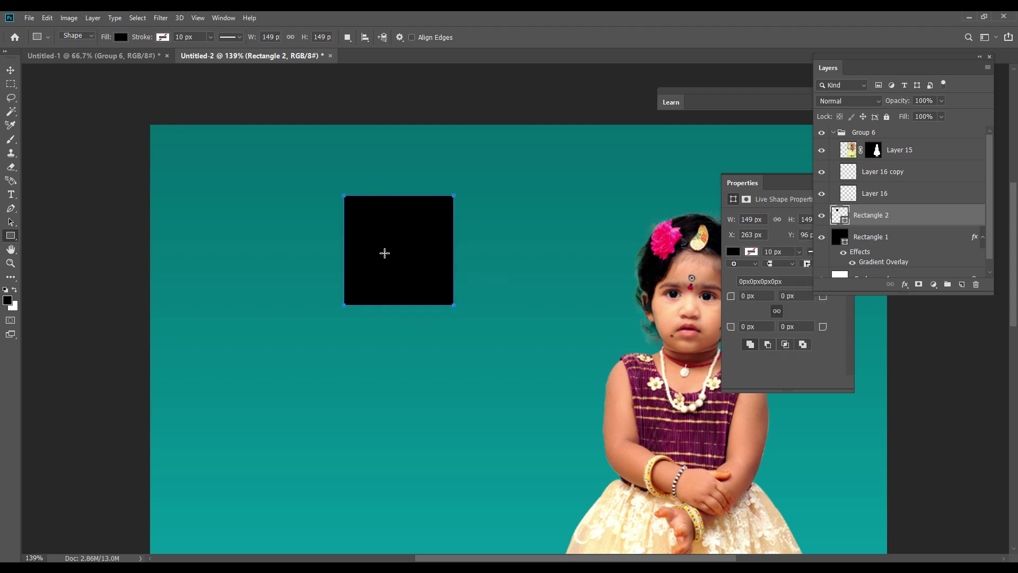
pyautogui.hotkey('ctrl', 'z')
pyautogui.moveTo(349, 221); pyautogui.dragTo(450, 333)
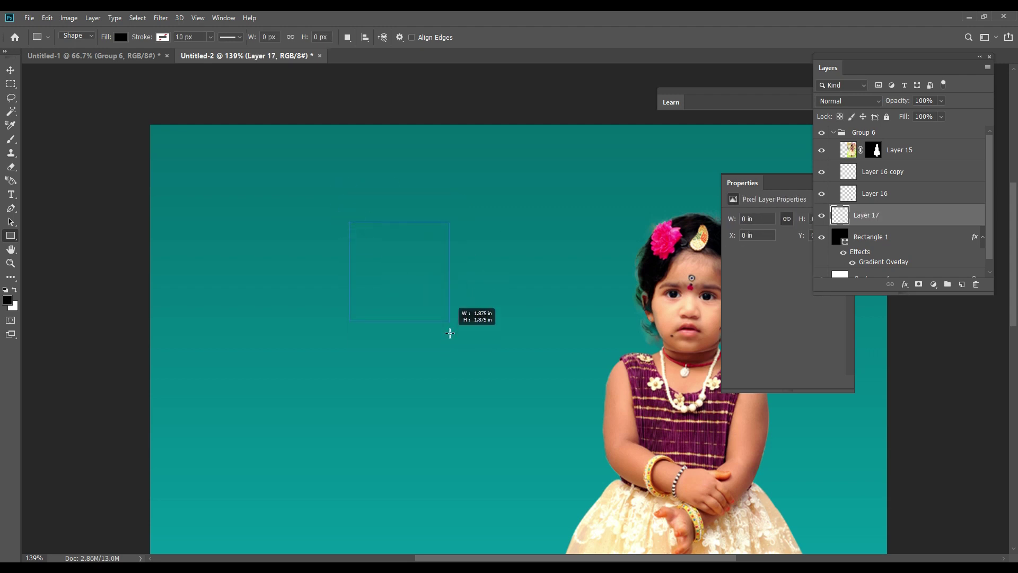
pyautogui.moveTo(449, 333)
pyautogui.mouseDown()
pyautogui.moveTo(461, 365)
pyautogui.moveTo(482, 369)
pyautogui.mouseUp()
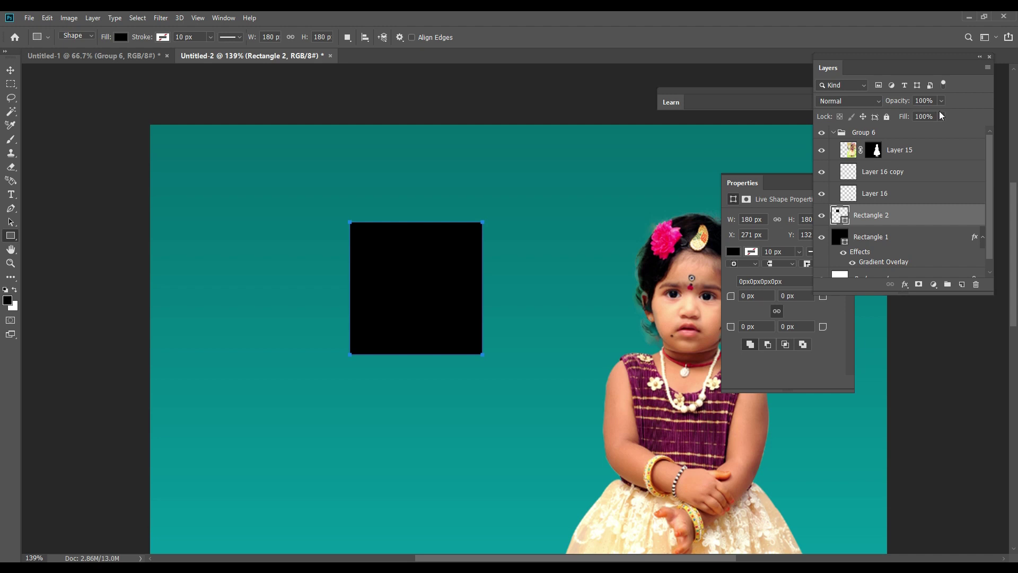
# Step: In the shape Properties, try corner radii of 2 and 50 px
pyautogui.click(790, 185)
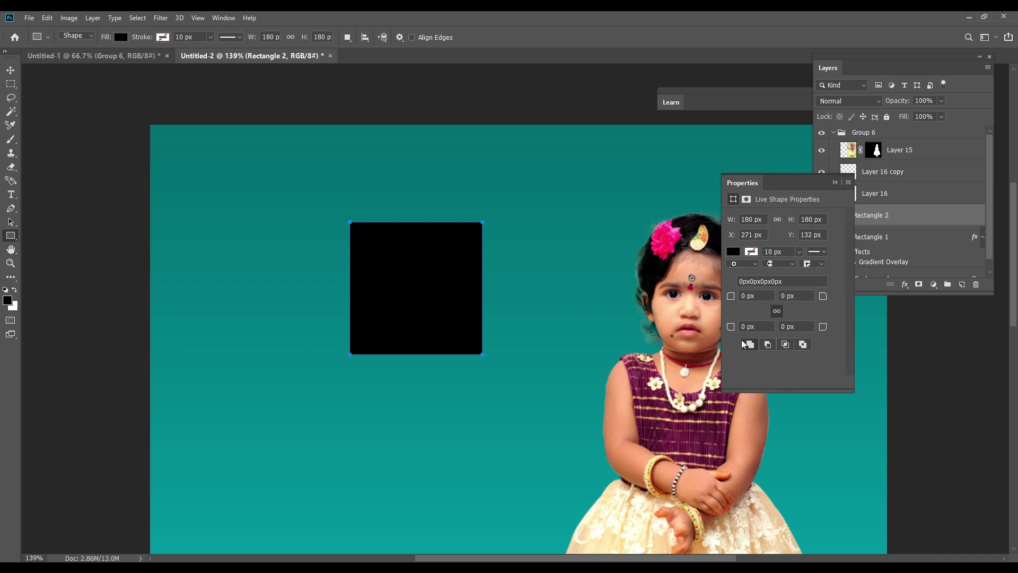
pyautogui.doubleClick(757, 296)
pyautogui.write('2')
pyautogui.hotkey('shift', 'Tab')
pyautogui.write('50')
pyautogui.press('Return')
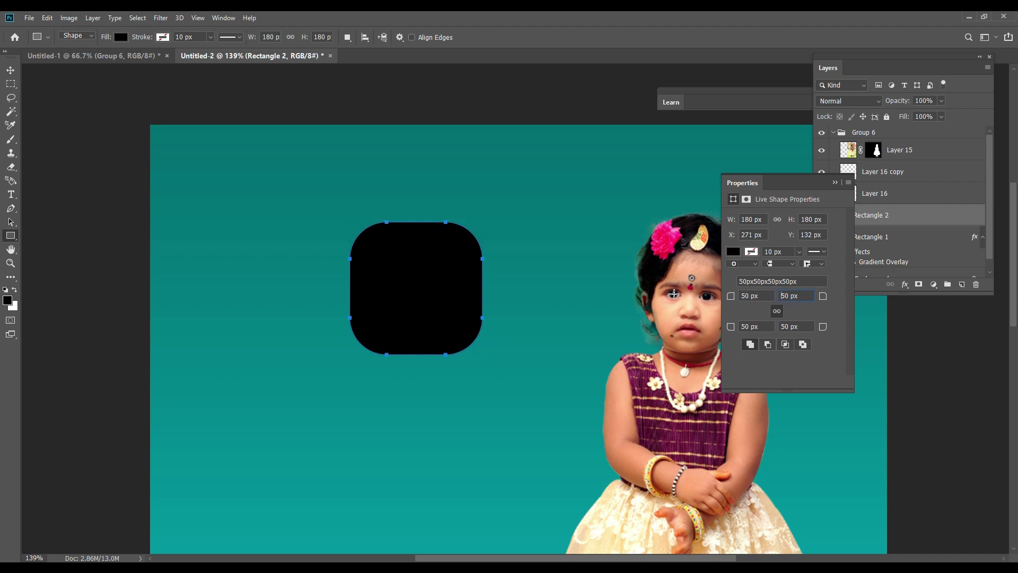
# Step: Set all corner radii to 20 px and dismiss the invalid entry alert
pyautogui.write('10')
pyautogui.press('Tab')
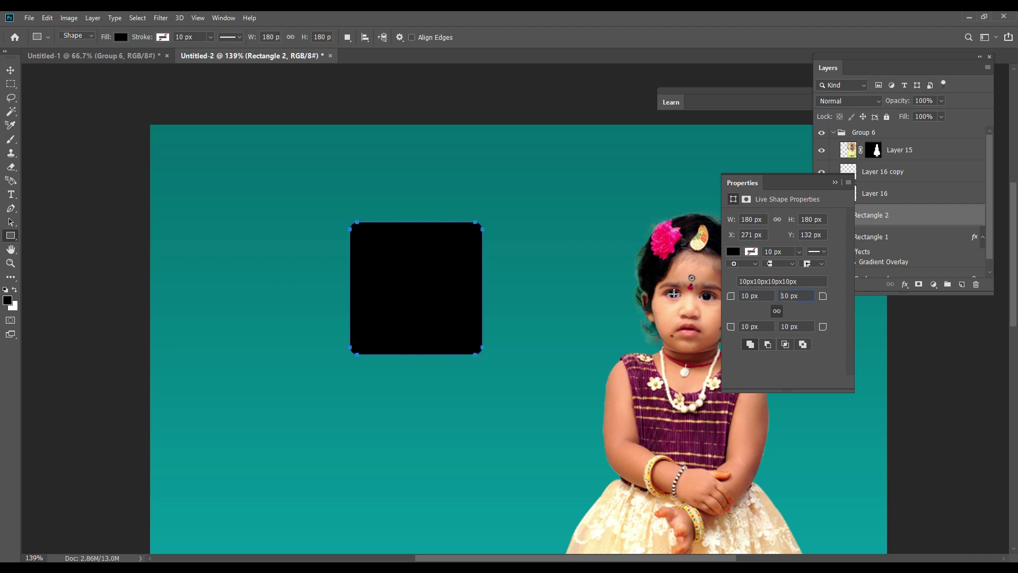
pyautogui.hotkey('shift', 'Tab')
pyautogui.write('20')
pyautogui.press('Return')
pyautogui.write('0')
pyautogui.write('c')
pyautogui.click(11, 70)
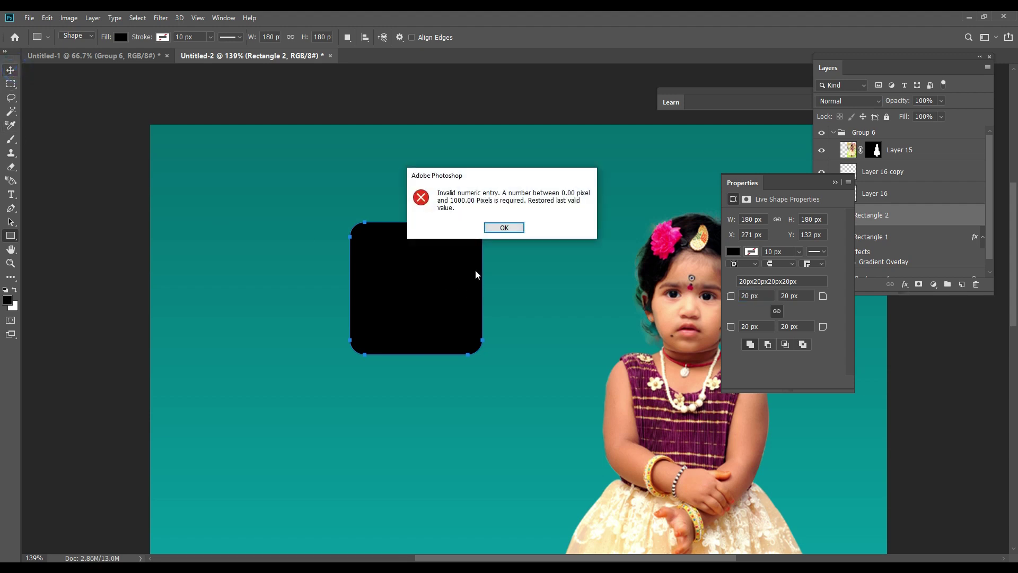
pyautogui.click(504, 228)
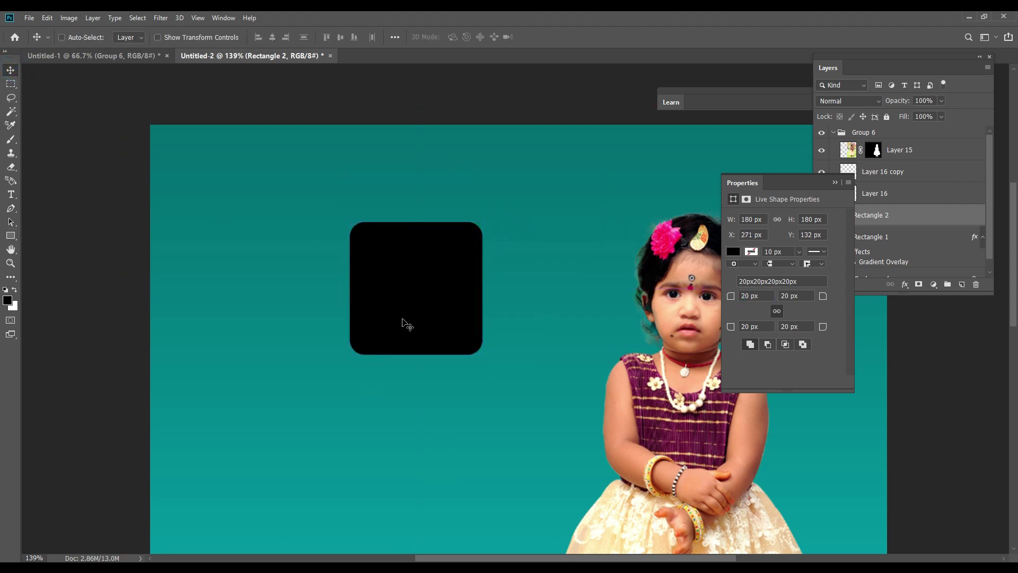
# Step: Rotate the rounded square 45° into a diamond and dismiss the path warning
pyautogui.moveTo(447, 349); pyautogui.dragTo(443, 277)
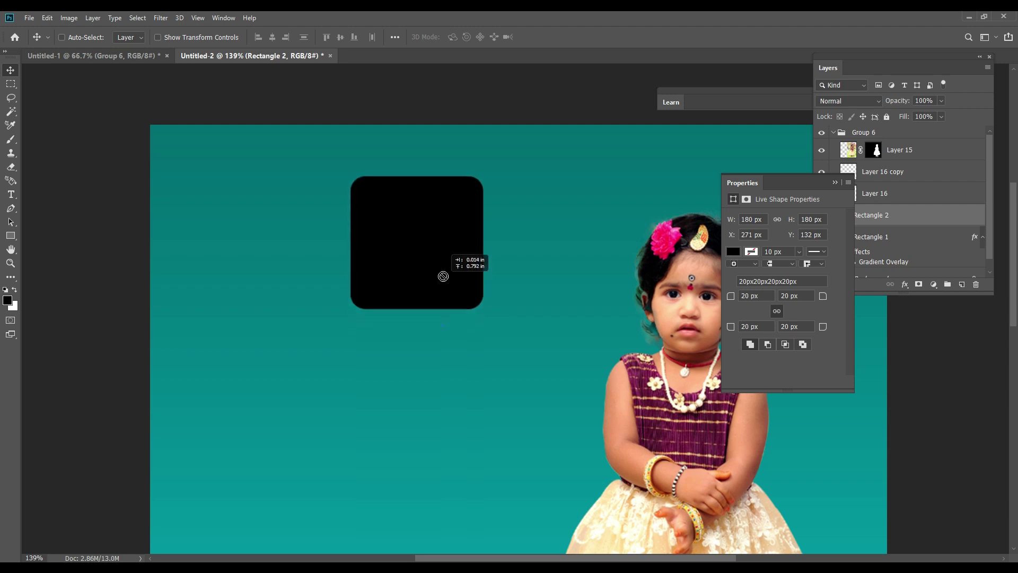
pyautogui.hotkey('ctrl', 'z')
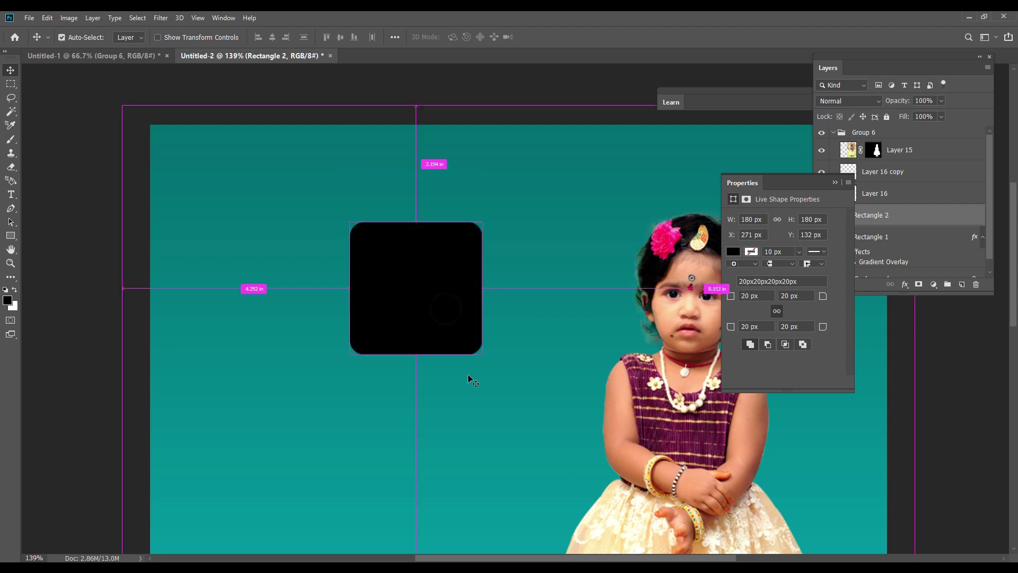
pyautogui.hotkey('ctrl', 't')
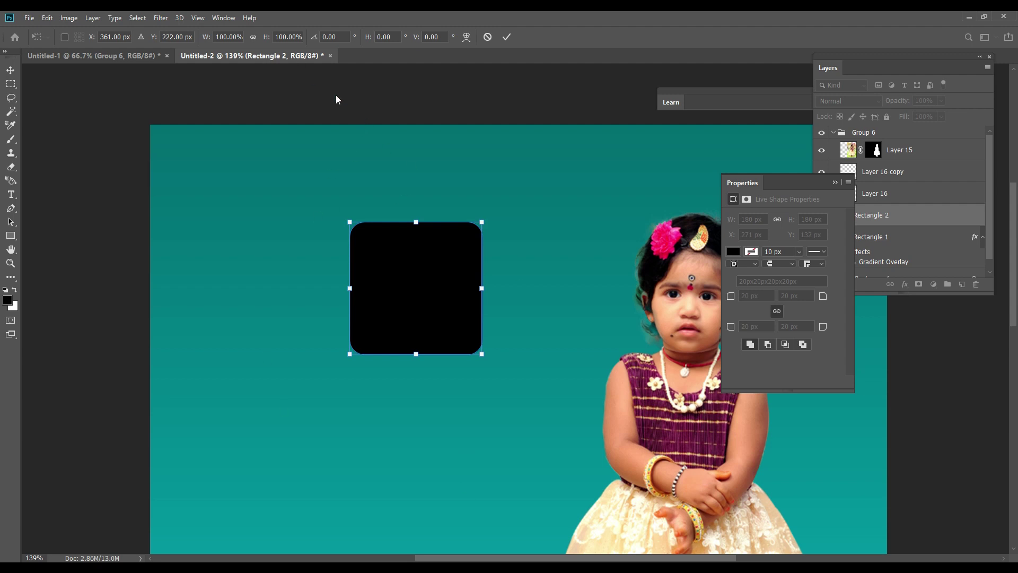
pyautogui.doubleClick(338, 36)
pyautogui.write('4')
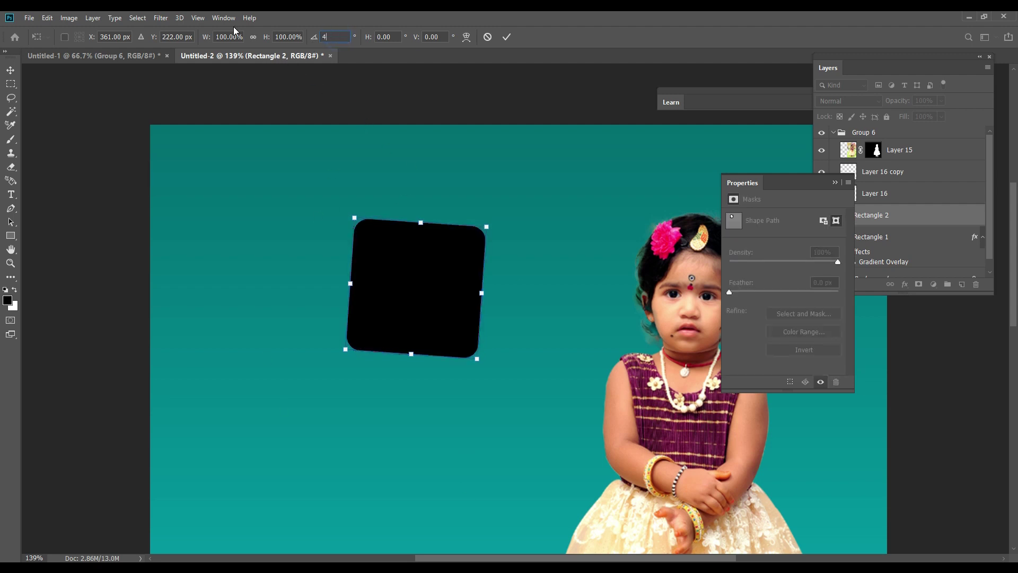
pyautogui.write('5')
pyautogui.press('Return')
pyautogui.press('Return')
pyautogui.click(514, 230)
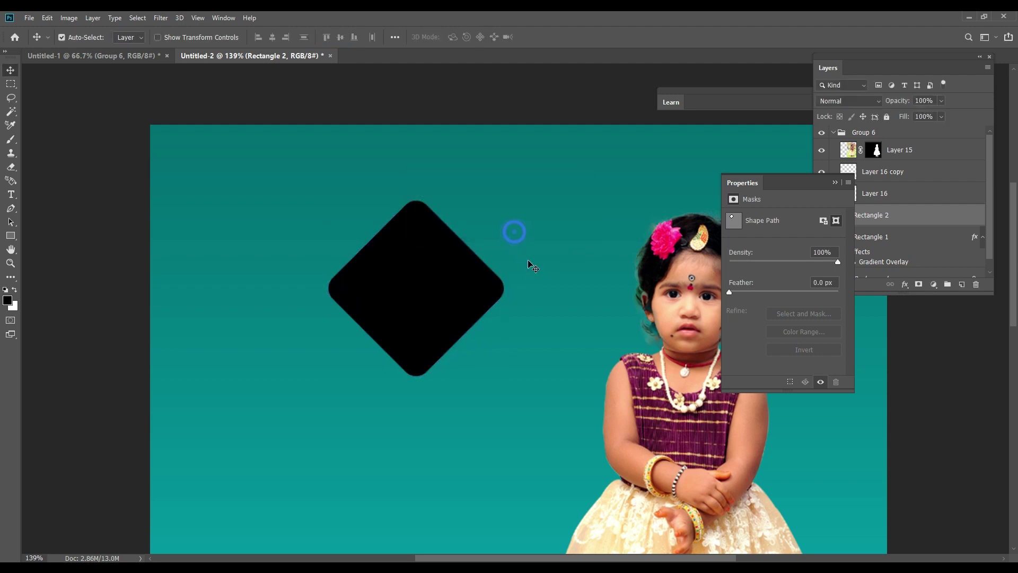
# Step: Scale the diamond down to about 52%
pyautogui.hotkey('ctrl', 't')
pyautogui.moveTo(504, 289)
pyautogui.mouseDown()
pyautogui.moveTo(456, 285)
pyautogui.moveTo(380, 241)
pyautogui.mouseUp()
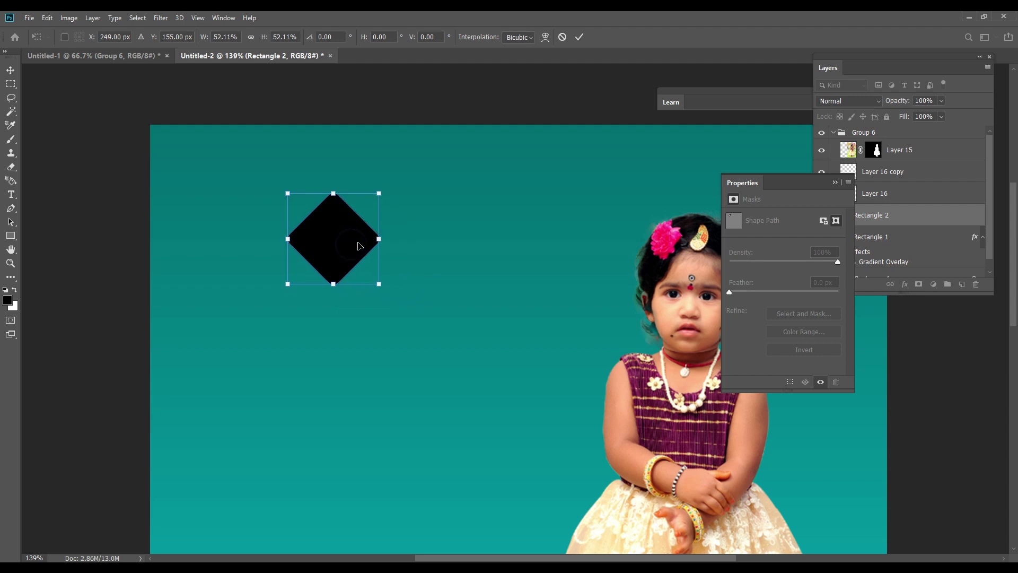
pyautogui.press('Return')
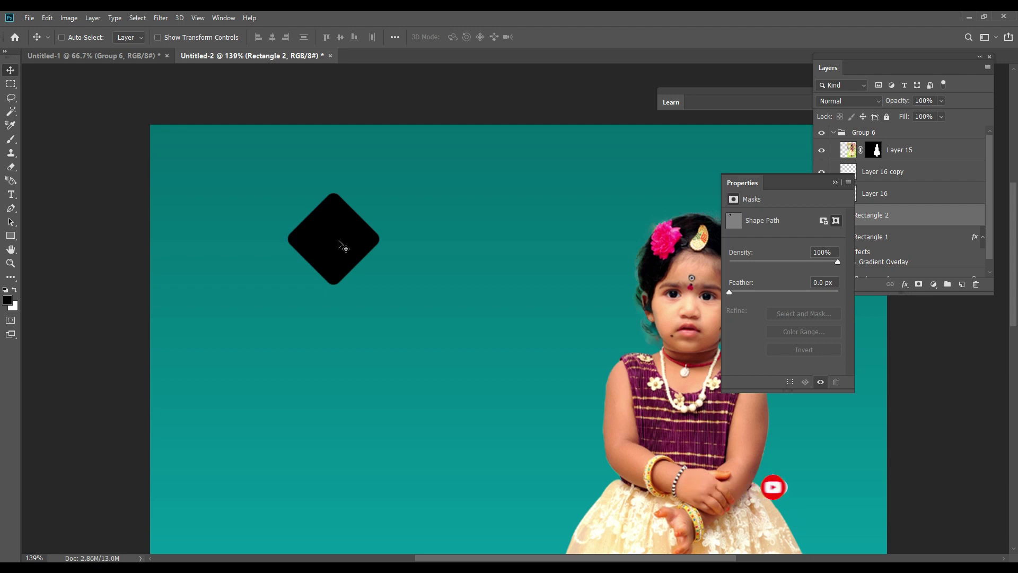
# Step: Select the diamond's Rectangle 2 layer in the Layers panel
pyautogui.click(871, 237)
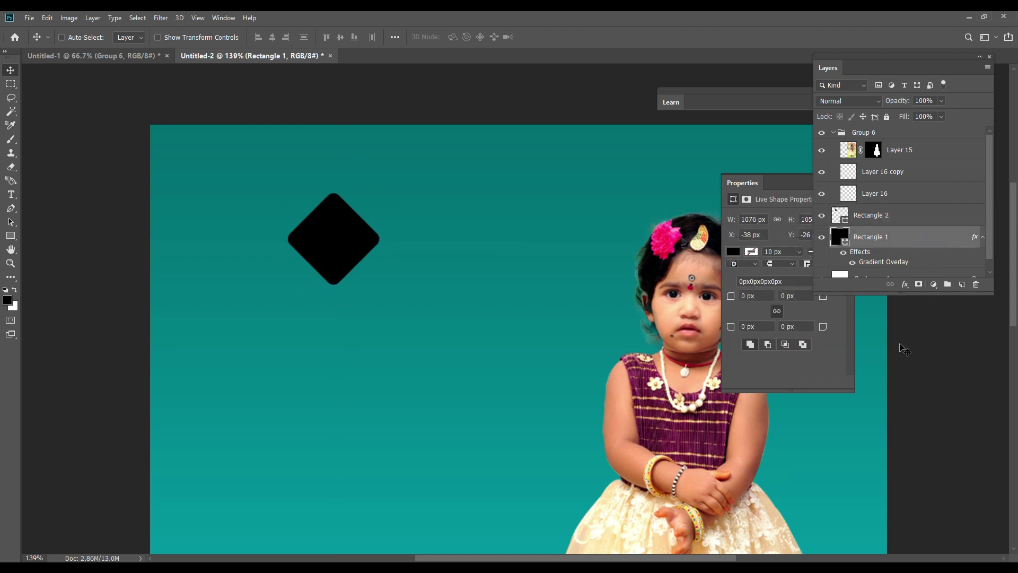
pyautogui.click(836, 183)
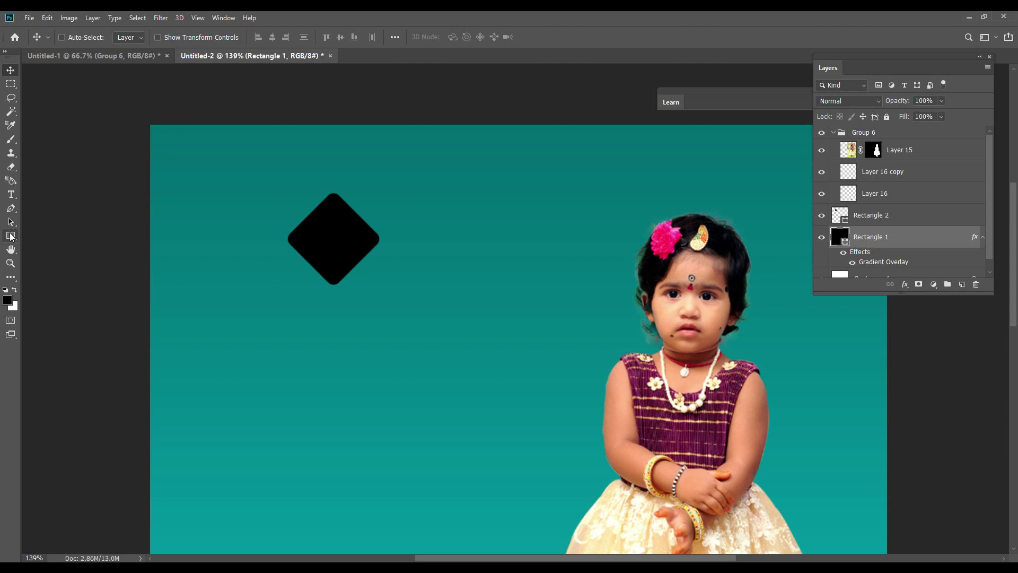
pyautogui.click(10, 236)
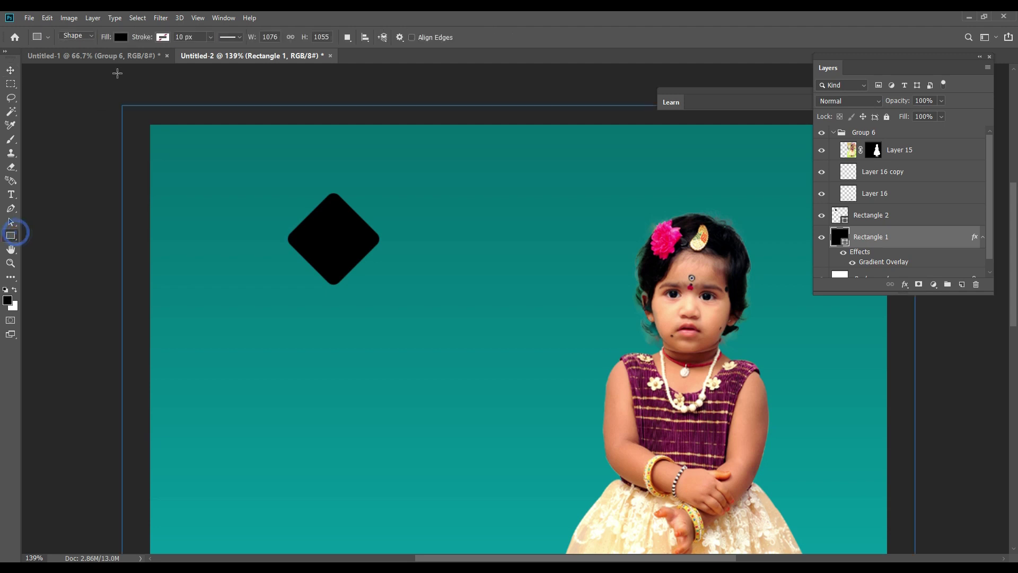
pyautogui.click(10, 69)
pyautogui.keyDown('ctrl'); pyautogui.click(353, 237); pyautogui.keyUp('ctrl')
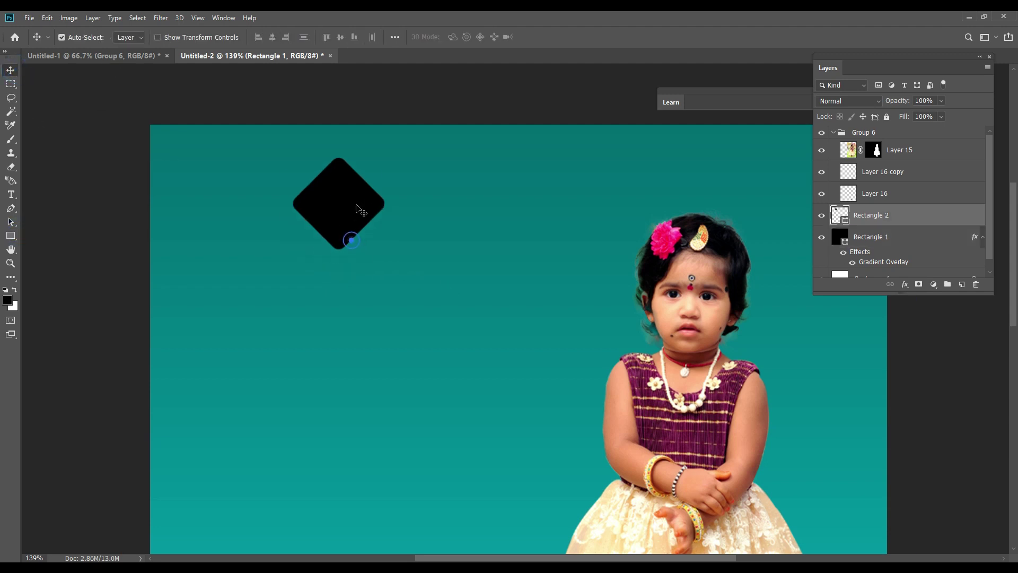
# Step: Add a Gradient Overlay to the diamond using the lime400 gradient preset
pyautogui.click(906, 285)
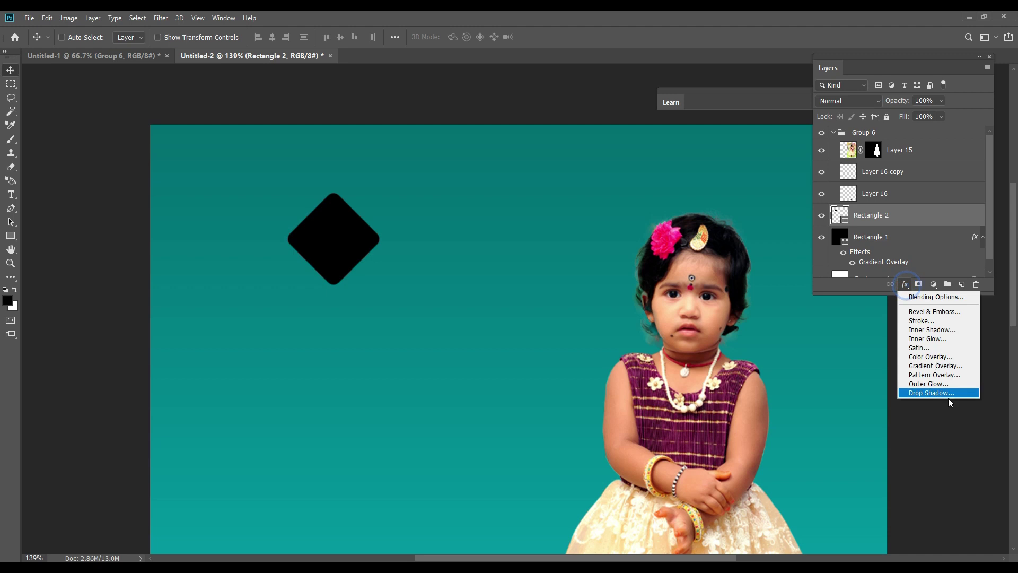
pyautogui.click(933, 366)
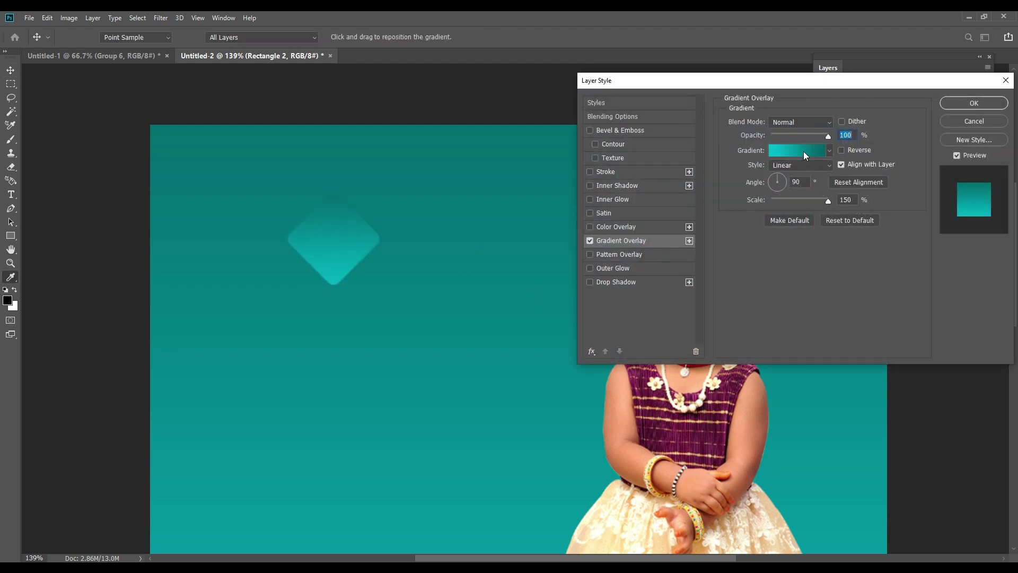
pyautogui.click(803, 151)
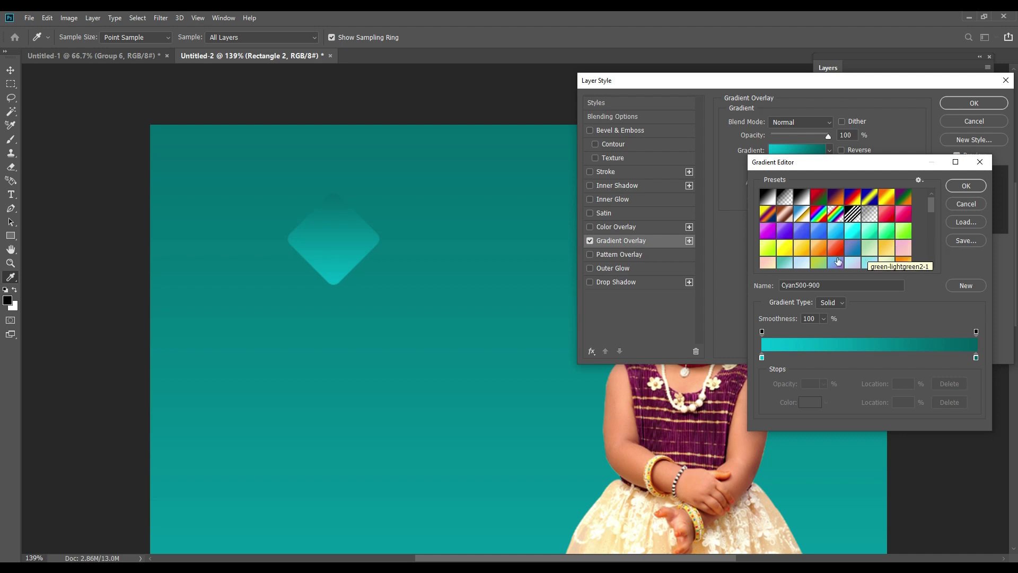
pyautogui.scroll(-1, 873, 231)
pyautogui.scroll(-2, 869, 227)
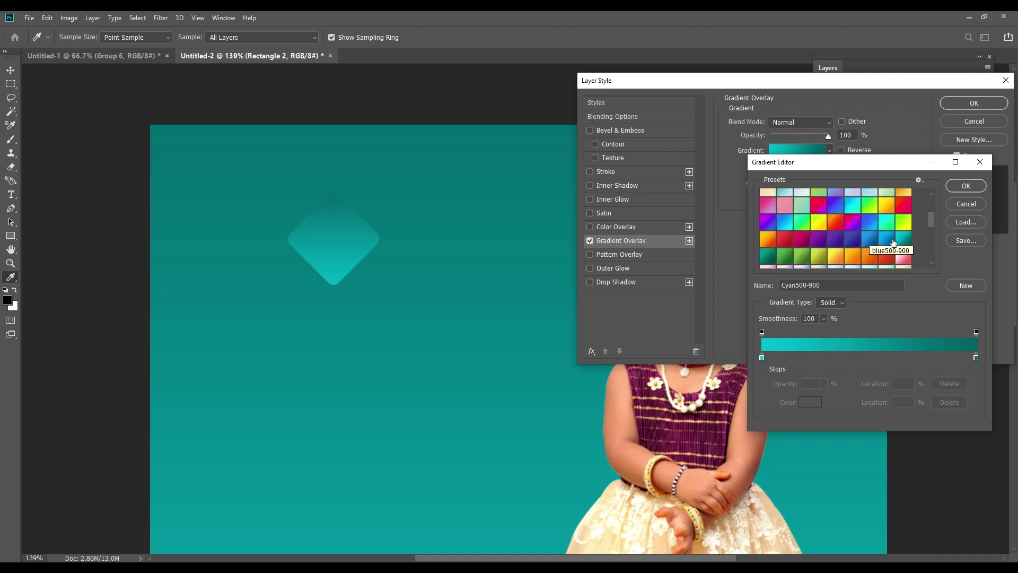
pyautogui.click(903, 221)
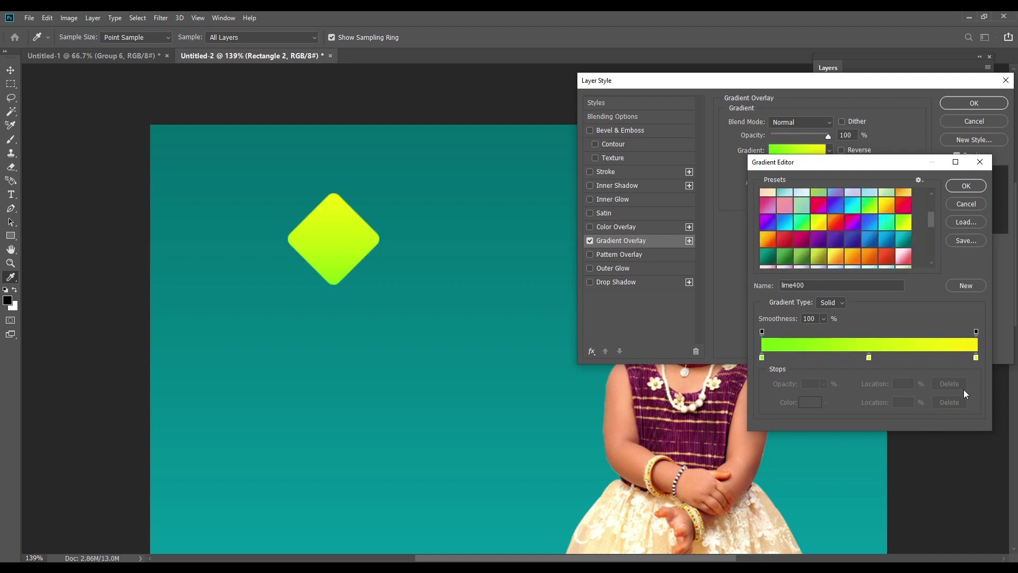
# Step: Set the gradient's left colour stop to teal
pyautogui.doubleClick(762, 357)
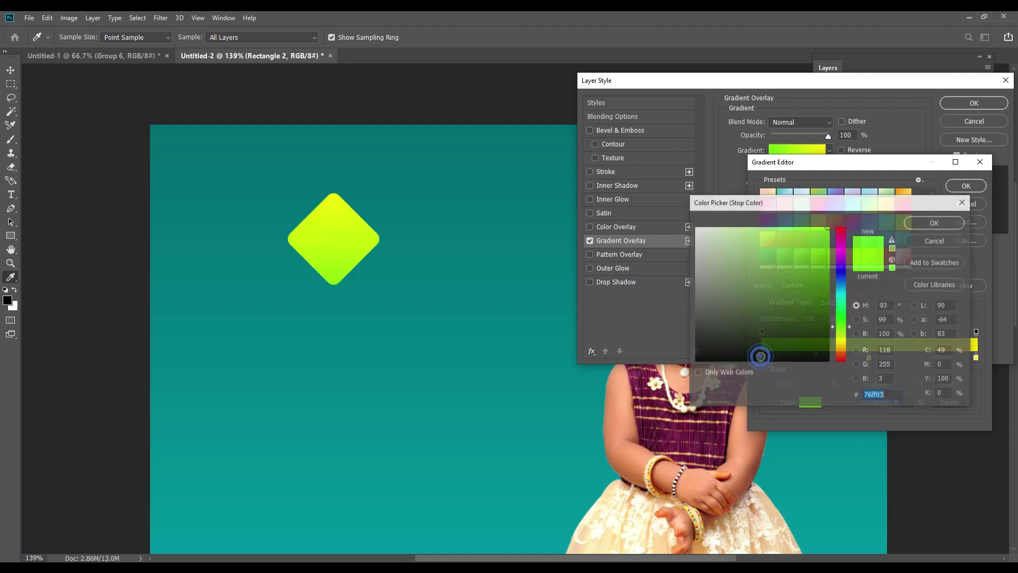
pyautogui.press('Tab')
pyautogui.write('100')
pyautogui.press('Tab')
pyautogui.press('Tab')
pyautogui.write('50')
pyautogui.press('Tab')
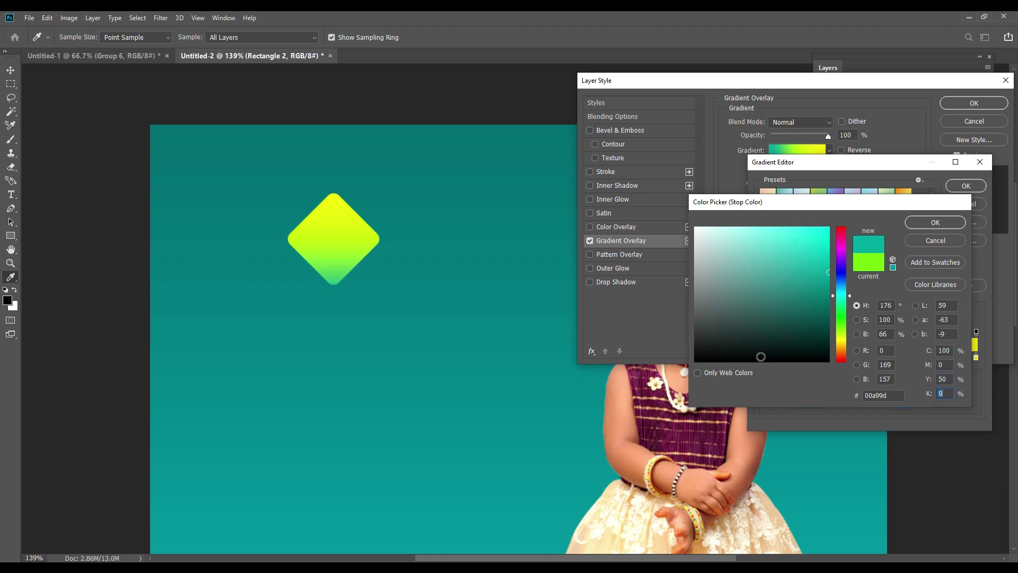
pyautogui.press('Return')
# Step: Delete the middle stop, keep the right stop yellow, and set the gradient angle to -42°
pyautogui.moveTo(869, 359); pyautogui.dragTo(917, 388)
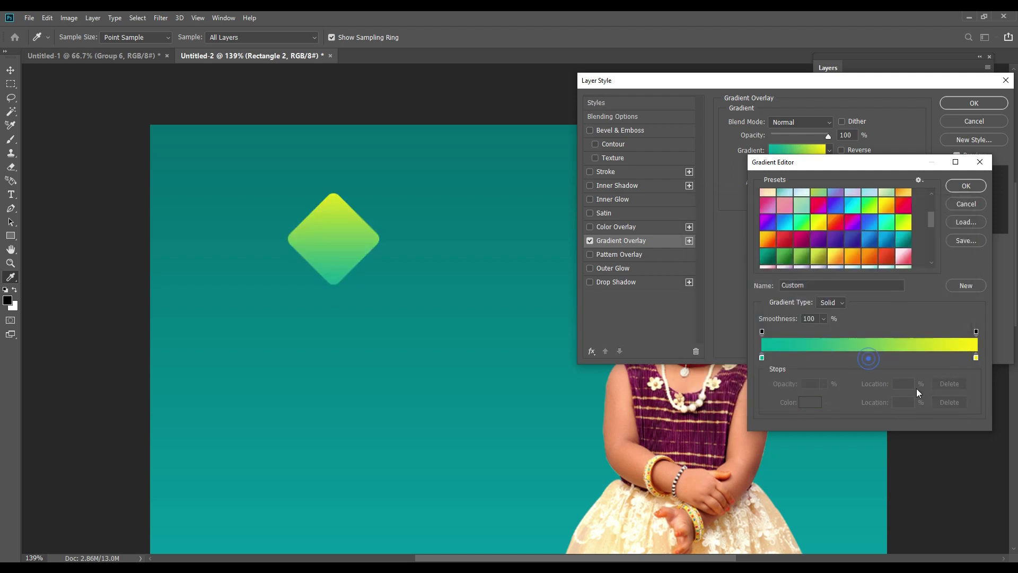
pyautogui.click(977, 358)
pyautogui.doubleClick(976, 358)
pyautogui.press('Tab')
pyautogui.press('Tab')
pyautogui.press('Tab')
pyautogui.write('100')
pyautogui.press('Return')
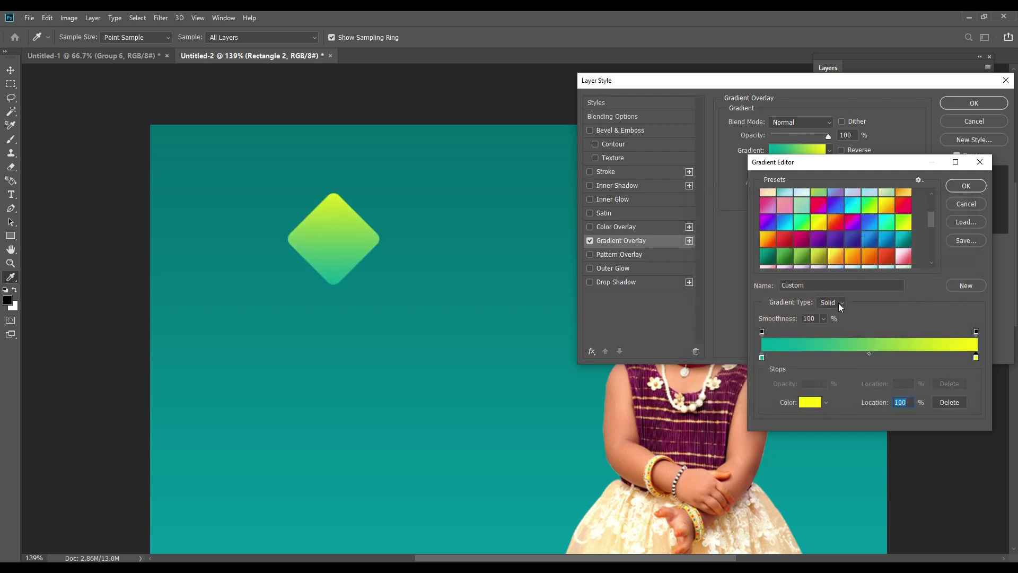
pyautogui.press('Return')
pyautogui.moveTo(778, 186); pyautogui.dragTo(772, 183)
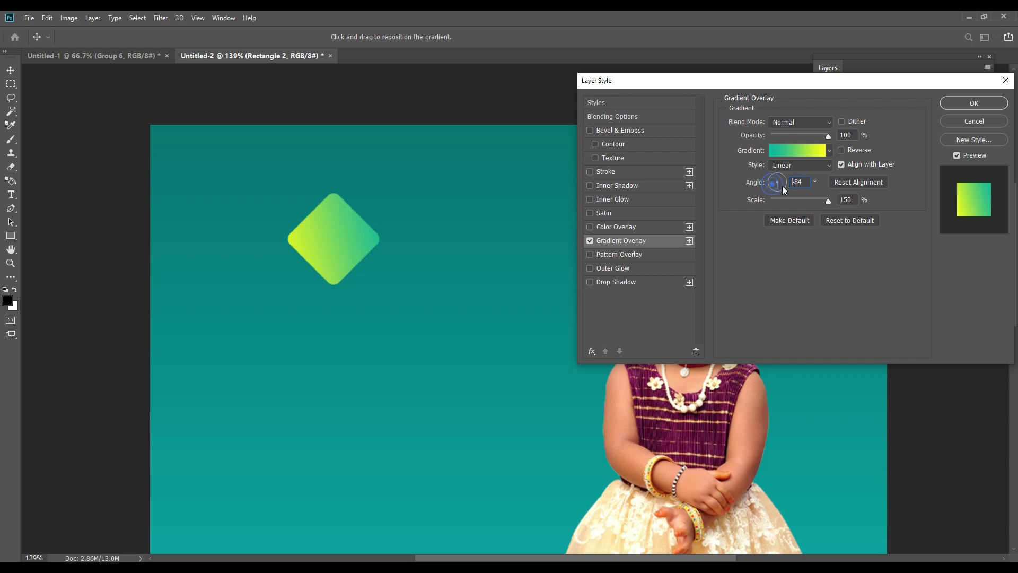
pyautogui.write('-42')
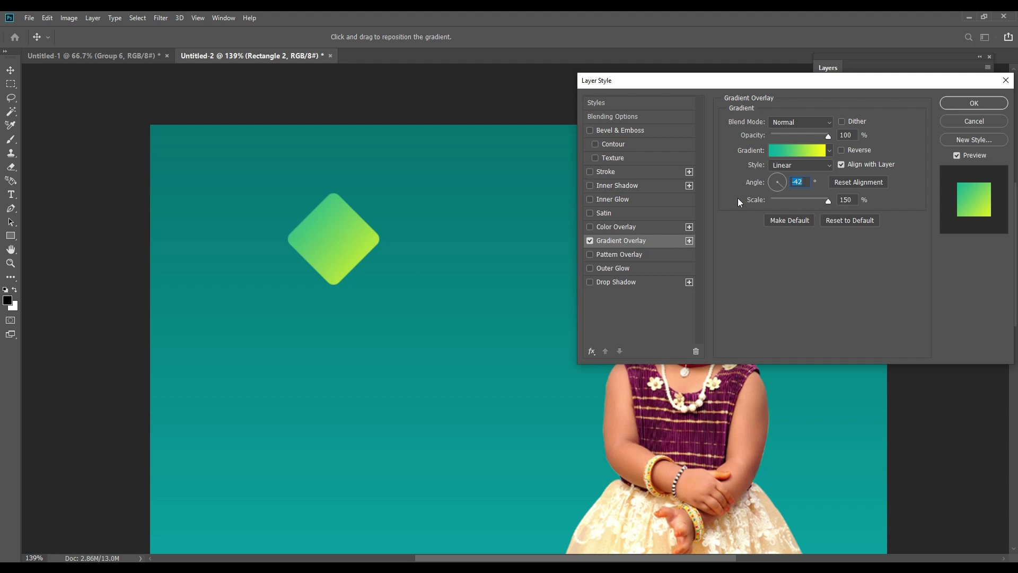
# Step: Add a white (ffffff) drop shadow to the diamond
pyautogui.click(622, 282)
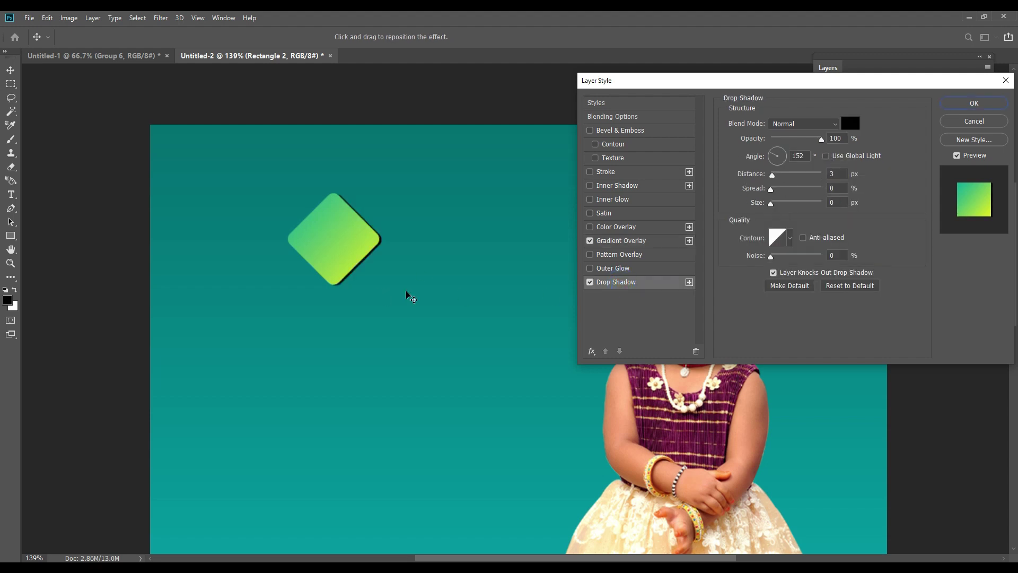
pyautogui.click(849, 124)
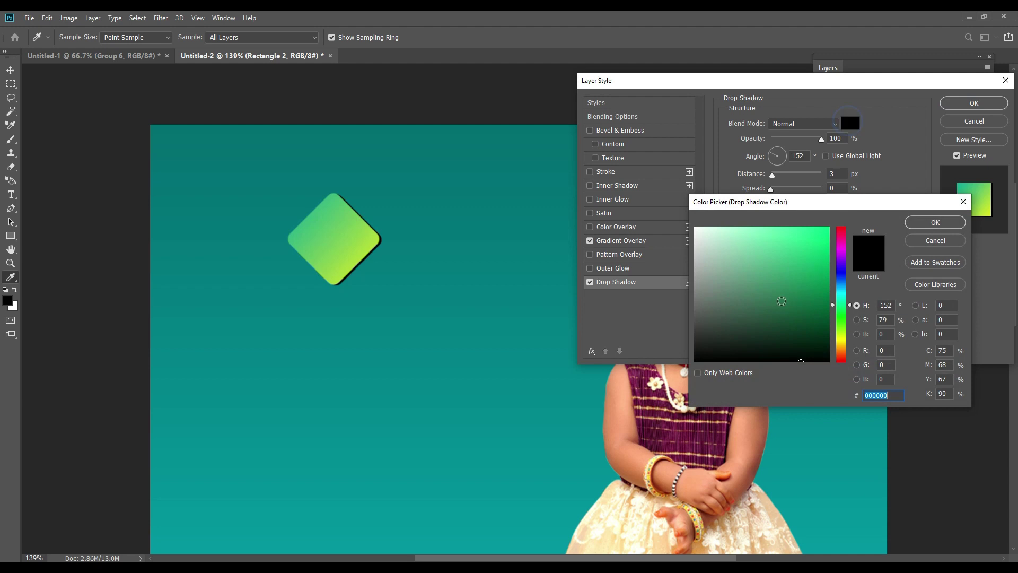
pyautogui.write('ffffff')
pyautogui.press('Return')
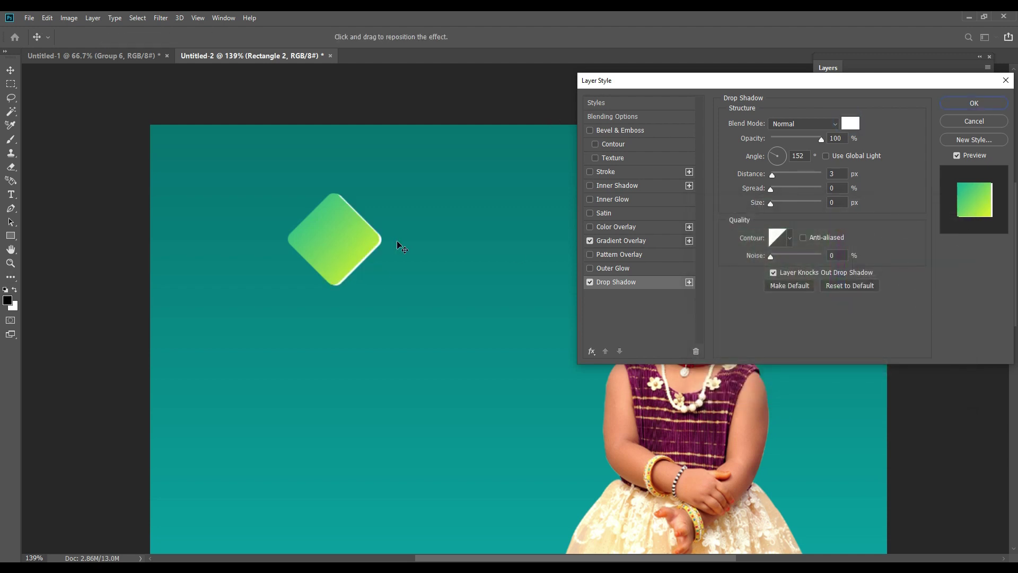
# Step: Adjust the shadow's angle, distance and opacity, then disable it and keep only the gradient
pyautogui.moveTo(337, 265); pyautogui.dragTo(330, 255)
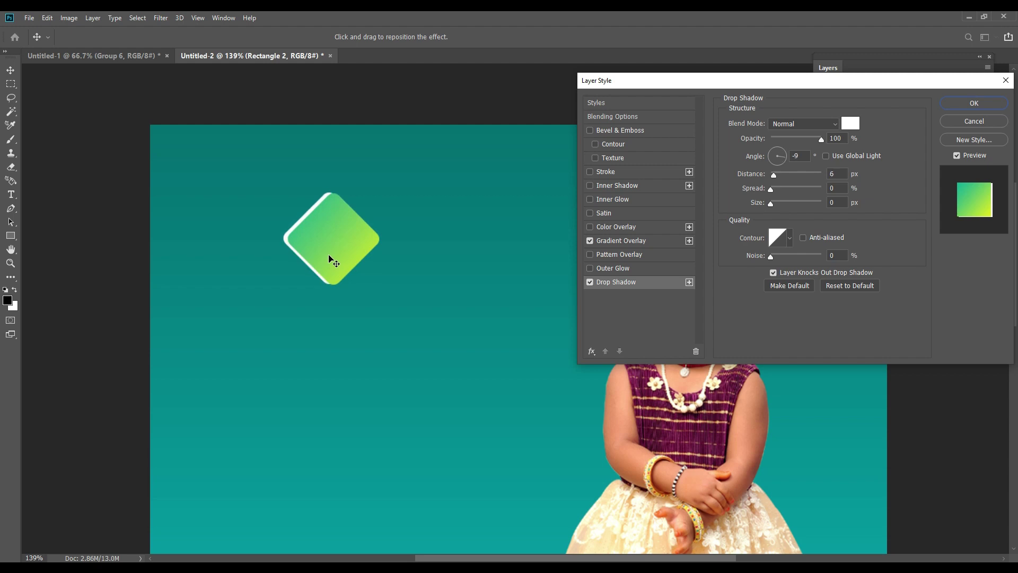
pyautogui.moveTo(774, 202); pyautogui.dragTo(770, 204)
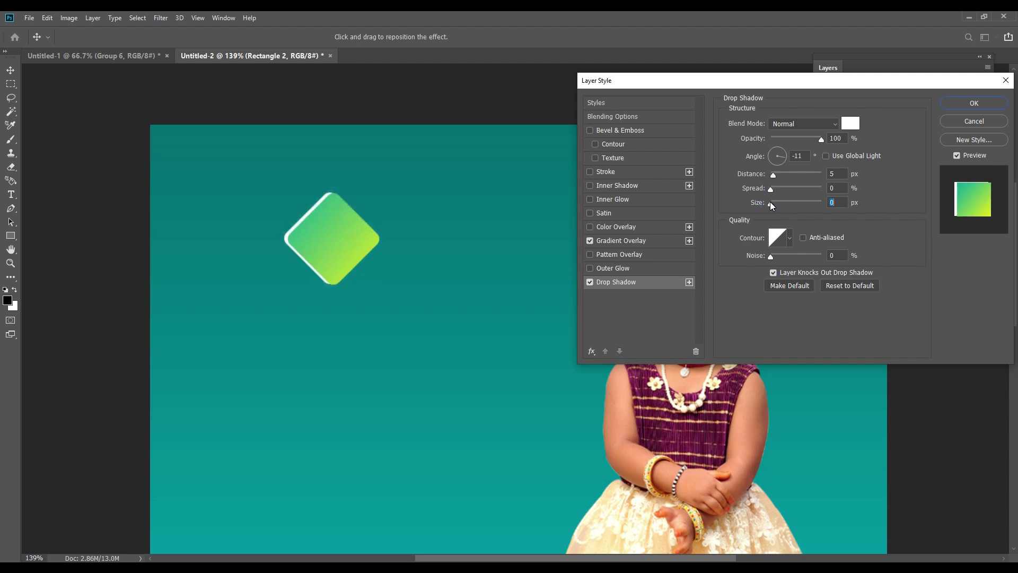
pyautogui.moveTo(773, 175); pyautogui.dragTo(774, 174)
pyautogui.moveTo(816, 139)
pyautogui.mouseDown()
pyautogui.moveTo(799, 140)
pyautogui.moveTo(848, 145)
pyautogui.mouseUp()
pyautogui.click(591, 282)
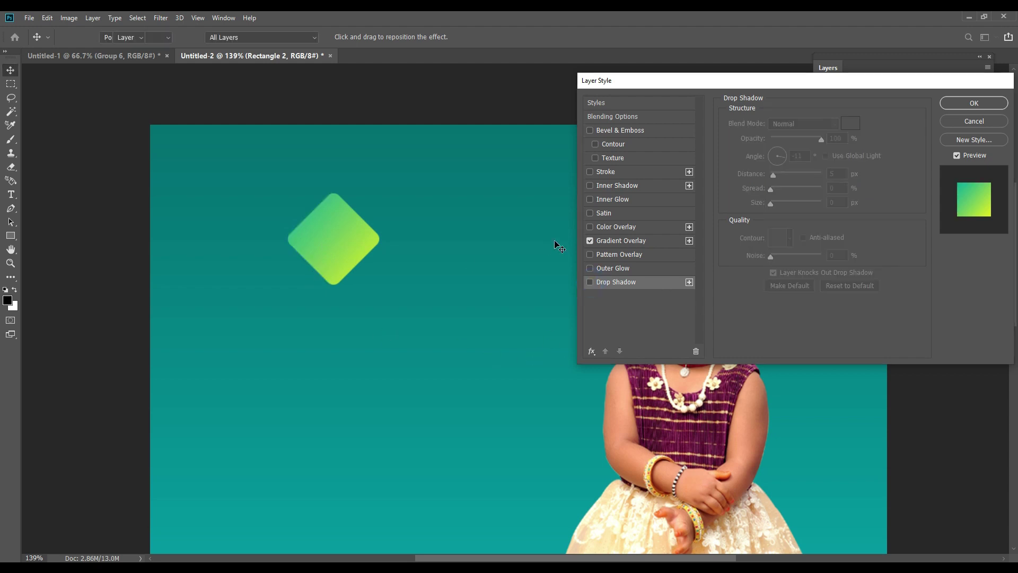
pyautogui.press('Return')
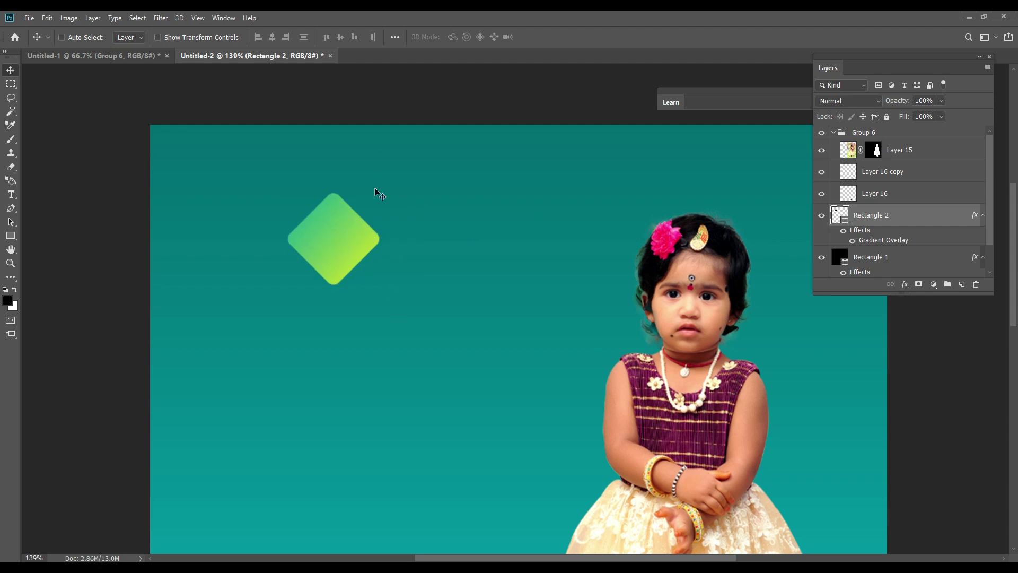
# Step: Add a '29.' text layer below the diamond and set it in Impact
pyautogui.press('t')
pyautogui.click(323, 333)
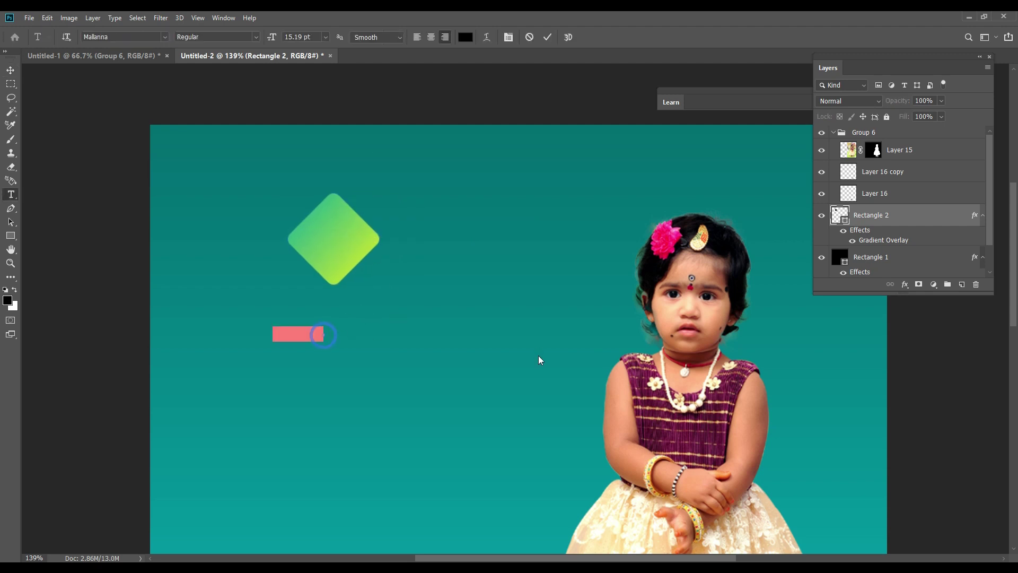
pyautogui.write('29.')
pyautogui.hotkey('ctrl', 'a')
pyautogui.click(133, 37)
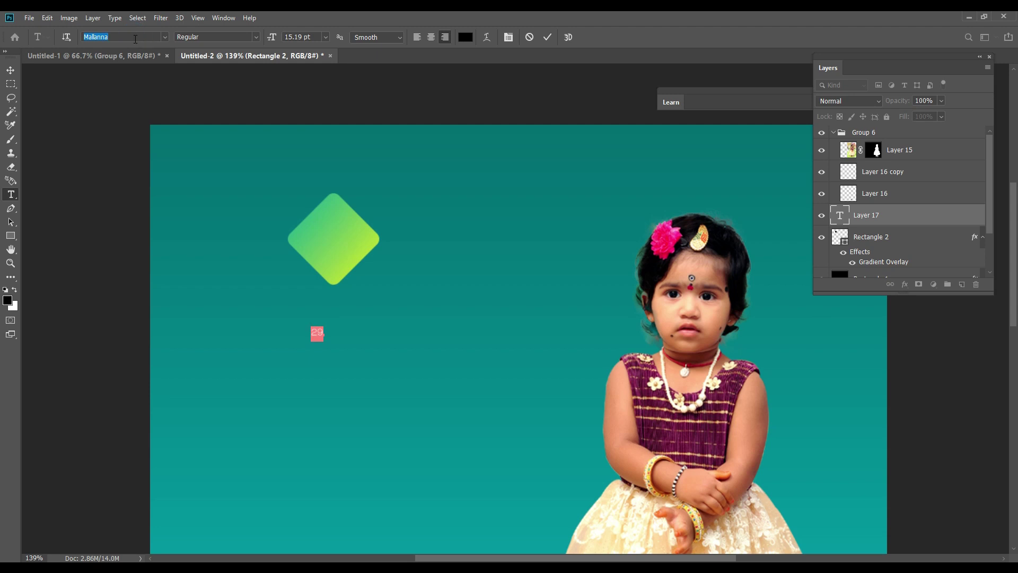
pyautogui.write('ima')
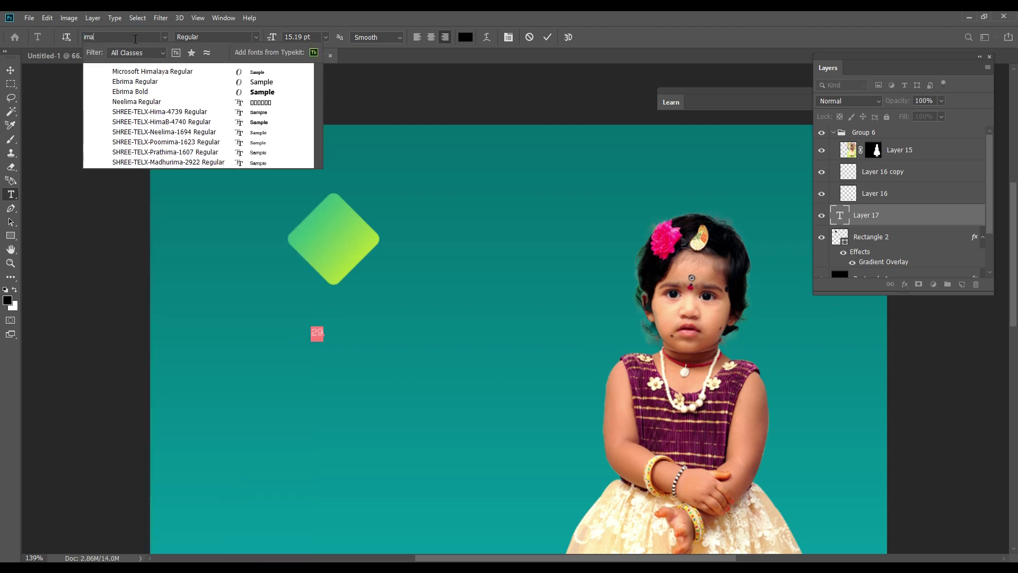
pyautogui.press('BackSpace')
pyautogui.press('Return')
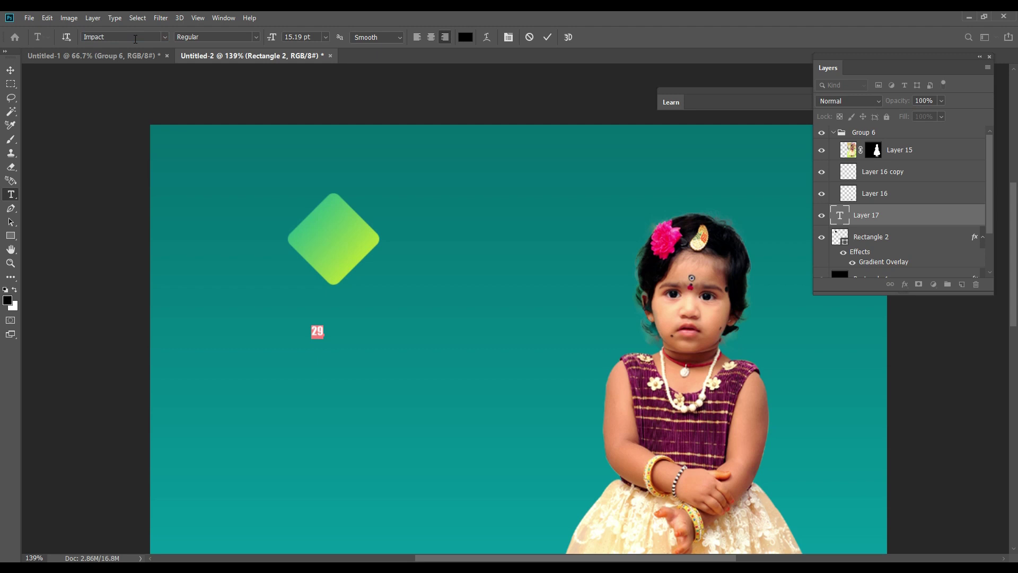
pyautogui.hotkey('ctrl', 'Return')
# Step: Enlarge the 29 with Free Transform, undoing an accidental crop
pyautogui.press('v')
pyautogui.hotkey('ctrl', 't')
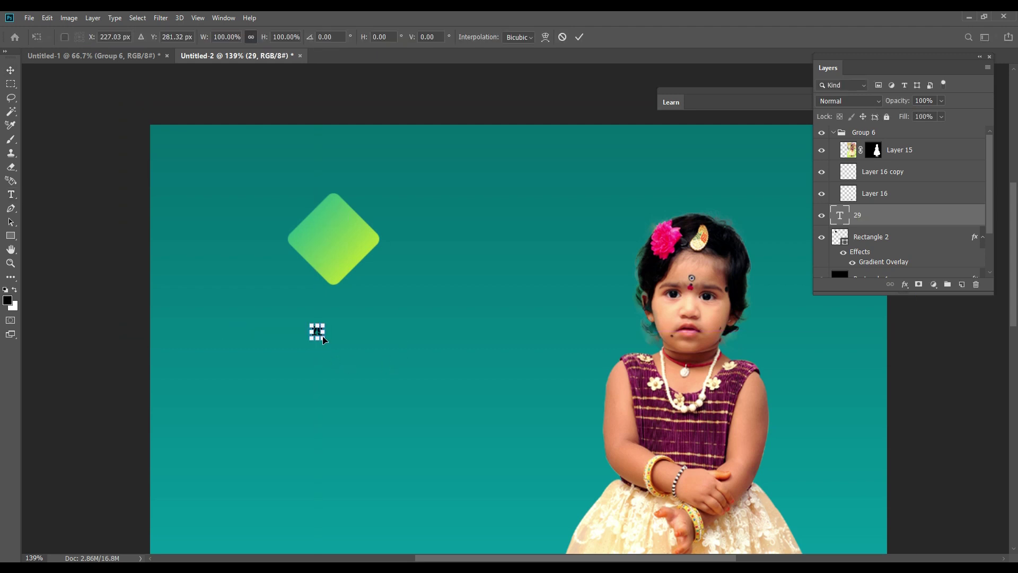
pyautogui.moveTo(321, 341); pyautogui.dragTo(387, 414)
pyautogui.press('Return')
pyautogui.press('c')
pyautogui.moveTo(375, 359); pyautogui.dragTo(366, 290)
pyautogui.press('Return')
pyautogui.hotkey('ctrl', 'z')
pyautogui.press('v')
# Step: Move the 29 onto the diamond, resize it, and centre it there
pyautogui.moveTo(379, 375)
pyautogui.mouseDown()
pyautogui.moveTo(358, 244)
pyautogui.moveTo(344, 238)
pyautogui.mouseUp()
pyautogui.hotkey('ctrl', 't')
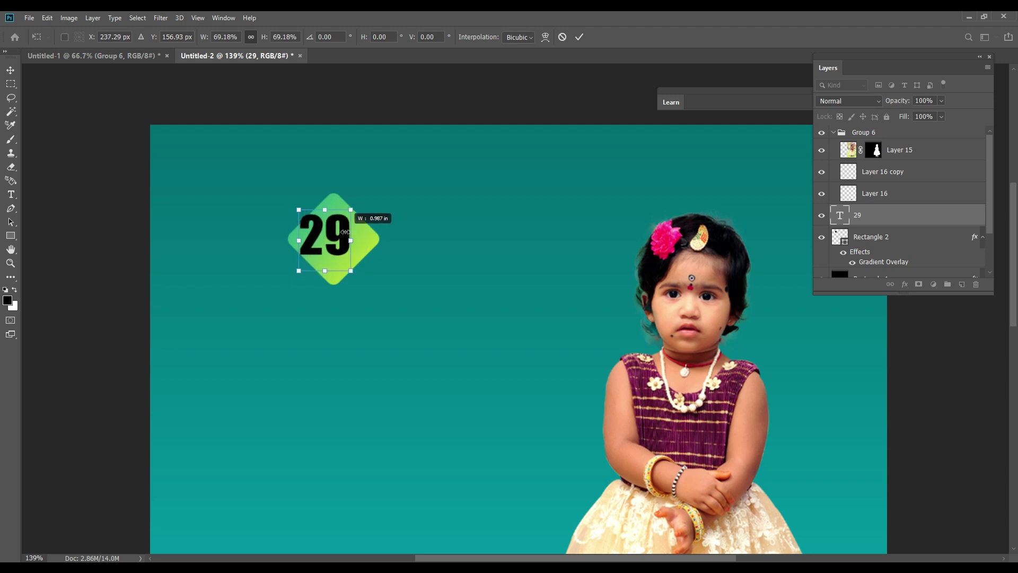
pyautogui.press('Return')
pyautogui.moveTo(334, 236); pyautogui.dragTo(344, 242)
# Step: Add a Gradient Overlay to the 29 starting from the yellow-a4 preset
pyautogui.hotkey('alt', 'l')
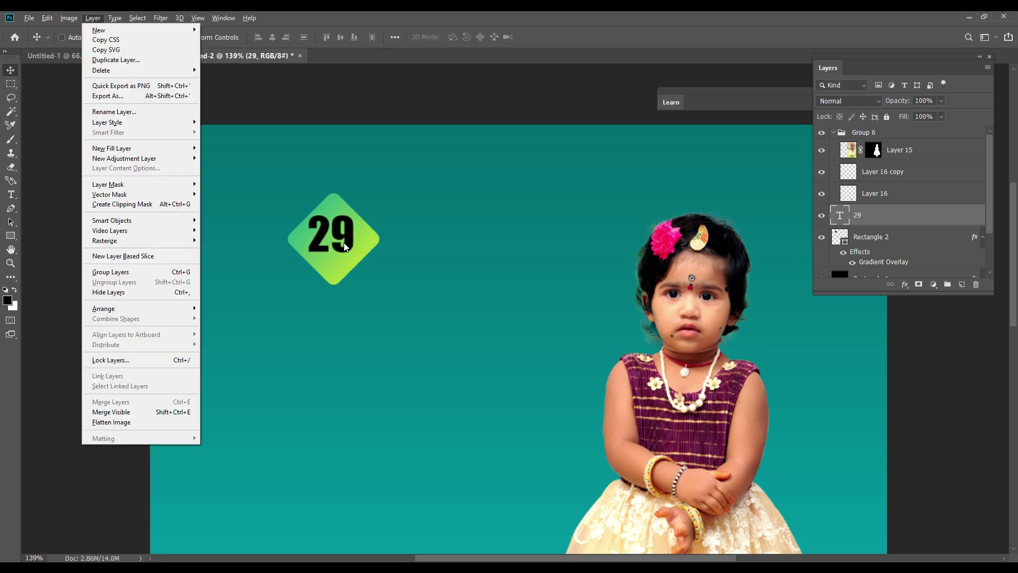
pyautogui.press('y')
pyautogui.press('g')
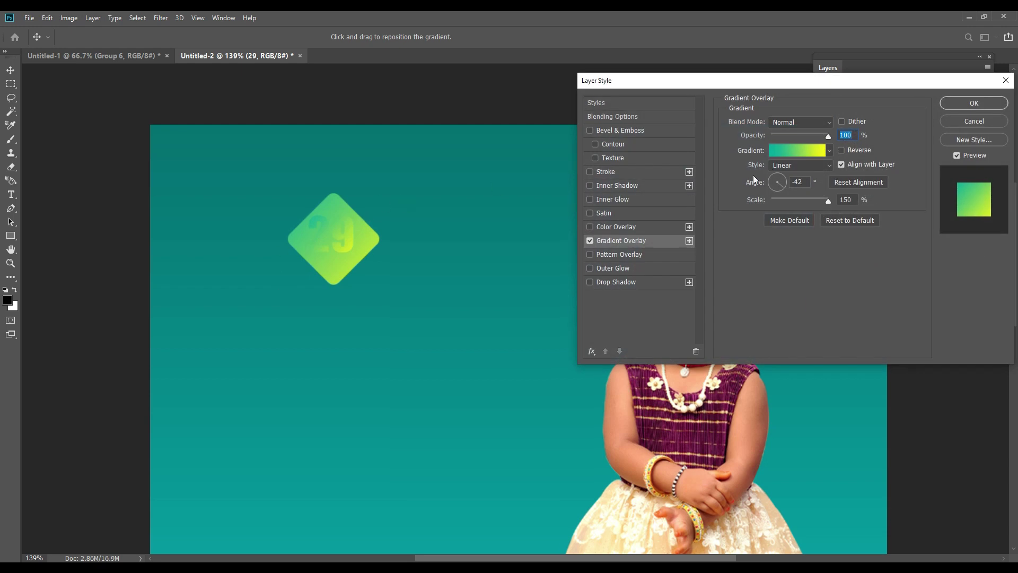
pyautogui.click(794, 148)
pyautogui.scroll(-2, 889, 250)
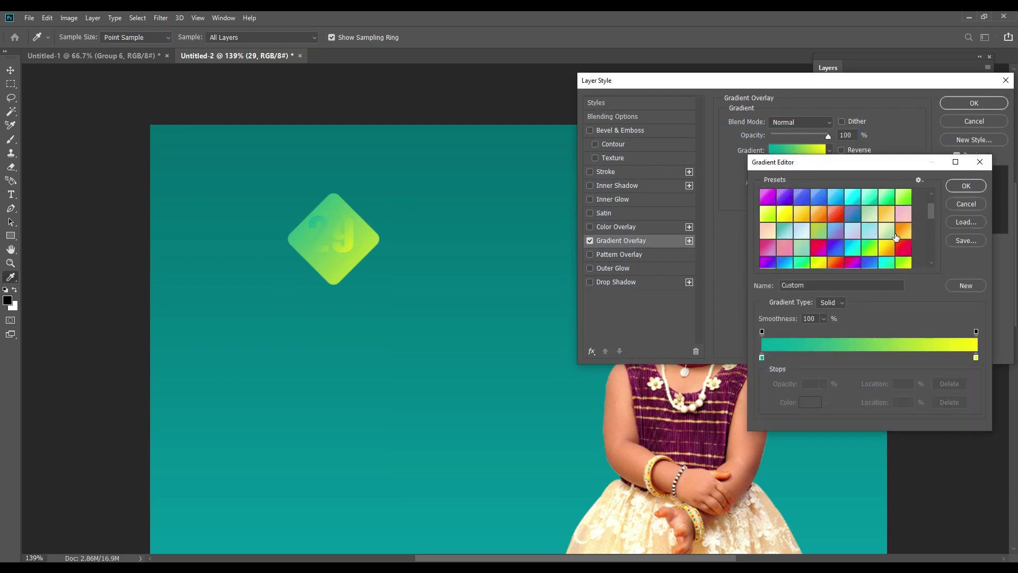
pyautogui.scroll(-1, 875, 253)
pyautogui.click(835, 258)
pyautogui.scroll(3, 804, 262)
pyautogui.click(785, 247)
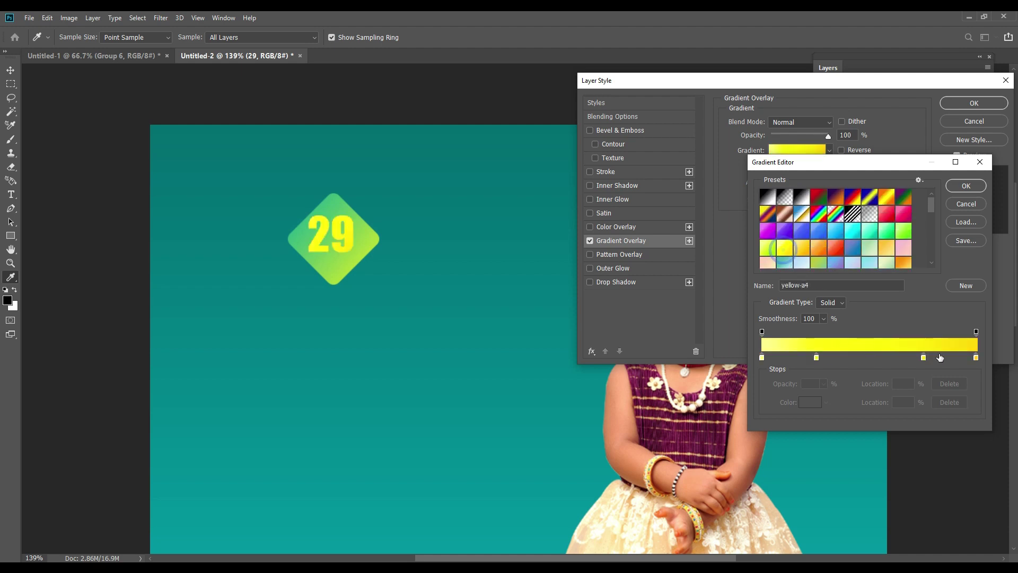
# Step: Make the gradient two-stop white-to-yellow and turn it vertical at -88°
pyautogui.moveTo(924, 361); pyautogui.dragTo(883, 384)
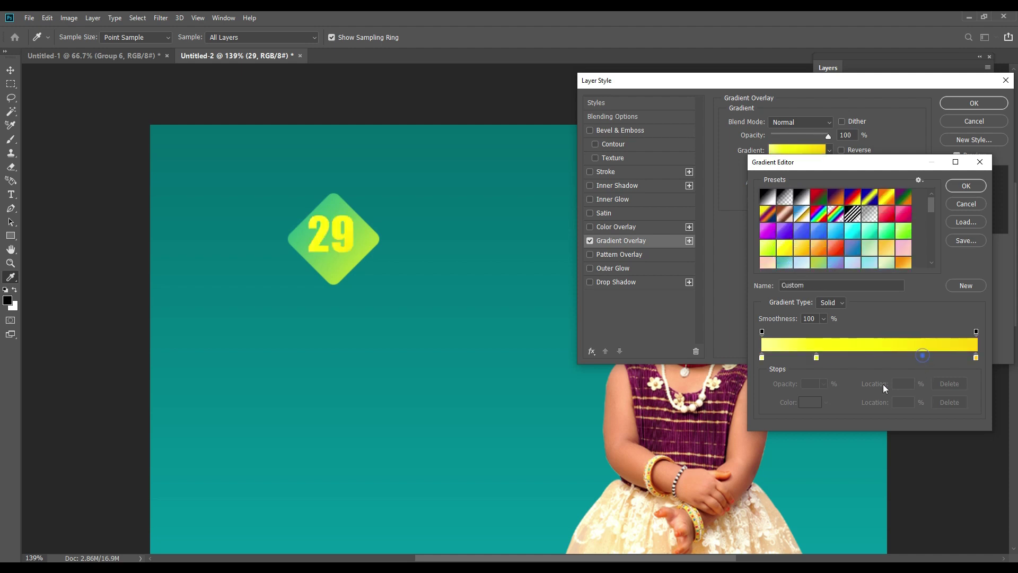
pyautogui.doubleClick(763, 358)
pyautogui.click(694, 230)
pyautogui.press('Return')
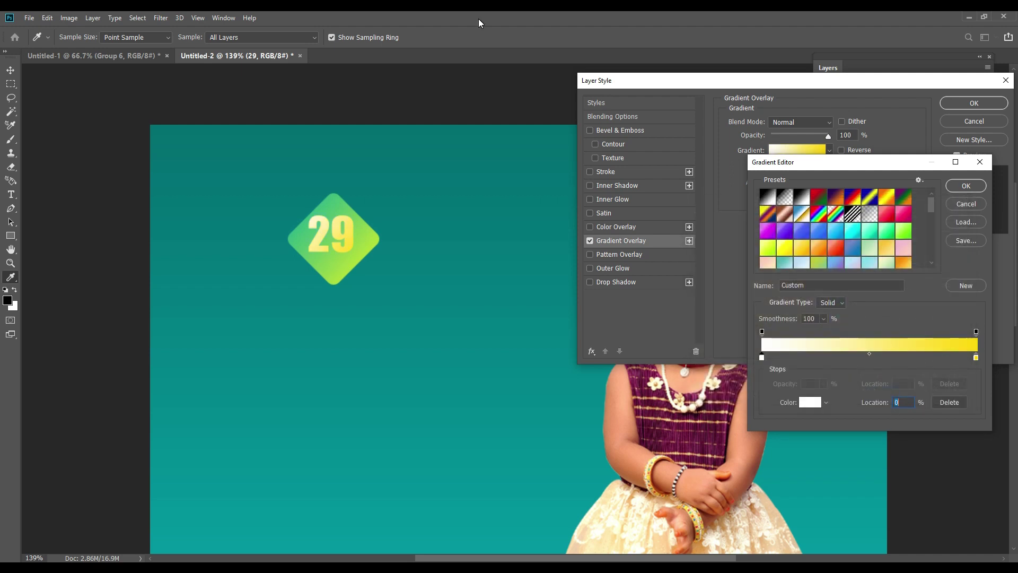
pyautogui.click(966, 185)
pyautogui.write('0')
pyautogui.press('Tab')
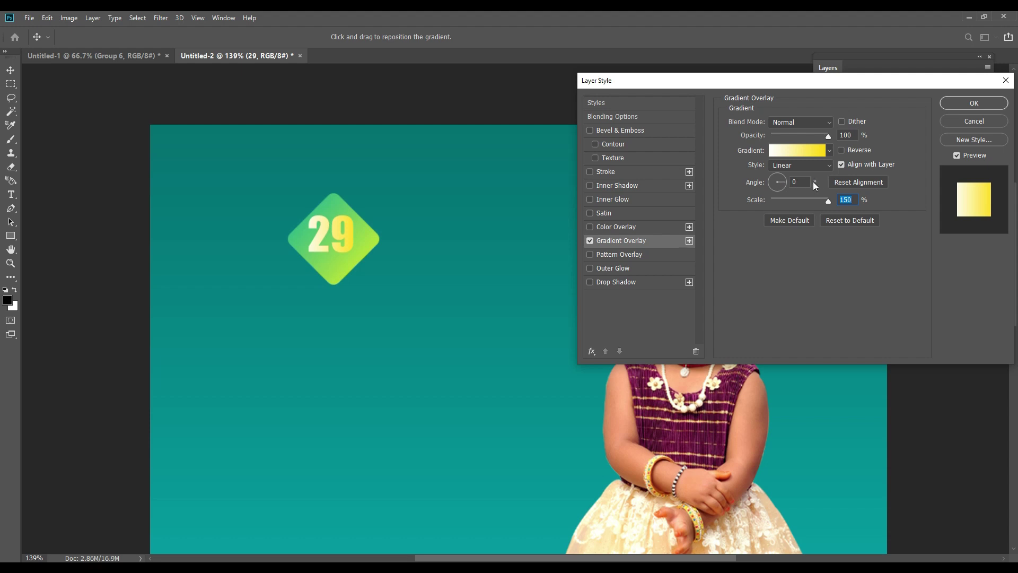
pyautogui.click(779, 190)
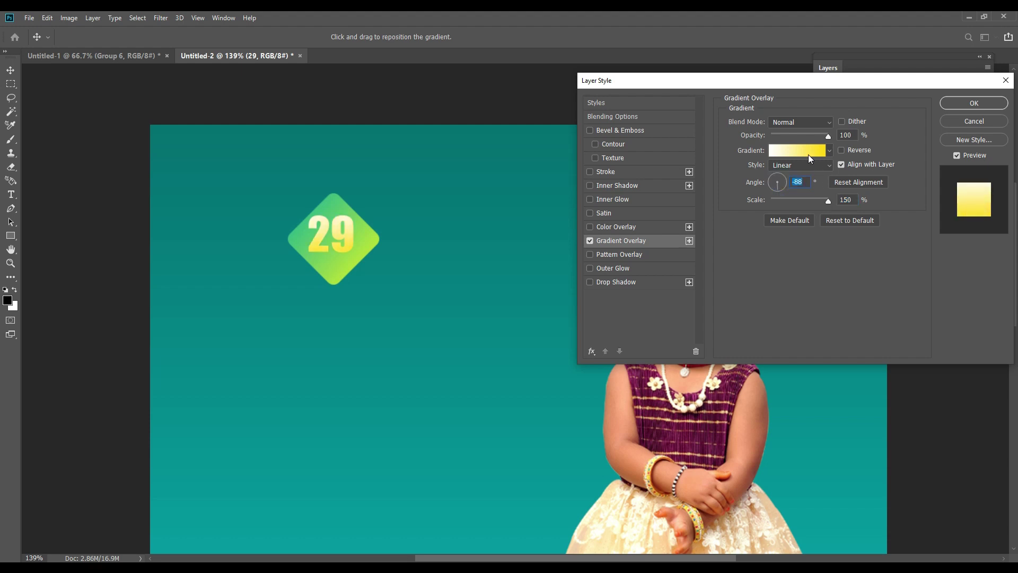
# Step: Fine-tune the yellow end stop's colour in the Gradient Editor
pyautogui.click(810, 151)
pyautogui.doubleClick(976, 358)
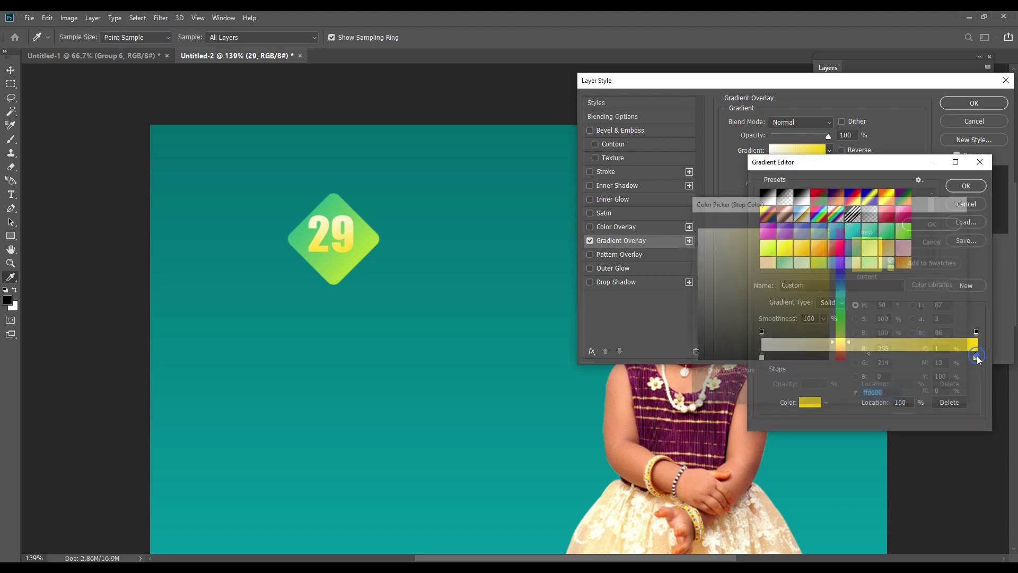
pyautogui.press('Tab')
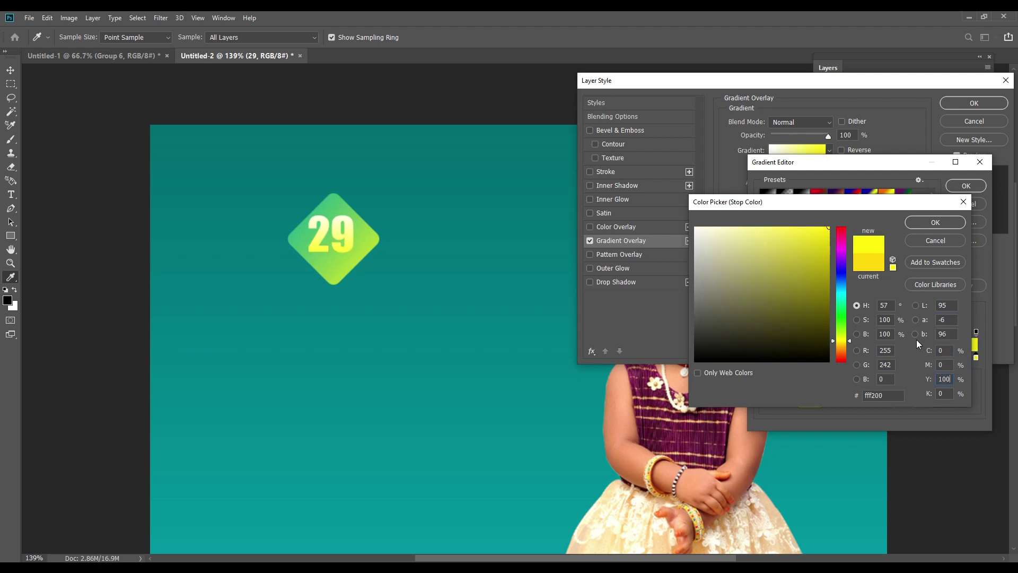
pyautogui.press('Return')
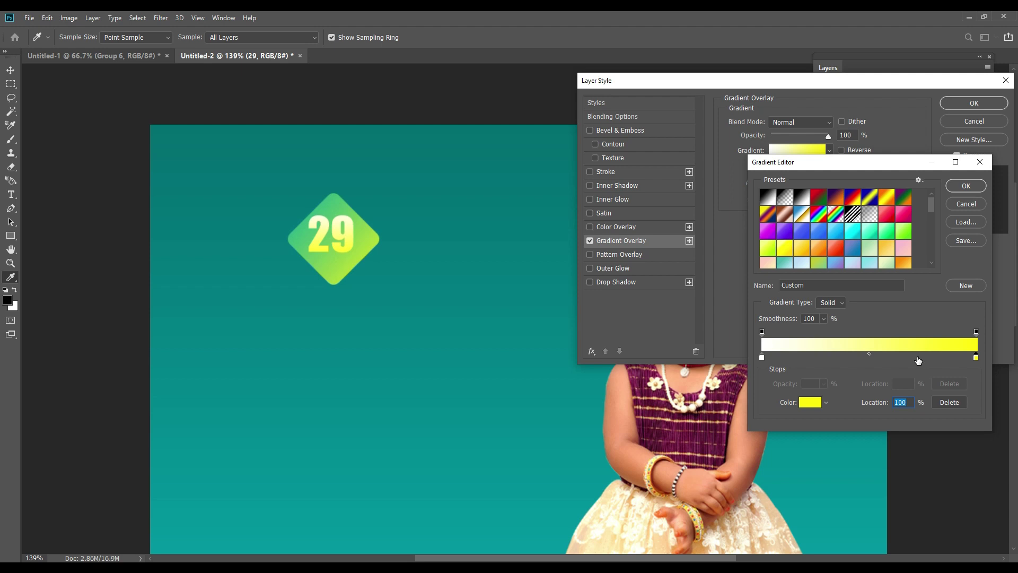
pyautogui.press('Return')
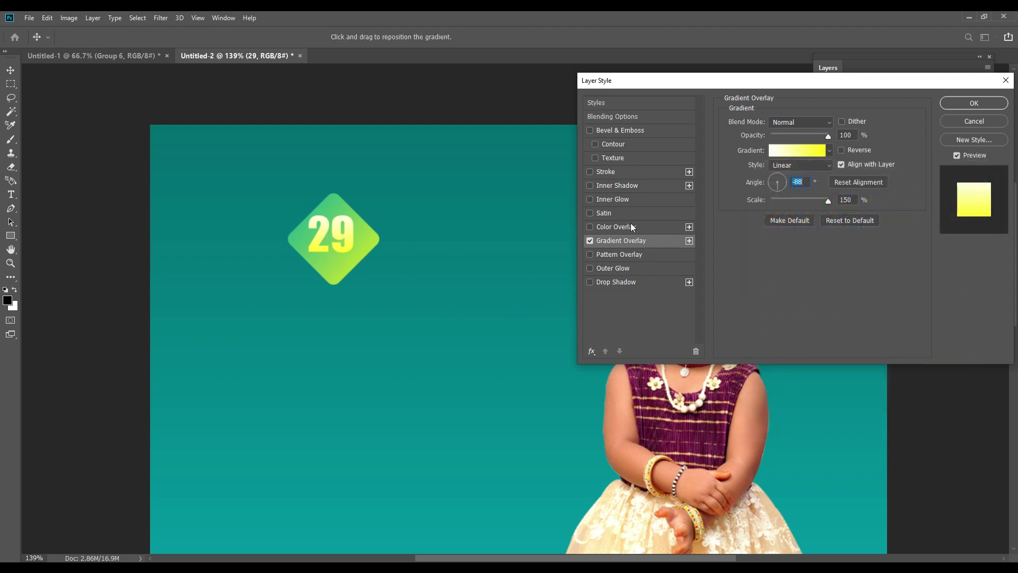
# Step: Add a black 2 px Stroke to the 29 and apply the styles
pyautogui.click(599, 170)
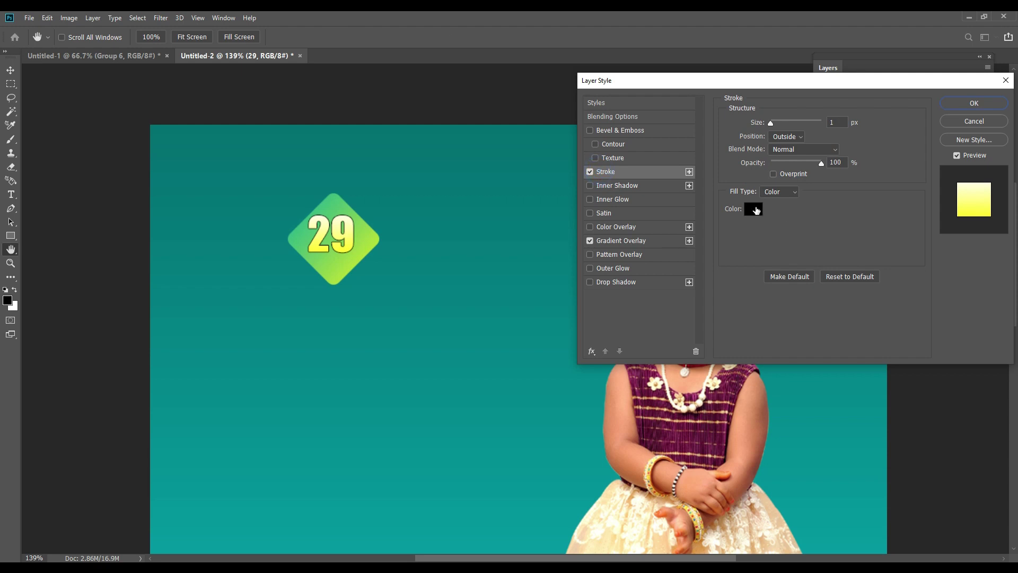
pyautogui.click(756, 210)
pyautogui.press('Escape')
pyautogui.click(840, 124)
pyautogui.doubleClick(839, 121)
pyautogui.write('2')
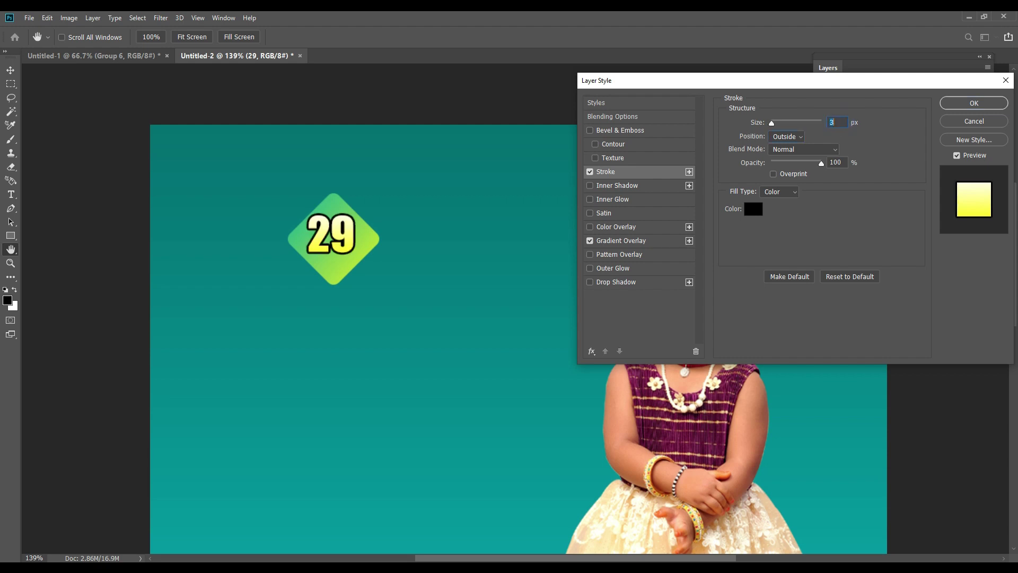
pyautogui.press('Return')
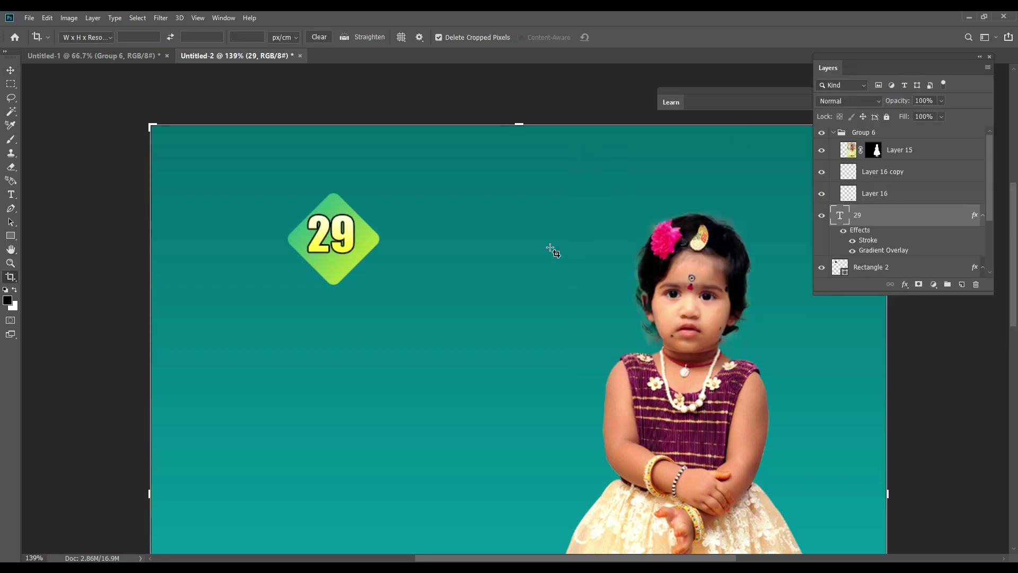
# Step: Duplicate the 29 below itself and retype the copy as centred 'MARCH'
pyautogui.scroll(5, 384, 234)
pyautogui.moveTo(295, 241); pyautogui.dragTo(332, 328)
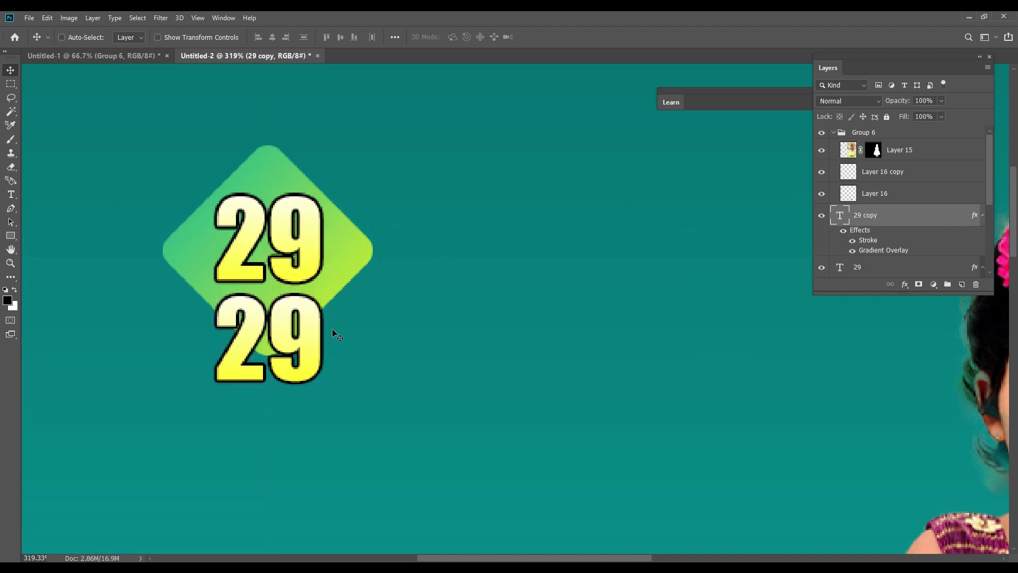
pyautogui.press('t')
pyautogui.doubleClick(292, 334)
pyautogui.write('MAr')
pyautogui.press('BackSpace')
pyautogui.write('RCH')
pyautogui.hotkey('ctrl', 'a')
pyautogui.hotkey('ctrl', 'shift', 'c')
pyautogui.hotkey('ctrl', 'Return')
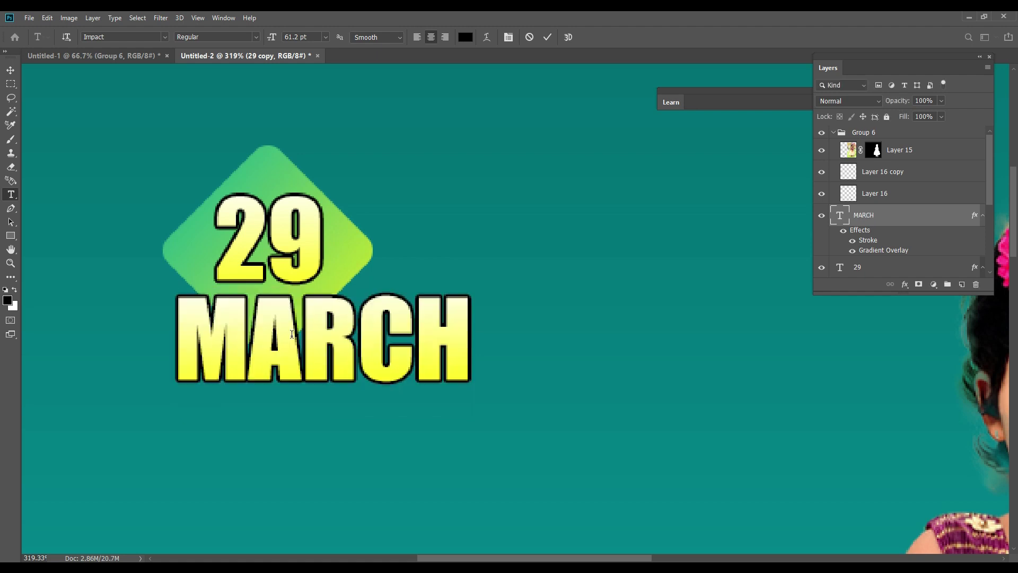
# Step: Set MARCH in Arial and shrink it to about a third of its size
pyautogui.doubleClick(293, 334)
pyautogui.click(133, 34)
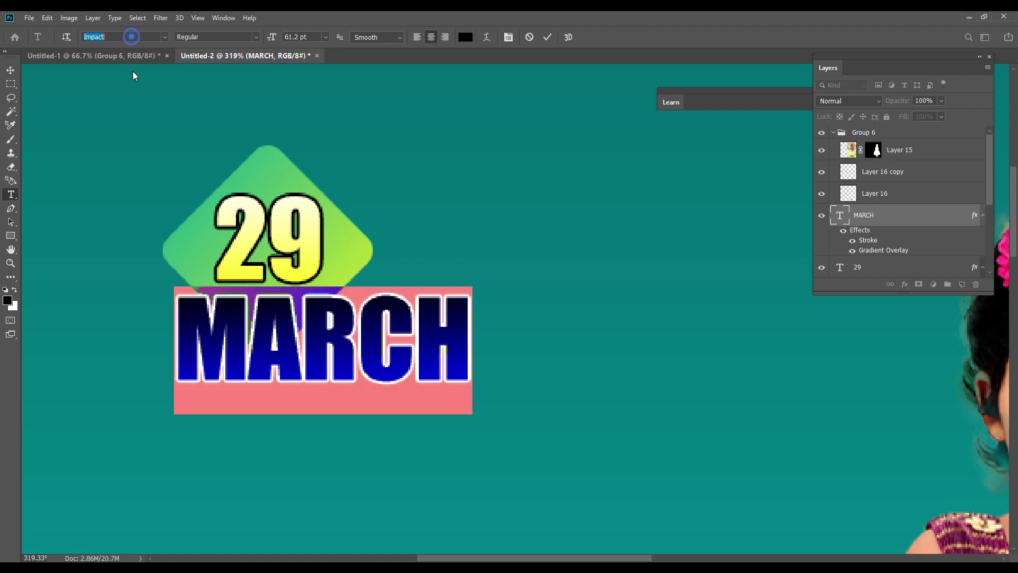
pyautogui.write('arial')
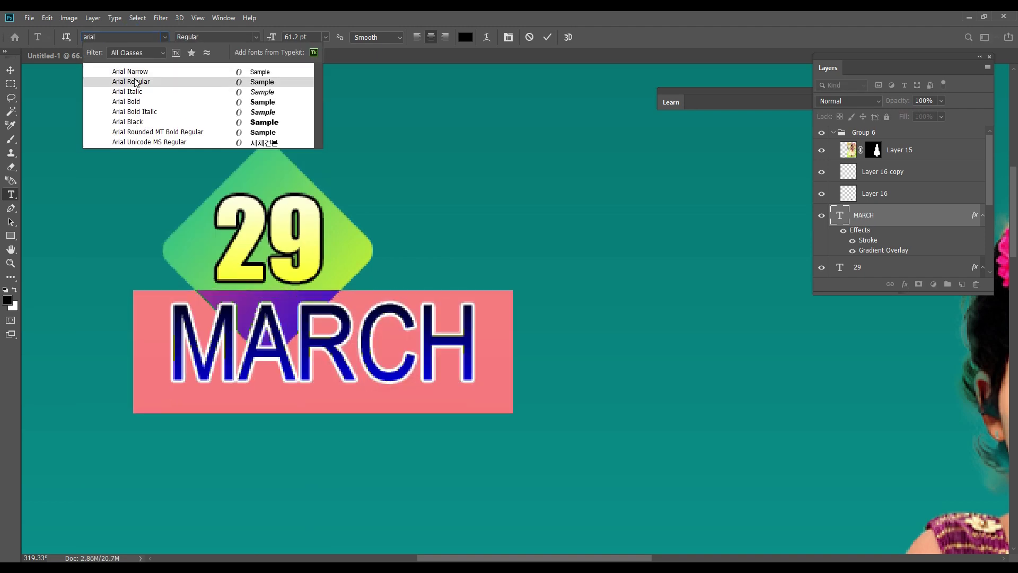
pyautogui.press('Escape')
pyautogui.hotkey('ctrl', 'Return')
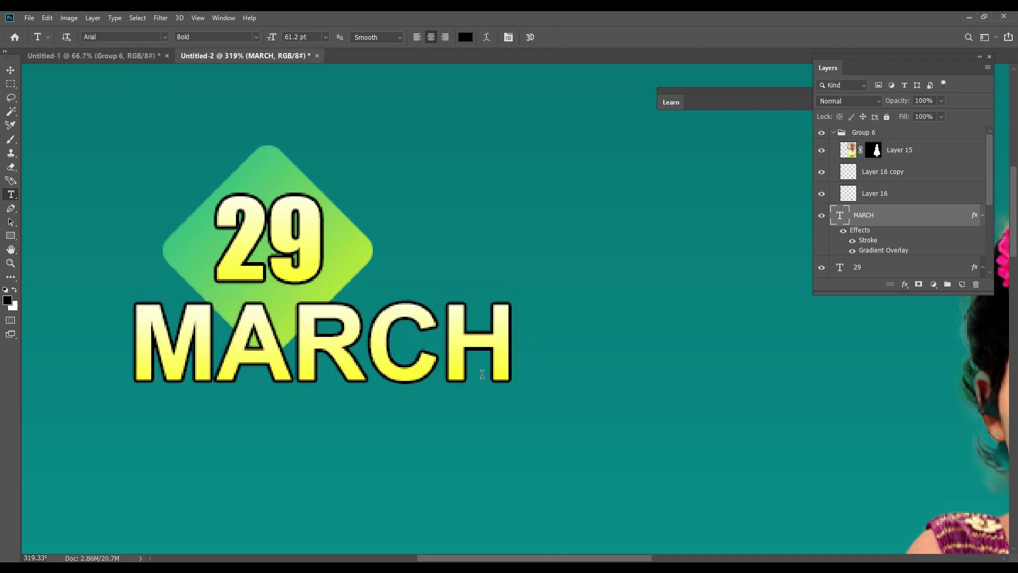
pyautogui.hotkey('ctrl', 't')
pyautogui.moveTo(518, 353)
pyautogui.mouseDown()
pyautogui.moveTo(267, 350)
pyautogui.moveTo(331, 322)
pyautogui.moveTo(322, 314)
pyautogui.mouseUp()
pyautogui.press('Return')
pyautogui.hotkey('ctrl', '1')
# Step: Shrink MARCH to fit the diamond and position it under the 29
pyautogui.scroll(3, 489, 237)
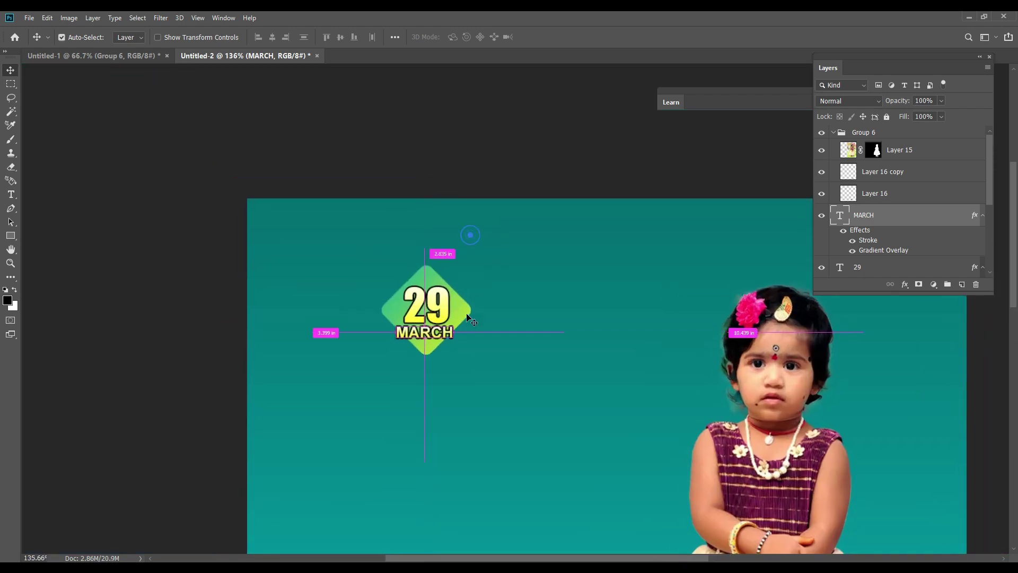
pyautogui.hotkey('ctrl', 't')
pyautogui.moveTo(460, 340)
pyautogui.mouseDown()
pyautogui.moveTo(432, 338)
pyautogui.moveTo(440, 334)
pyautogui.mouseUp()
pyautogui.press('Return')
pyautogui.hotkey('ctrl', 't')
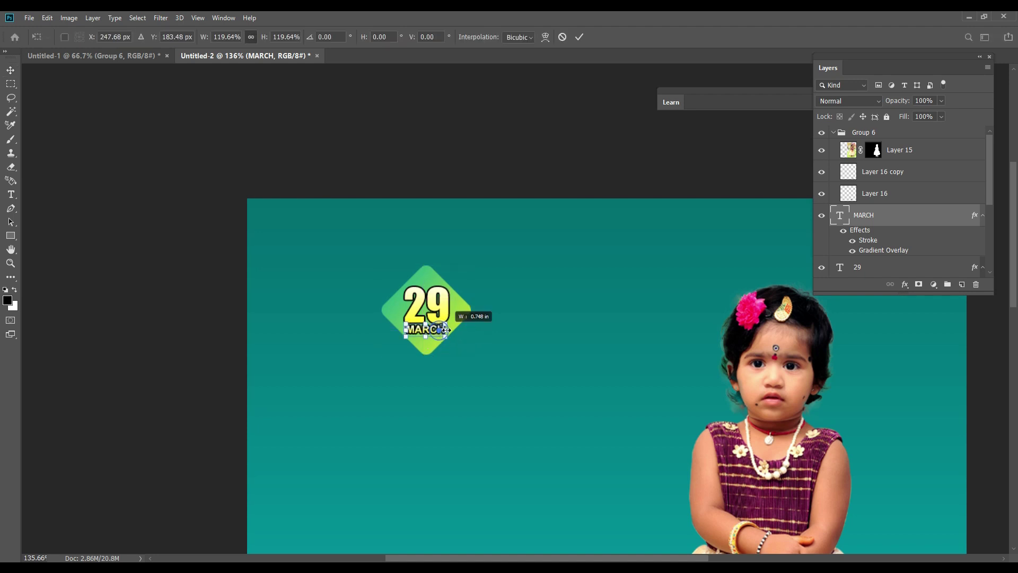
pyautogui.press('Return')
pyautogui.moveTo(450, 316); pyautogui.dragTo(447, 312)
pyautogui.hotkey('ctrl', '1')
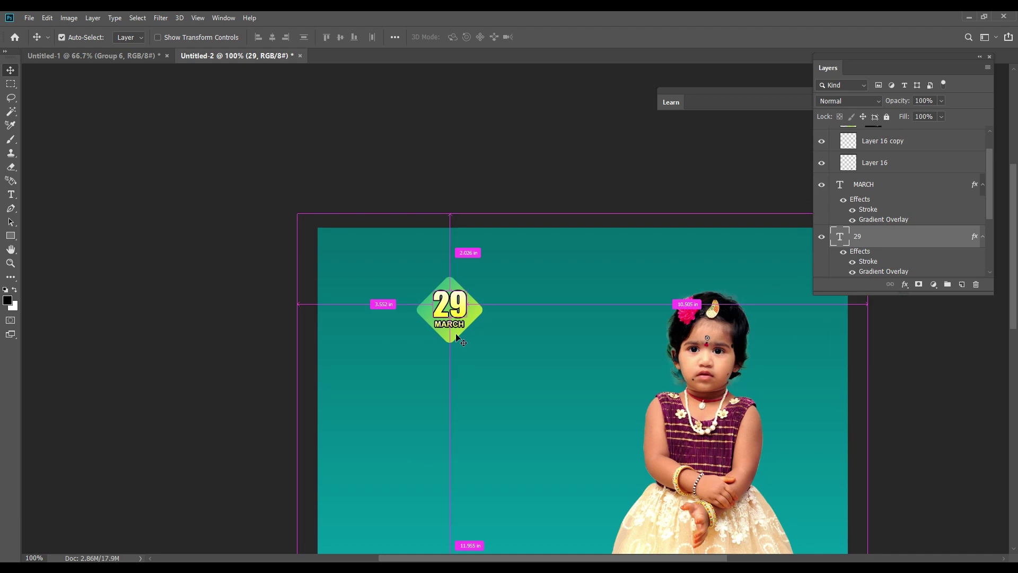
pyautogui.keyDown('ctrl'); pyautogui.click(448, 318); pyautogui.keyUp('ctrl')
pyautogui.moveTo(454, 325); pyautogui.dragTo(460, 325)
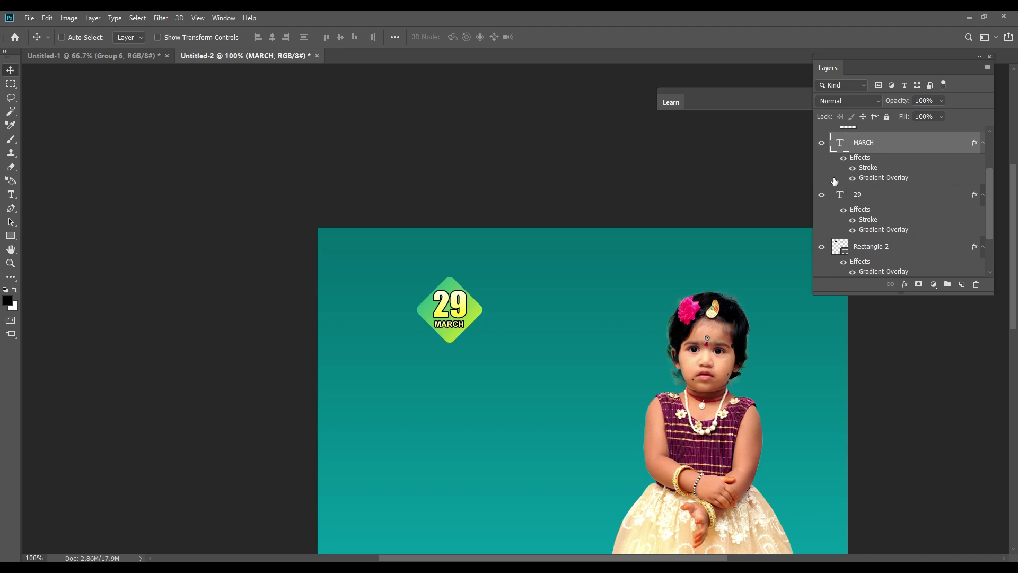
# Step: Turn off MARCH's gradient overlay and drag a copy of it beside the 29
pyautogui.click(852, 177)
pyautogui.scroll(2, 455, 318)
pyautogui.scroll(-2, 502, 300)
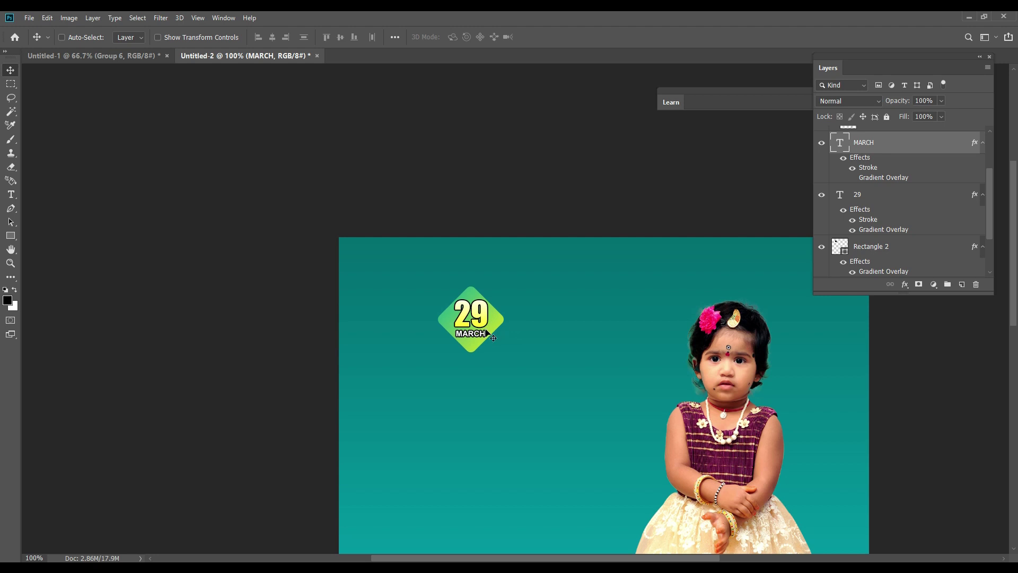
pyautogui.moveTo(488, 334); pyautogui.dragTo(508, 311)
# Step: Retype the MARCH copy as 'Th', nudge it beside the 29, and zoom in on the badge
pyautogui.scroll(2, 508, 311)
pyautogui.press('t')
pyautogui.doubleClick(500, 311)
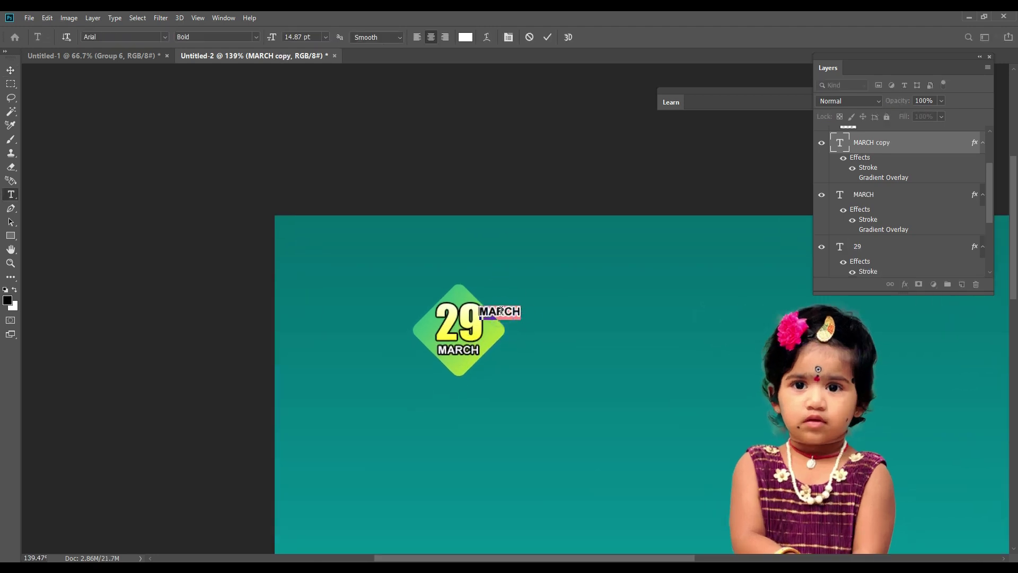
pyautogui.write('Th')
pyautogui.hotkey('ctrl', 'Return')
pyautogui.press('v')
pyautogui.hotkey('shift', 'Left')
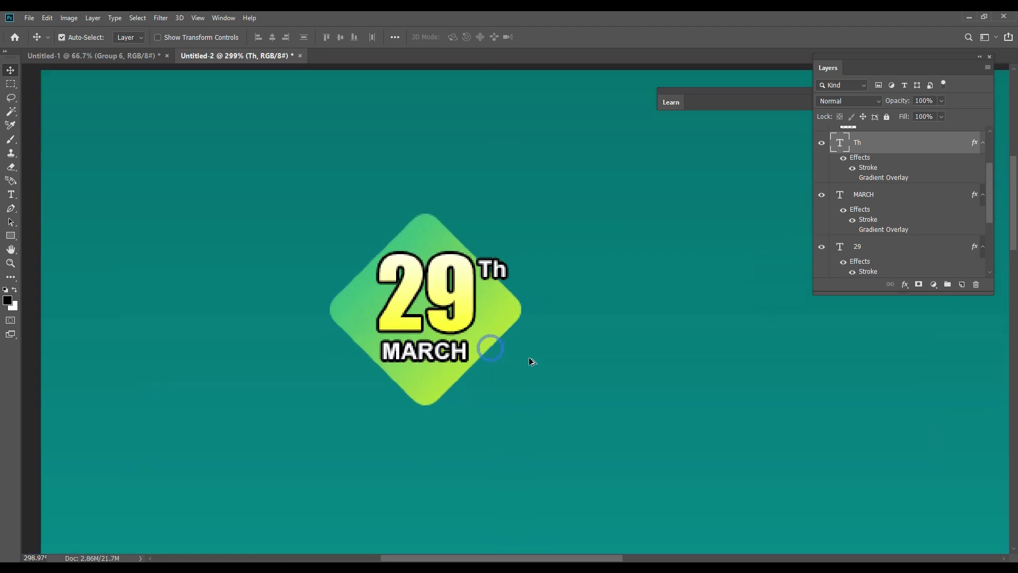
pyautogui.moveTo(529, 357); pyautogui.dragTo(517, 288)
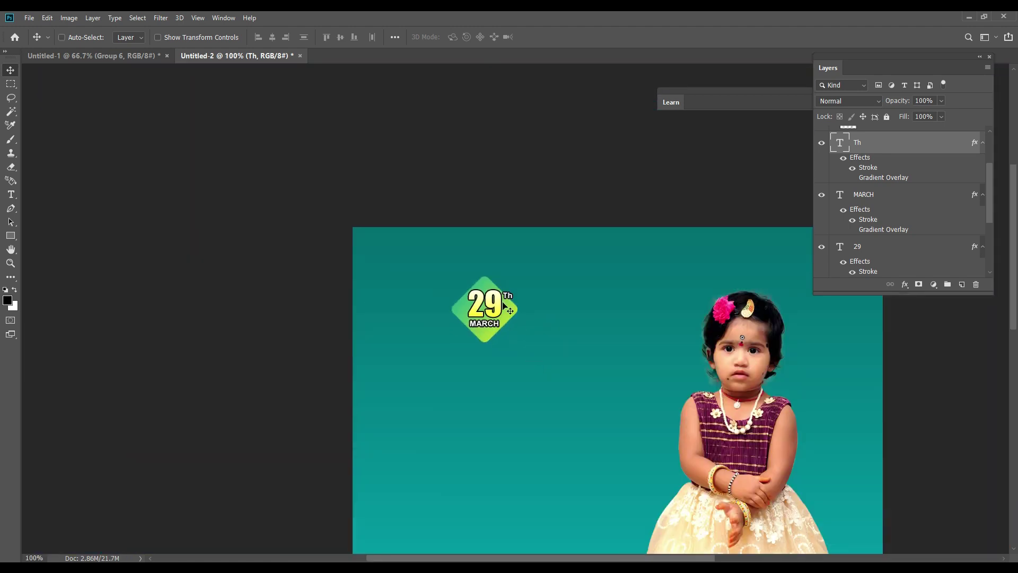
pyautogui.scroll(3, 511, 296)
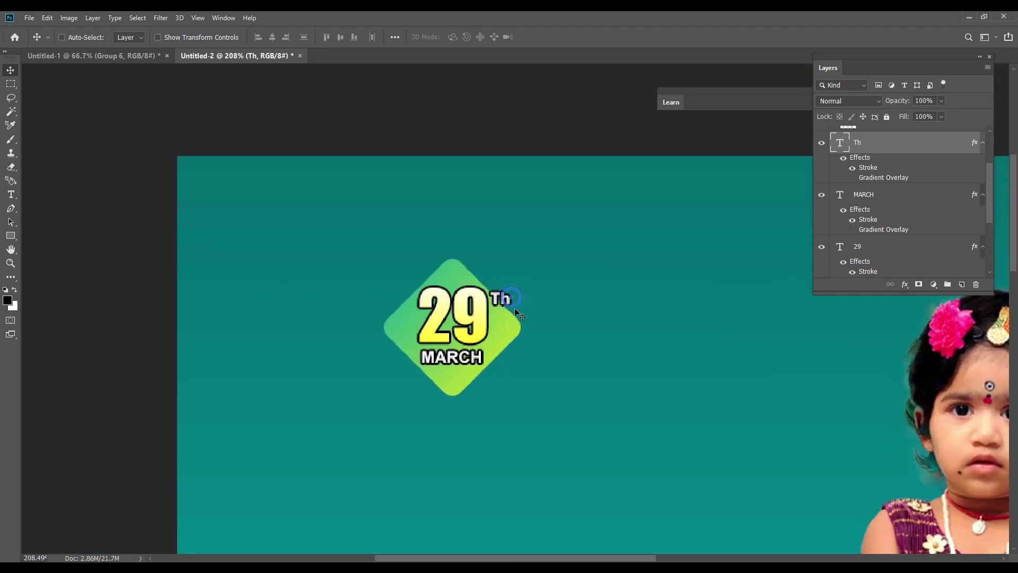
pyautogui.moveTo(500, 295); pyautogui.dragTo(513, 297)
pyautogui.press('ctrl')
# Step: Change the Th layer's stroke to the red400 gradient preset, then zoom to 100%
pyautogui.doubleClick(867, 168)
pyautogui.click(781, 193)
pyautogui.click(790, 210)
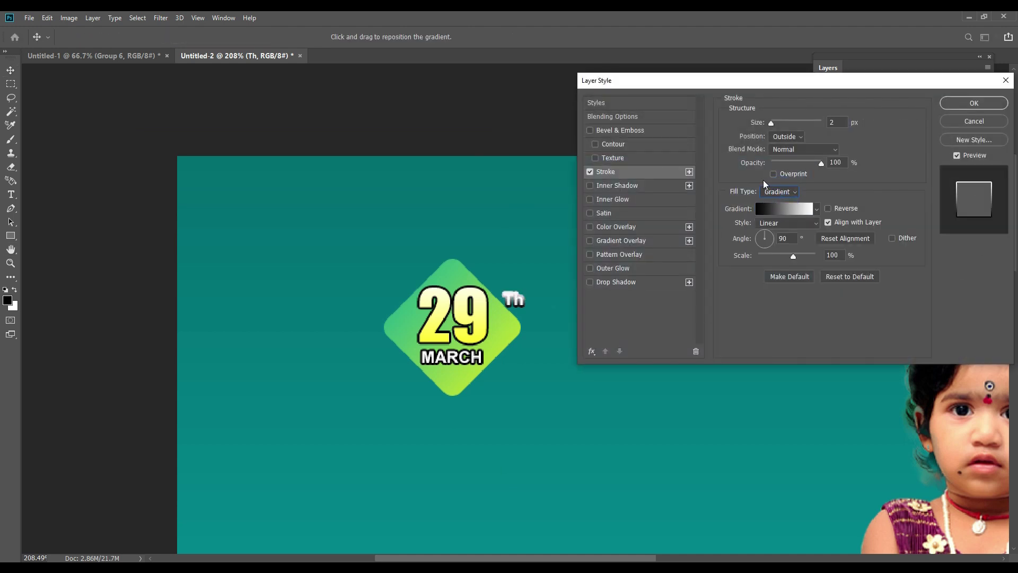
pyautogui.click(785, 208)
pyautogui.click(866, 246)
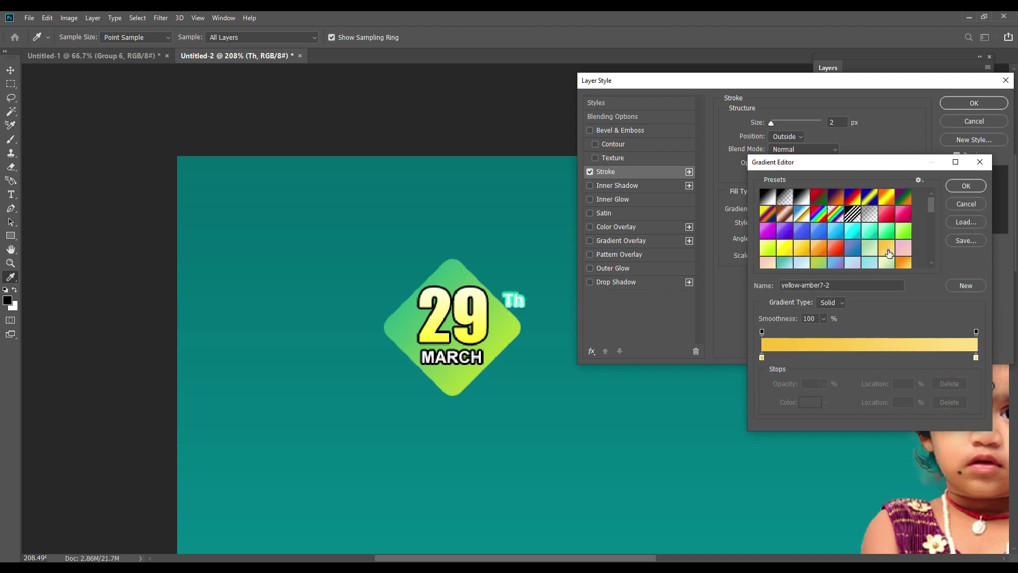
pyautogui.scroll(-2, 870, 244)
pyautogui.click(886, 247)
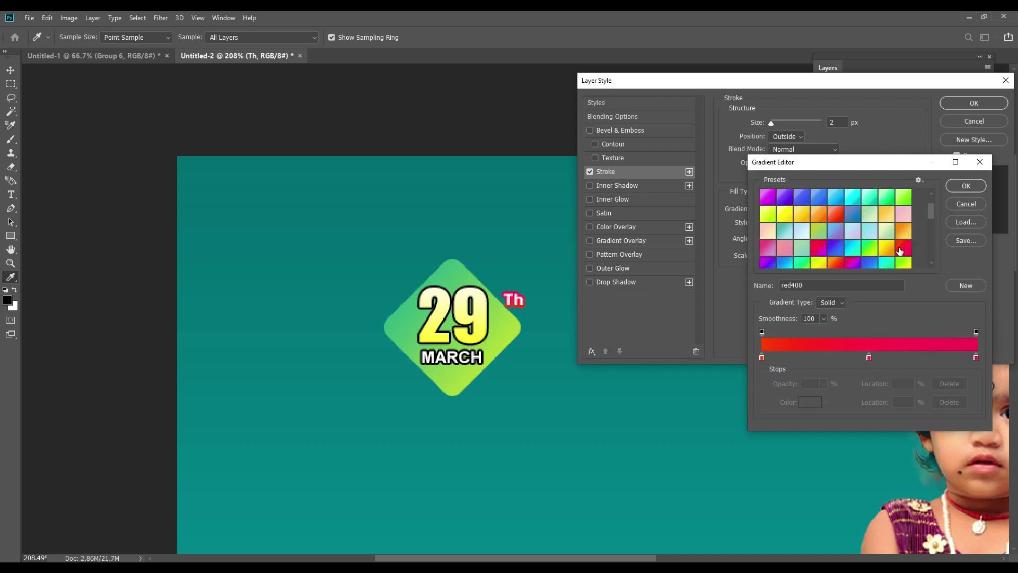
pyautogui.press('Return')
pyautogui.press('Return')
pyautogui.hotkey('ctrl', 't')
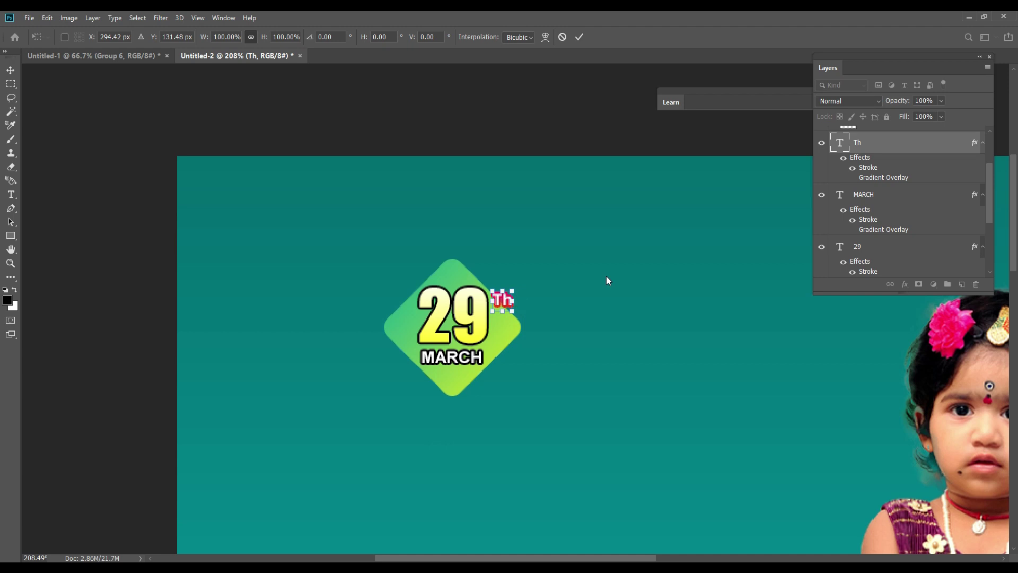
pyautogui.press('Return')
pyautogui.hotkey('ctrl', '1')
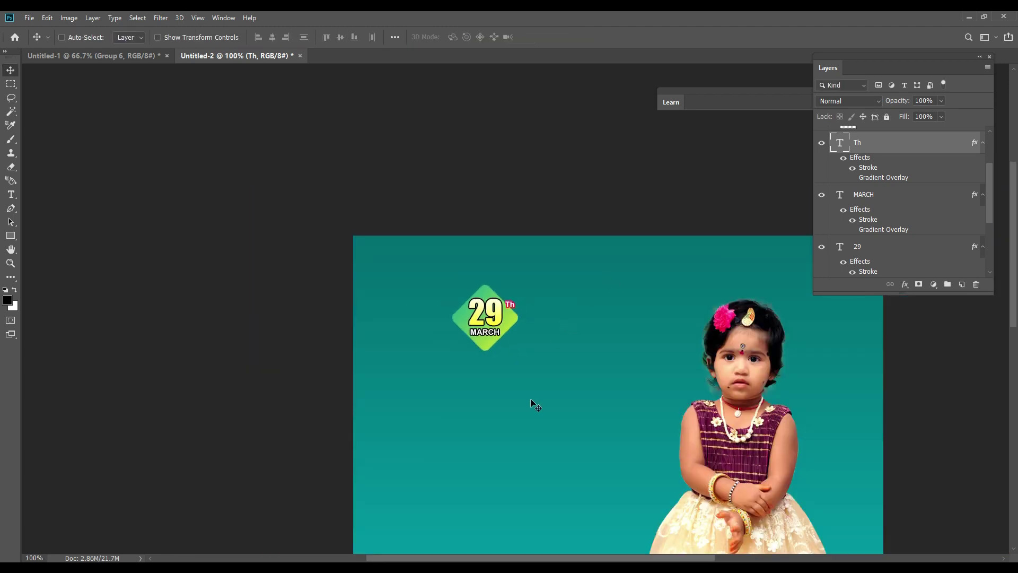
# Step: Select the diamond, 29, MARCH and Th layers of the badge together
pyautogui.keyDown('ctrl'); pyautogui.click(501, 318); pyautogui.keyUp('ctrl')
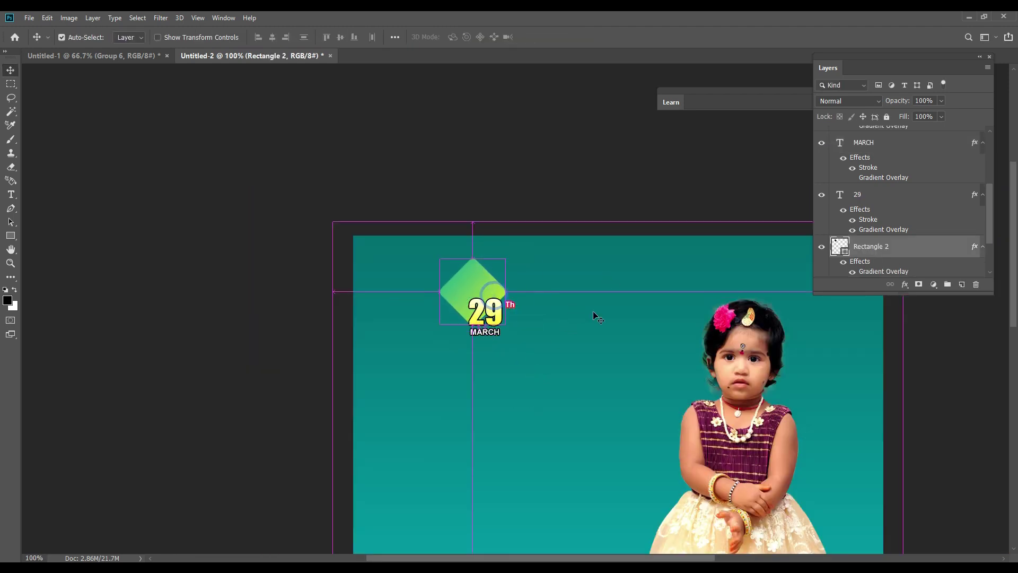
pyautogui.scroll(3, 530, 286)
pyautogui.hotkey('ctrl', 't')
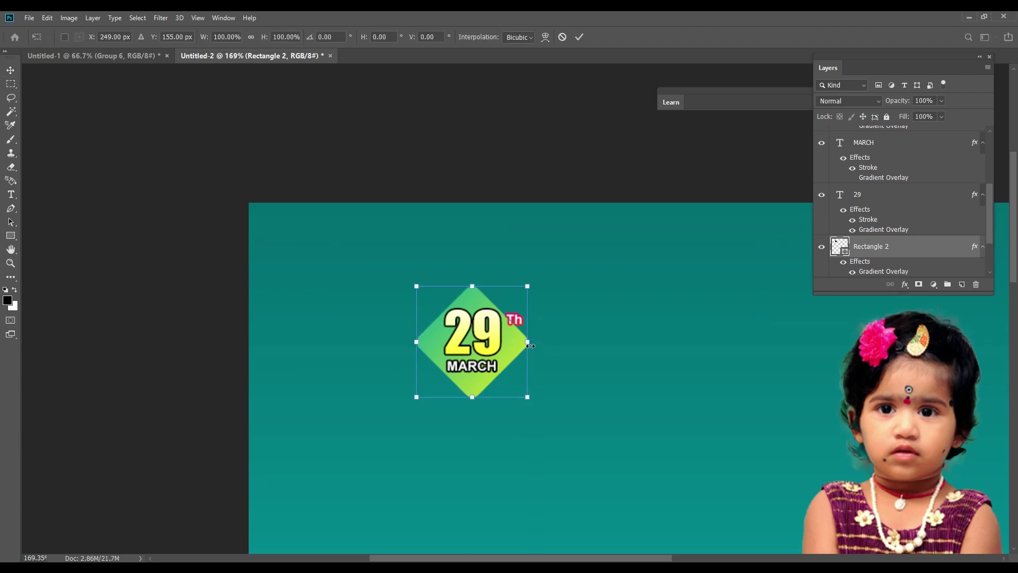
pyautogui.press('Return')
pyautogui.rightClick(489, 337)
pyautogui.click(504, 340)
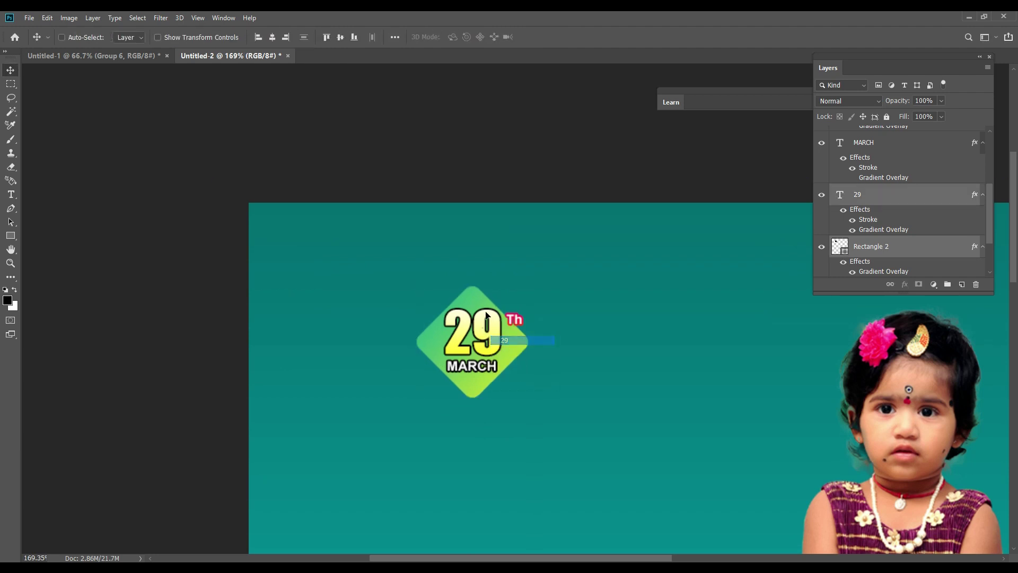
pyautogui.rightClick(487, 369)
pyautogui.click(505, 375)
pyautogui.rightClick(518, 321)
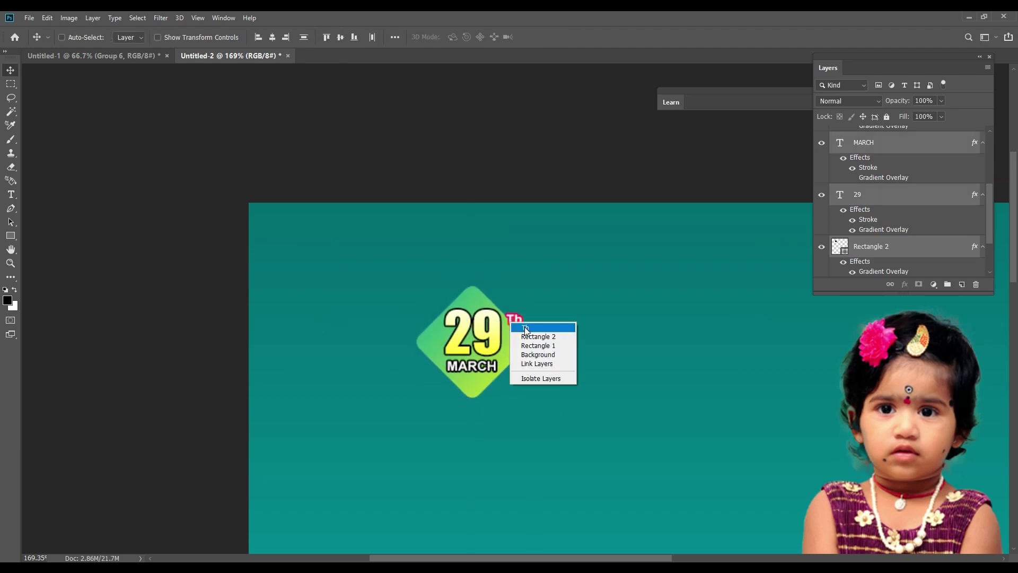
pyautogui.click(524, 327)
# Step: Scale the selected badge up to about 145% and shift it slightly right
pyautogui.hotkey('ctrl', 't')
pyautogui.moveTo(528, 342)
pyautogui.mouseDown()
pyautogui.moveTo(550, 372)
pyautogui.moveTo(581, 368)
pyautogui.mouseUp()
pyautogui.press('Return')
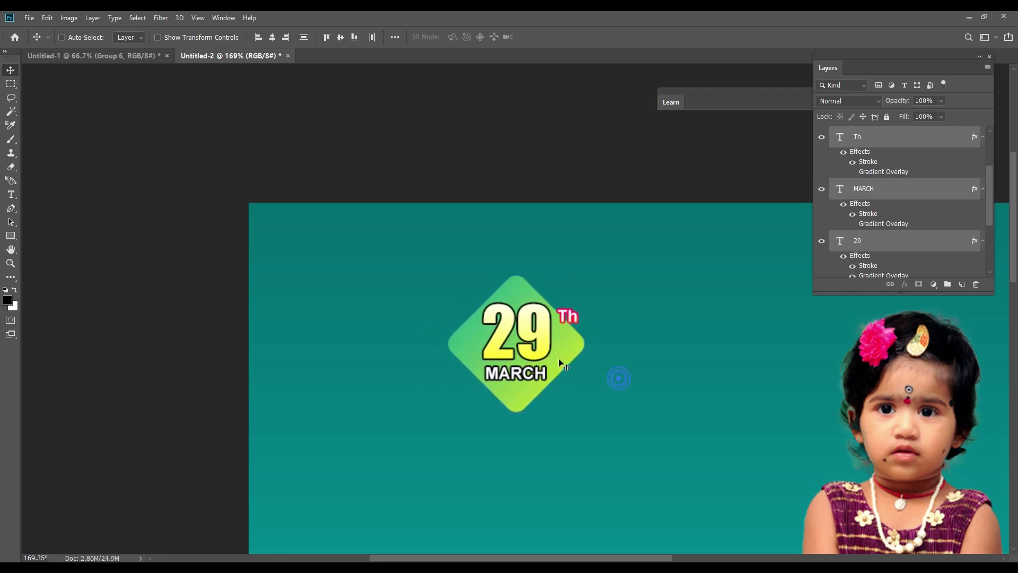
pyautogui.rightClick(585, 348)
pyautogui.click(613, 361)
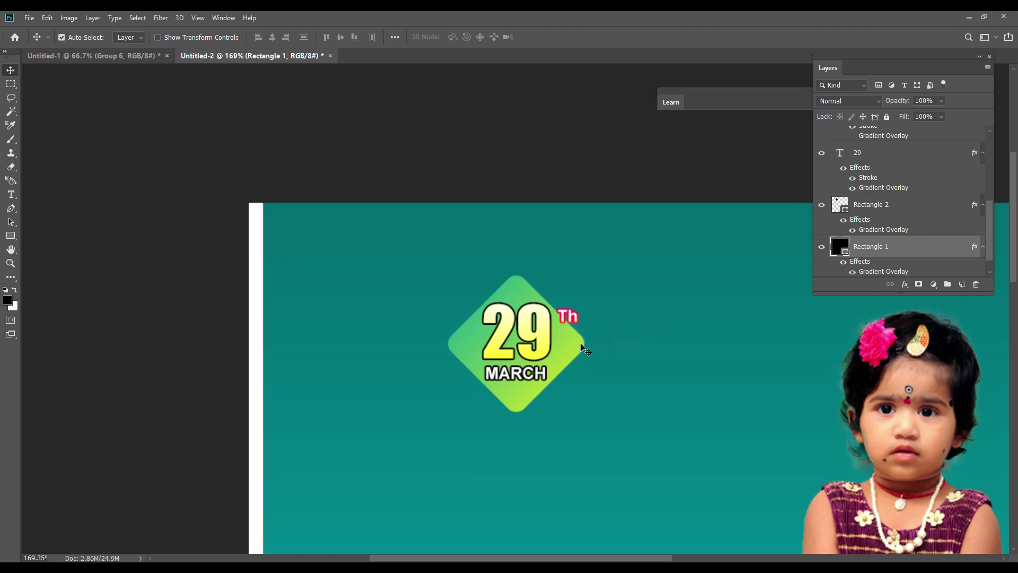
# Step: Duplicate the diamond as a white, gradient-free copy offset to leave a thin green edge
pyautogui.keyDown('ctrl'); pyautogui.click(559, 361); pyautogui.keyUp('ctrl')
pyautogui.hotkey('ctrl', 'j')
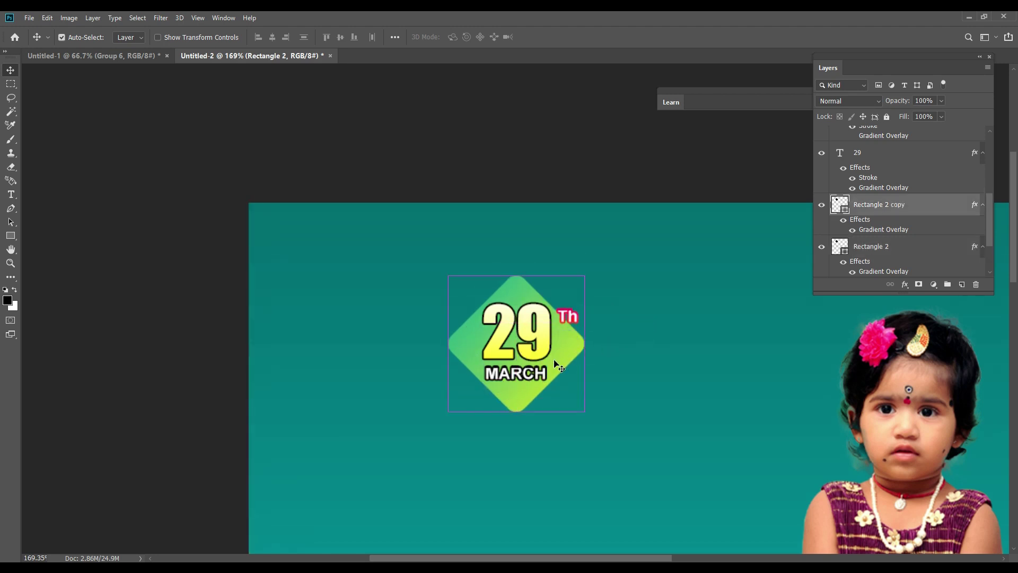
pyautogui.hotkey('shift', 'Right')
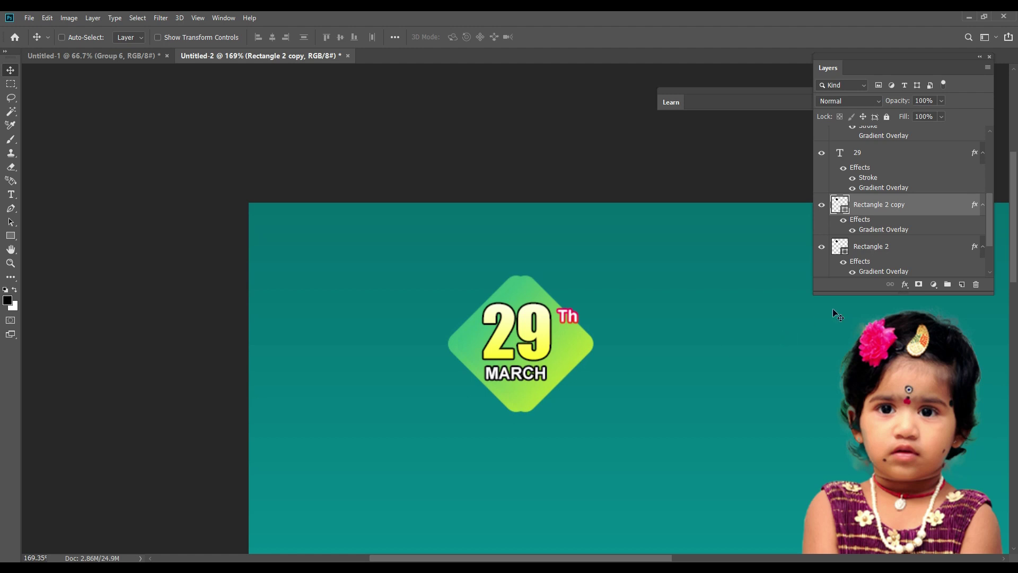
pyautogui.rightClick(882, 206)
pyautogui.press('Escape')
pyautogui.click(844, 220)
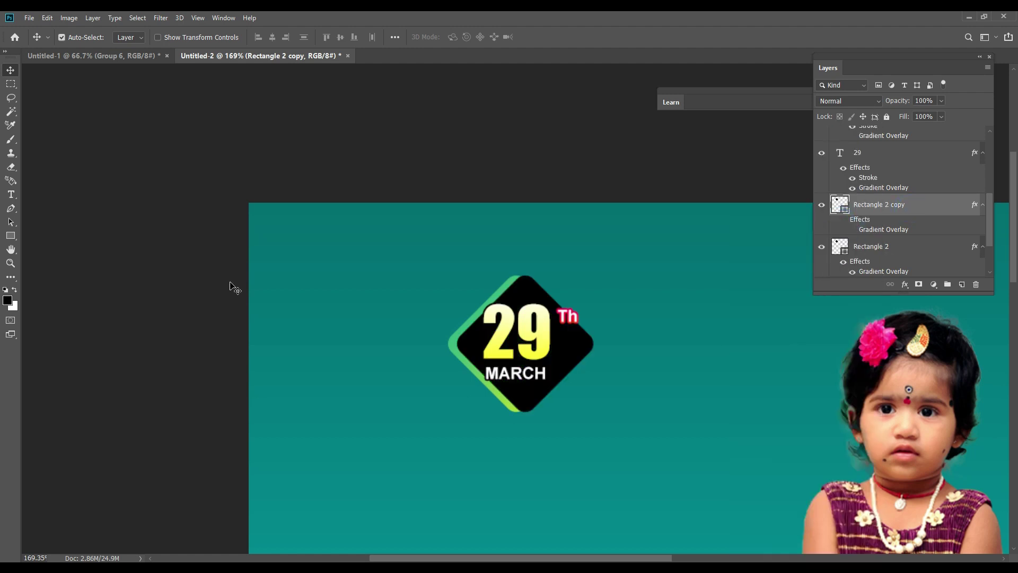
pyautogui.hotkey('ctrl', 'z')
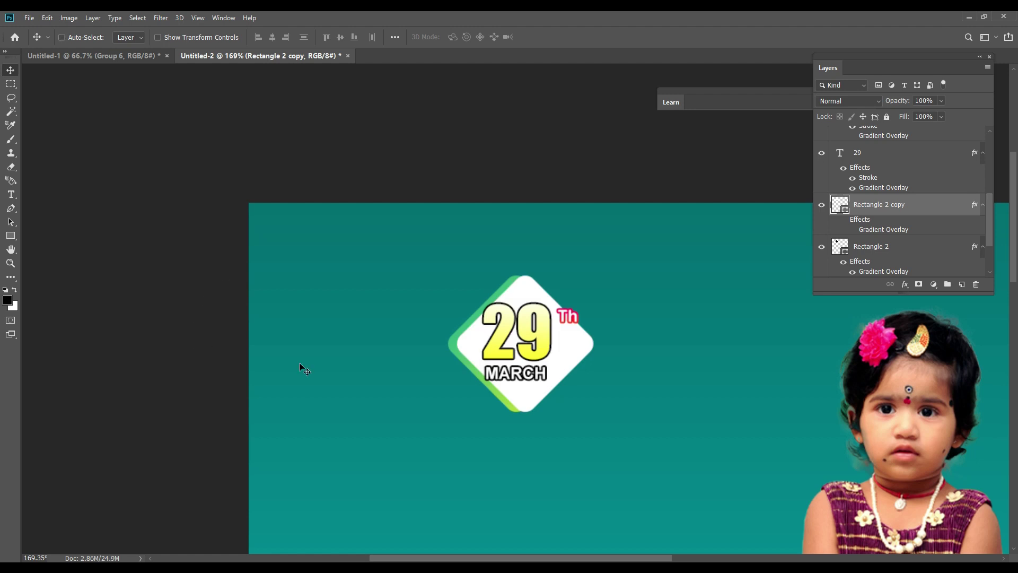
pyautogui.press('Left')
pyautogui.press('Left')
pyautogui.press('Left')
pyautogui.press('Left')
pyautogui.press('Right')
pyautogui.press('Left')
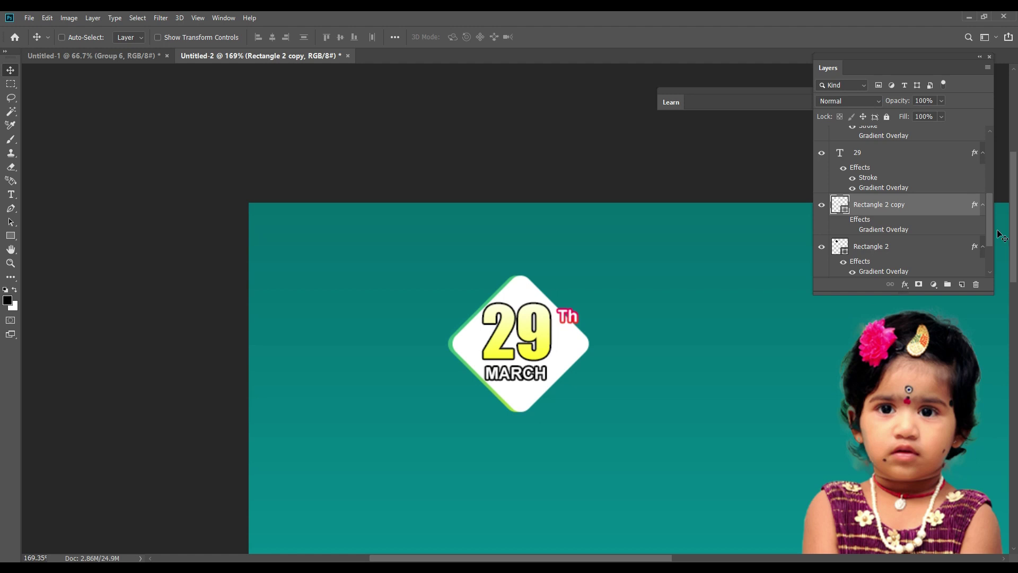
# Step: Mask out the white diamond copy with a soft brush, keeping a left-side sheen at 36% opacity
pyautogui.click(919, 285)
pyautogui.press('b')
pyautogui.moveTo(580, 347)
pyautogui.mouseDown()
pyautogui.moveTo(574, 269)
pyautogui.moveTo(580, 444)
pyautogui.moveTo(579, 238)
pyautogui.mouseUp()
pyautogui.moveTo(585, 379)
pyautogui.mouseDown()
pyautogui.moveTo(580, 295)
pyautogui.moveTo(572, 432)
pyautogui.moveTo(571, 341)
pyautogui.moveTo(557, 295)
pyautogui.moveTo(573, 262)
pyautogui.moveTo(581, 387)
pyautogui.mouseUp()
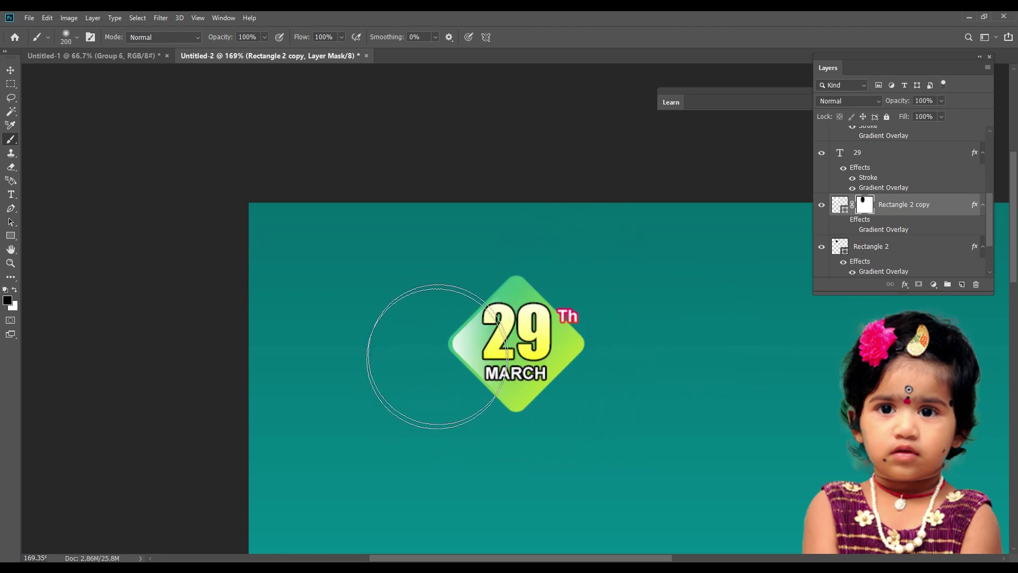
pyautogui.press('v')
pyautogui.scroll(-3, 593, 332)
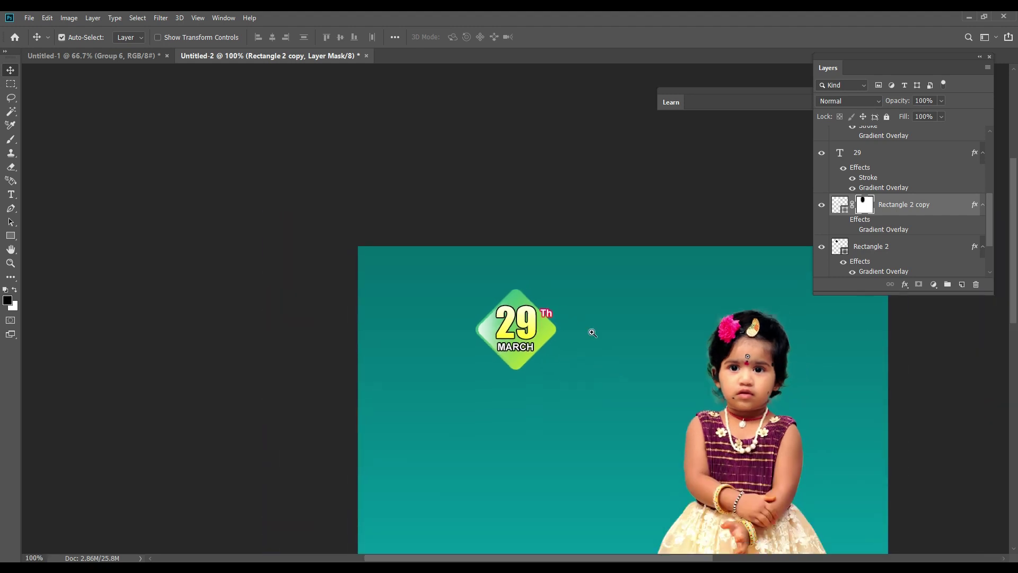
pyautogui.scroll(2, 579, 297)
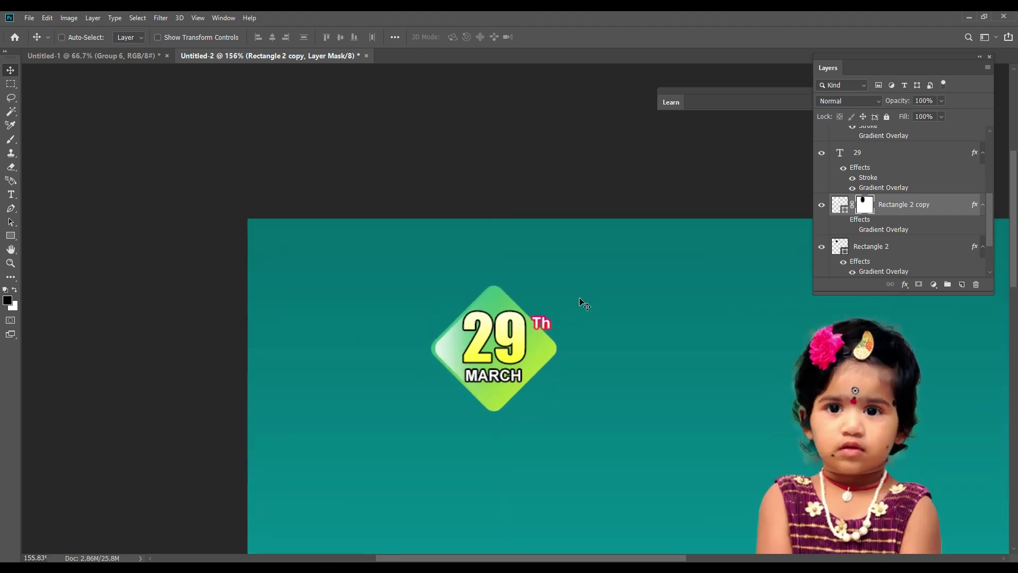
pyautogui.moveTo(941, 115); pyautogui.dragTo(910, 116)
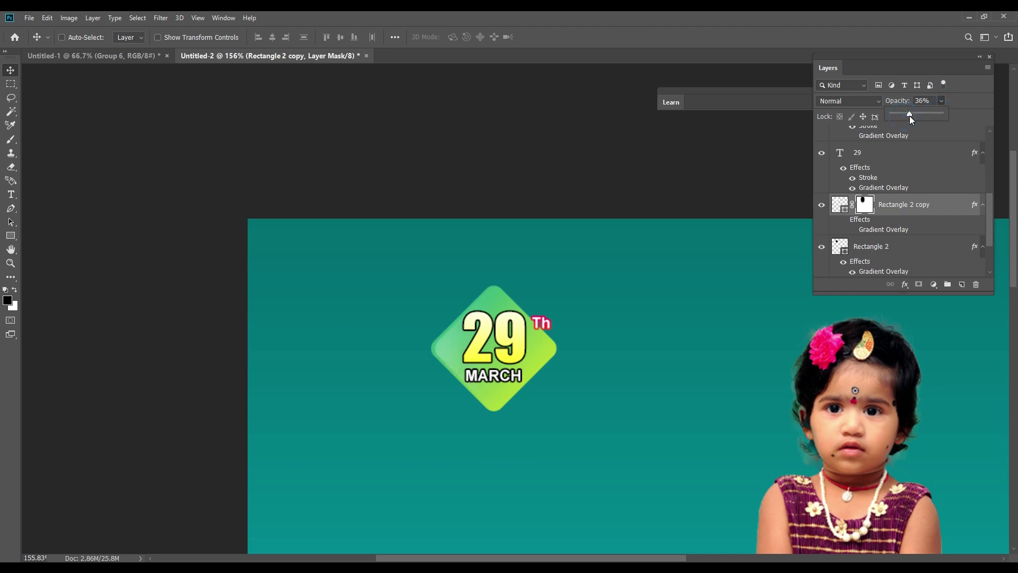
# Step: Set the sheen to 30% opacity and add a duplicate at 50%
pyautogui.click(929, 104)
pyautogui.write('30')
pyautogui.press('Return')
pyautogui.press('ctrl')
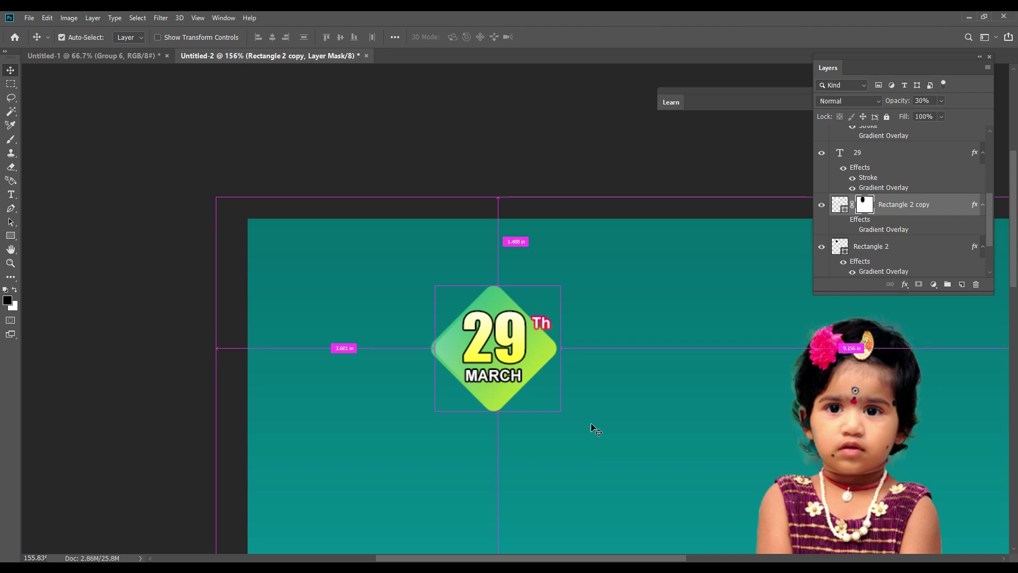
pyautogui.hotkey('ctrl', 'j')
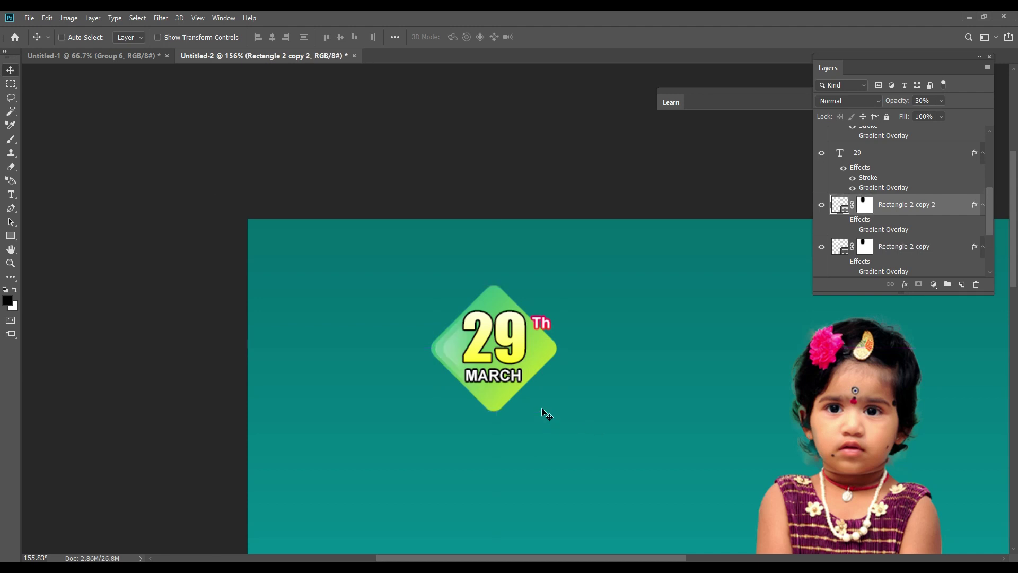
pyautogui.press('5')
# Step: Add a third sheen copy nudged slightly right at 100% opacity
pyautogui.press('ctrl')
pyautogui.hotkey('ctrl', 'j')
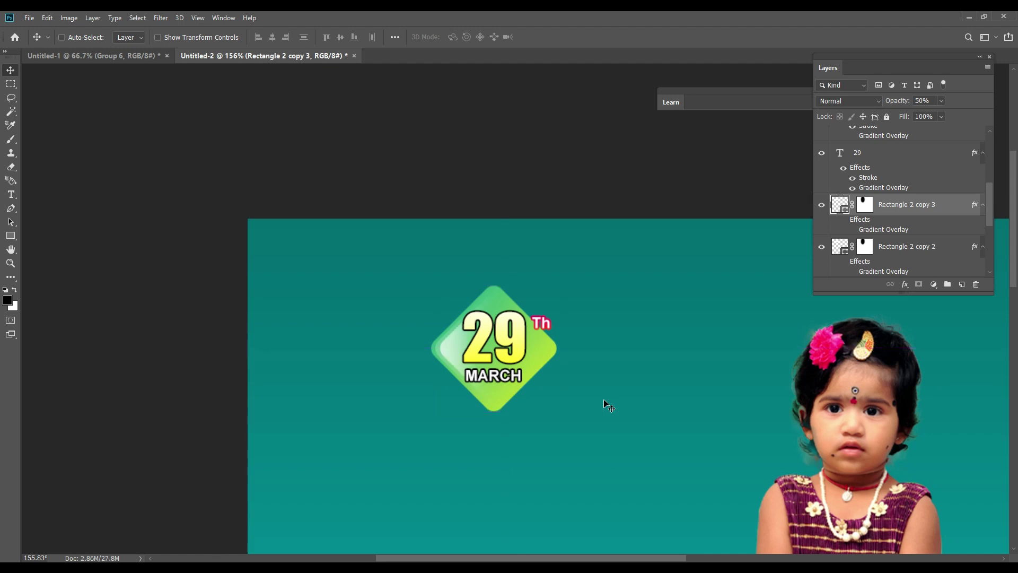
pyautogui.press('Right')
pyautogui.press('Right')
pyautogui.press('0')
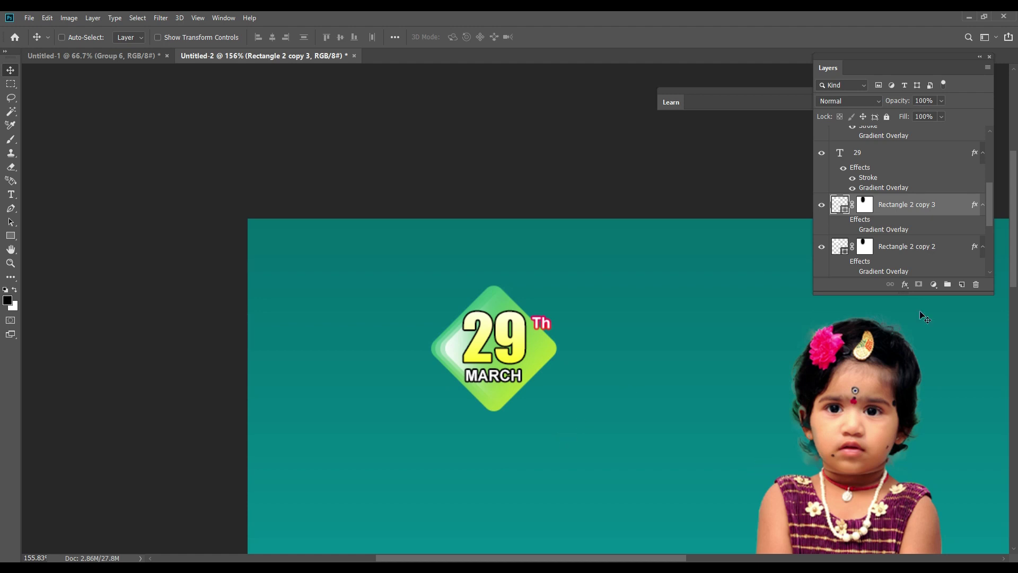
pyautogui.click(822, 205)
pyautogui.scroll(-3, 906, 249)
# Step: Group the sheen copies into Group 7 and convert it to a smart object
pyautogui.keyDown('shift'); pyautogui.click(911, 248); pyautogui.keyUp('shift')
pyautogui.hotkey('ctrl', 'g')
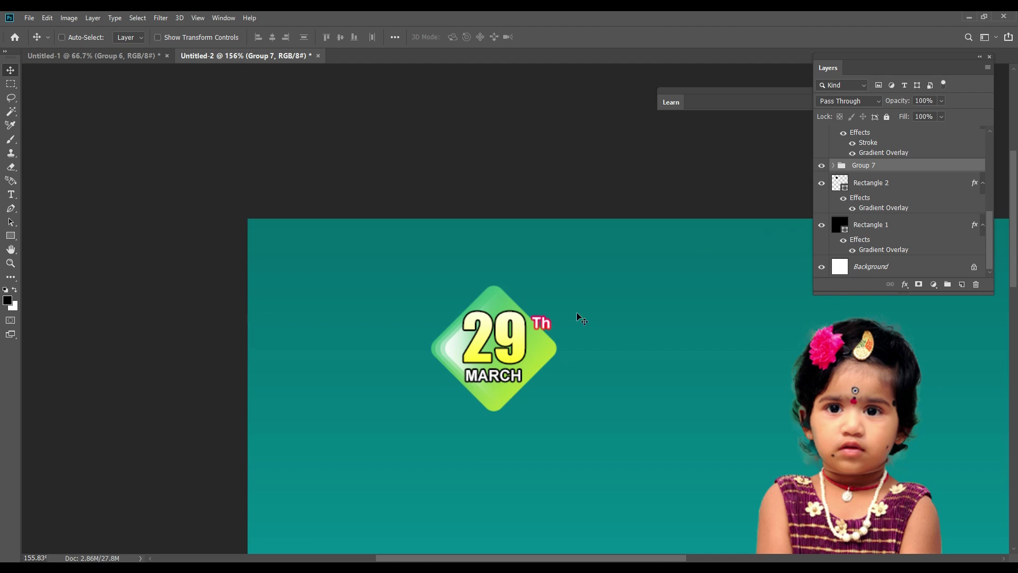
pyautogui.rightClick(881, 168)
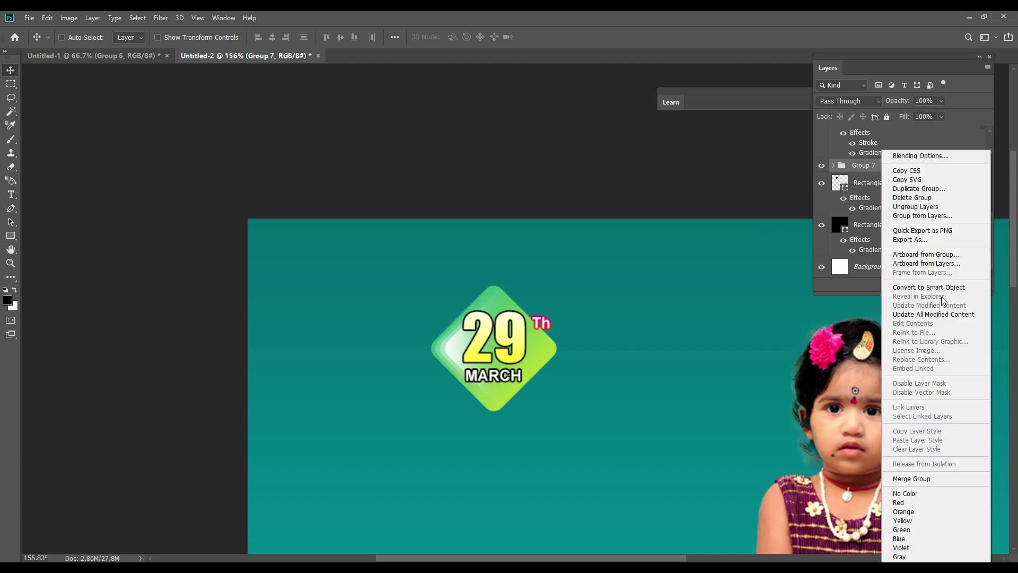
pyautogui.click(835, 166)
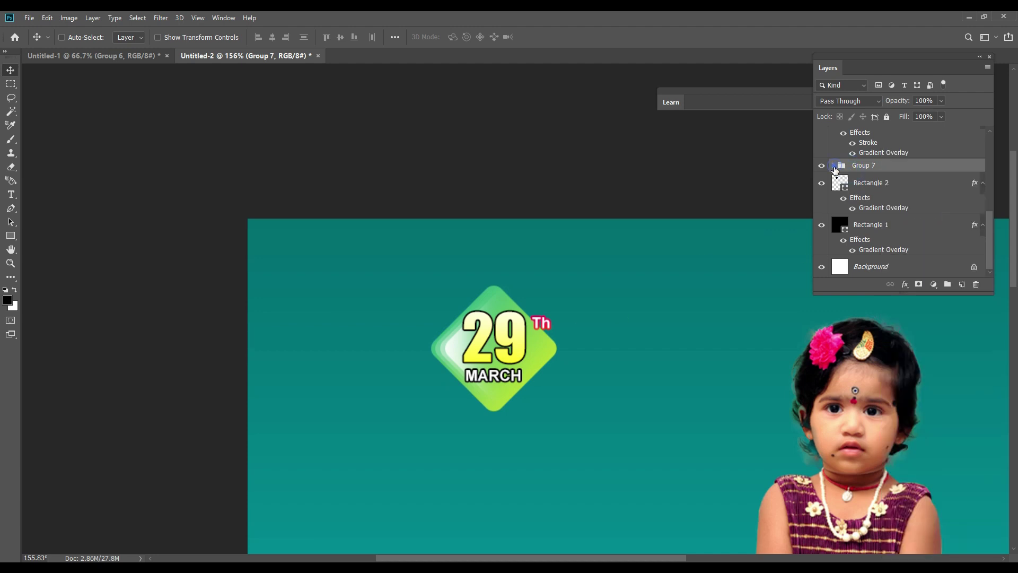
pyautogui.click(834, 166)
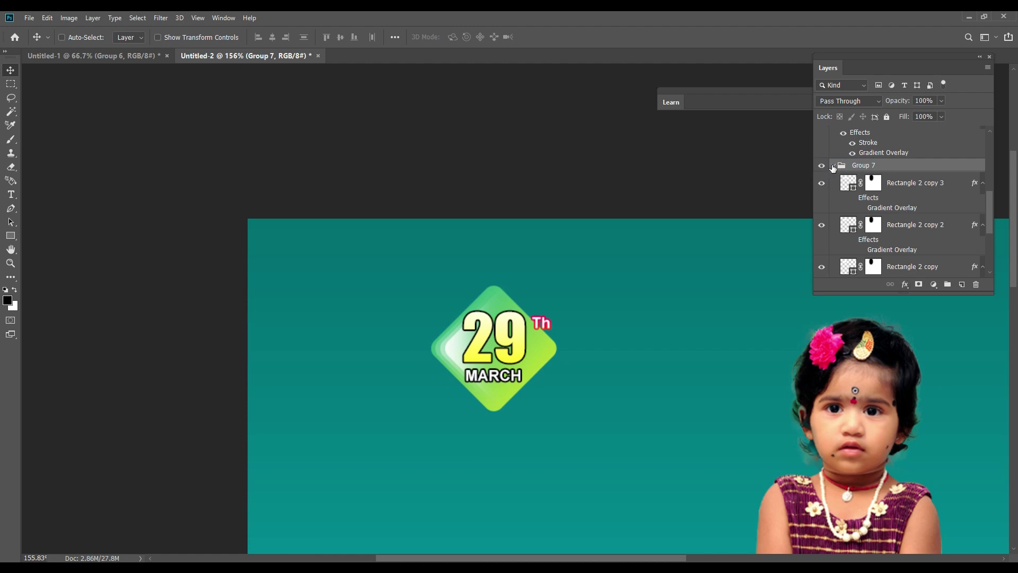
pyautogui.click(834, 166)
pyautogui.rightClick(889, 173)
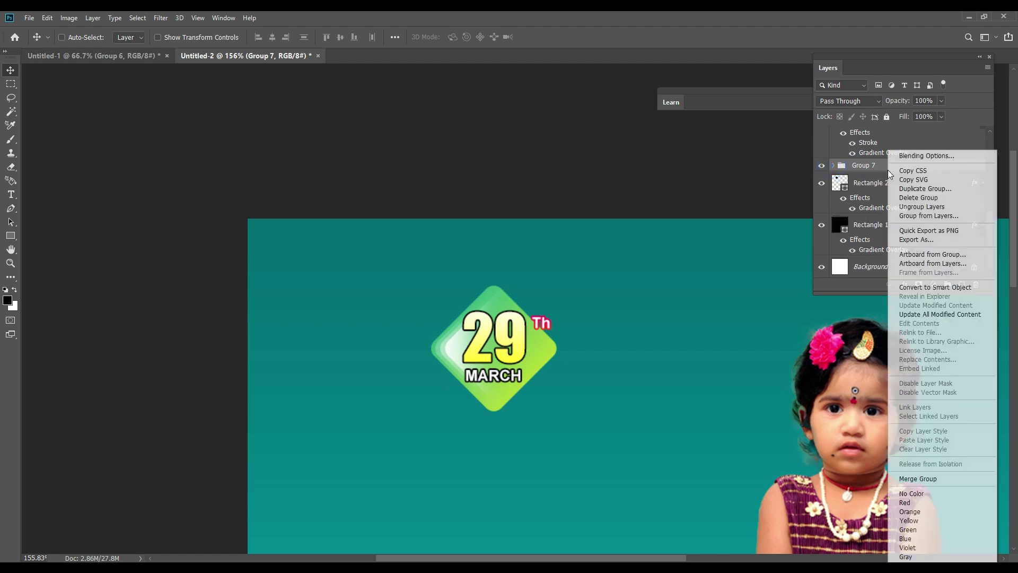
pyautogui.click(965, 287)
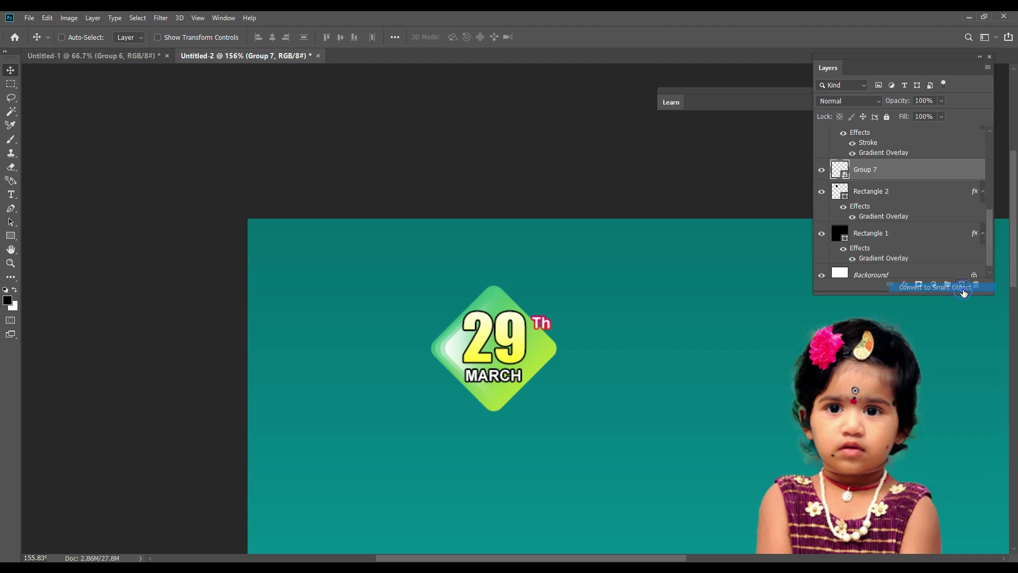
# Step: Alt-drag a copy of the Group 7 glow to the right of the diamond
pyautogui.hotkey('ctrl', 't')
pyautogui.press('Escape')
pyautogui.moveTo(466, 357); pyautogui.dragTo(630, 399)
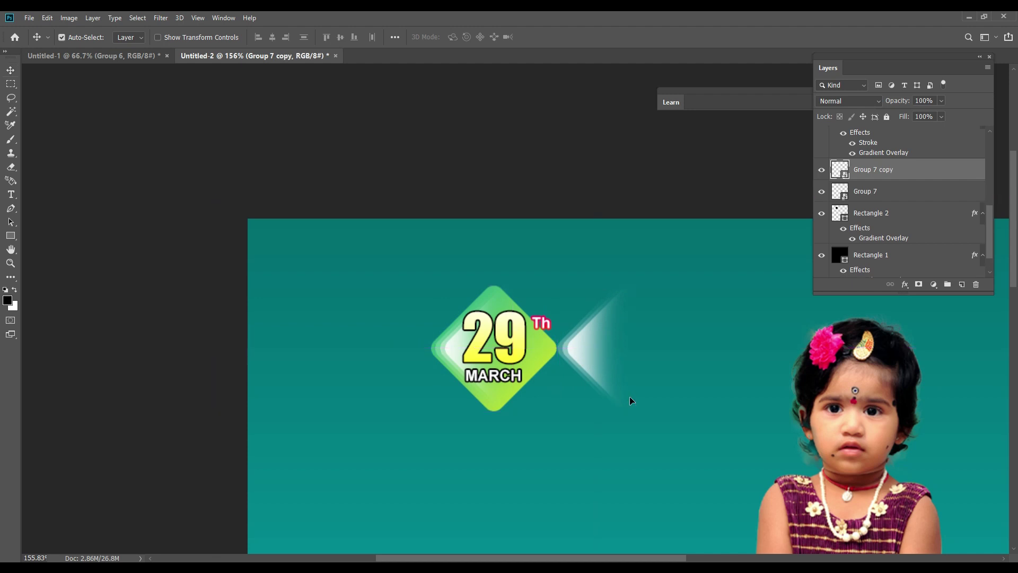
# Step: Flip the Group 7 copy glow horizontally so it points right
pyautogui.hotkey('ctrl', 't')
pyautogui.rightClick(588, 344)
pyautogui.click(656, 415)
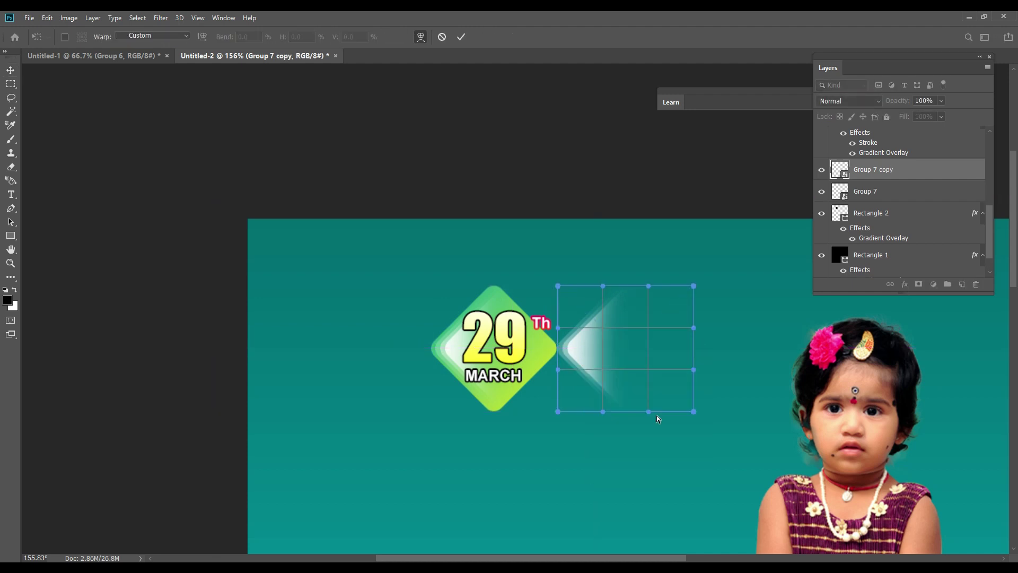
pyautogui.press('Return')
pyautogui.moveTo(612, 336); pyautogui.dragTo(591, 383)
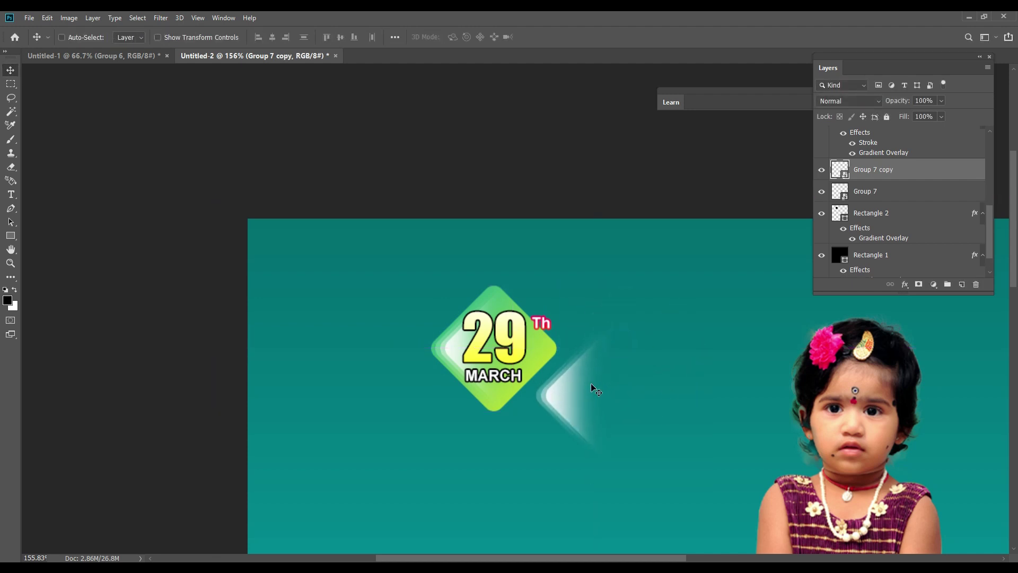
pyautogui.hotkey('ctrl', 't')
pyautogui.rightClick(592, 380)
pyautogui.click(642, 501)
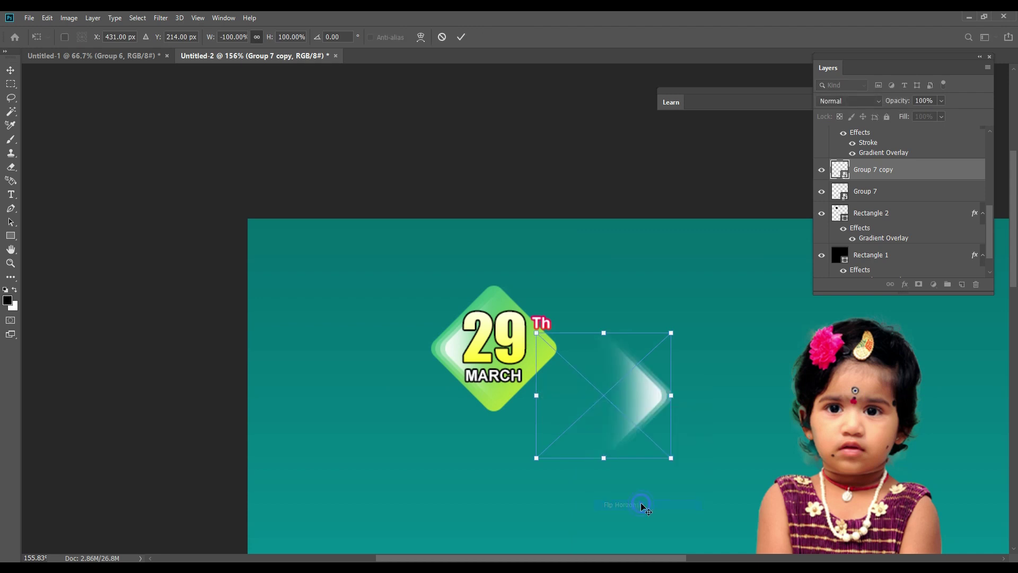
pyautogui.press('Return')
# Step: Position the flipped glow on the diamond's right edge, behind the badge
pyautogui.moveTo(689, 395); pyautogui.dragTo(537, 333)
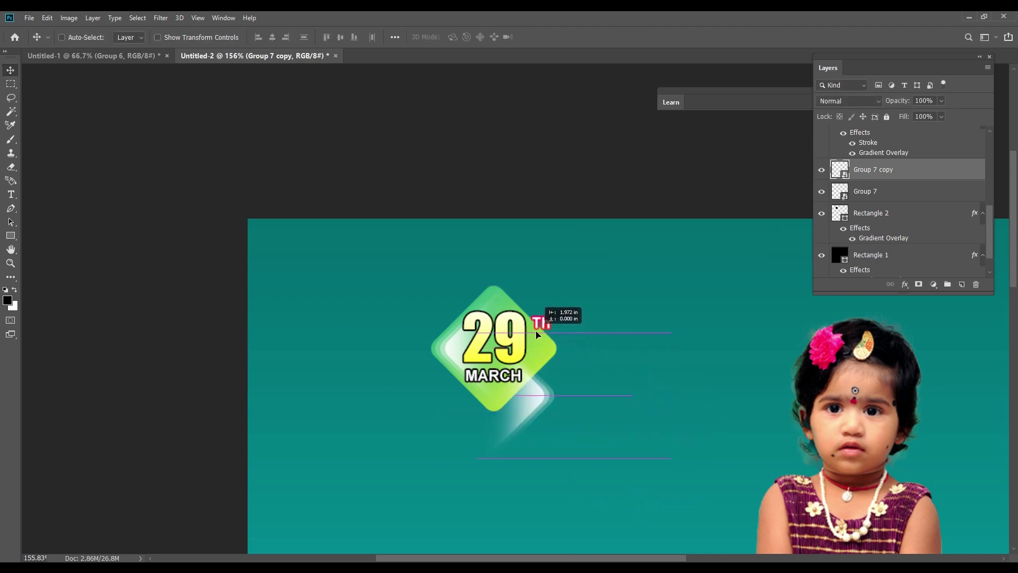
pyautogui.moveTo(537, 333); pyautogui.dragTo(541, 353)
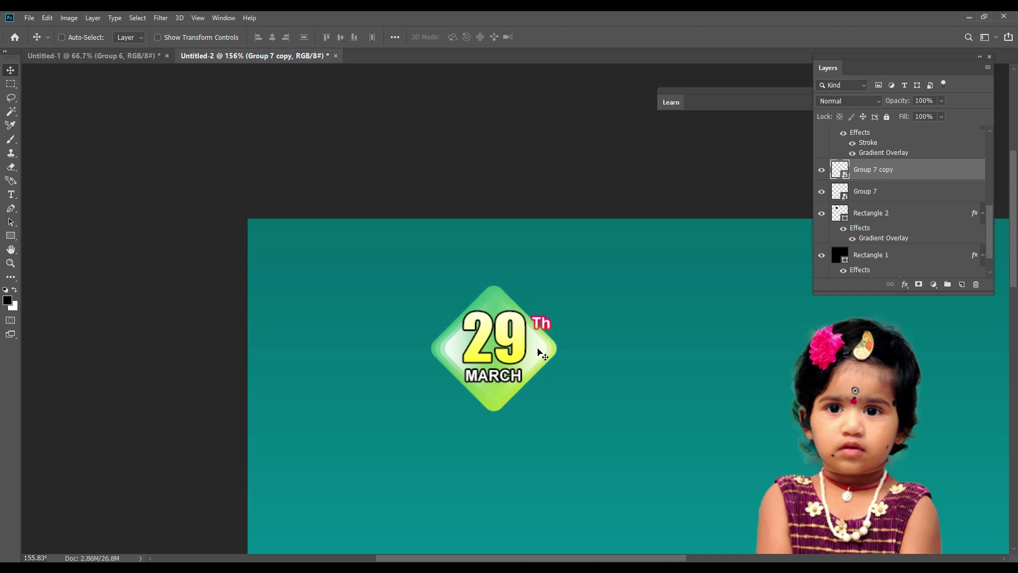
pyautogui.hotkey('ctrl', '1')
pyautogui.keyDown('ctrl'); pyautogui.click(517, 333); pyautogui.keyUp('ctrl')
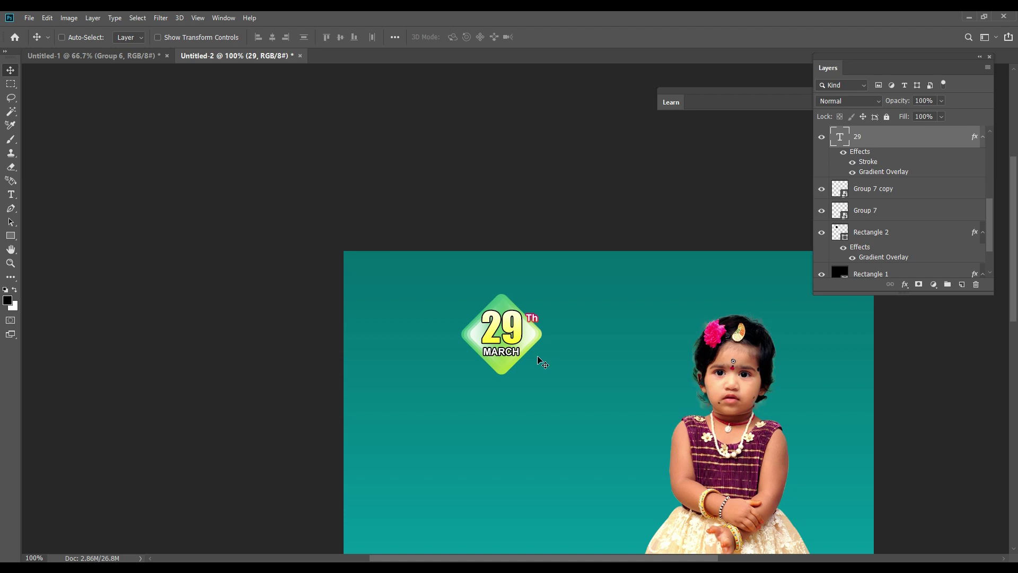
# Step: Paint a soft black dab on a new layer beneath the badge
pyautogui.scroll(1, 537, 384)
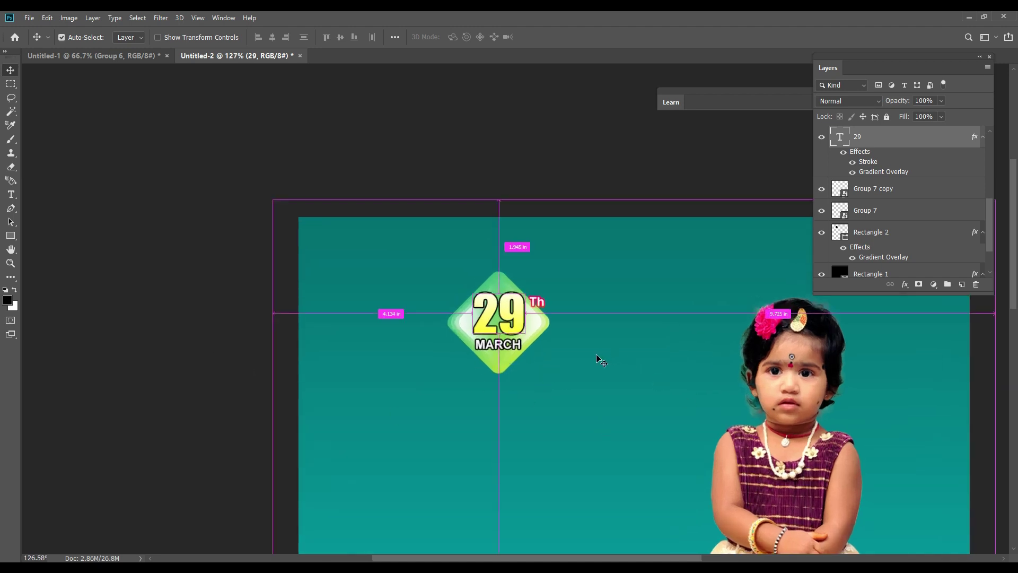
pyautogui.hotkey('ctrl', 'shift', 'n')
pyautogui.press('Return')
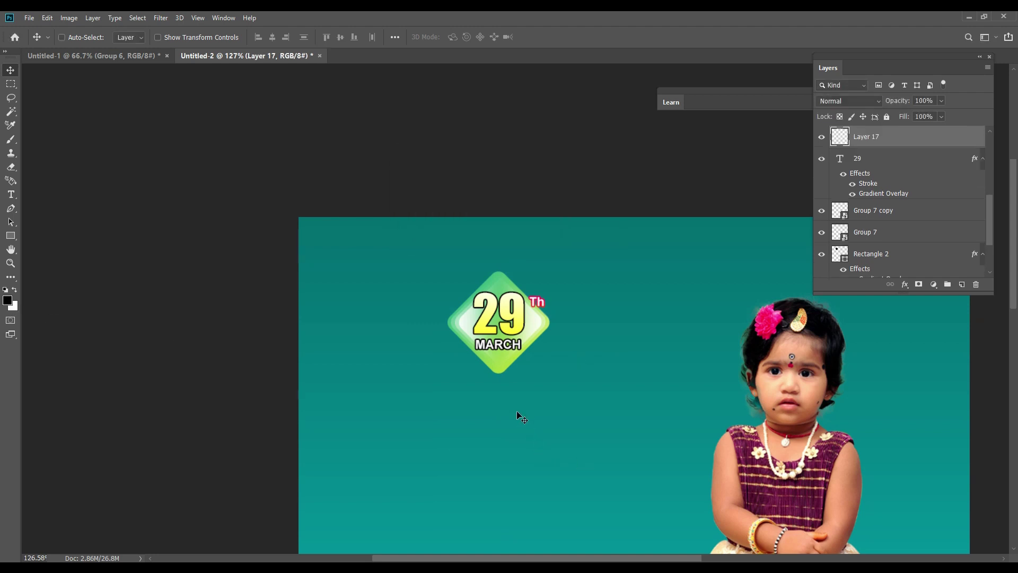
pyautogui.press('b')
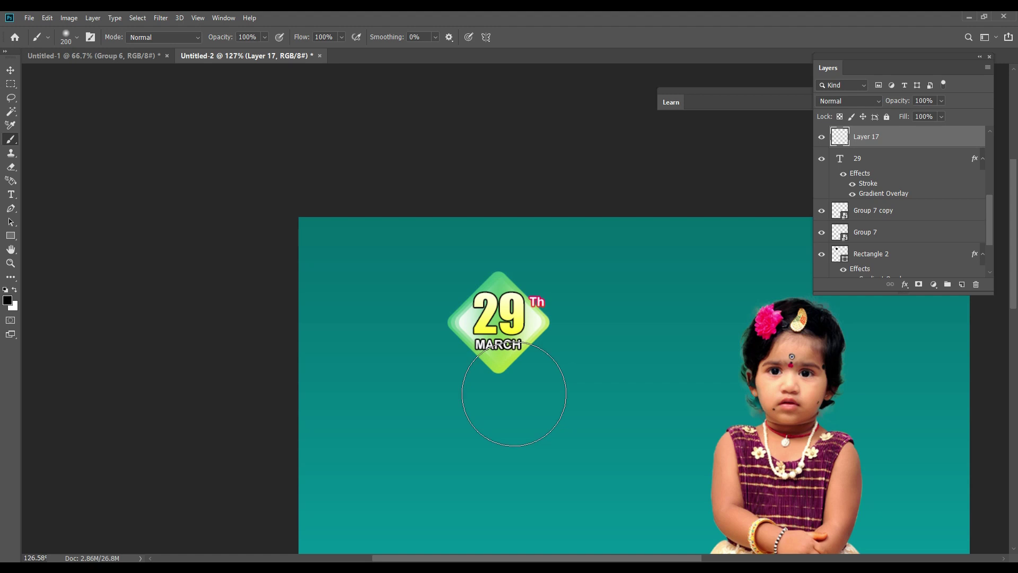
pyautogui.click(501, 423)
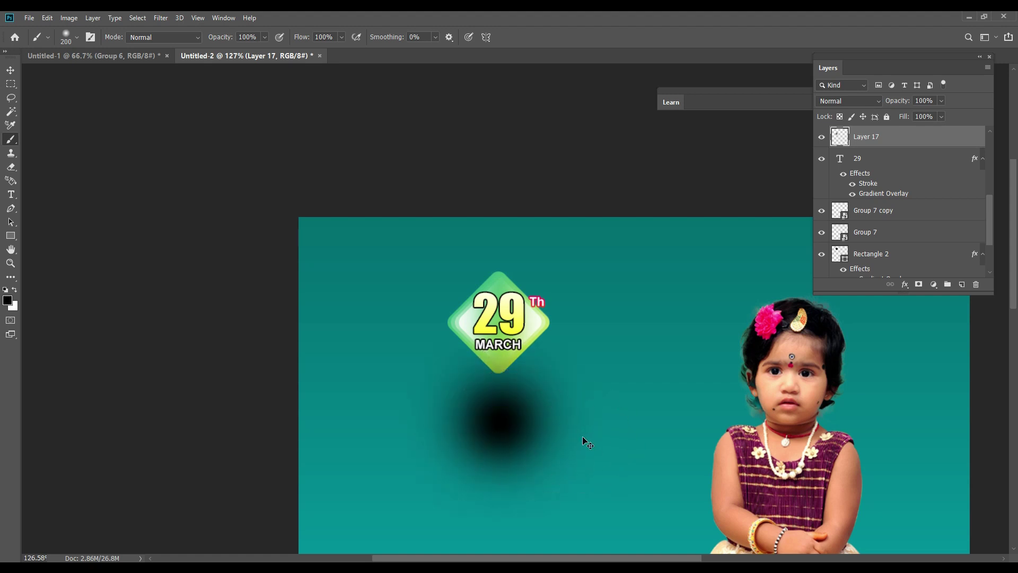
# Step: Squash and narrow the black dab into a thin, flat shadow
pyautogui.hotkey('ctrl', 't')
pyautogui.moveTo(501, 314); pyautogui.dragTo(501, 512)
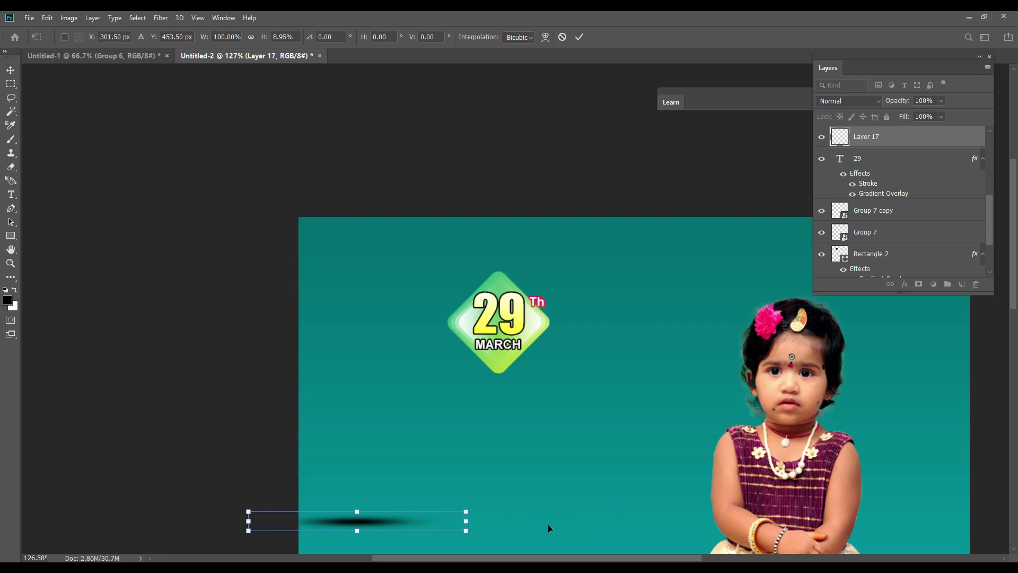
pyautogui.moveTo(610, 522); pyautogui.dragTo(568, 521)
pyautogui.moveTo(503, 524)
pyautogui.mouseDown()
pyautogui.moveTo(451, 524)
pyautogui.moveTo(505, 378)
pyautogui.mouseUp()
pyautogui.press('Return')
pyautogui.press('v')
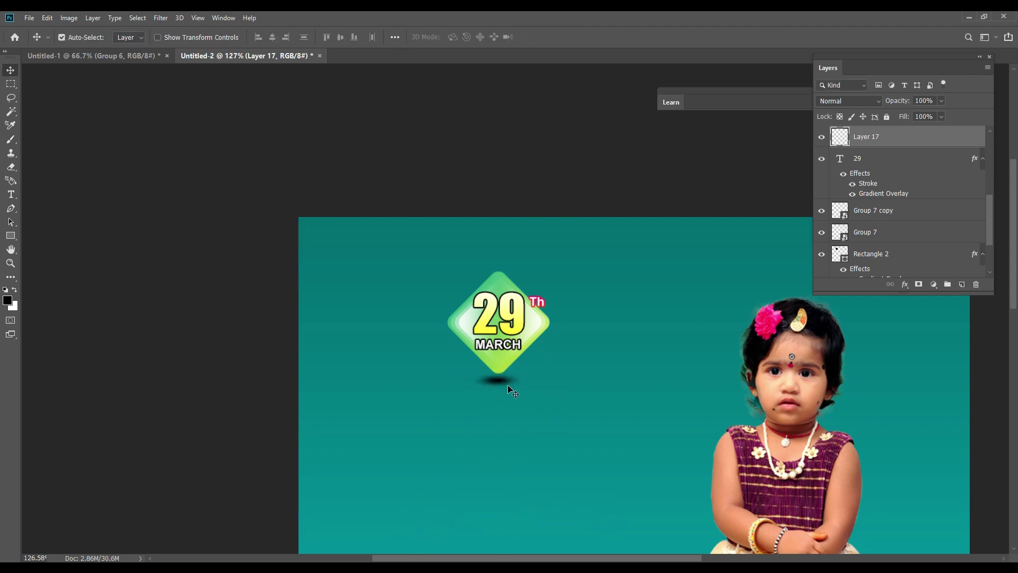
# Step: Set the shadow to 50% opacity and add widely tracked HAPPY text left of the badge
pyautogui.press('5')
pyautogui.press('t')
pyautogui.click(383, 302)
pyautogui.write('G')
pyautogui.press('BackSpace')
pyautogui.write('HAPPY')
pyautogui.hotkey('ctrl', 'a')
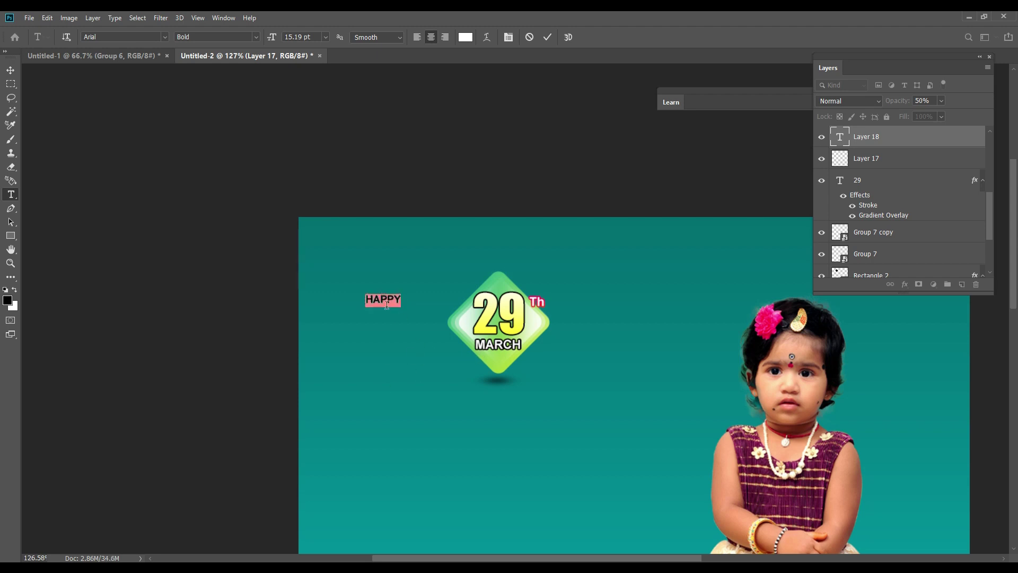
pyautogui.hotkey('ctrl', 't')
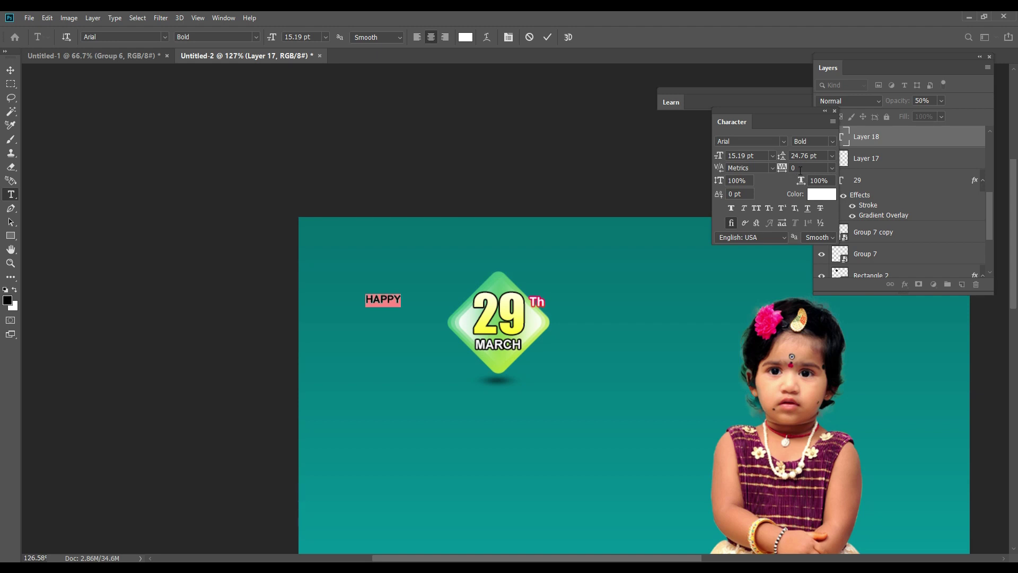
pyautogui.moveTo(778, 173); pyautogui.dragTo(799, 173)
pyautogui.hotkey('ctrl', 'Return')
pyautogui.press('v')
pyautogui.moveTo(406, 301); pyautogui.dragTo(411, 319)
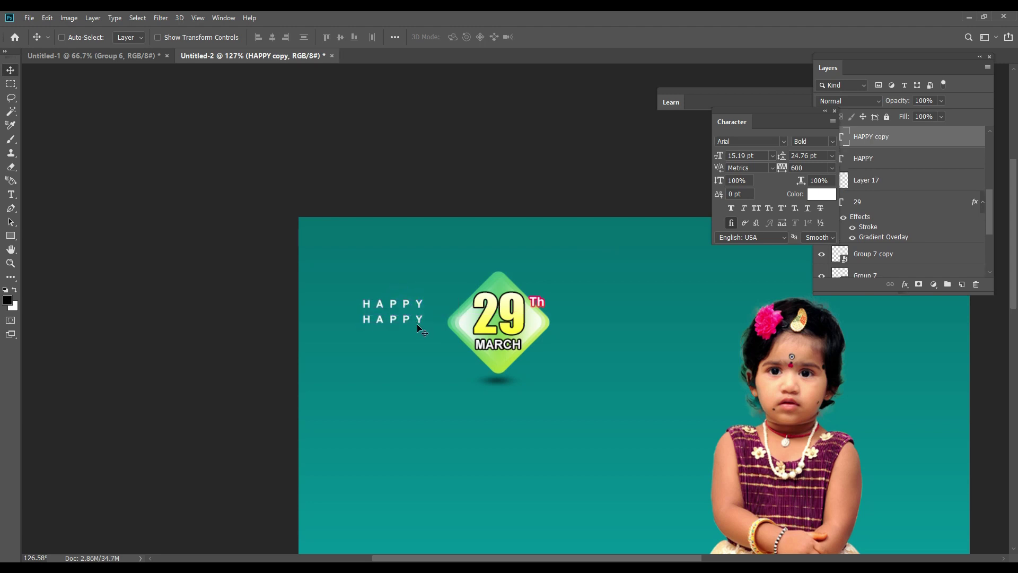
# Step: Duplicate HAPPY below itself and retype the copy as Birthday
pyautogui.press('t')
pyautogui.doubleClick(408, 320)
pyautogui.write('bR')
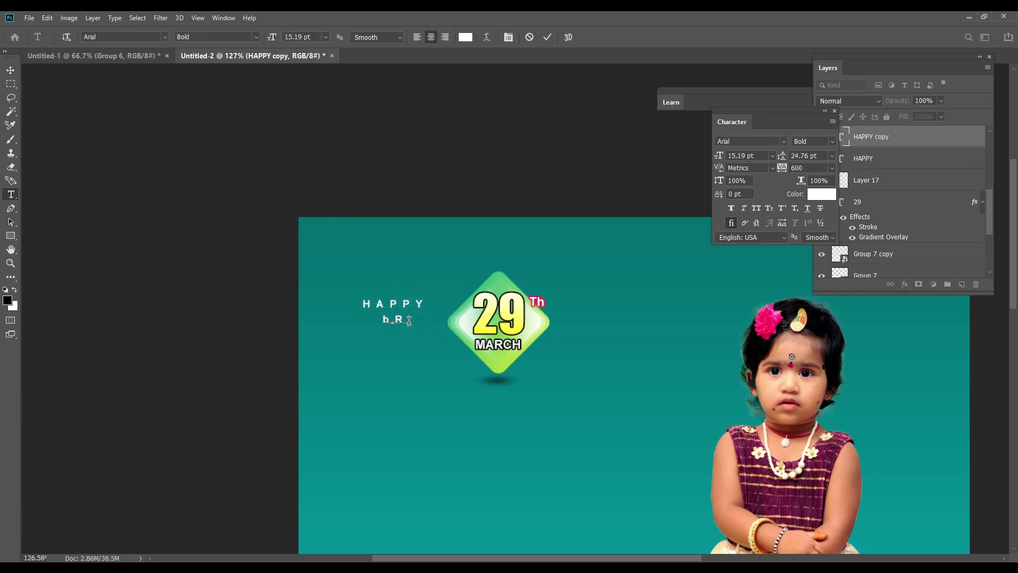
pyautogui.hotkey('ctrl', 'z')
pyautogui.write('Br')
pyautogui.press('BackSpace')
pyautogui.write('irthday')
# Step: Reset Birthday's tracking to 0, move it, and enlarge it
pyautogui.hotkey('ctrl', 'a')
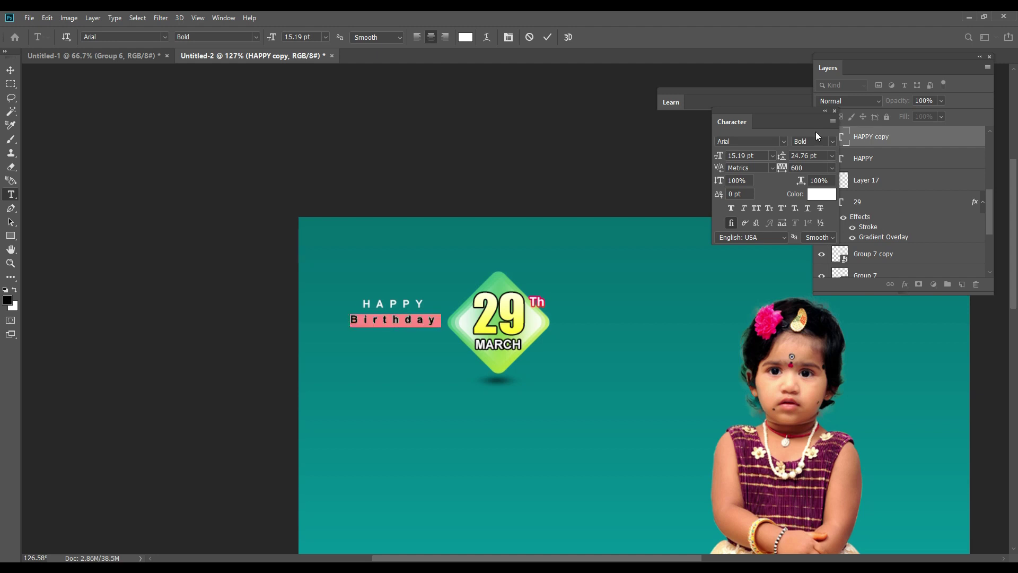
pyautogui.click(810, 170)
pyautogui.write('0')
pyautogui.press('Return')
pyautogui.moveTo(403, 319)
pyautogui.mouseDown()
pyautogui.moveTo(530, 351)
pyautogui.moveTo(404, 338)
pyautogui.mouseUp()
pyautogui.hotkey('ctrl', 'Return')
pyautogui.hotkey('ctrl', 't')
pyautogui.press('Return')
# Step: Set the Birthday text in the Adreena Script Demo font
pyautogui.doubleClick(843, 137)
pyautogui.hotkey('ctrl', 't')
pyautogui.click(784, 142)
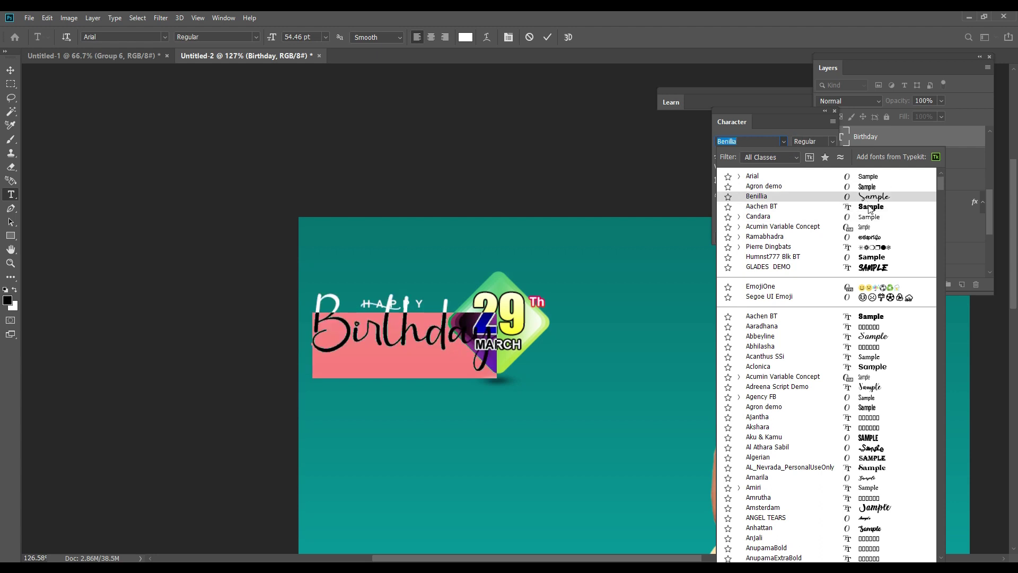
pyautogui.scroll(-3, 870, 283)
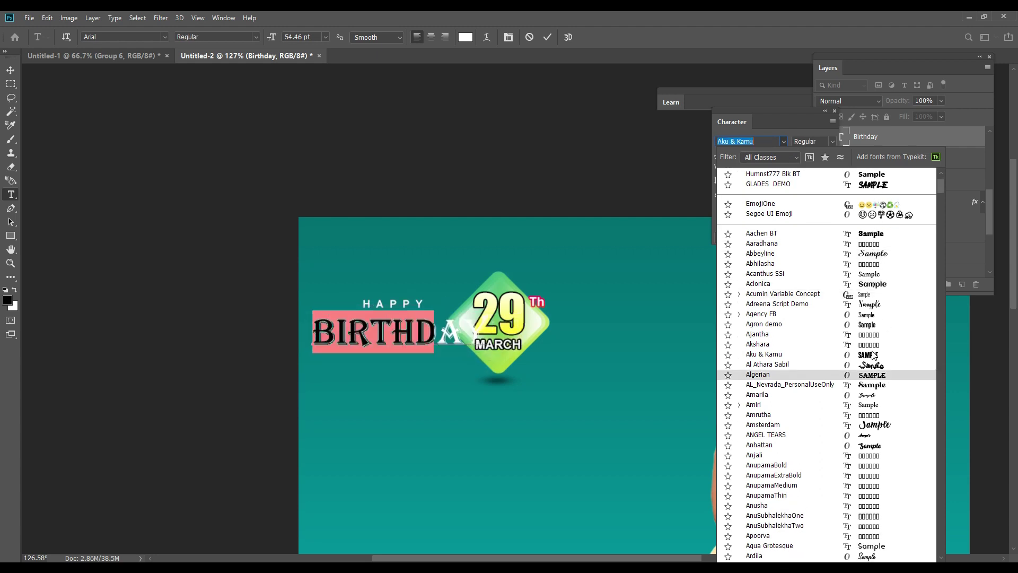
pyautogui.click(870, 303)
# Step: Scale Birthday down to about 70% and select the HAPPY layer
pyautogui.hotkey('ctrl', 't')
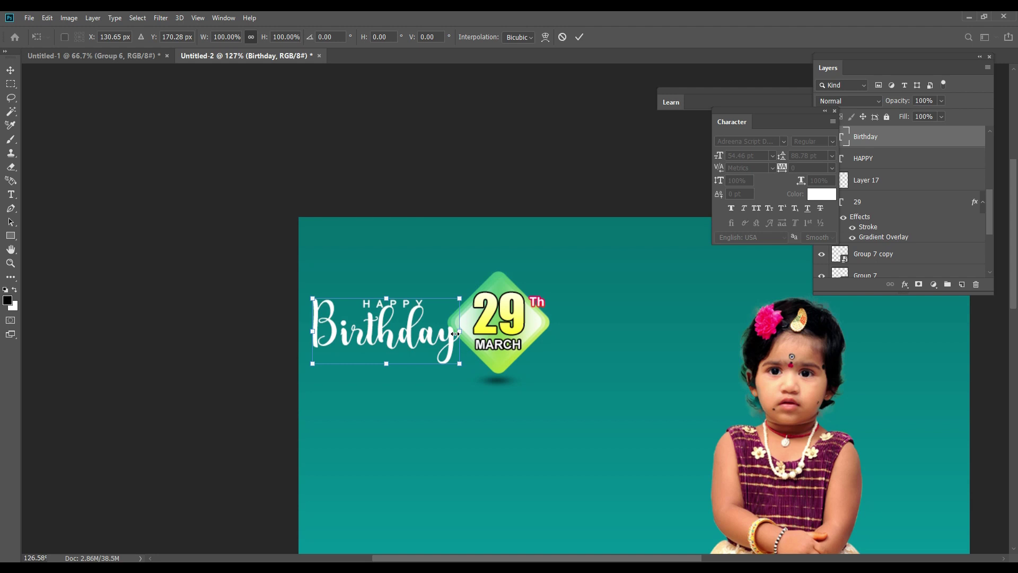
pyautogui.moveTo(462, 333)
pyautogui.mouseDown()
pyautogui.moveTo(429, 339)
pyautogui.moveTo(395, 293)
pyautogui.mouseUp()
pyautogui.press('Return')
pyautogui.rightClick(421, 306)
pyautogui.click(444, 319)
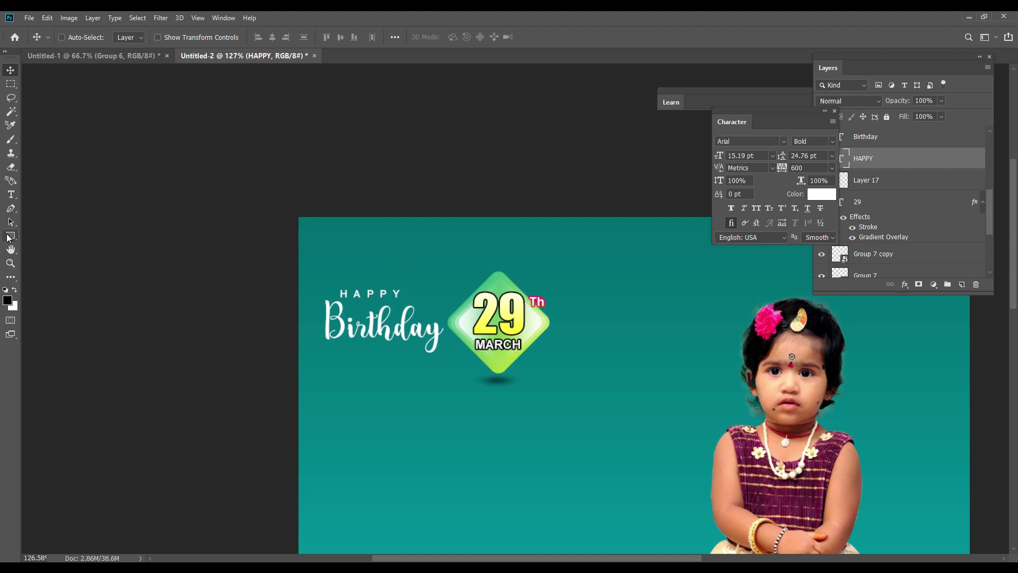
# Step: Draw a black bar near Birthday and send it just behind the diamond badge layers
pyautogui.click(9, 237)
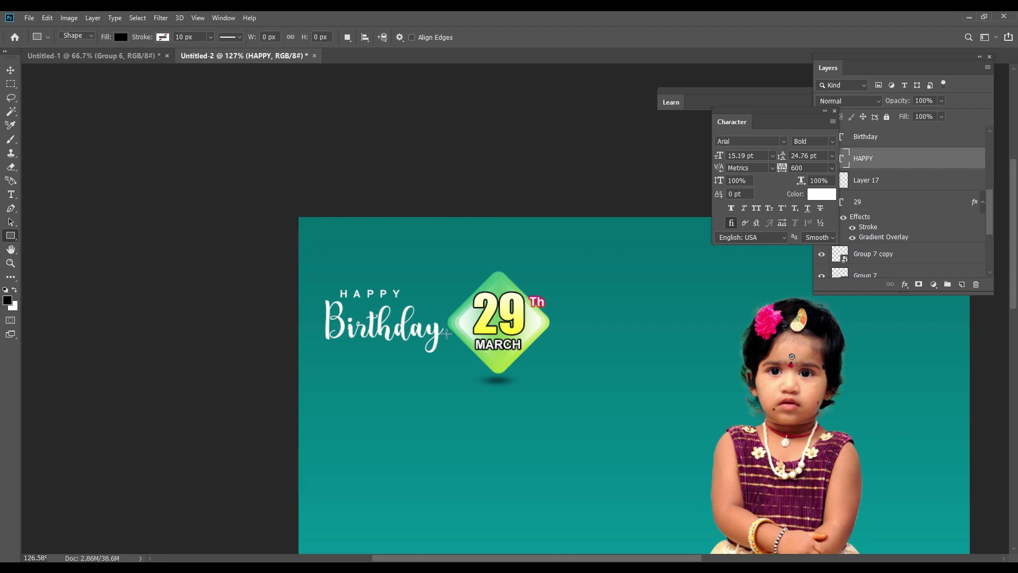
pyautogui.moveTo(316, 320); pyautogui.dragTo(503, 357)
pyautogui.press('v')
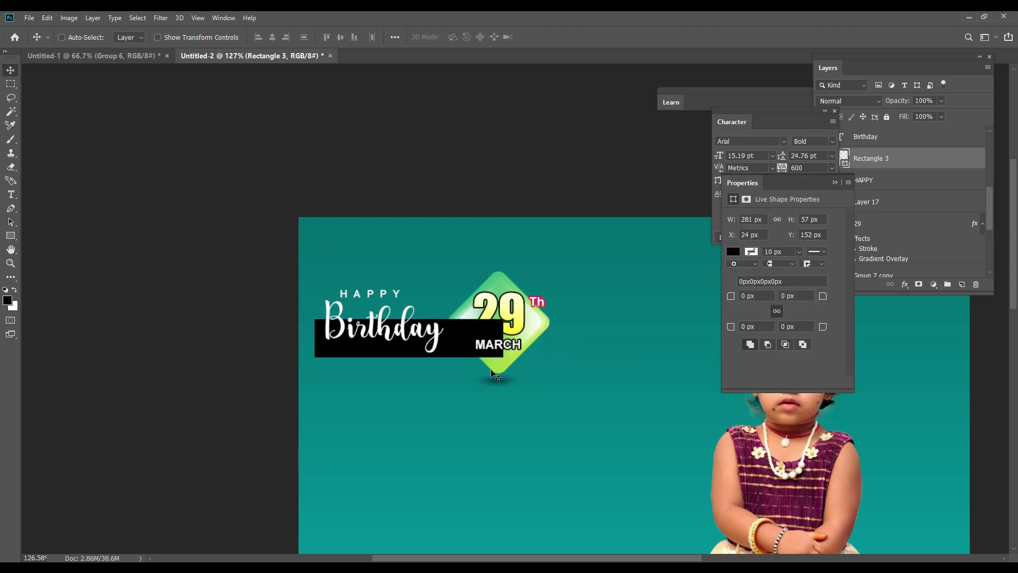
pyautogui.hotkey('ctrl', '[')
pyautogui.hotkey('ctrl', '[')
pyautogui.hotkey('ctrl', '[')
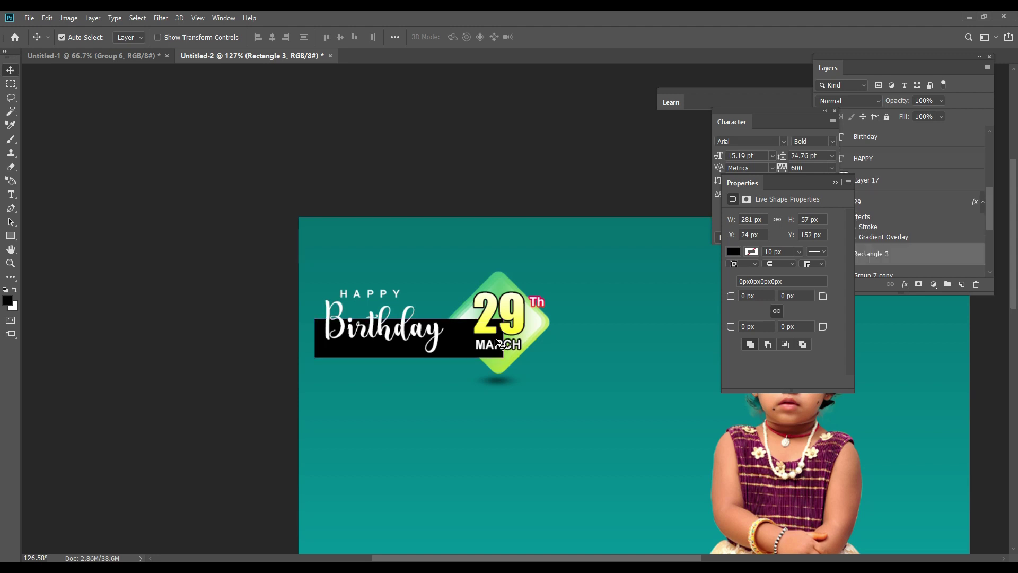
pyautogui.hotkey('ctrl', '[')
pyautogui.hotkey('ctrl', '[')
pyautogui.hotkey('ctrl', '[')
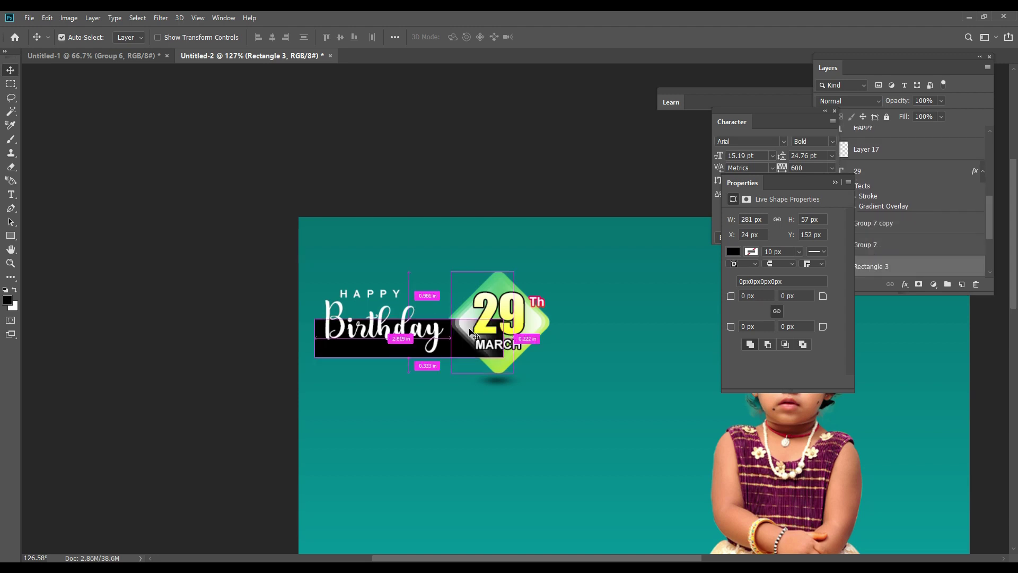
pyautogui.hotkey('ctrl', '[')
pyautogui.hotkey('ctrl', ']')
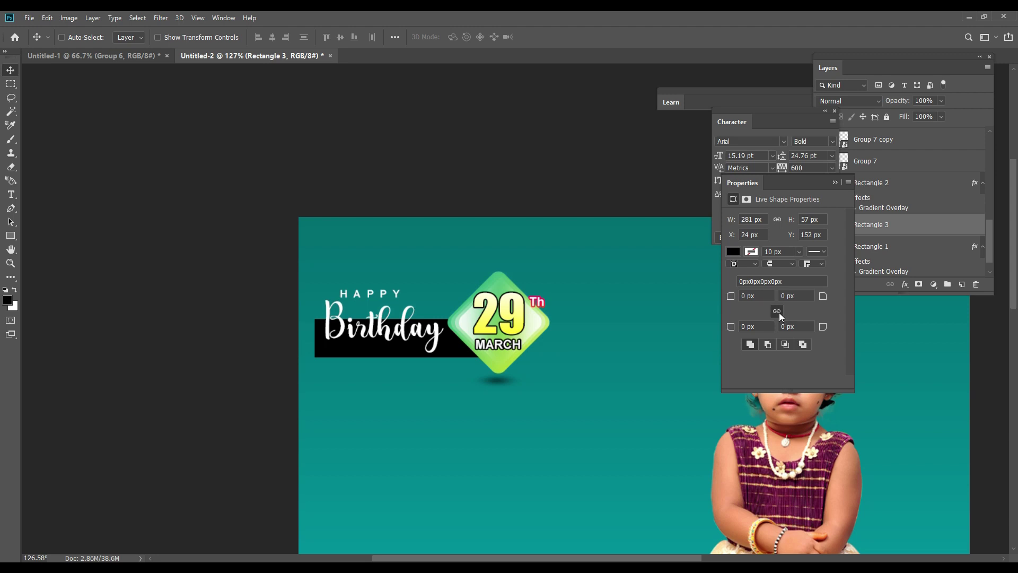
# Step: Set the bar's top-left corner radius to 30 px, after first trying 50 px
pyautogui.click(760, 292)
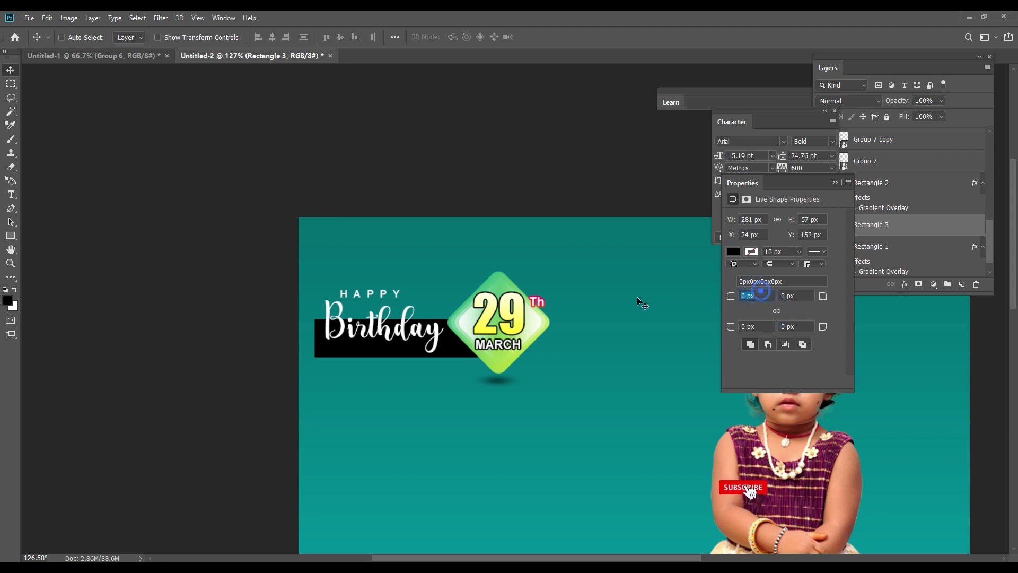
pyautogui.write('50')
pyautogui.press('Return')
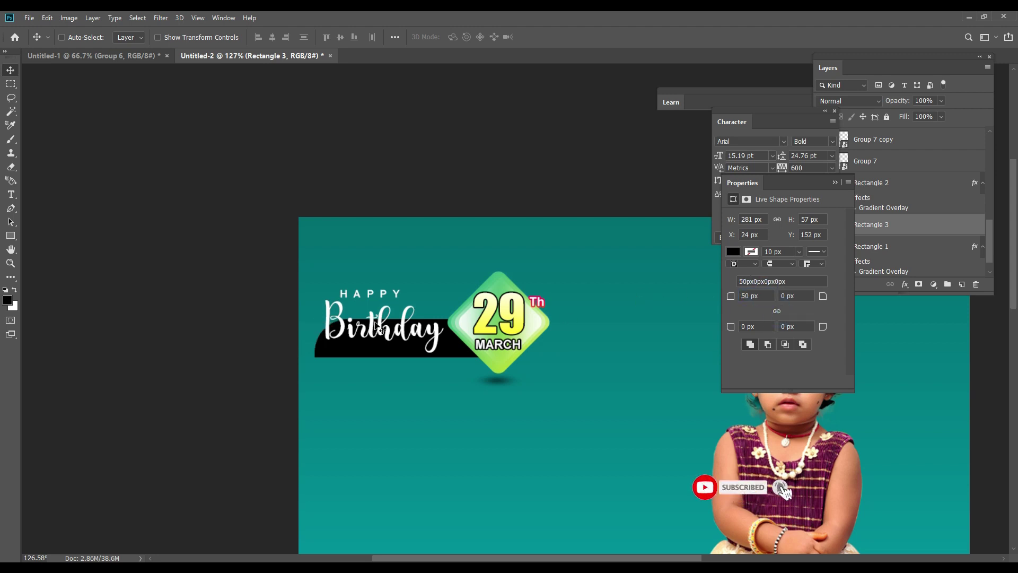
pyautogui.click(763, 296)
pyautogui.write('30')
pyautogui.press('Return')
# Step: Scale Birthday down slightly, nudge it up, and shift HAPPY slightly down-left
pyautogui.keyDown('ctrl'); pyautogui.click(404, 334); pyautogui.keyUp('ctrl')
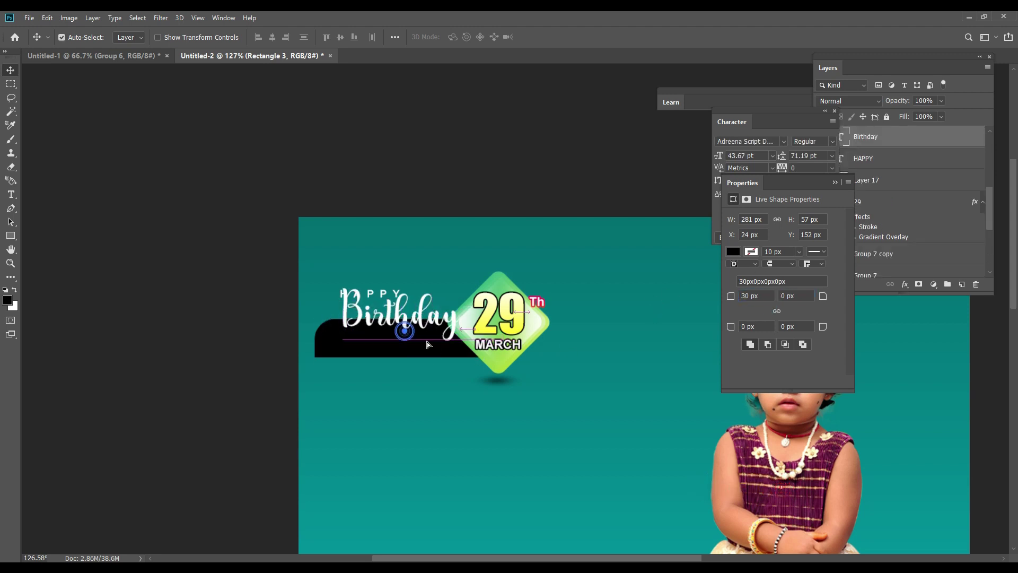
pyautogui.hotkey('ctrl', 't')
pyautogui.moveTo(325, 327); pyautogui.dragTo(342, 328)
pyautogui.press('Return')
pyautogui.press('Up')
pyautogui.press('Up')
pyautogui.press('Up')
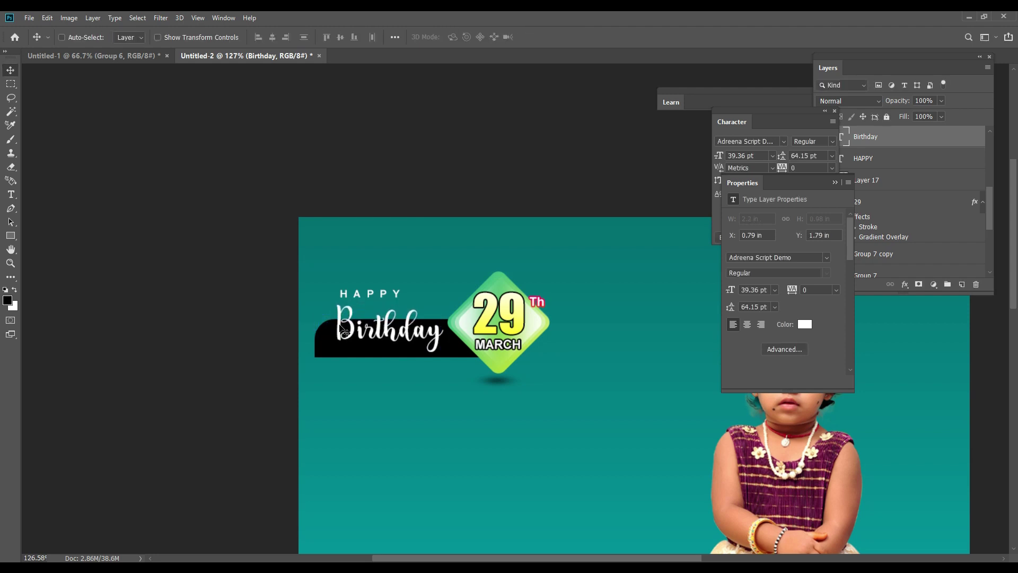
pyautogui.moveTo(374, 293); pyautogui.dragTo(372, 297)
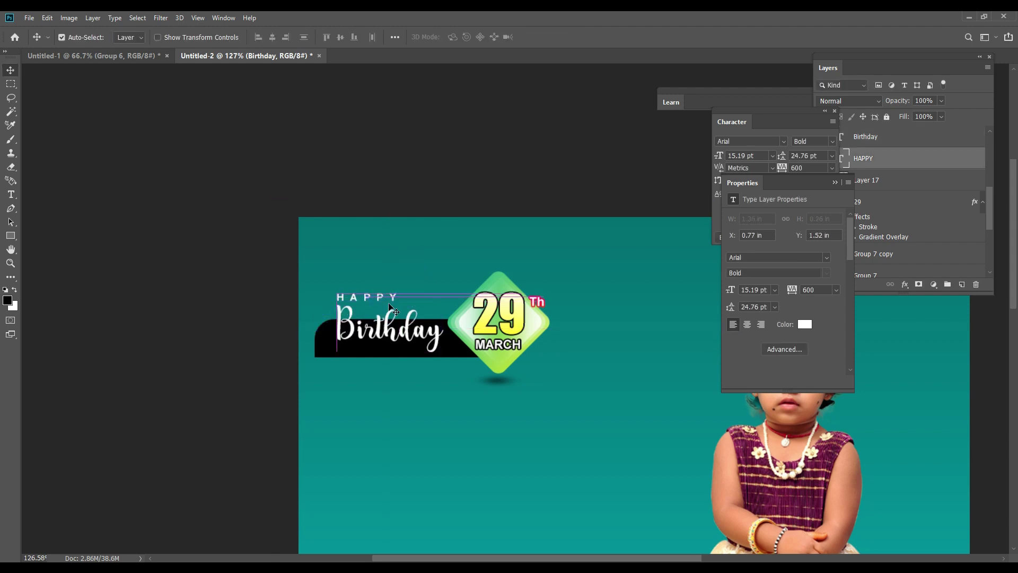
# Step: Shorten the black bar from the bottom to 40 px tall
pyautogui.click(460, 358)
pyautogui.hotkey('ctrl', 't')
pyautogui.moveTo(409, 357); pyautogui.dragTo(409, 345)
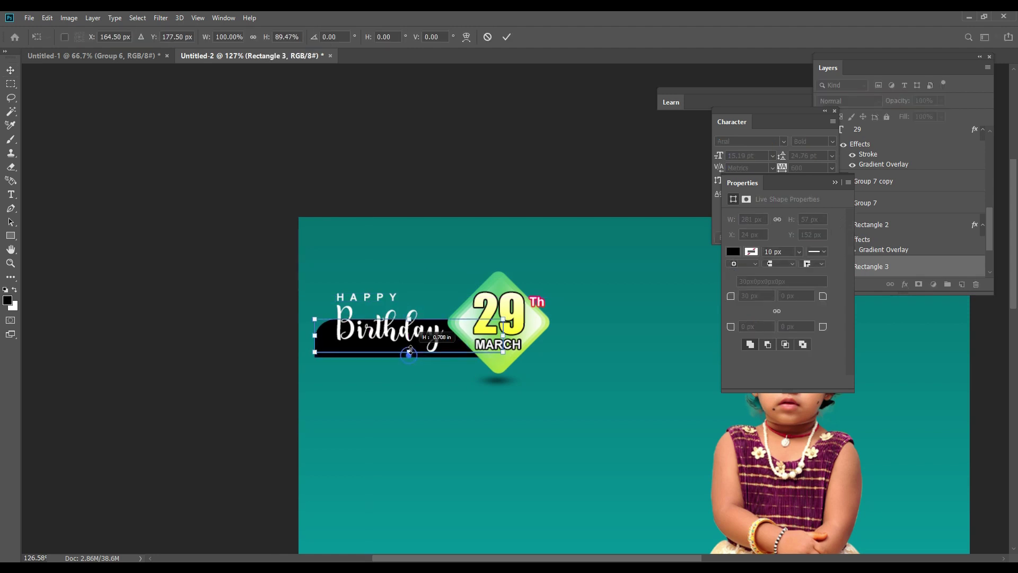
pyautogui.press('Return')
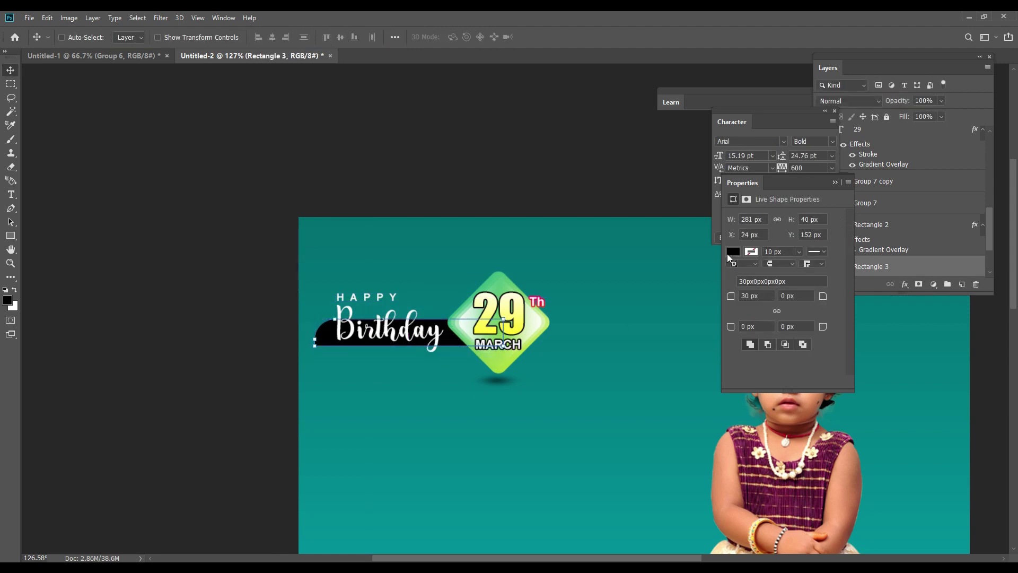
# Step: Add a Gradient Overlay to Rectangle 3 with a magenta end stop at a 141° angle
pyautogui.click(905, 285)
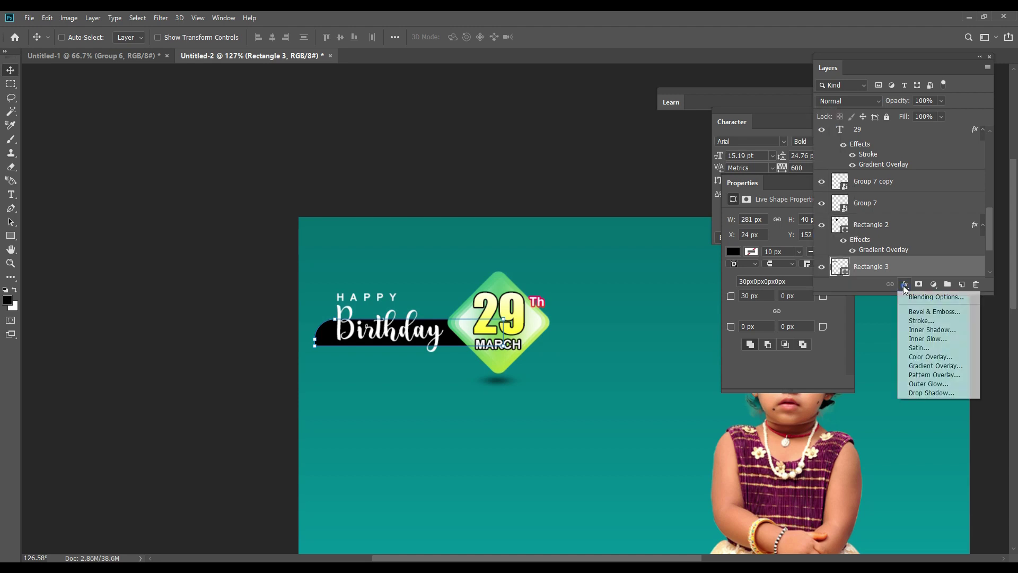
pyautogui.click(942, 369)
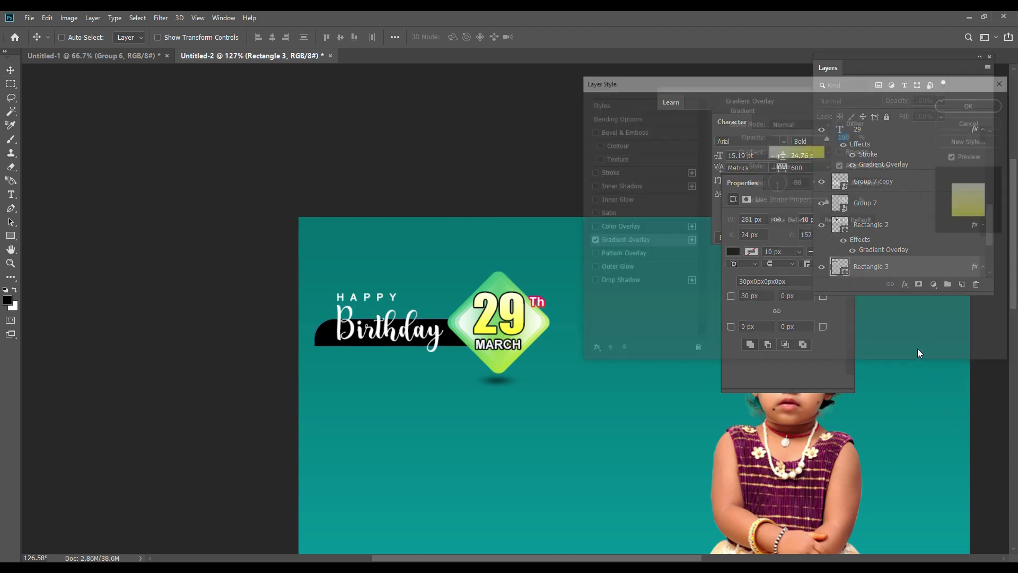
pyautogui.click(821, 153)
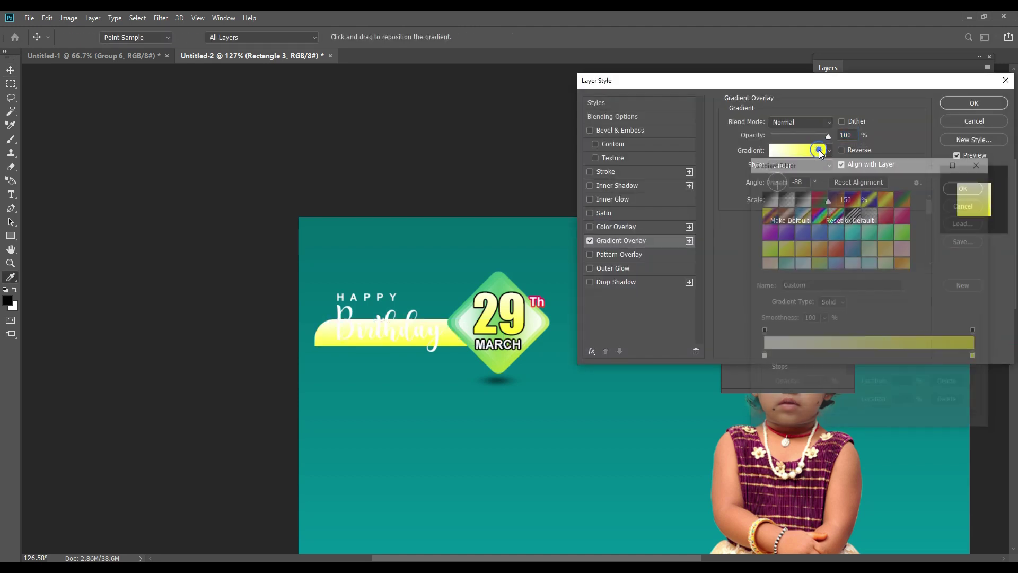
pyautogui.doubleClick(762, 357)
pyautogui.write('100')
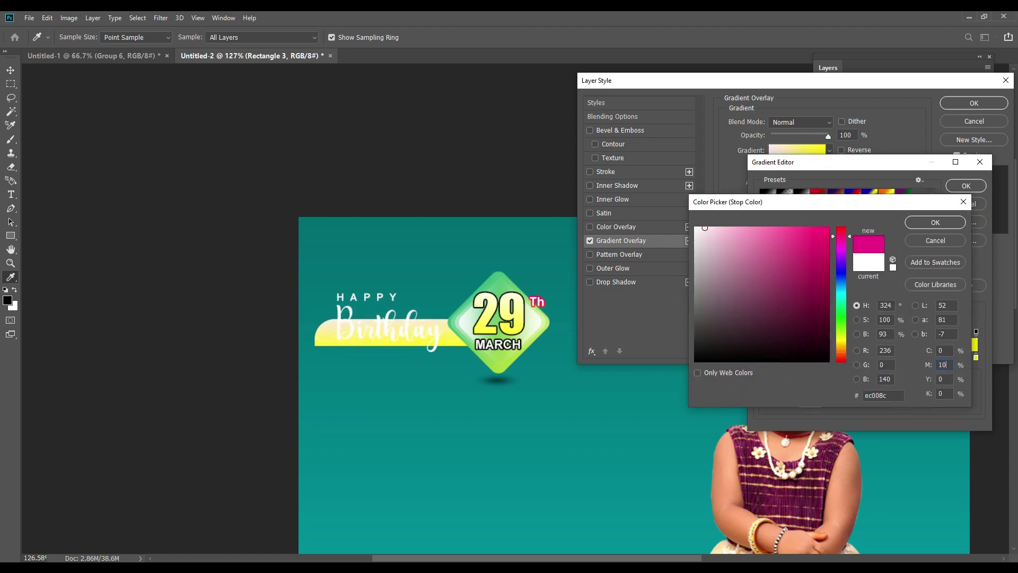
pyautogui.press('Return')
pyautogui.press('Return')
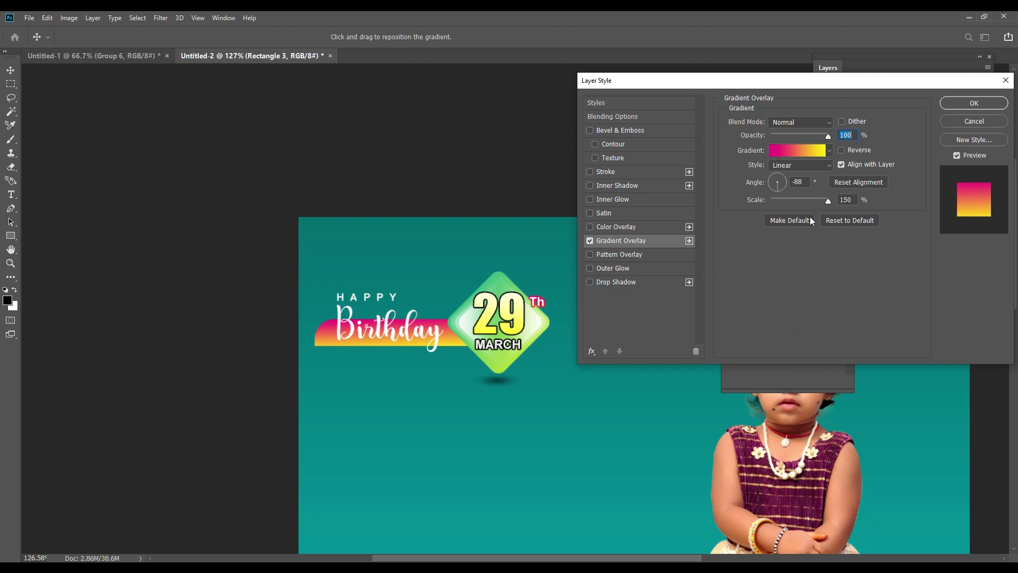
pyautogui.click(764, 187)
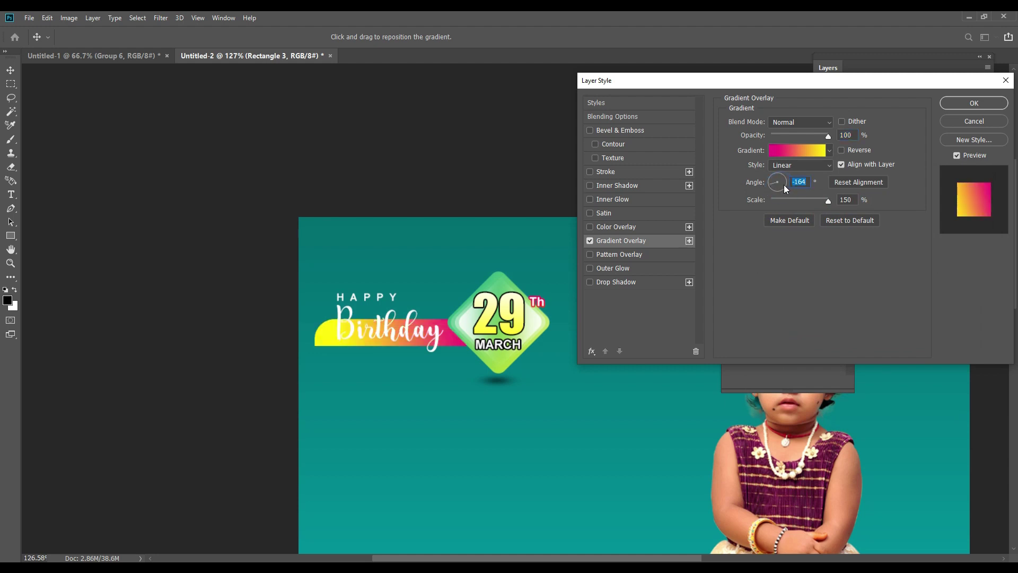
pyautogui.moveTo(783, 186); pyautogui.dragTo(774, 182)
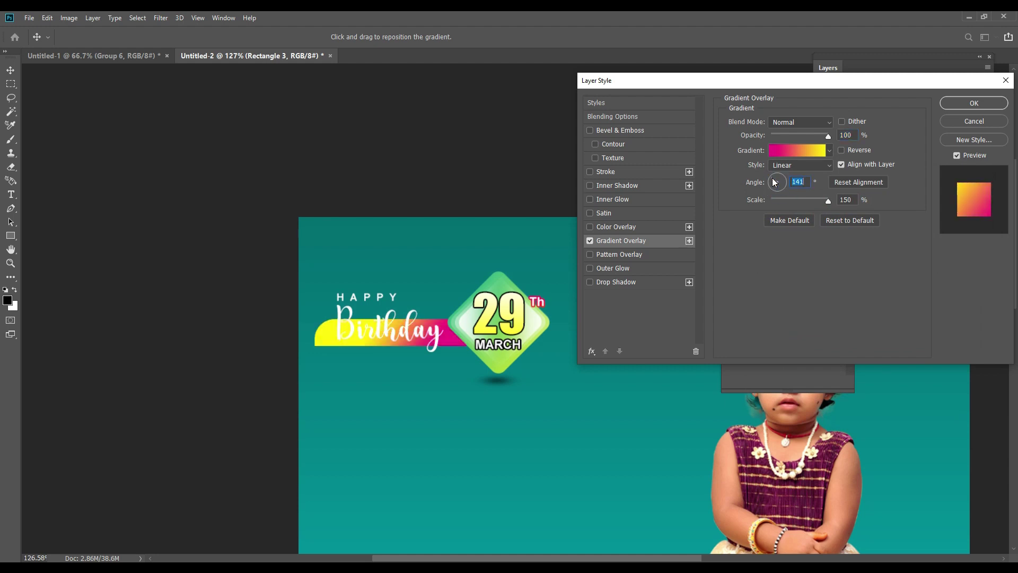
pyautogui.press('Return')
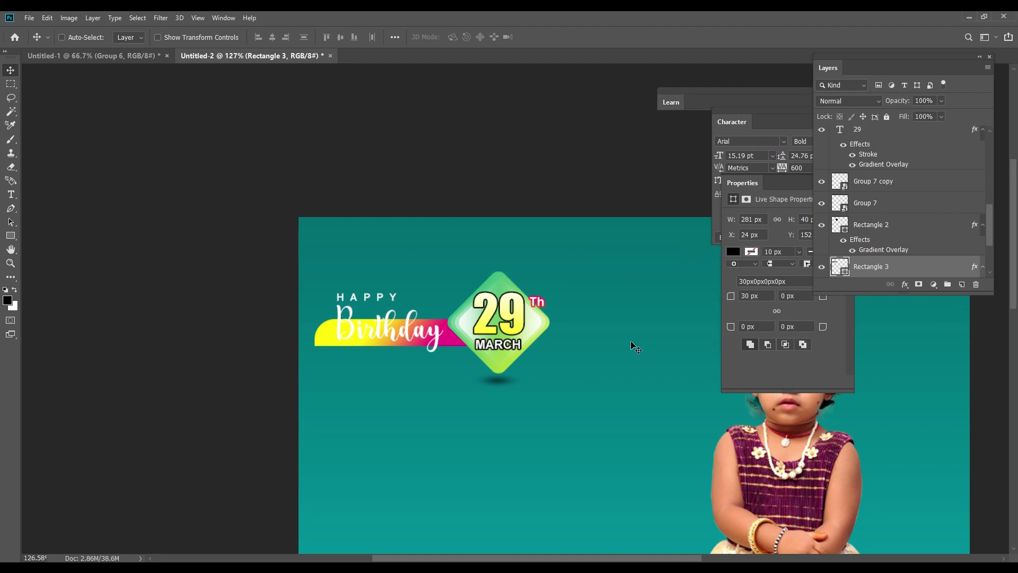
pyautogui.scroll(1, 631, 345)
# Step: Give Birthday a black Drop Shadow with 0 distance, 11% spread and 8 px size
pyautogui.keyDown('ctrl'); pyautogui.click(420, 367); pyautogui.keyUp('ctrl')
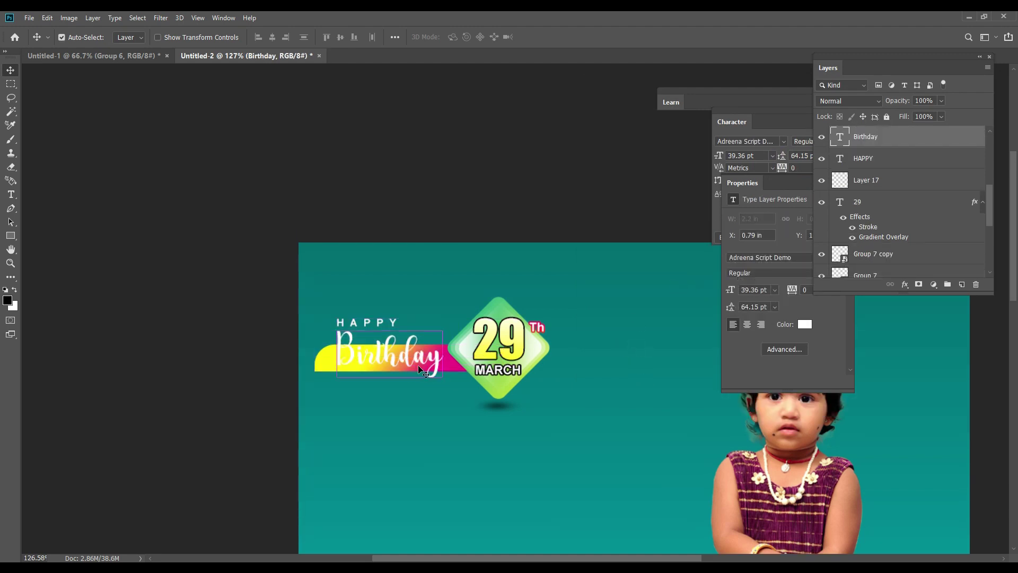
pyautogui.hotkey('alt', 'l')
pyautogui.press('y')
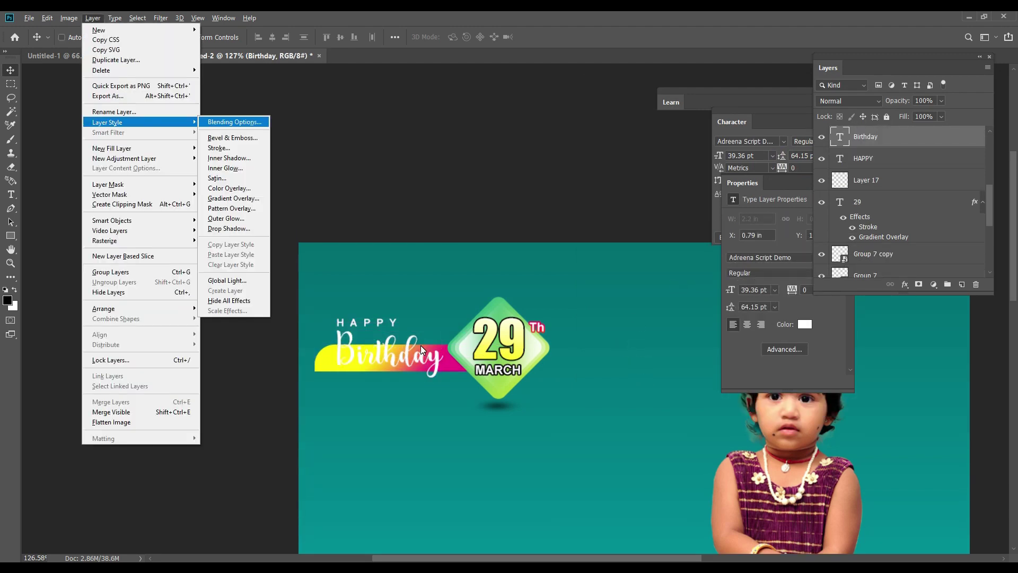
pyautogui.press('d')
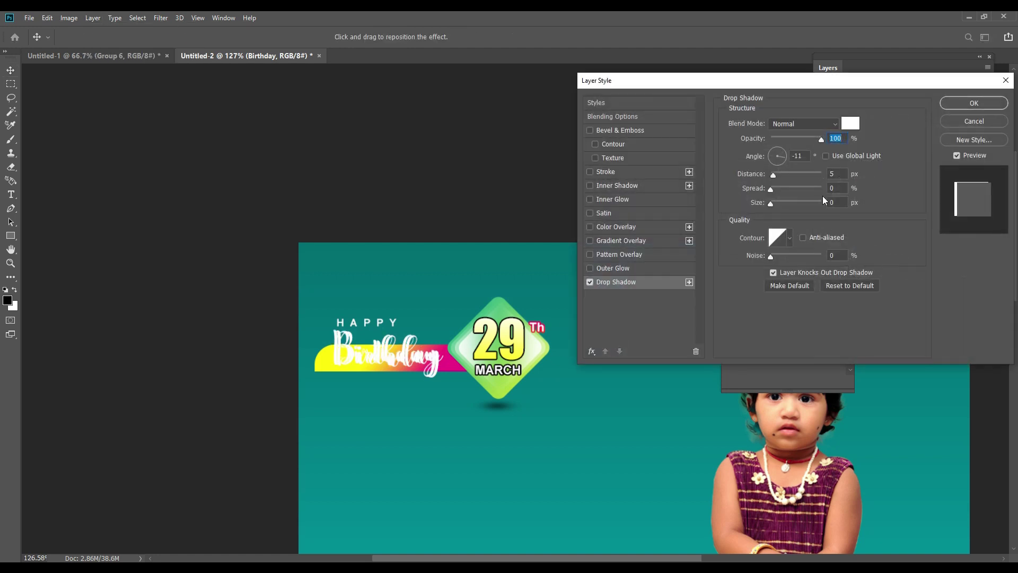
pyautogui.click(851, 123)
pyautogui.moveTo(775, 296); pyautogui.dragTo(889, 450)
pyautogui.press('Return')
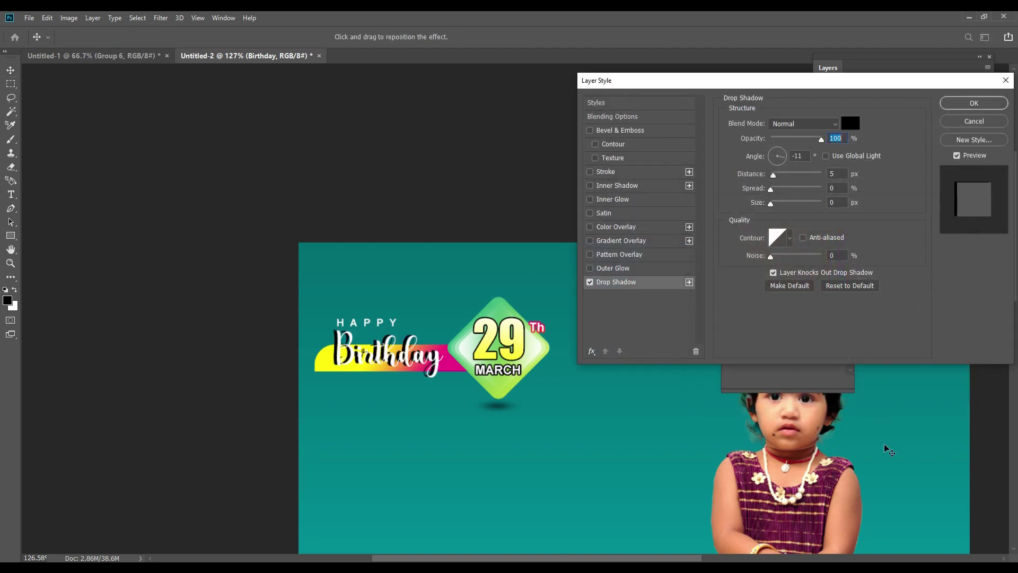
pyautogui.moveTo(771, 206)
pyautogui.mouseDown()
pyautogui.moveTo(777, 175)
pyautogui.moveTo(777, 189)
pyautogui.mouseUp()
pyautogui.moveTo(420, 370); pyautogui.dragTo(423, 373)
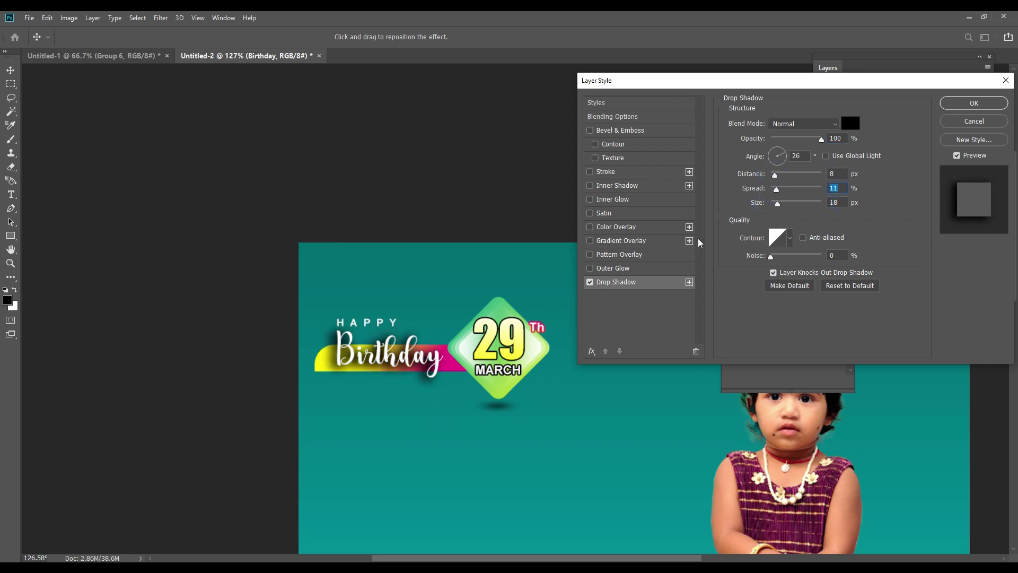
pyautogui.moveTo(782, 209); pyautogui.dragTo(769, 176)
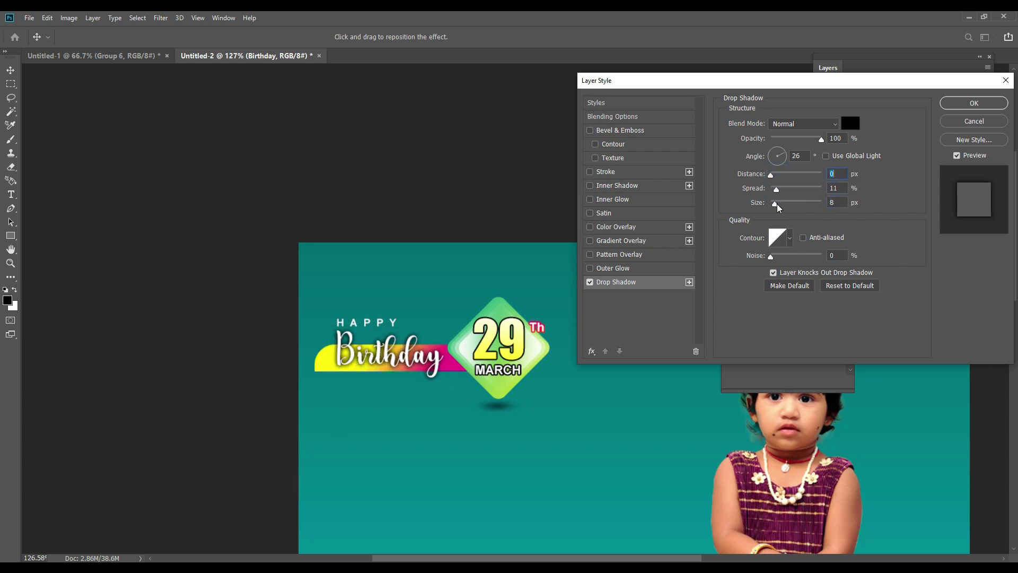
pyautogui.press('Return')
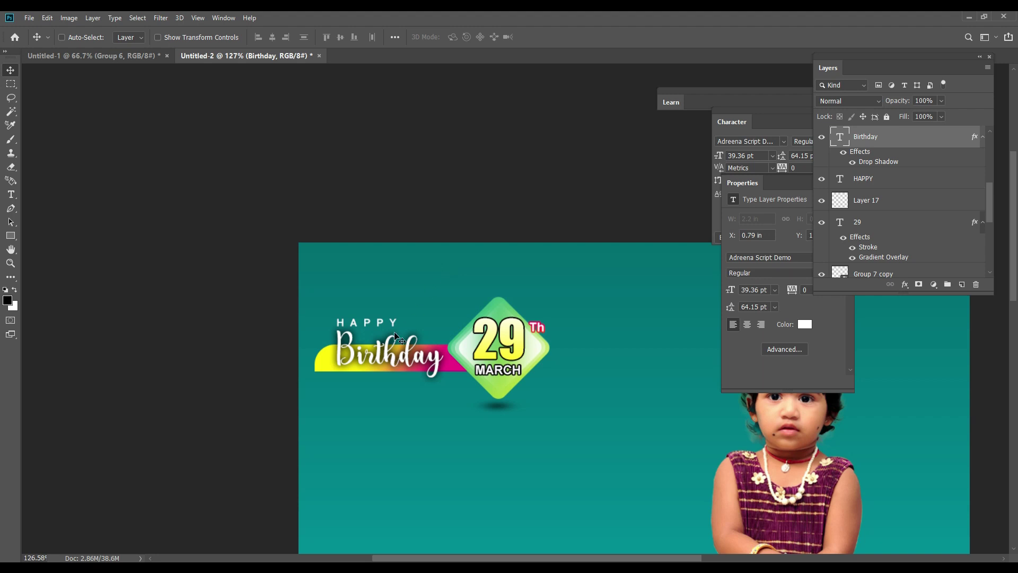
# Step: Enlarge HAPPY to 18.02 pt and move it right, above Birthday
pyautogui.keyDown('ctrl'); pyautogui.click(372, 322); pyautogui.keyUp('ctrl')
pyautogui.hotkey('ctrl', 't')
pyautogui.moveTo(406, 322)
pyautogui.mouseDown()
pyautogui.moveTo(467, 329)
pyautogui.moveTo(440, 329)
pyautogui.mouseUp()
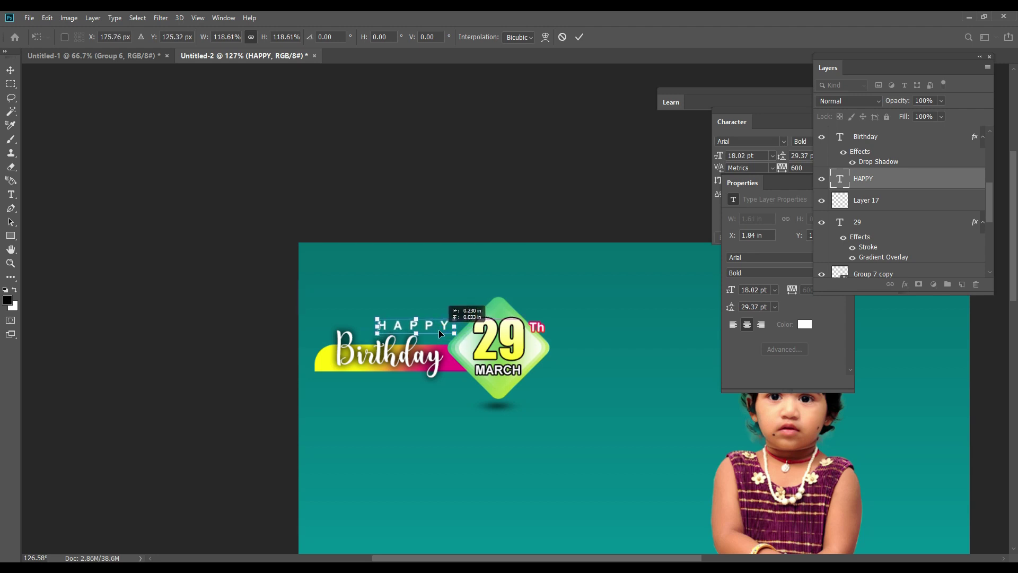
pyautogui.press('Return')
# Step: Fill HAPPY with bright yellow (fff200) and view the poster at 100% zoom
pyautogui.click(7, 301)
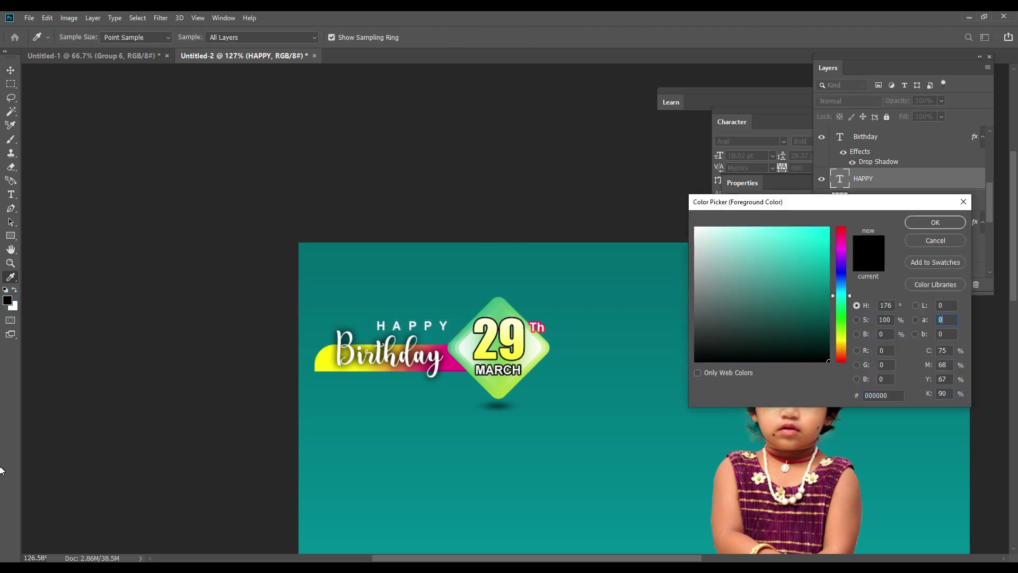
pyautogui.moveTo(841, 229); pyautogui.dragTo(841, 340)
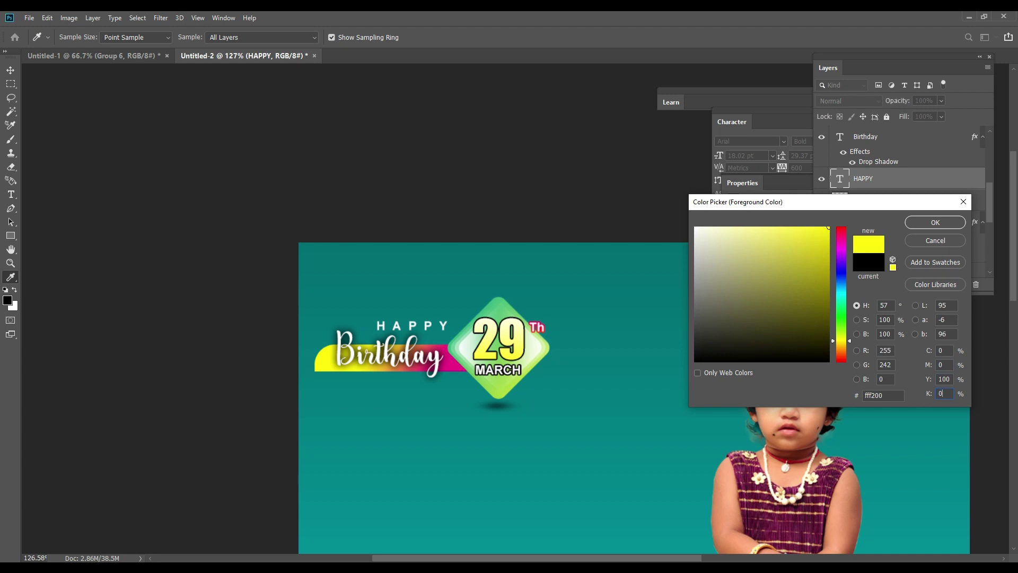
pyautogui.click(935, 222)
pyautogui.hotkey('alt', 'Delete')
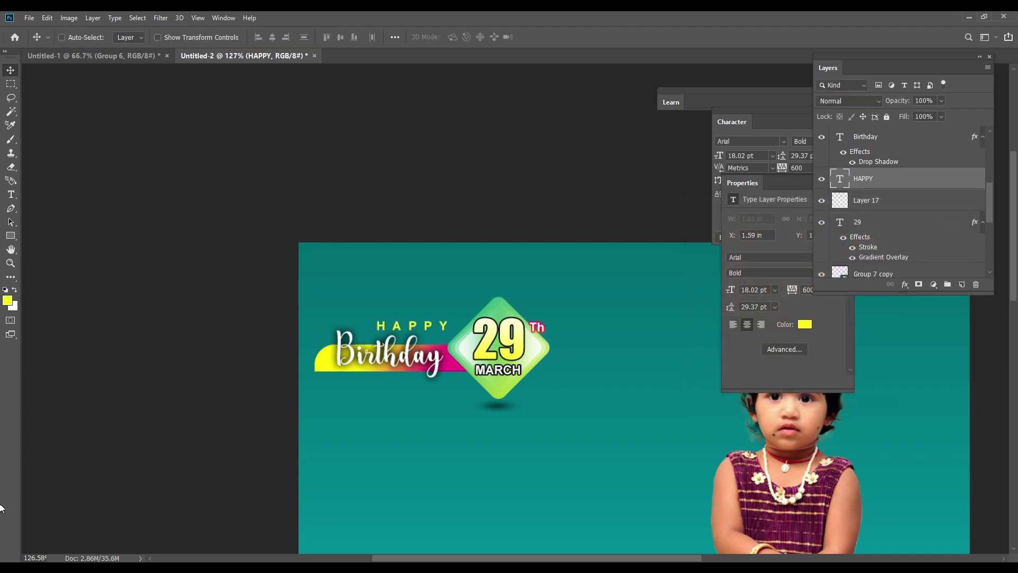
pyautogui.hotkey('ctrl', '1')
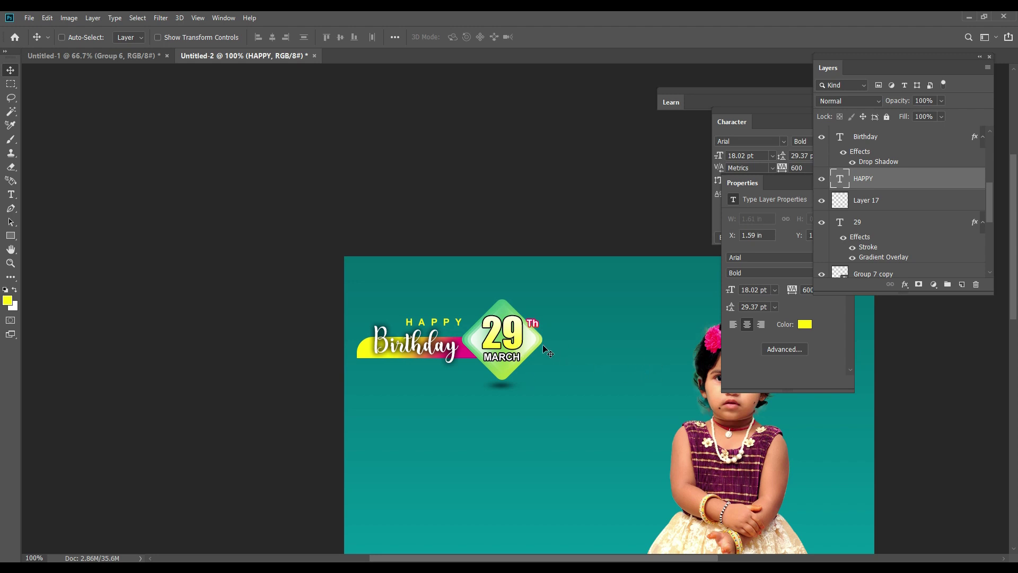
pyautogui.keyDown('ctrl'); pyautogui.click(533, 322); pyautogui.keyUp('ctrl')
pyautogui.rightClick(533, 324)
pyautogui.click(549, 332)
pyautogui.rightClick(524, 333)
pyautogui.click(549, 334)
pyautogui.rightClick(530, 341)
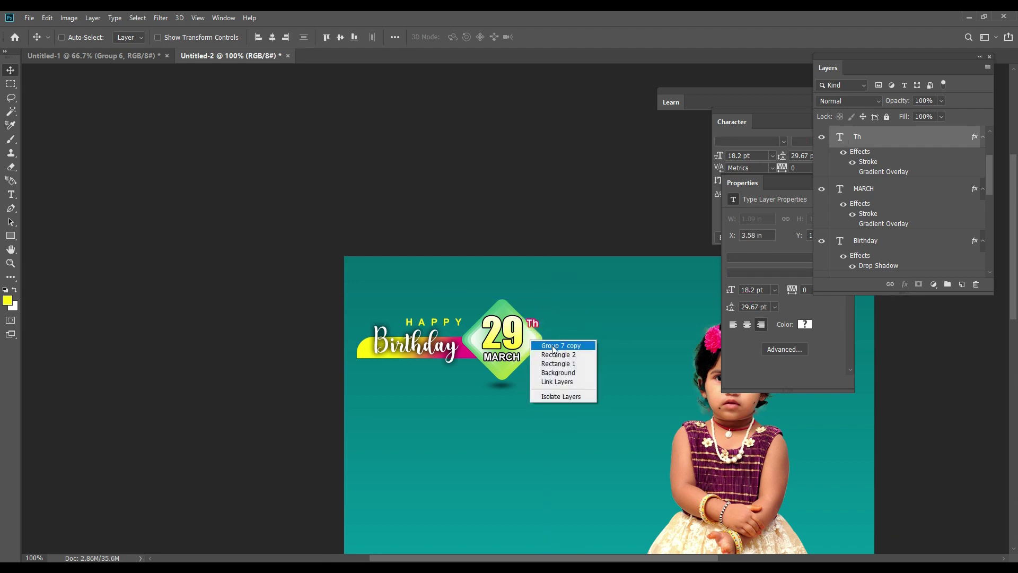
pyautogui.click(553, 349)
pyautogui.moveTo(553, 349); pyautogui.dragTo(493, 345)
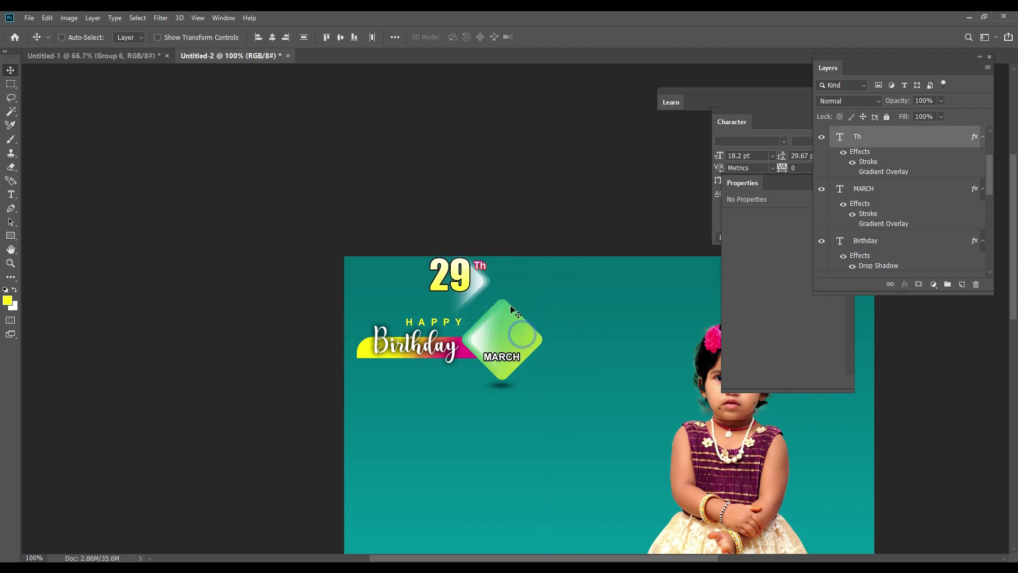
pyautogui.rightClick(493, 345)
pyautogui.rightClick(531, 342)
pyautogui.click(554, 357)
pyautogui.moveTo(522, 328)
pyautogui.mouseDown()
pyautogui.moveTo(506, 288)
pyautogui.moveTo(512, 324)
pyautogui.moveTo(484, 363)
pyautogui.moveTo(470, 352)
pyautogui.mouseUp()
pyautogui.rightClick(518, 360)
pyautogui.click(528, 371)
pyautogui.rightClick(505, 385)
pyautogui.click(520, 396)
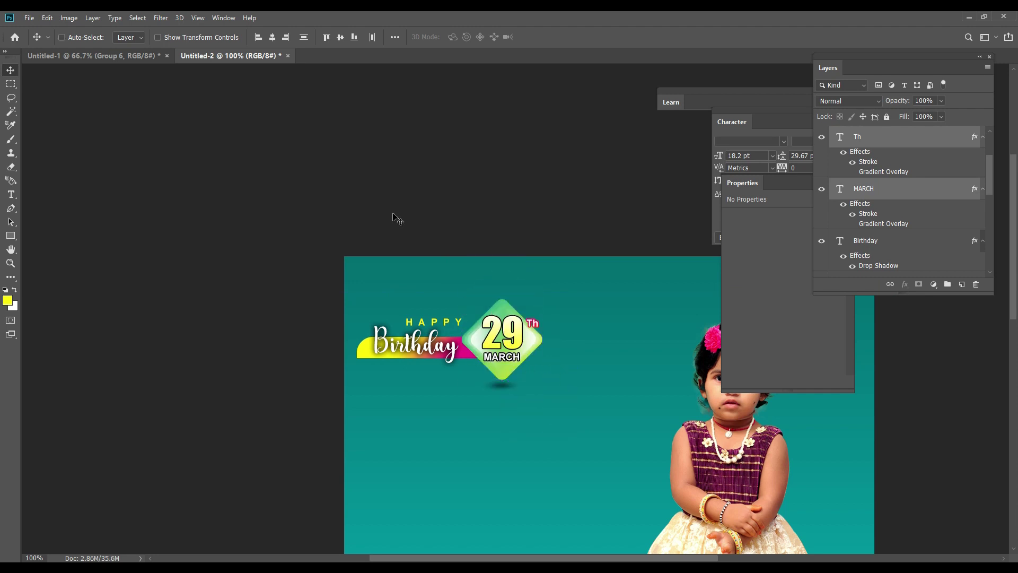
pyautogui.click(133, 56)
# Step: Copy the love balloon-and-gift layer into Untitled-2 and shrink it to about 13%
pyautogui.moveTo(647, 474)
pyautogui.mouseDown()
pyautogui.moveTo(593, 373)
pyautogui.moveTo(239, 143)
pyautogui.mouseUp()
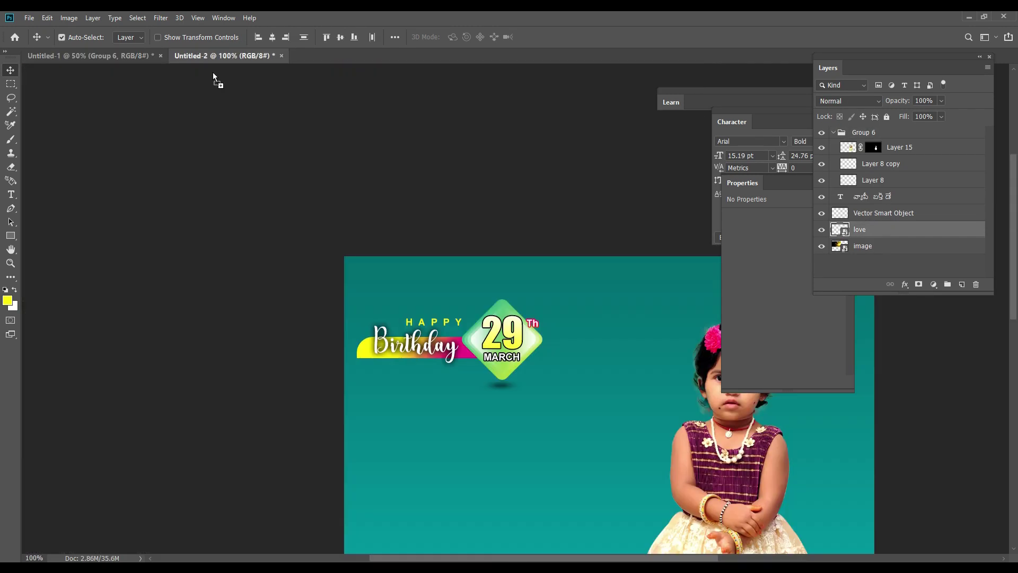
pyautogui.moveTo(191, 59); pyautogui.dragTo(599, 403)
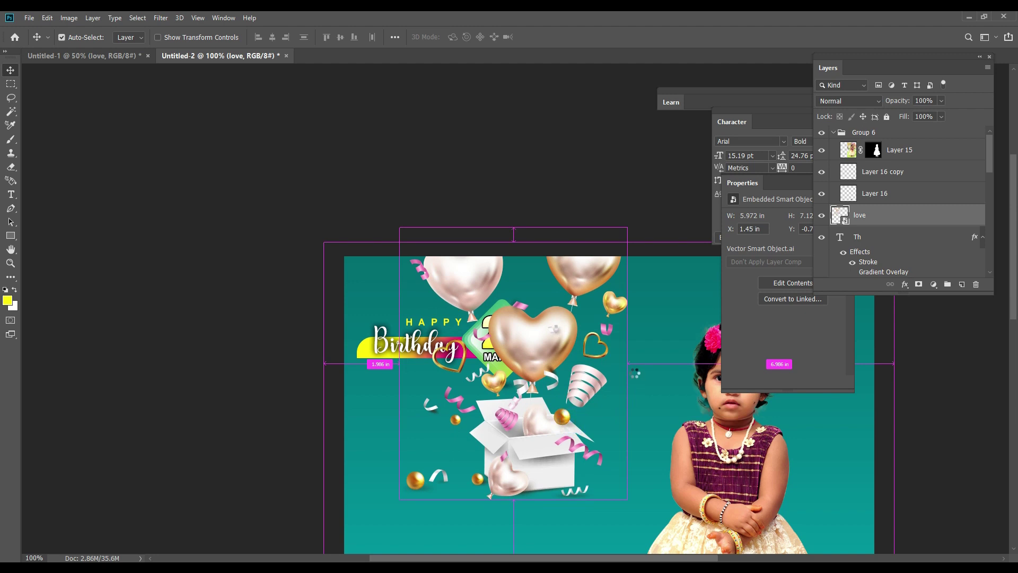
pyautogui.hotkey('ctrl', 't')
pyautogui.moveTo(653, 346)
pyautogui.mouseDown()
pyautogui.moveTo(448, 345)
pyautogui.moveTo(559, 358)
pyautogui.mouseUp()
pyautogui.press('Return')
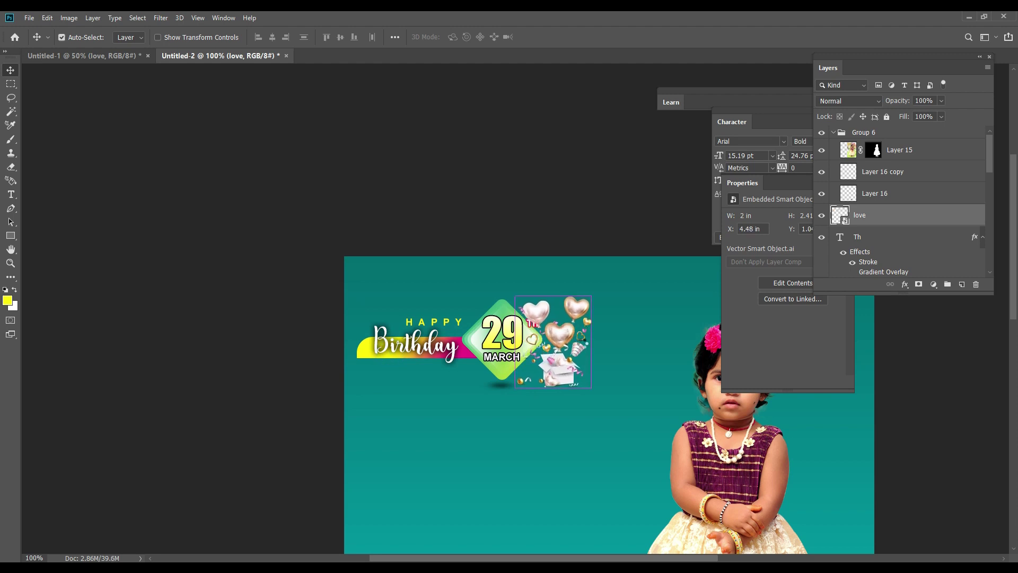
# Step: Widen the balloon graphic slightly and nudge it into place beside the 29 badge
pyautogui.hotkey('ctrl', 't')
pyautogui.moveTo(614, 338); pyautogui.dragTo(615, 338)
pyautogui.press('Return')
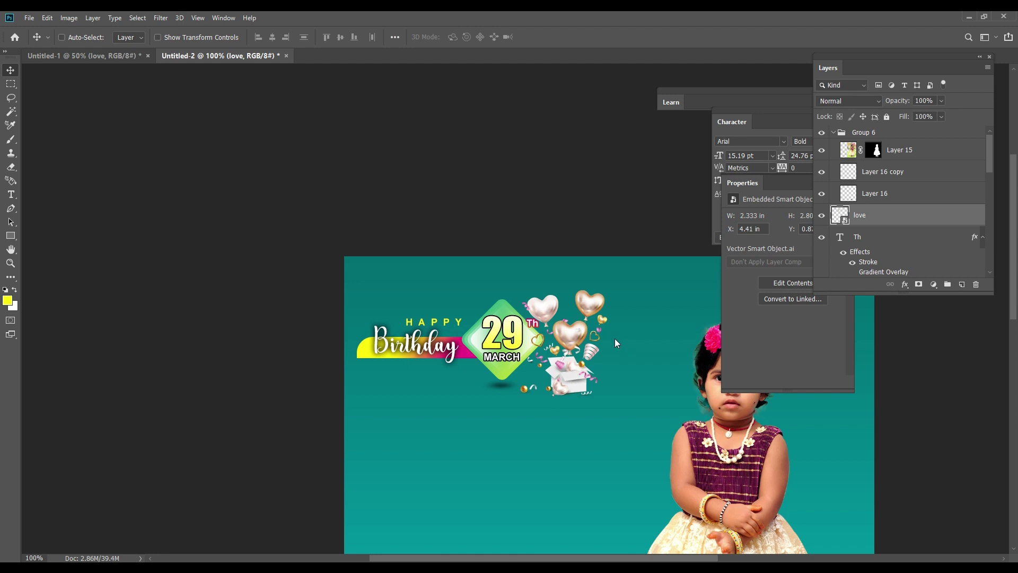
pyautogui.hotkey('shift', 'Up')
pyautogui.hotkey('shift', 'Left')
pyautogui.press('Right')
pyautogui.press('Right')
pyautogui.press('Down')
pyautogui.press('Down')
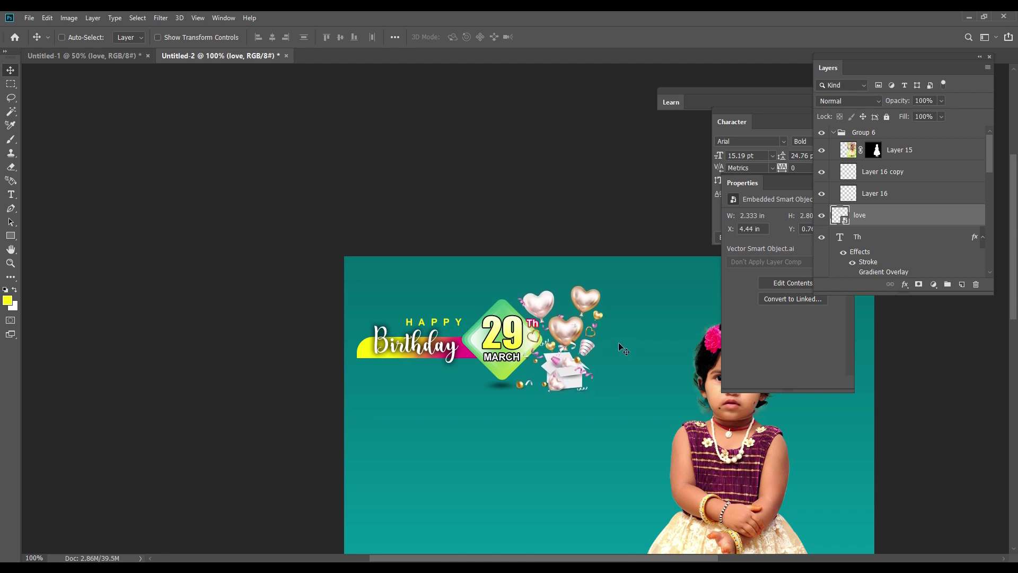
# Step: Select the Th text and Rectangle 2 diamond badge layers together
pyautogui.rightClick(535, 328)
pyautogui.keyDown('shift'); pyautogui.click(544, 333); pyautogui.keyUp('shift')
pyautogui.rightClick(541, 354)
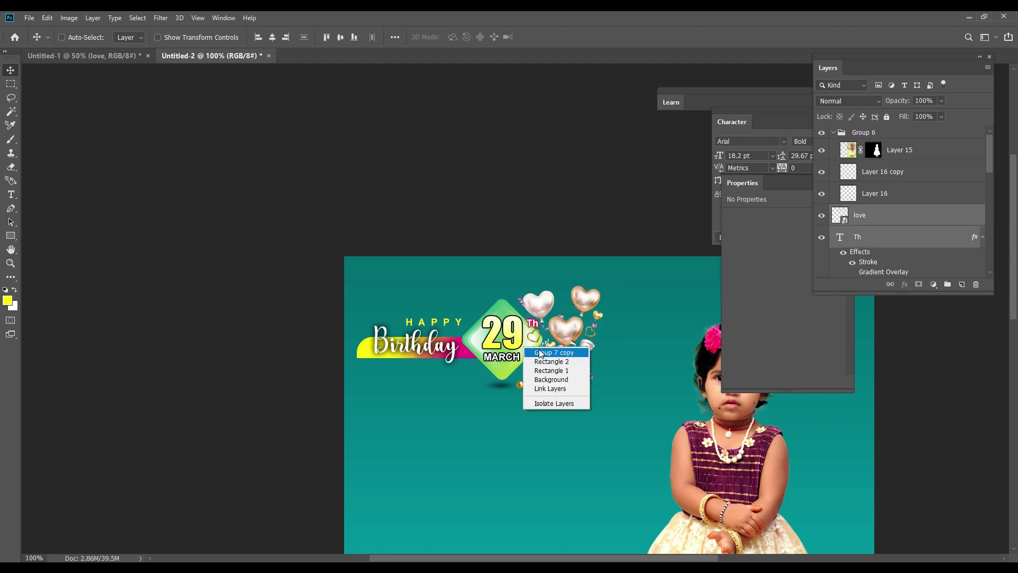
pyautogui.rightClick(524, 349)
pyautogui.rightClick(516, 360)
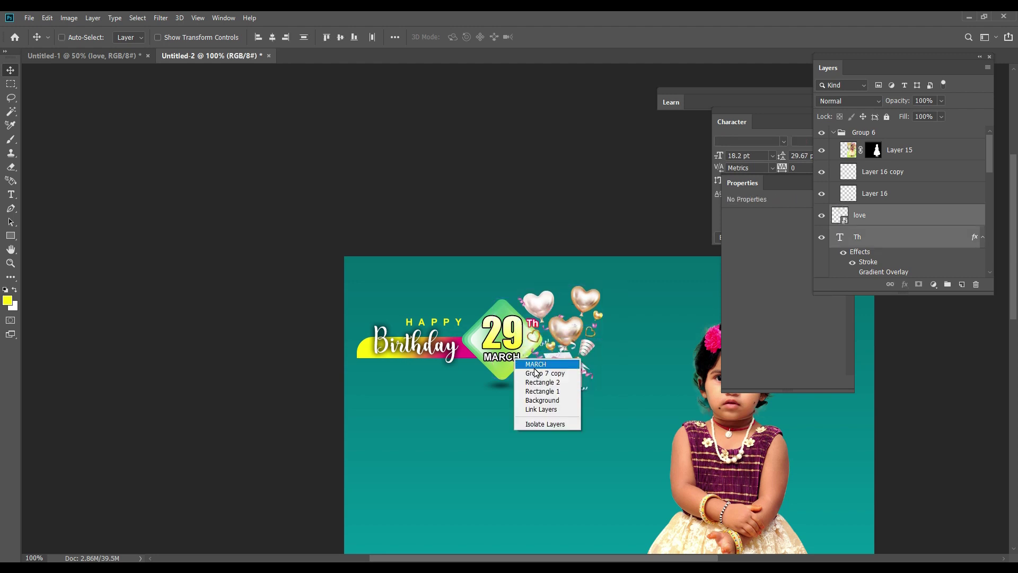
pyautogui.rightClick(503, 313)
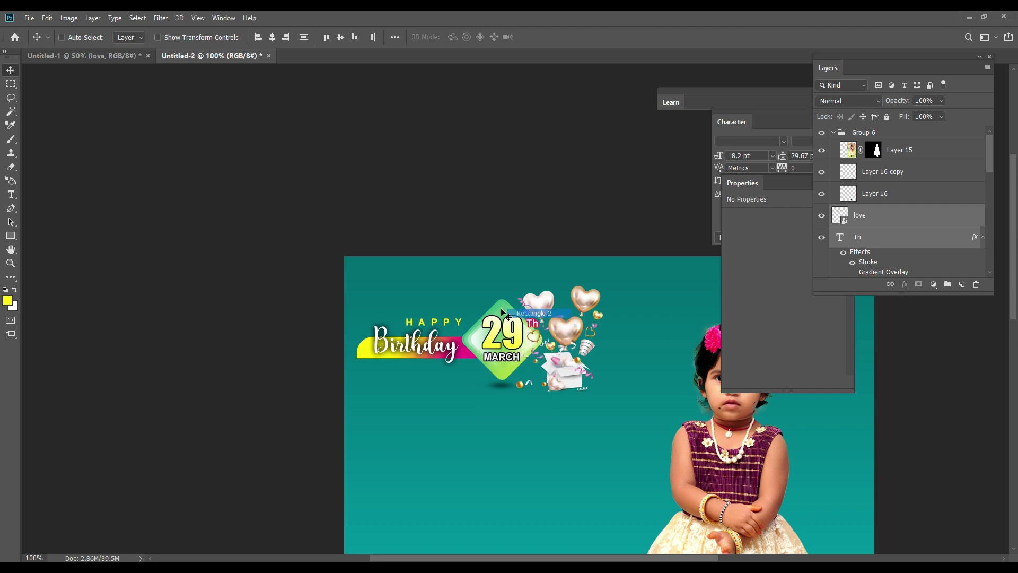
pyautogui.rightClick(477, 354)
pyautogui.click(488, 359)
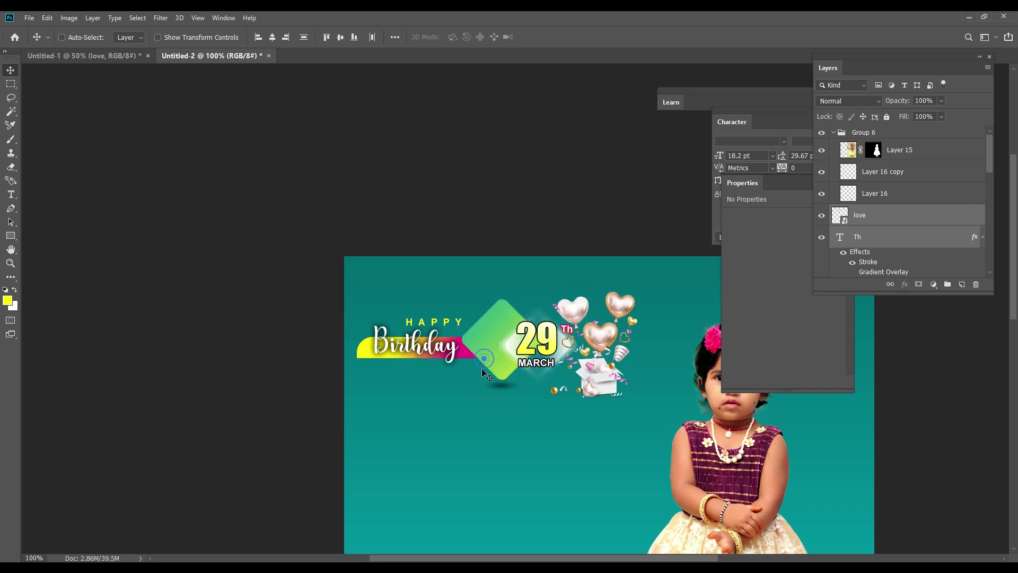
pyautogui.rightClick(474, 346)
pyautogui.click(511, 358)
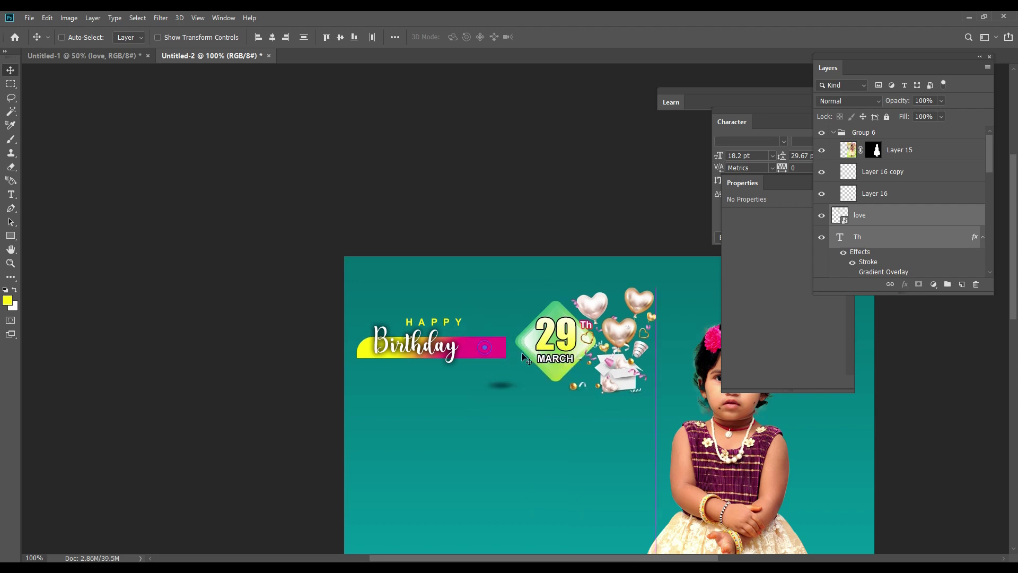
# Step: Add Birthday and the other title layers to the selection
pyautogui.rightClick(422, 360)
pyautogui.click(483, 365)
pyautogui.rightClick(442, 357)
pyautogui.click(460, 361)
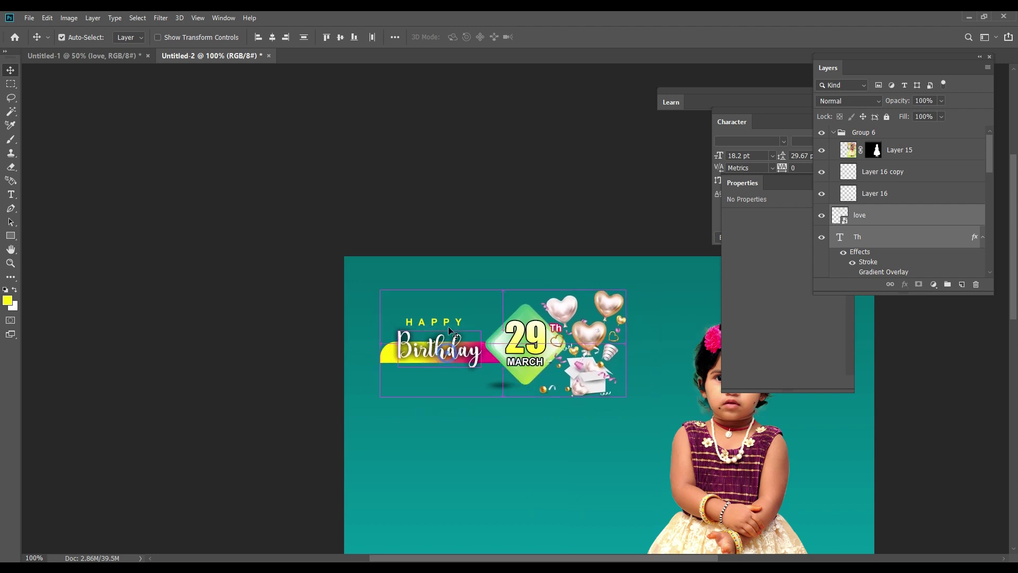
pyautogui.rightClick(446, 327)
pyautogui.click(468, 332)
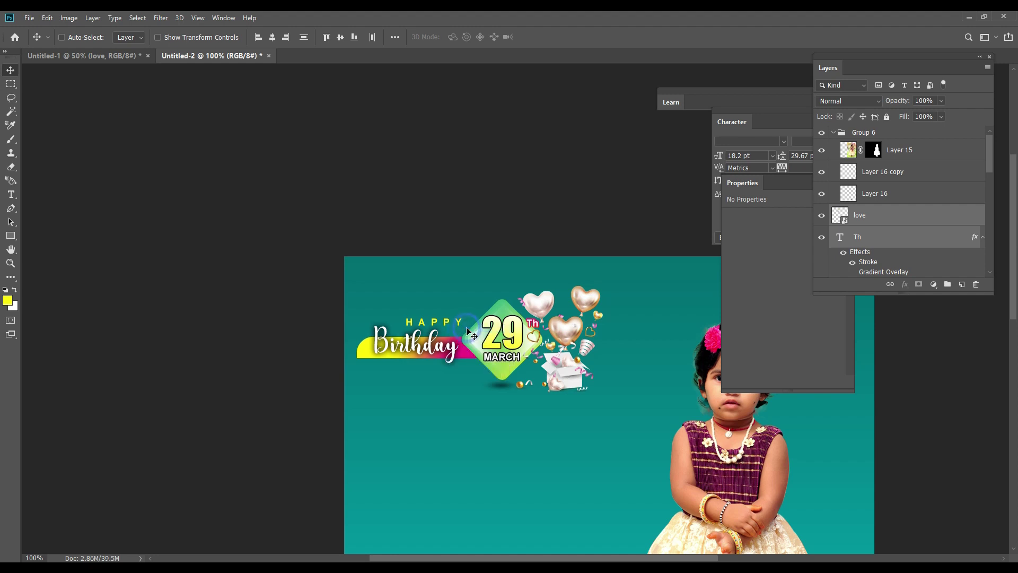
# Step: Try moving the title artwork and Group 8 upward, undoing both moves
pyautogui.moveTo(530, 414); pyautogui.dragTo(526, 359)
pyautogui.hotkey('ctrl', 'z')
pyautogui.rightClick(507, 389)
pyautogui.click(522, 396)
pyautogui.moveTo(509, 399); pyautogui.dragTo(514, 367)
pyautogui.hotkey('ctrl', 'z')
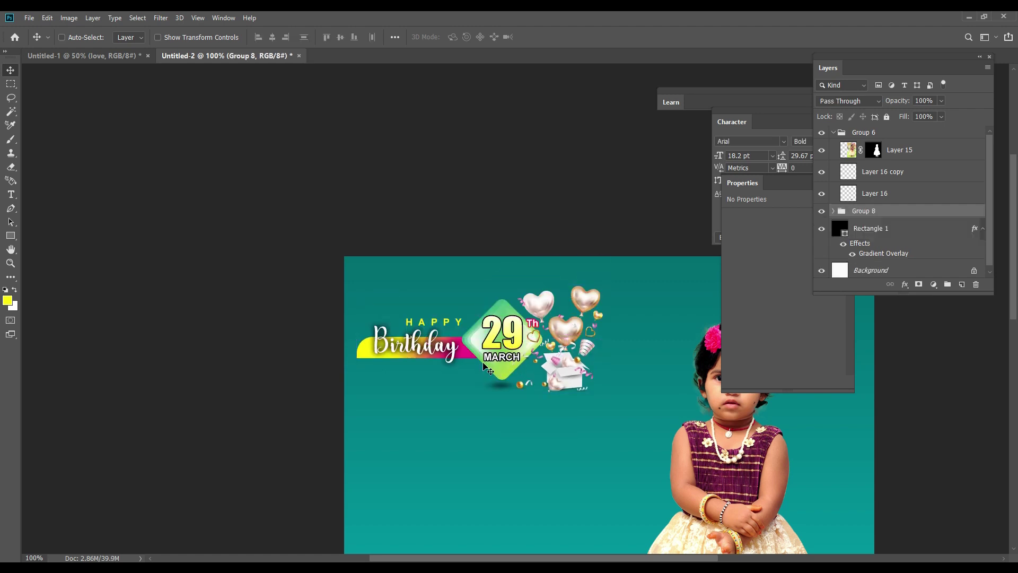
# Step: Shorten the Rectangle 3 gradient bar from 281 to 230 px wide
pyautogui.rightClick(469, 359)
pyautogui.click(501, 370)
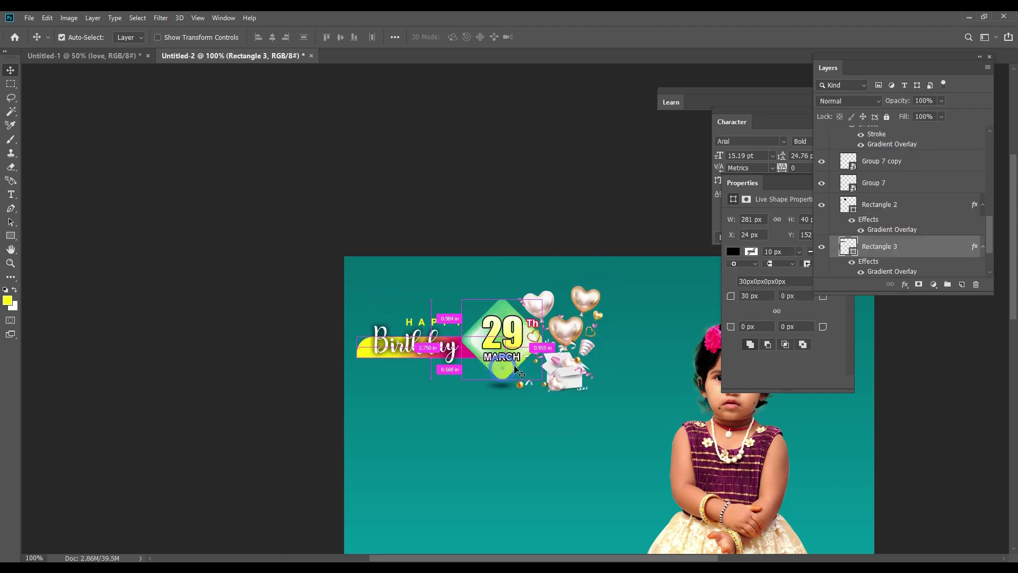
pyautogui.hotkey('ctrl', 't')
pyautogui.moveTo(505, 350); pyautogui.dragTo(478, 349)
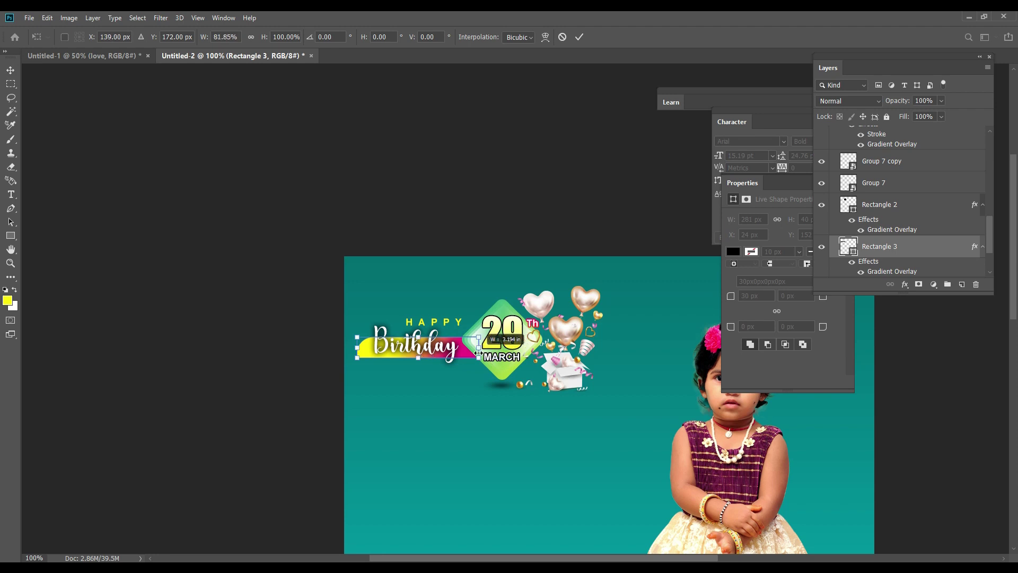
pyautogui.press('Return')
# Step: Fit the poster in the window and shift Group 8 slightly right and down
pyautogui.rightClick(507, 351)
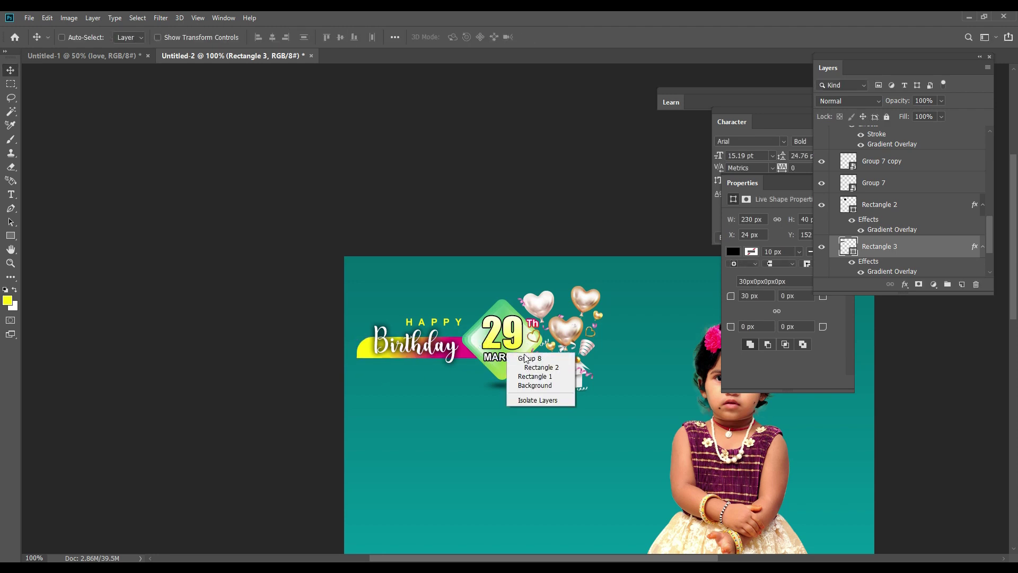
pyautogui.click(522, 359)
pyautogui.hotkey('ctrl', '0')
pyautogui.moveTo(450, 192); pyautogui.dragTo(477, 199)
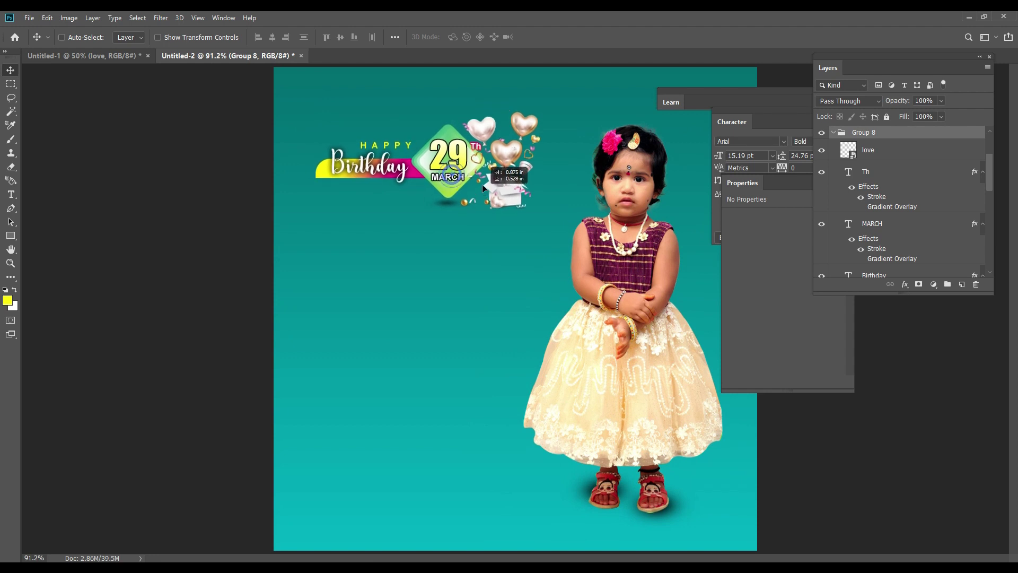
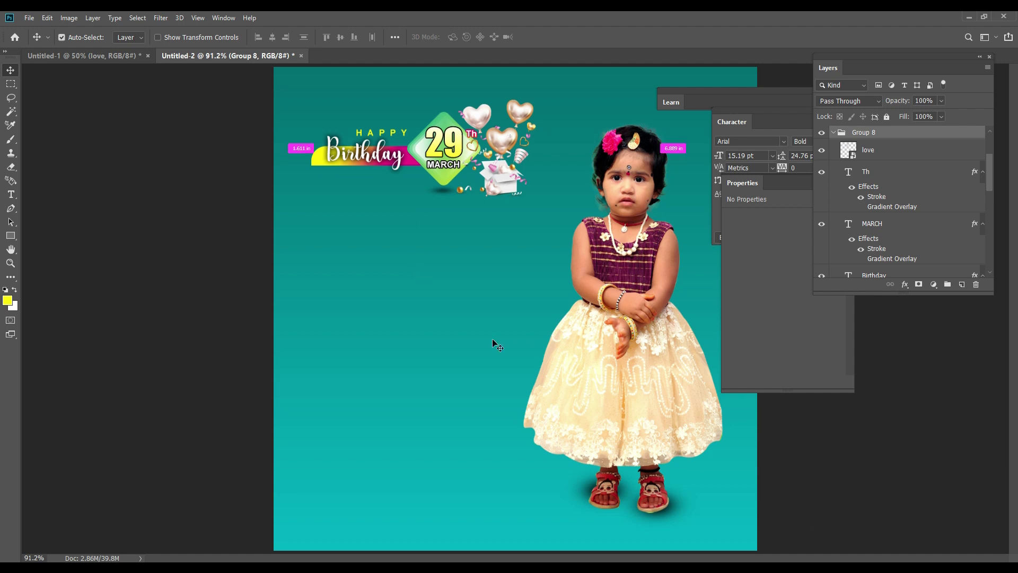
# Step: Nudge the Birthday 29 March title slightly right and down, undoing an accidental move of the girl
pyautogui.hotkey('ctrl', '-')
pyautogui.hotkey('ctrl', '-')
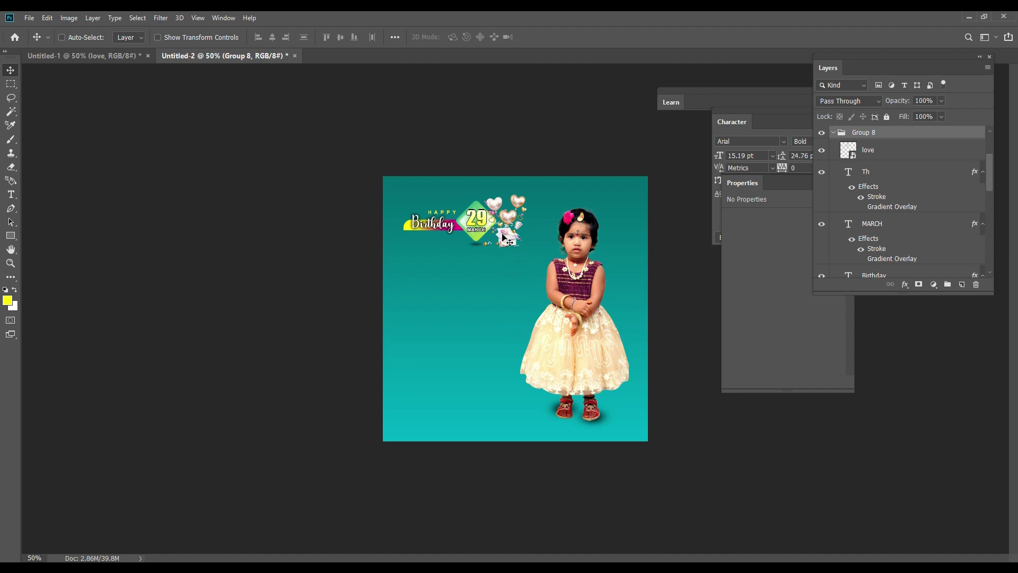
pyautogui.moveTo(503, 237); pyautogui.dragTo(515, 233)
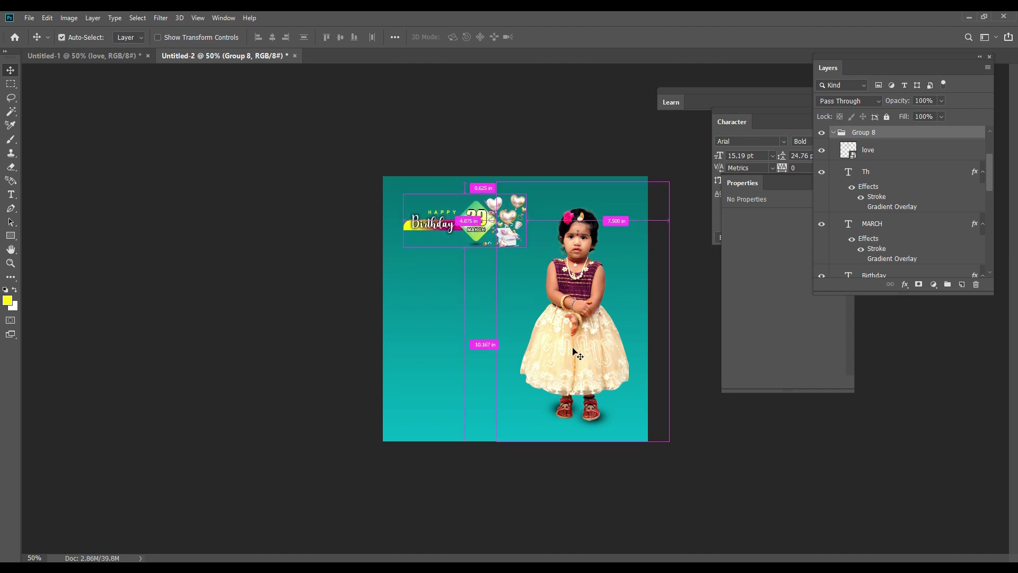
pyautogui.click(62, 37)
pyautogui.moveTo(573, 291); pyautogui.dragTo(608, 242)
pyautogui.hotkey('ctrl', 'z')
pyautogui.scroll(2, 607, 242)
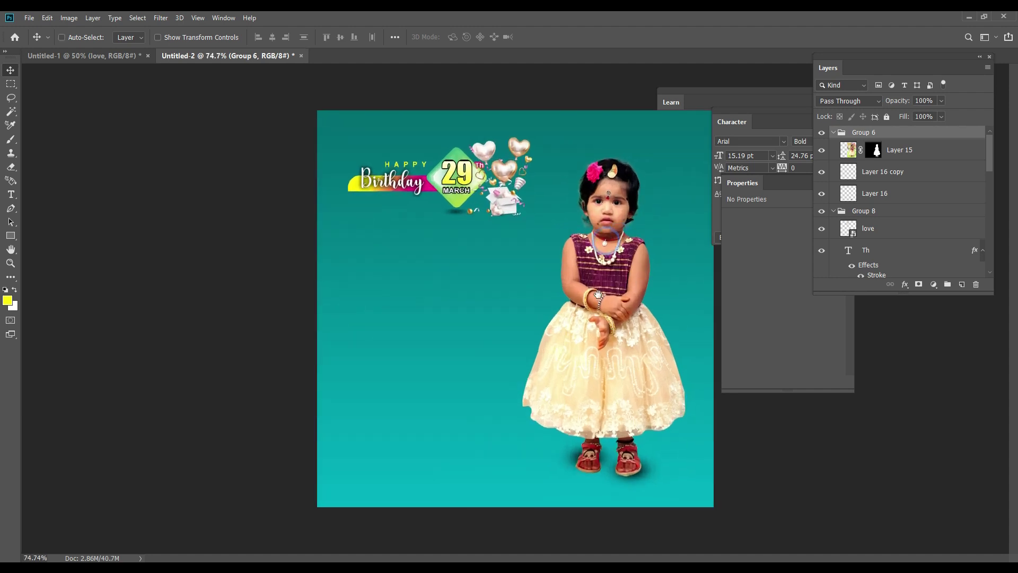
pyautogui.scroll(2, 583, 254)
pyautogui.scroll(1, 557, 266)
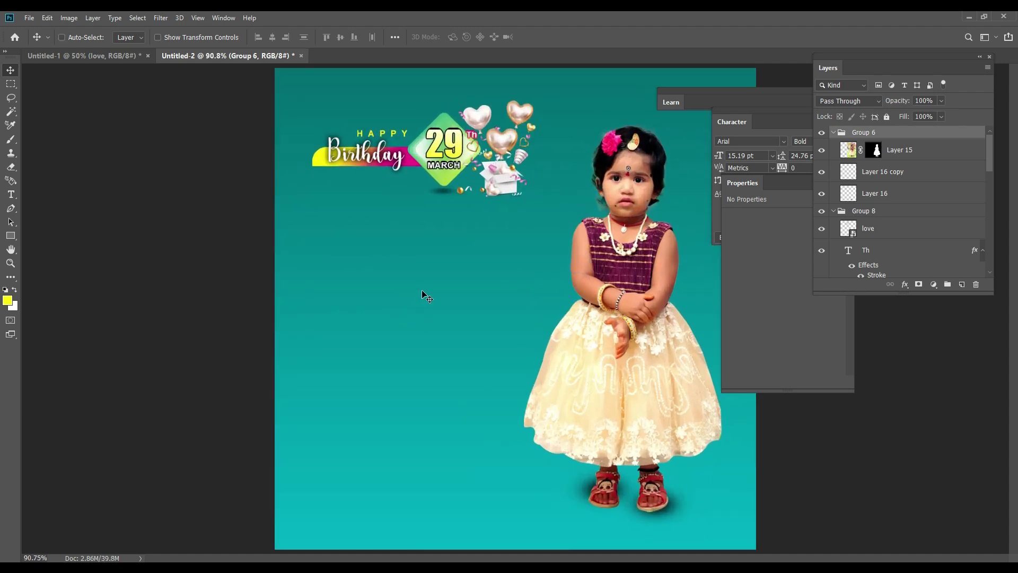
# Step: Draw a yellow rectangle on the poster's left side
pyautogui.click(11, 236)
pyautogui.moveTo(316, 255)
pyautogui.mouseDown()
pyautogui.moveTo(451, 349)
pyautogui.moveTo(443, 347)
pyautogui.mouseUp()
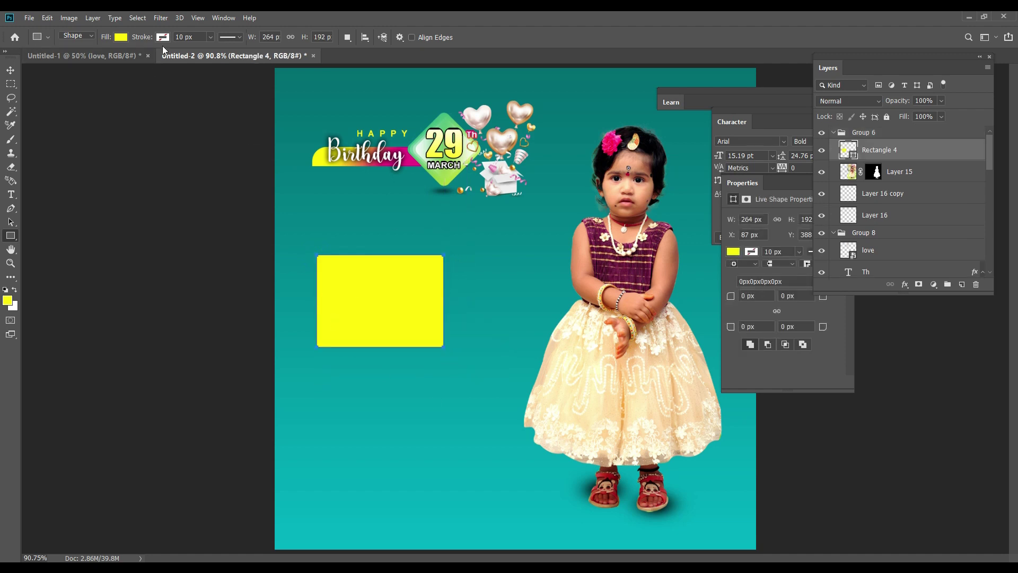
pyautogui.click(163, 37)
pyautogui.click(198, 37)
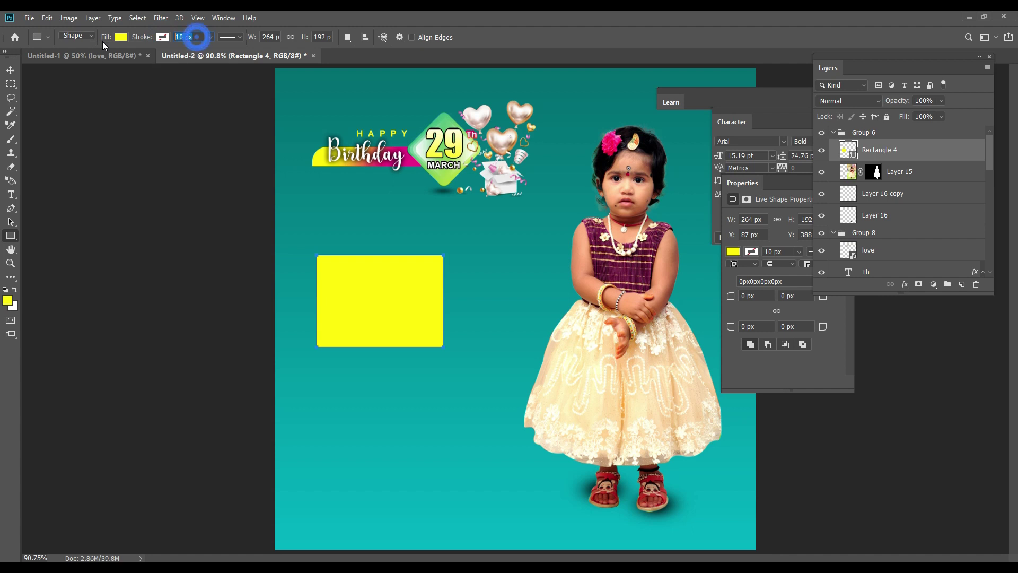
# Step: Add a Stroke effect to the rectangle, positioned Inside with Color fill type
pyautogui.click(905, 284)
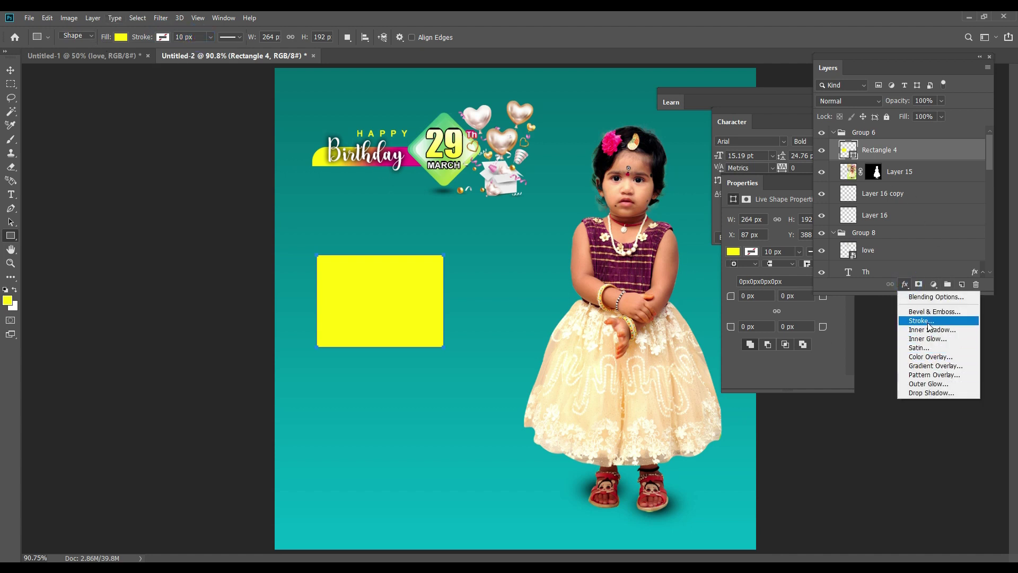
pyautogui.click(925, 321)
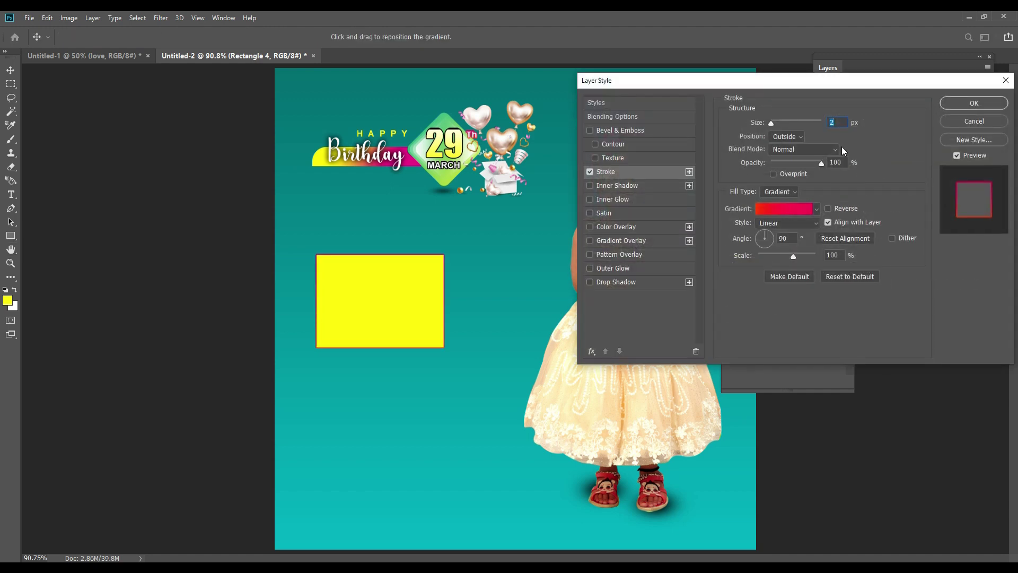
pyautogui.write('2520')
pyautogui.press('Tab')
pyautogui.write('15')
pyautogui.click(787, 136)
pyautogui.click(780, 155)
pyautogui.click(780, 191)
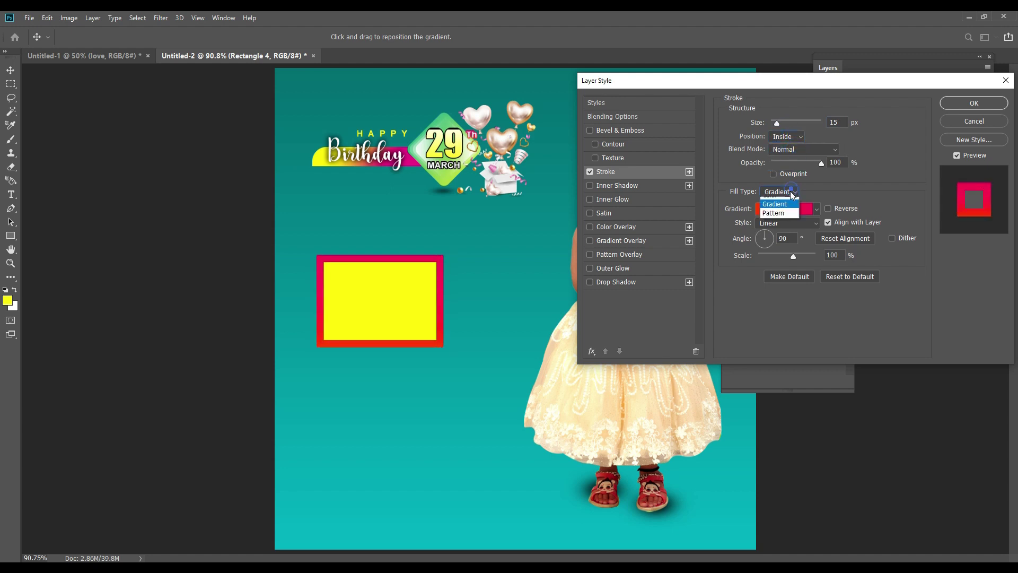
pyautogui.click(784, 204)
# Step: Make the stroke white at 12 px and apply it
pyautogui.click(757, 212)
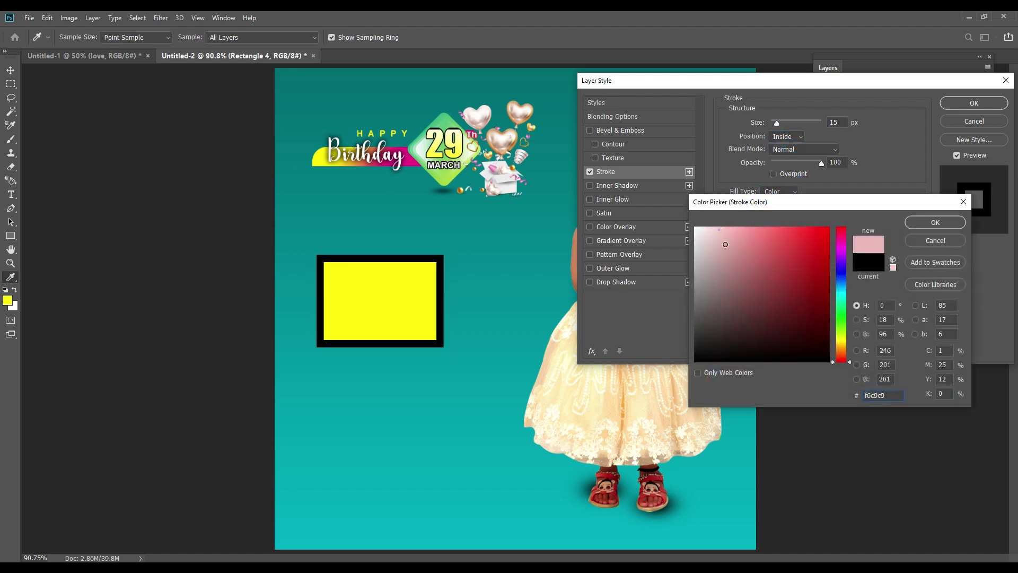
pyautogui.click(706, 226)
pyautogui.press('Return')
pyautogui.click(751, 125)
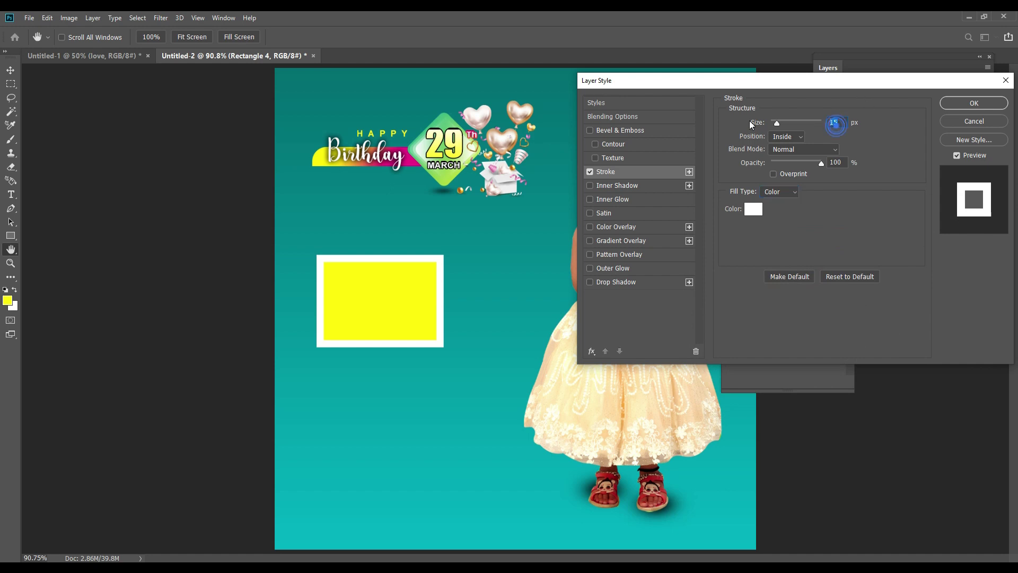
pyautogui.write('12')
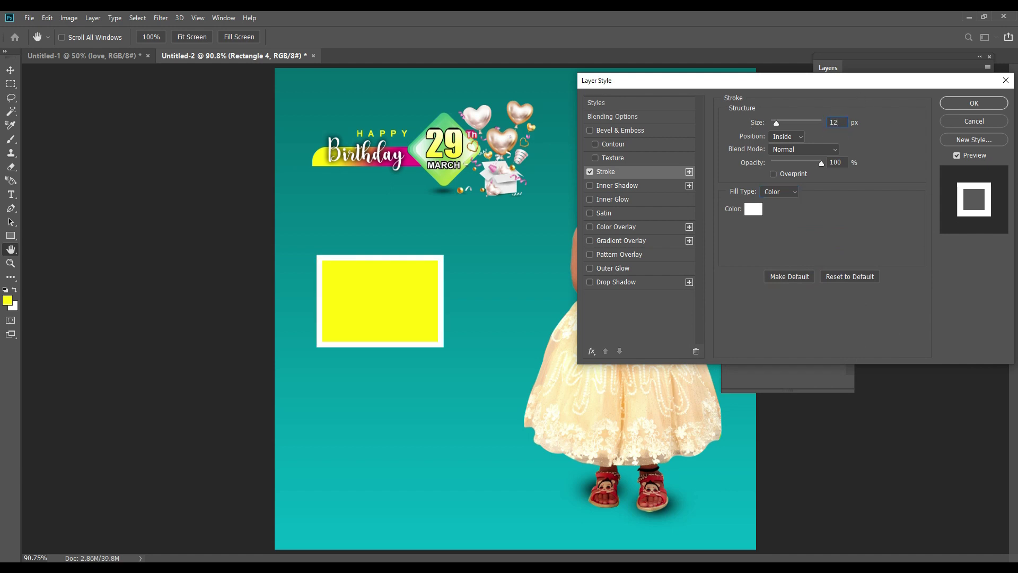
pyautogui.press('Return')
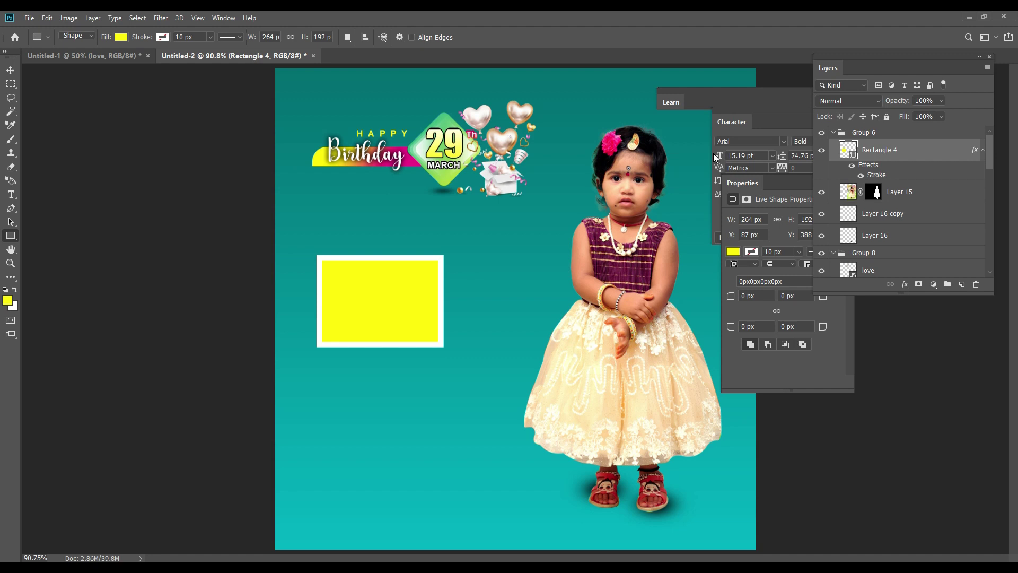
# Step: Remove the stray thin bar and move the framed box about 45 px right
pyautogui.moveTo(422, 284); pyautogui.dragTo(459, 288)
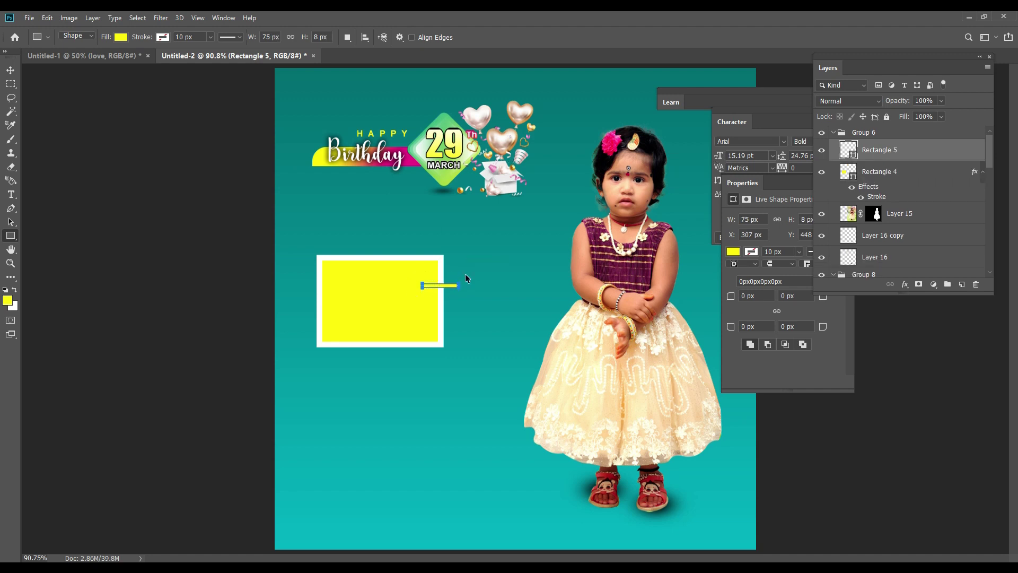
pyautogui.press('v')
pyautogui.hotkey('ctrl', 'z')
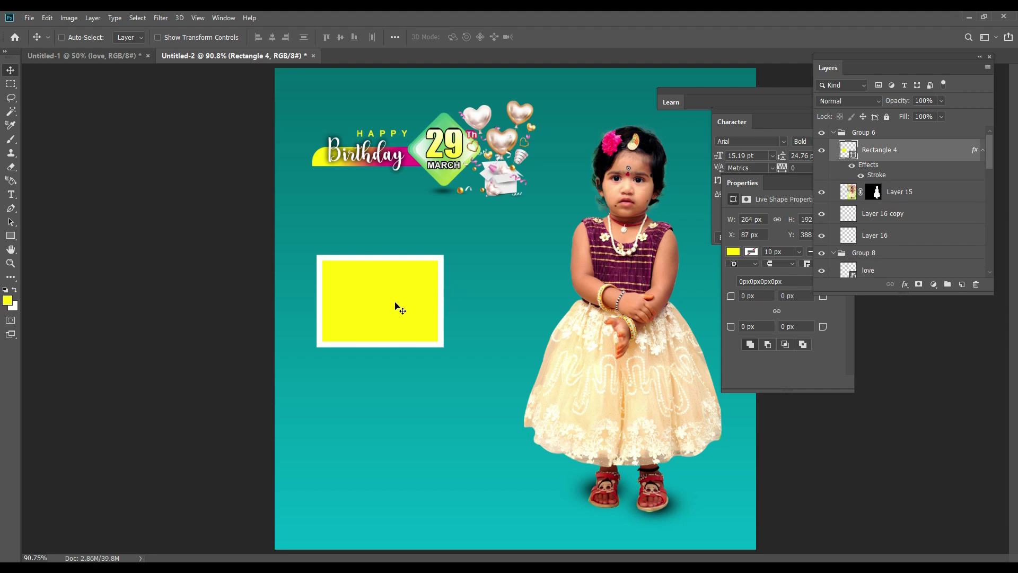
pyautogui.moveTo(395, 306); pyautogui.dragTo(419, 306)
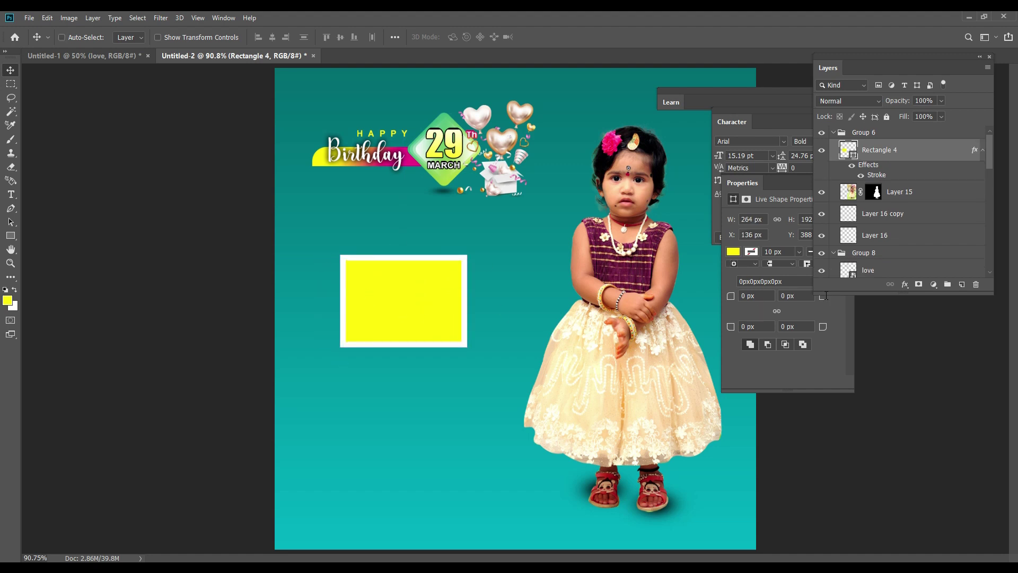
# Step: Give the box a black drop shadow offset up-left (angle -42, distance 17)
pyautogui.click(905, 285)
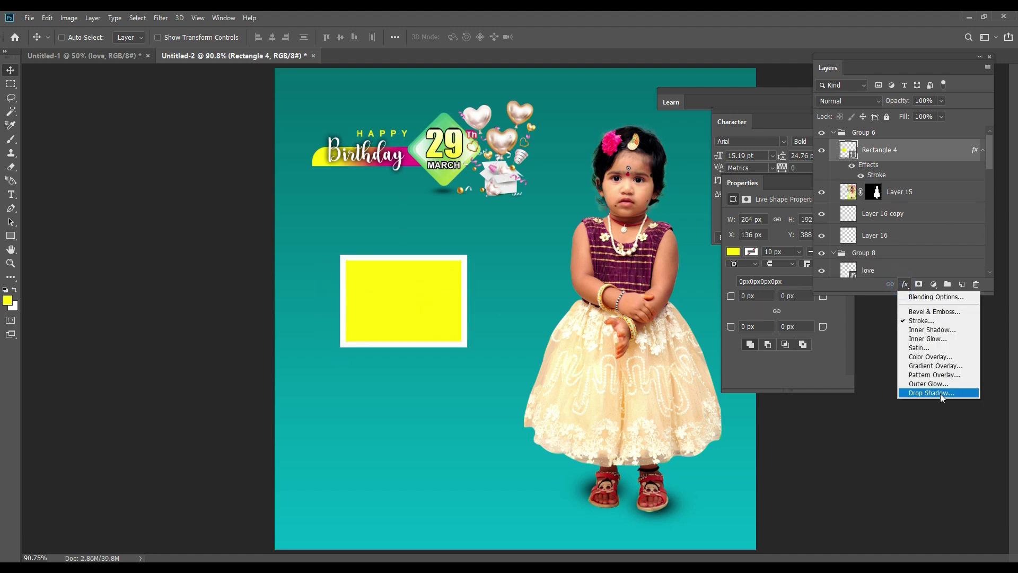
pyautogui.click(936, 366)
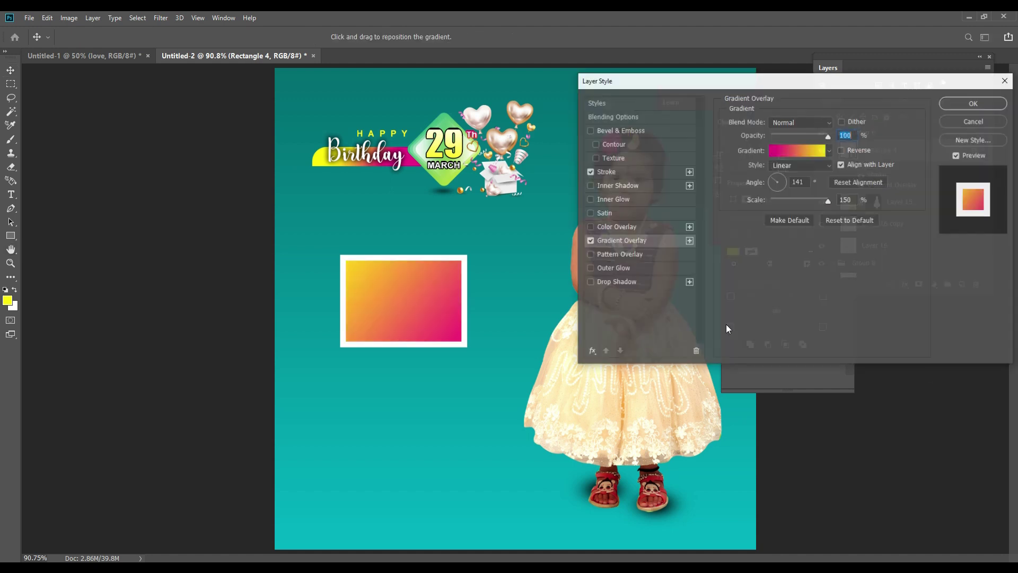
pyautogui.click(590, 241)
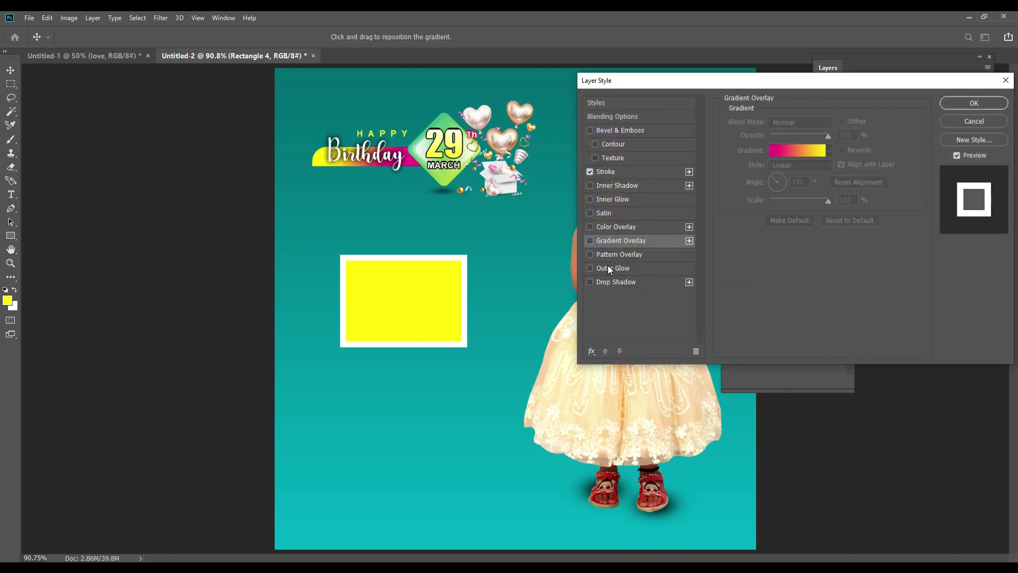
pyautogui.click(590, 282)
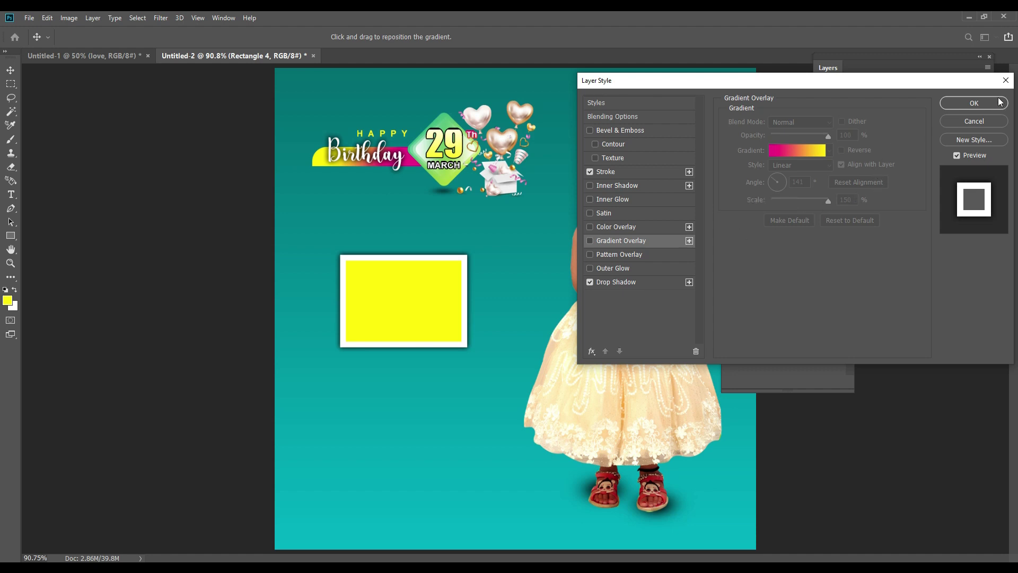
pyautogui.click(624, 284)
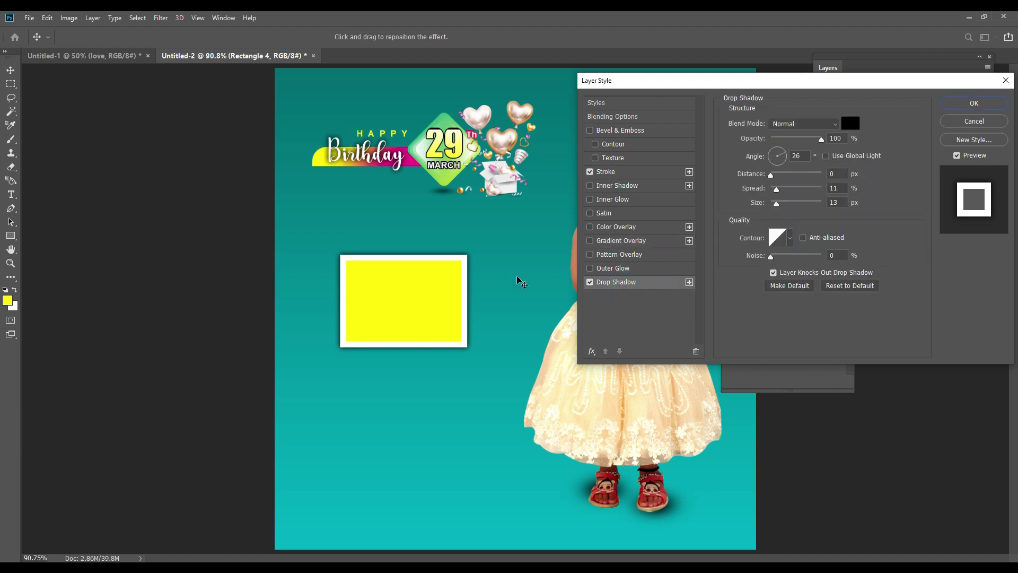
pyautogui.moveTo(409, 303); pyautogui.dragTo(402, 295)
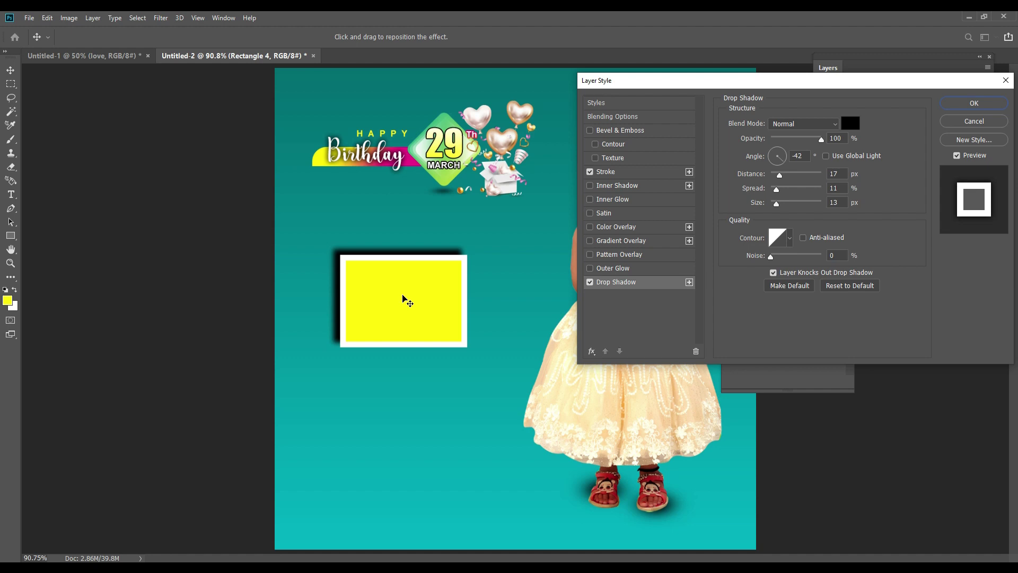
pyautogui.click(976, 101)
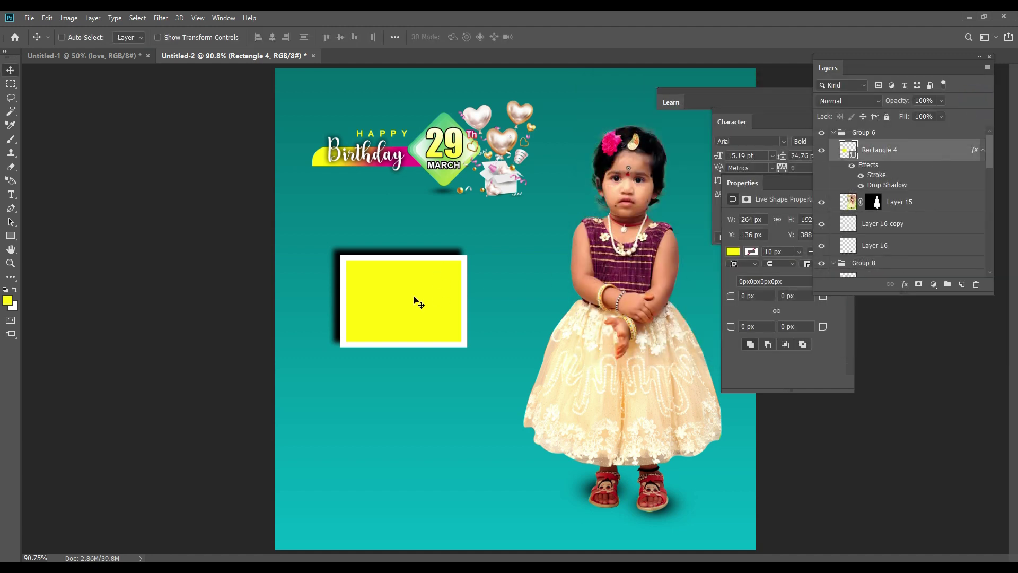
# Step: Add an Inner Shadow to the yellow box alongside its Stroke and Drop Shadow
pyautogui.moveTo(413, 291); pyautogui.dragTo(426, 280)
pyautogui.hotkey('ctrl', 'z')
pyautogui.doubleClick(891, 186)
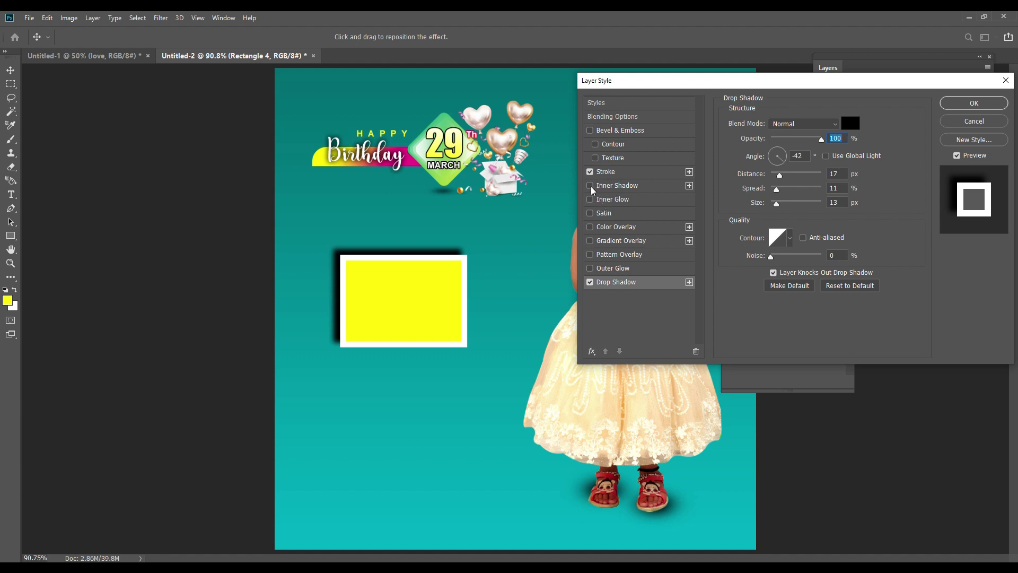
pyautogui.click(590, 185)
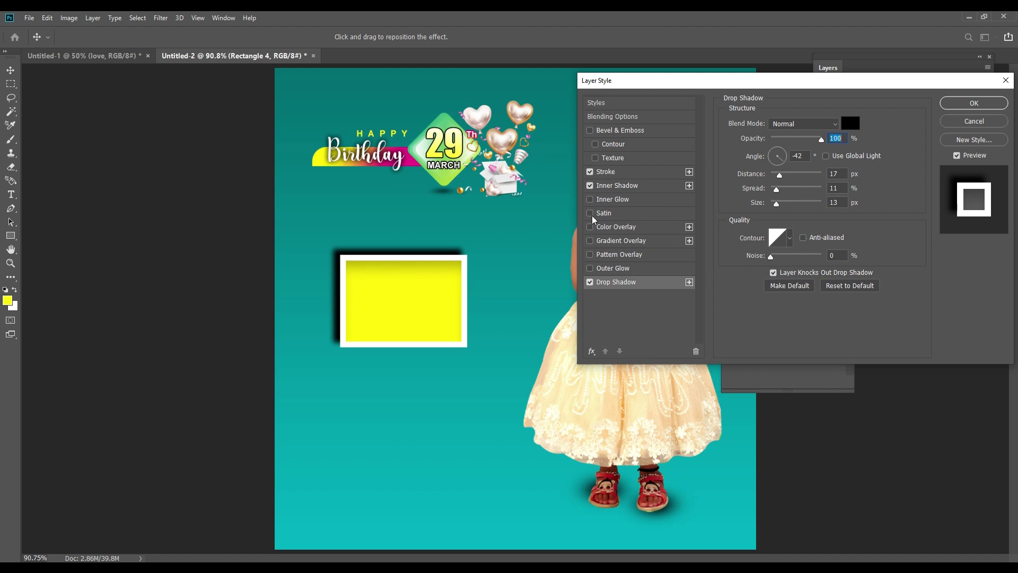
pyautogui.click(590, 188)
pyautogui.press('Return')
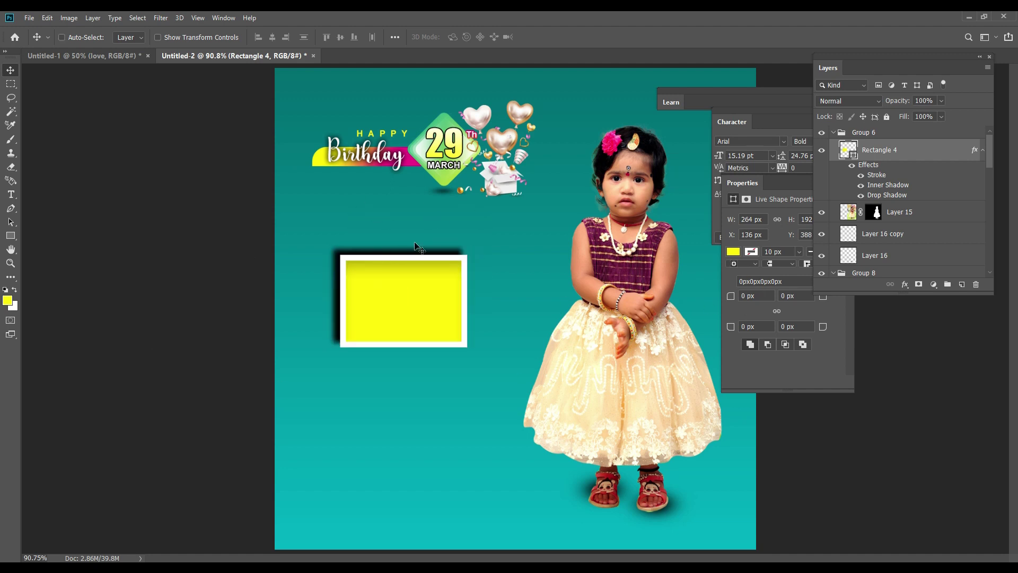
pyautogui.click(98, 21)
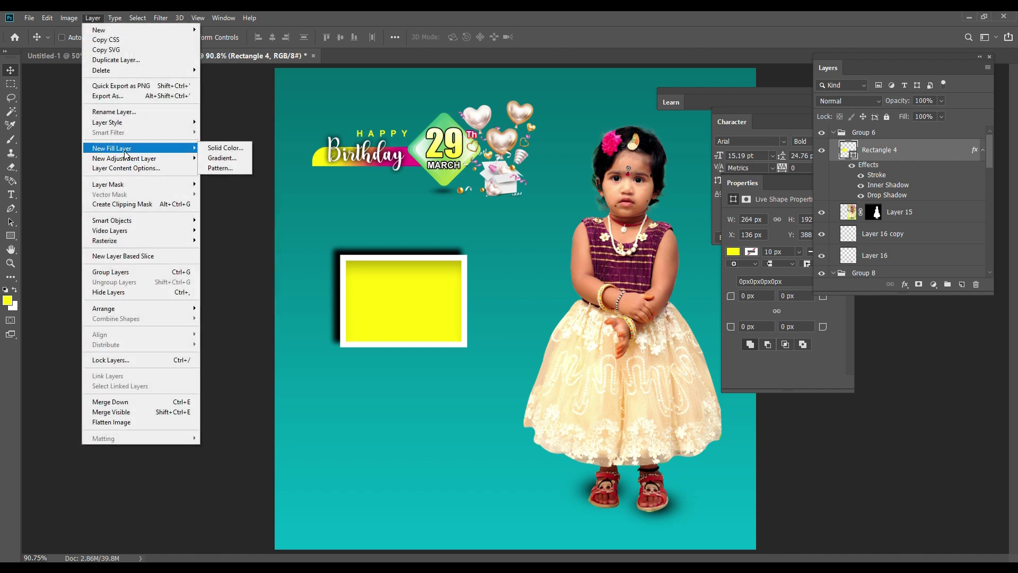
pyautogui.moveTo(107, 122)
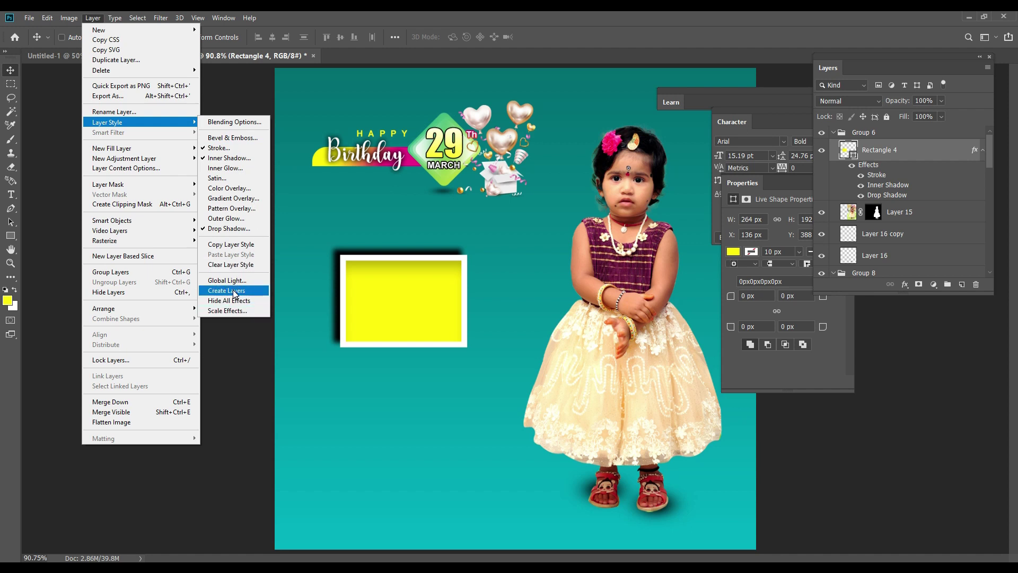
# Step: Split the yellow box's layer effects into separate layers
pyautogui.click(234, 293)
pyautogui.click(517, 218)
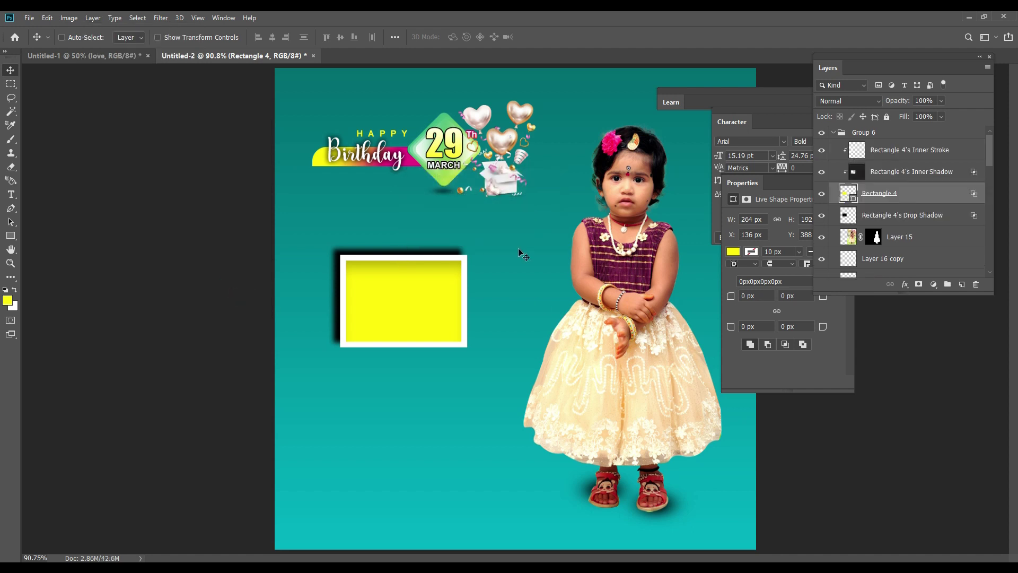
pyautogui.moveTo(464, 257); pyautogui.dragTo(371, 175)
pyautogui.hotkey('ctrl', 'z')
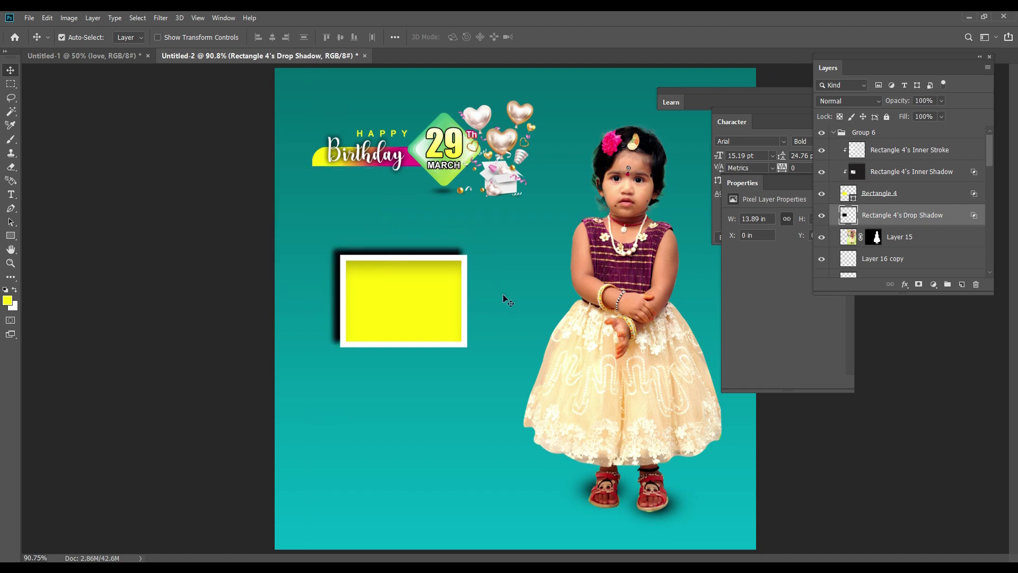
pyautogui.moveTo(461, 259); pyautogui.dragTo(474, 316)
pyautogui.hotkey('ctrl', 'z')
pyautogui.moveTo(445, 256); pyautogui.dragTo(456, 308)
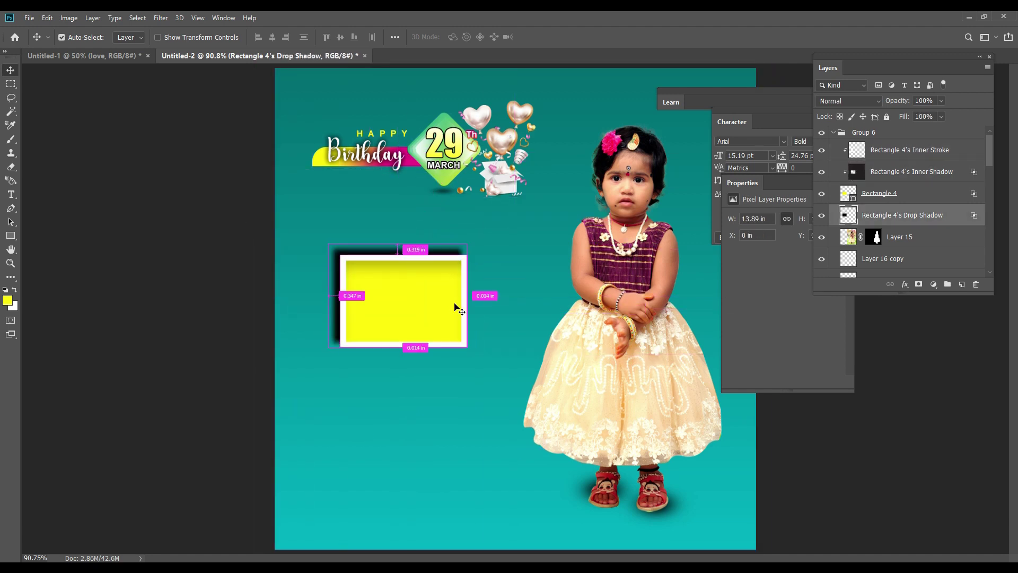
# Step: Warp the drop shadow by bending its corners and lower its opacity to 40%
pyautogui.hotkey('ctrl', 't')
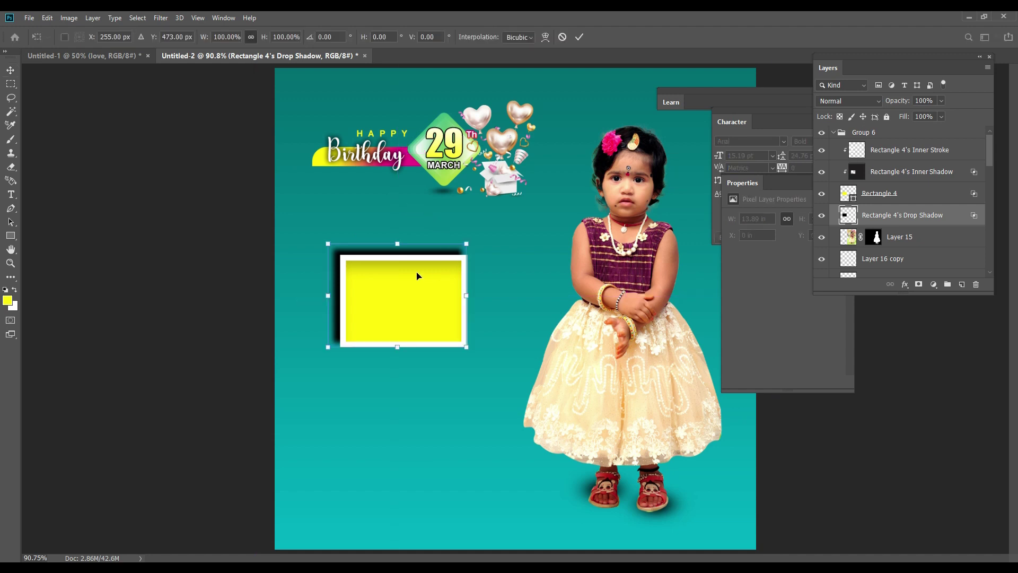
pyautogui.rightClick(411, 256)
pyautogui.click(442, 314)
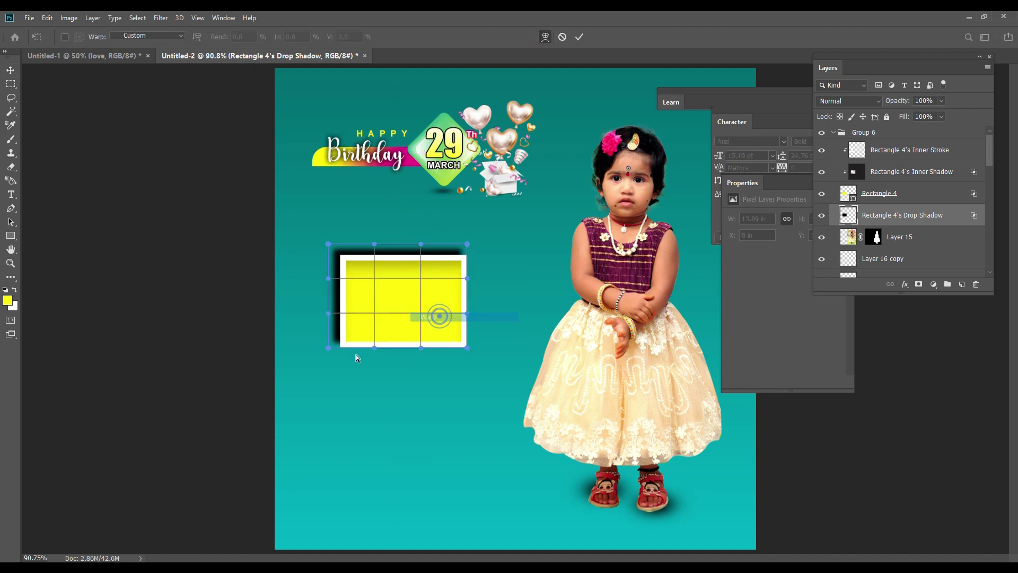
pyautogui.moveTo(328, 348); pyautogui.dragTo(348, 337)
pyautogui.moveTo(467, 245); pyautogui.dragTo(456, 271)
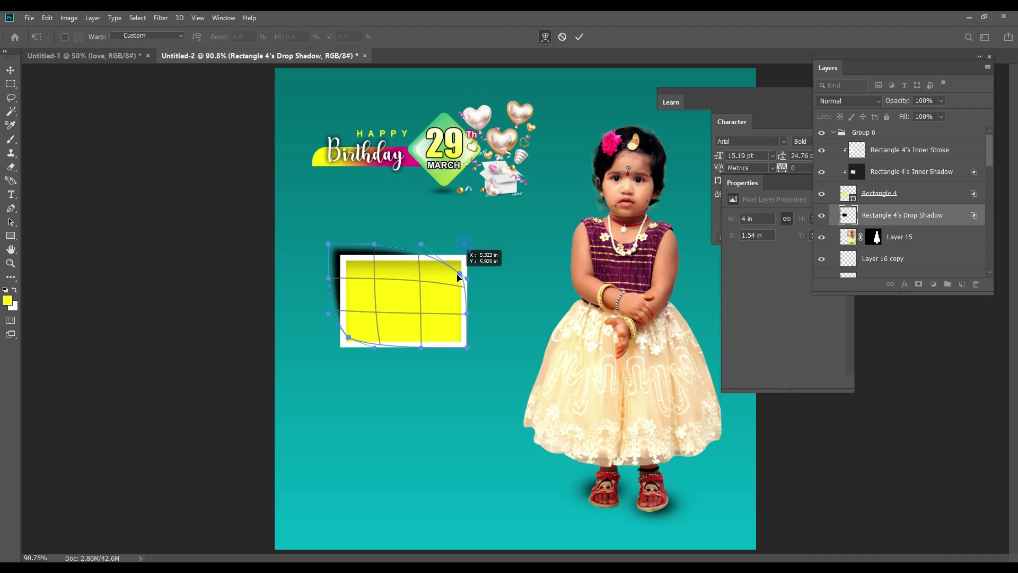
pyautogui.press('Return')
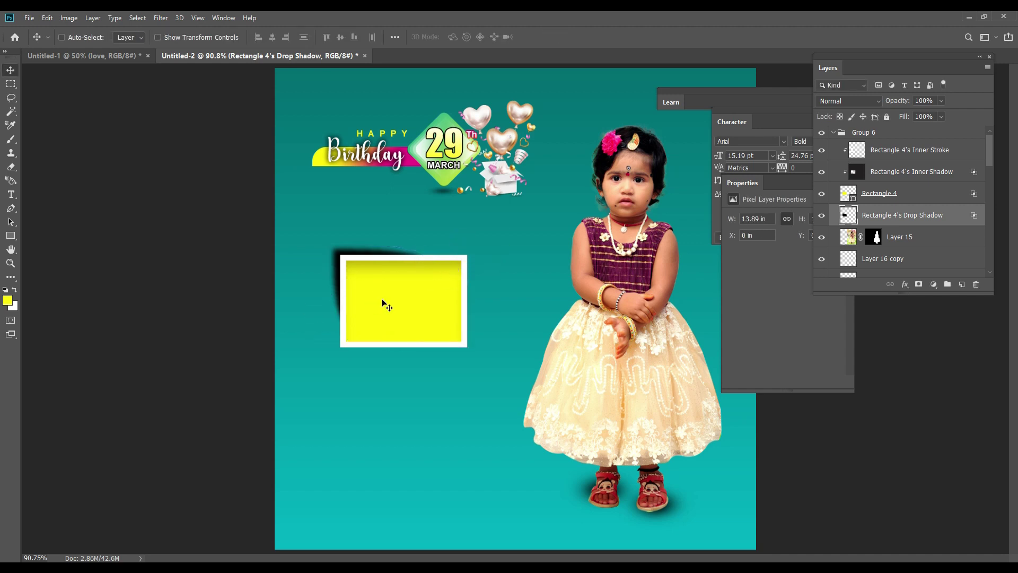
pyautogui.moveTo(383, 304); pyautogui.dragTo(379, 300)
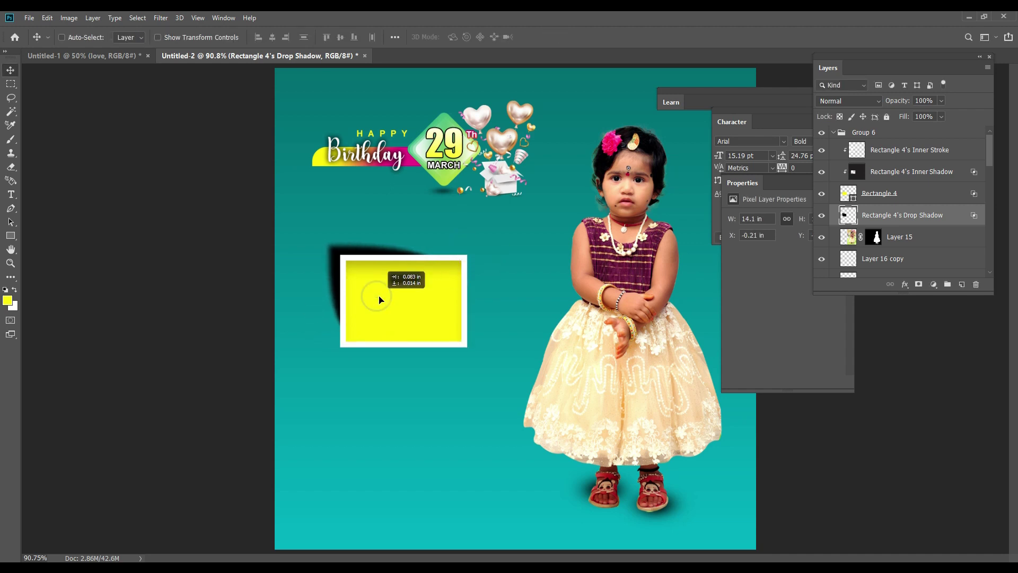
pyautogui.press('5')
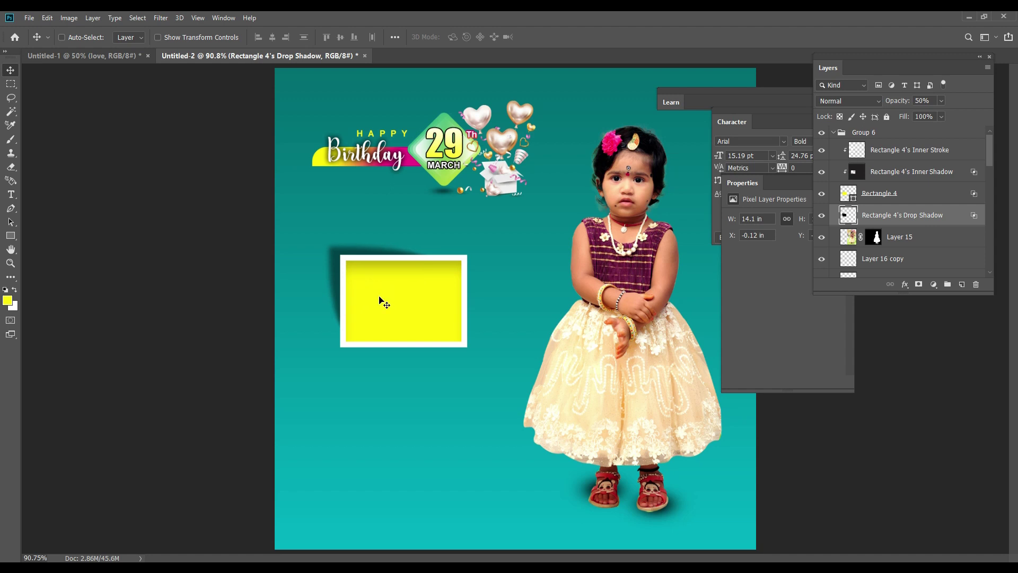
pyautogui.press('4')
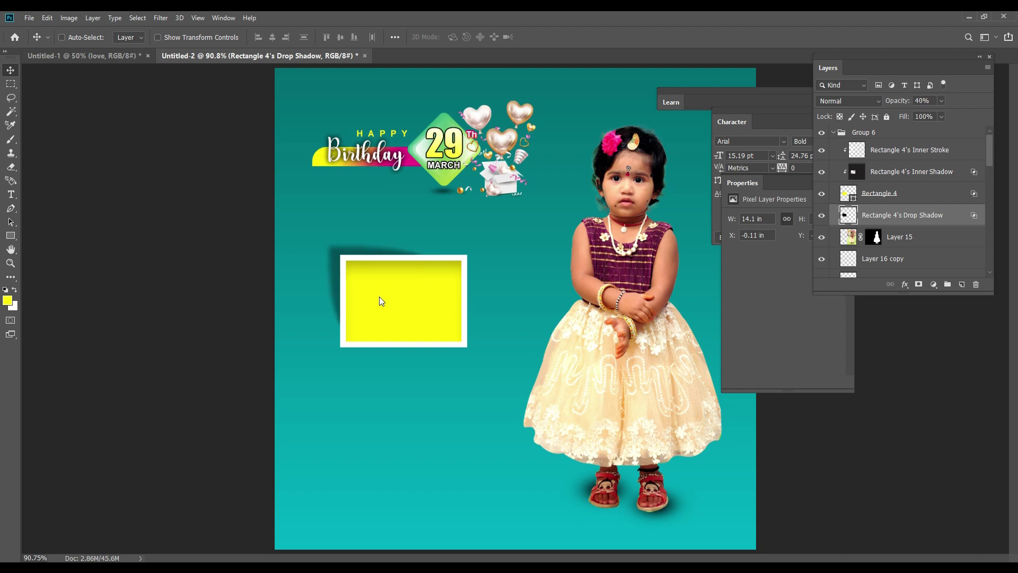
# Step: Select the frame's Group 6, Rectangle 4 and inner stroke layers from the canvas
pyautogui.rightClick(412, 308)
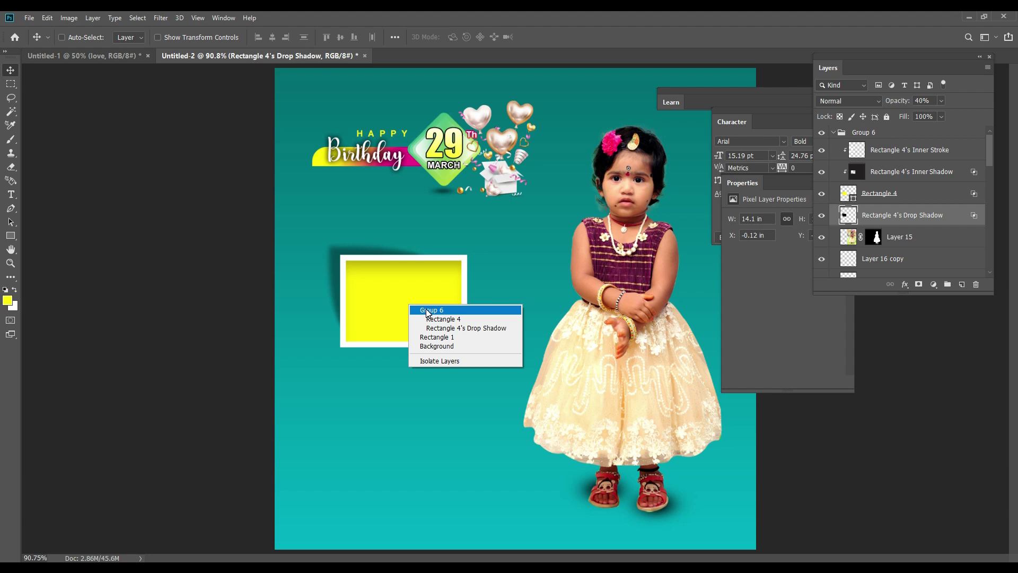
pyautogui.moveTo(411, 307); pyautogui.dragTo(416, 248)
pyautogui.rightClick(419, 329)
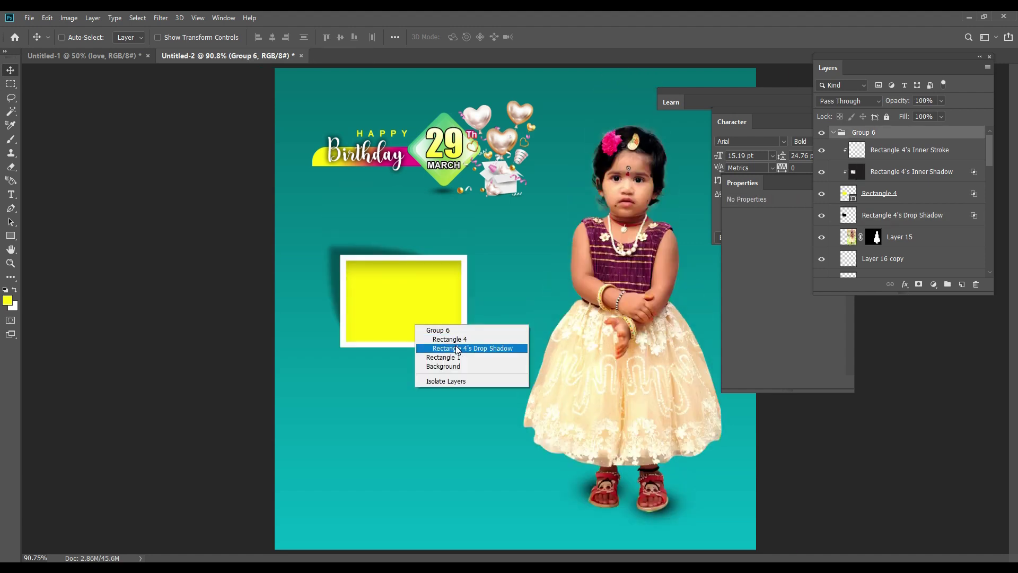
pyautogui.click(440, 345)
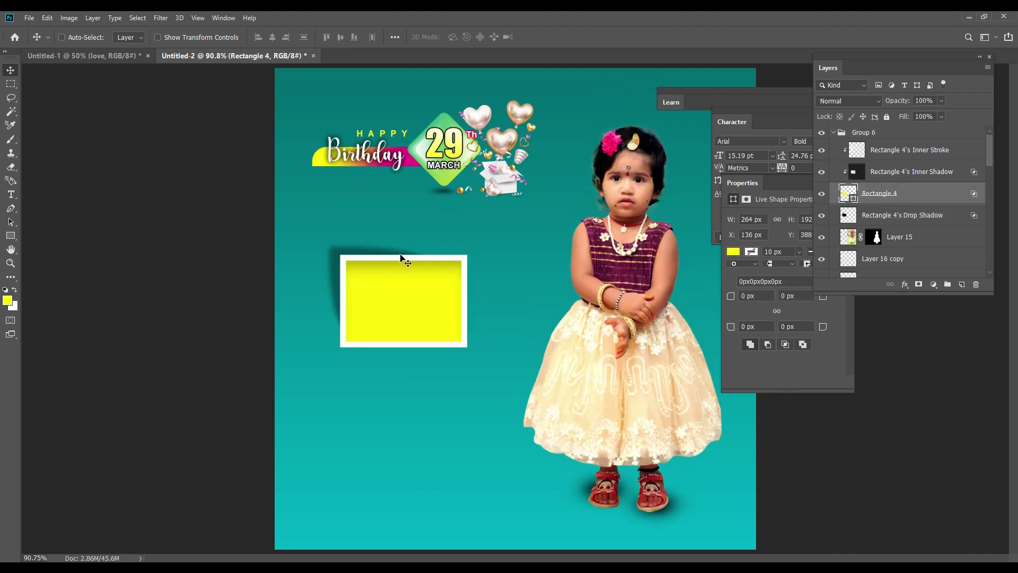
pyautogui.rightClick(402, 256)
pyautogui.click(416, 270)
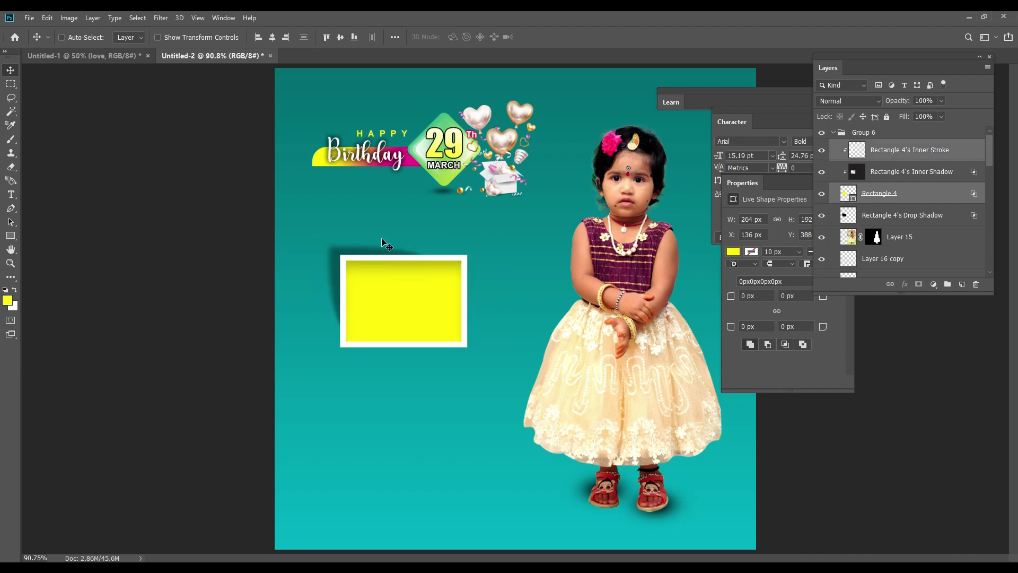
pyautogui.moveTo(381, 240); pyautogui.dragTo(382, 180)
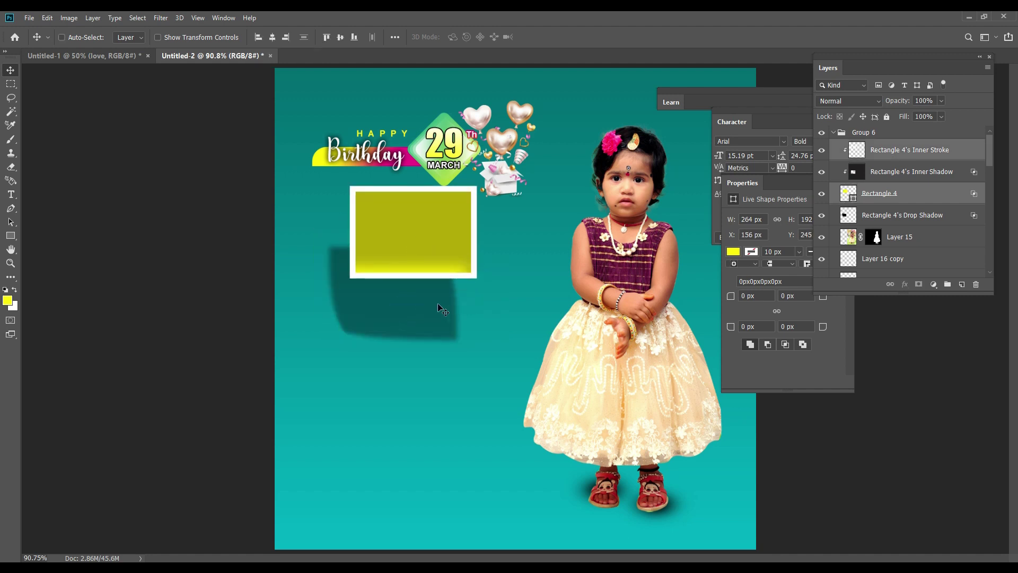
pyautogui.hotkey('ctrl', 'z')
# Step: Group the frame's layers into Group 9
pyautogui.rightClick(337, 254)
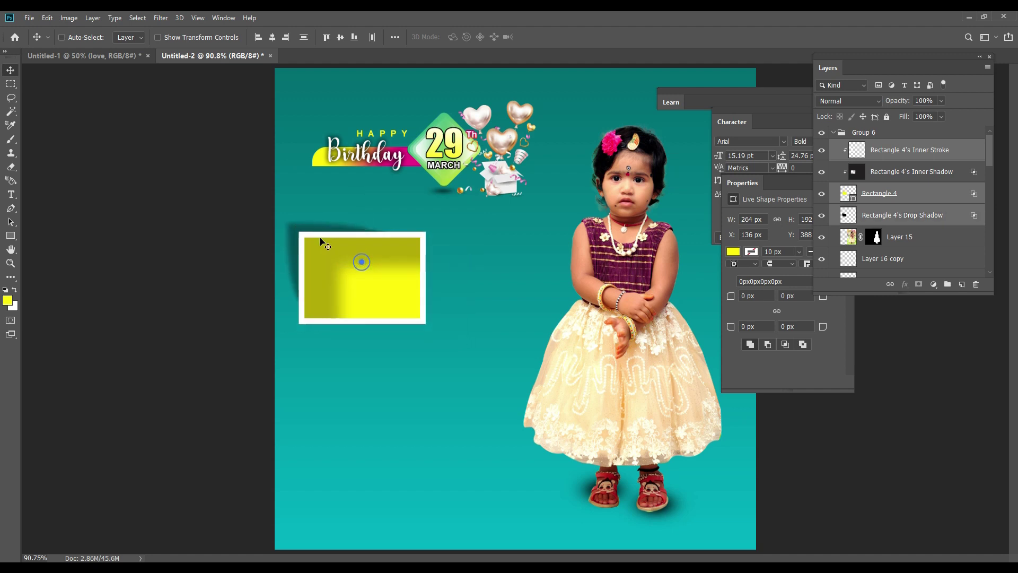
pyautogui.press('ctrl')
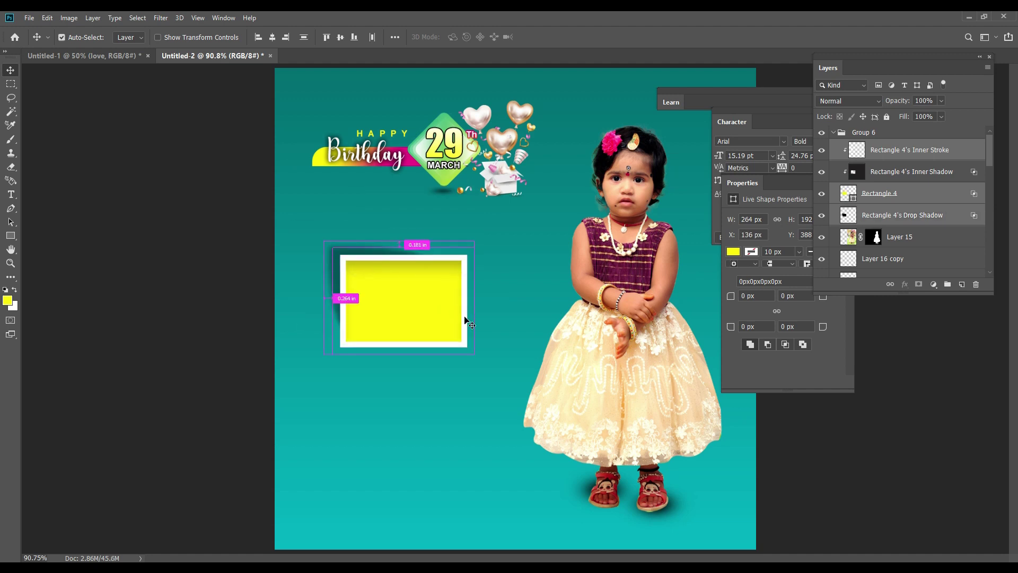
pyautogui.hotkey('ctrl', 'g')
pyautogui.moveTo(466, 320)
pyautogui.mouseDown()
pyautogui.moveTo(409, 263)
pyautogui.moveTo(420, 399)
pyautogui.mouseUp()
pyautogui.hotkey('ctrl', 'z')
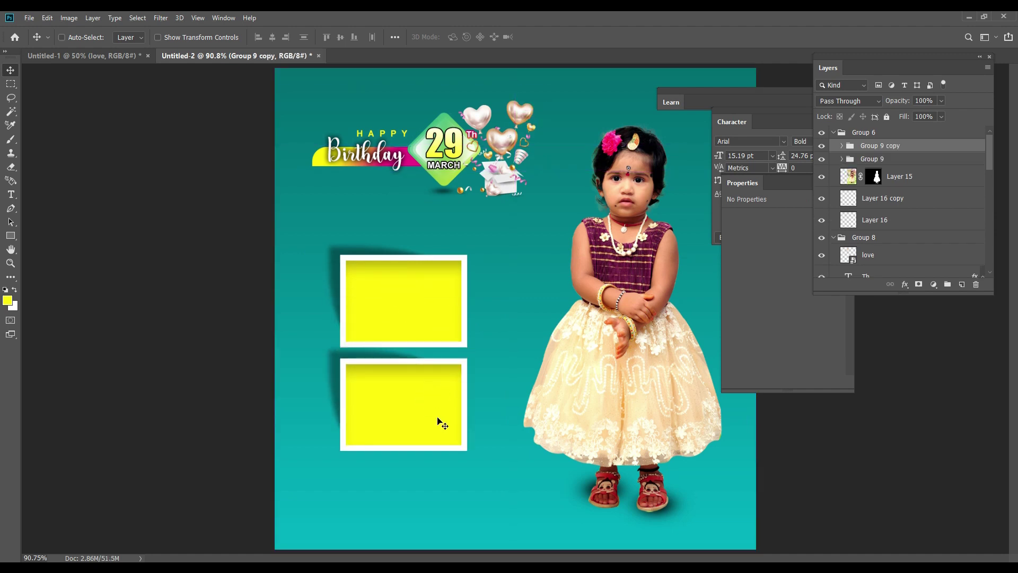
# Step: Rotate the copied frame group 180° and move it toward the first frame
pyautogui.hotkey('ctrl', 't')
pyautogui.rightClick(436, 376)
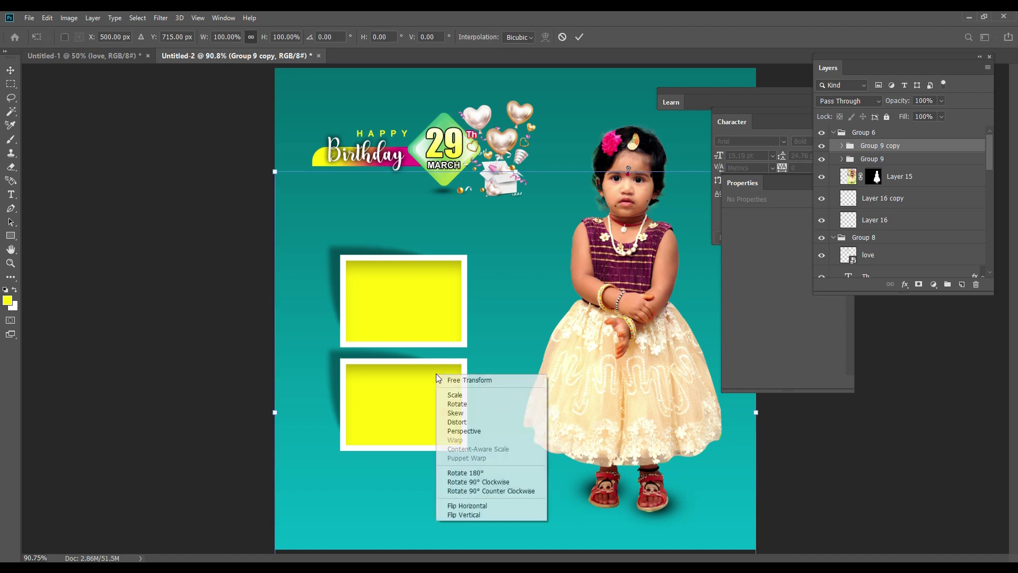
pyautogui.click(494, 474)
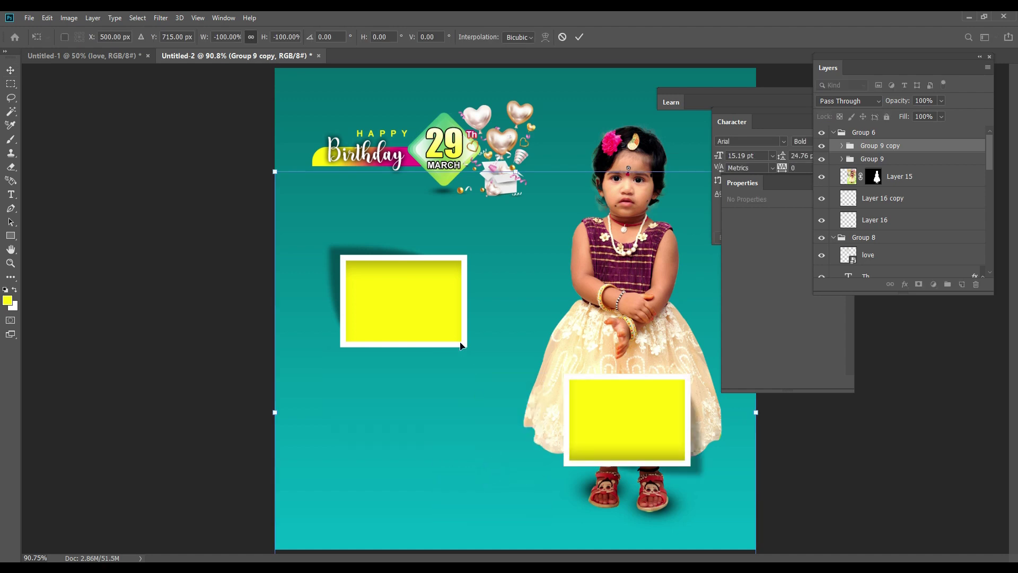
pyautogui.press('Return')
pyautogui.moveTo(646, 432); pyautogui.dragTo(571, 397)
# Step: Nudge the rotated frame into place below-right of the first, over the girl's dress
pyautogui.press('Right')
pyautogui.press('Right')
pyautogui.press('Right')
pyautogui.press('Right')
pyautogui.press('Right')
pyautogui.press('Down')
pyautogui.press('Down')
pyautogui.press('Down')
pyautogui.press('Down')
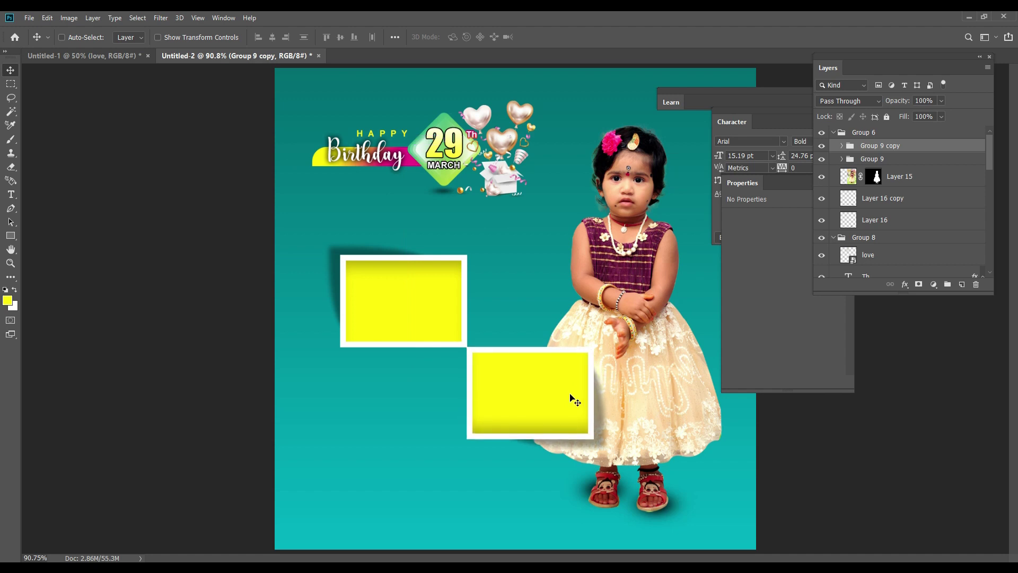
pyautogui.press('Right')
pyautogui.press('Down')
pyautogui.press('Left')
pyautogui.press('Up')
pyautogui.press('Down')
pyautogui.press('Up')
pyautogui.press('Up')
pyautogui.hotkey('shift', 'Right')
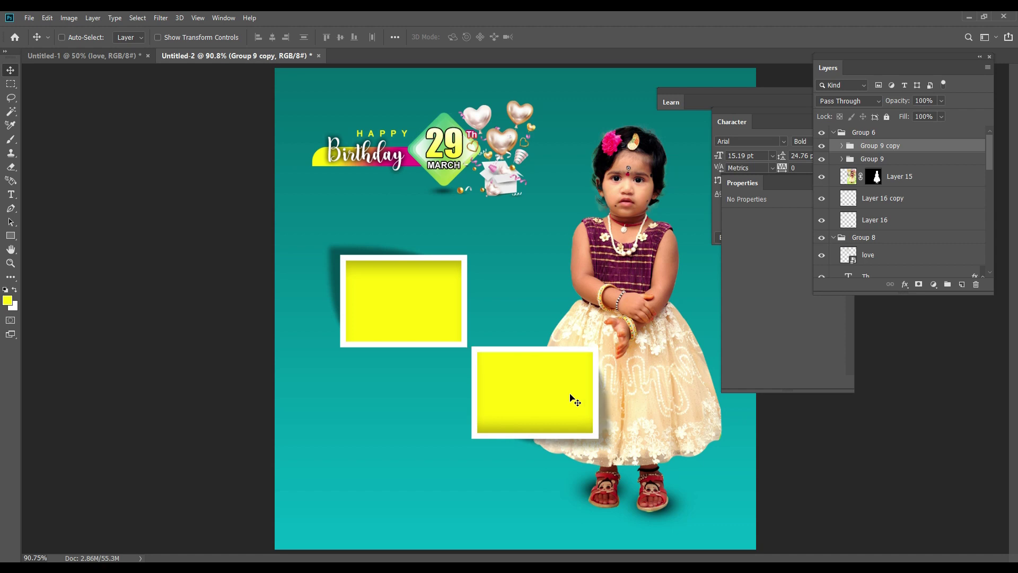
pyautogui.hotkey('shift', 'Down')
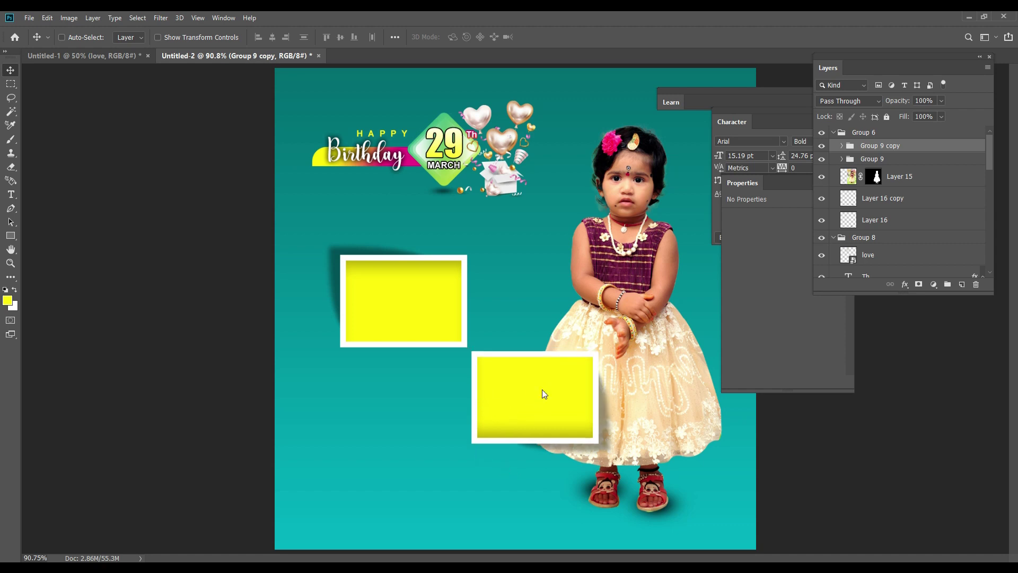
pyautogui.moveTo(542, 394); pyautogui.dragTo(546, 367)
pyautogui.hotkey('ctrl', 'z')
pyautogui.rightClick(539, 378)
pyautogui.click(562, 396)
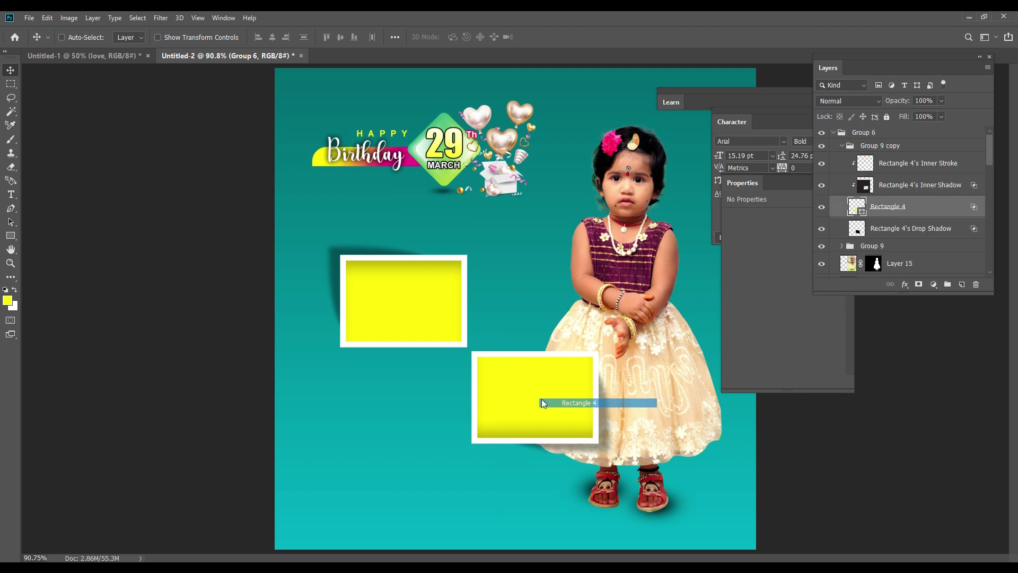
pyautogui.rightClick(529, 388)
pyautogui.click(564, 402)
pyautogui.moveTo(564, 402); pyautogui.dragTo(525, 342)
pyautogui.hotkey('ctrl', 'z')
pyautogui.rightClick(552, 391)
pyautogui.click(562, 399)
pyautogui.moveTo(507, 377); pyautogui.dragTo(485, 354)
pyautogui.hotkey('ctrl', 'z')
pyautogui.rightClick(420, 293)
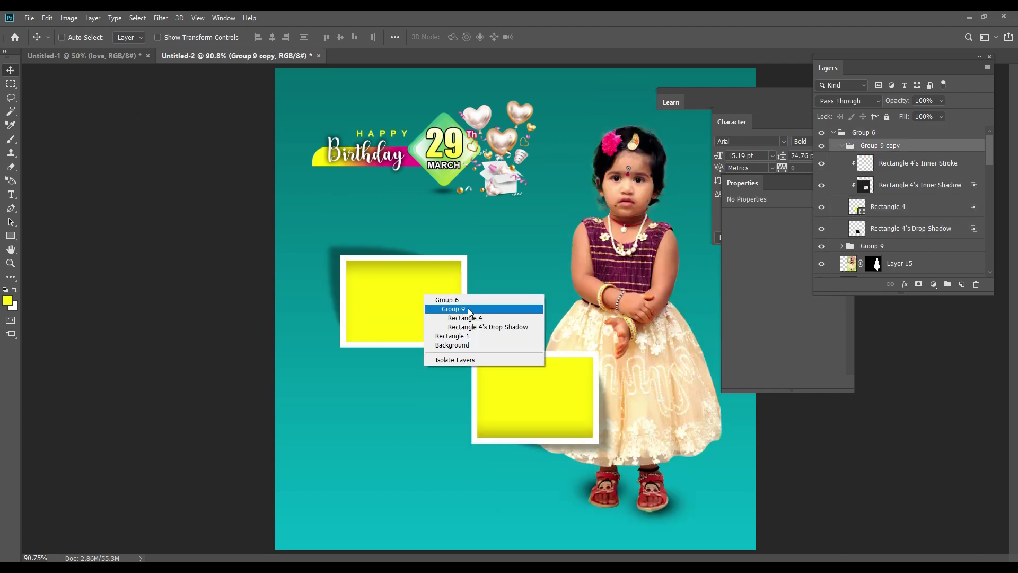
pyautogui.click(441, 307)
pyautogui.moveTo(431, 304); pyautogui.dragTo(370, 256)
pyautogui.hotkey('ctrl', 'z')
pyautogui.moveTo(513, 387); pyautogui.dragTo(555, 445)
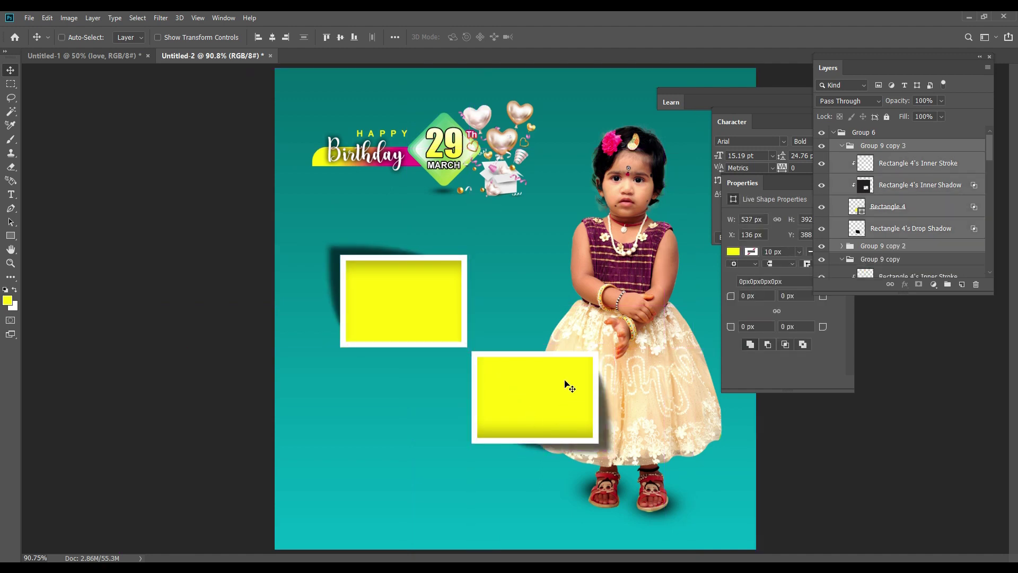
pyautogui.rightClick(565, 381)
pyautogui.press('Escape')
pyautogui.hotkey('ctrl', 't')
pyautogui.rightClick(541, 375)
pyautogui.click(594, 473)
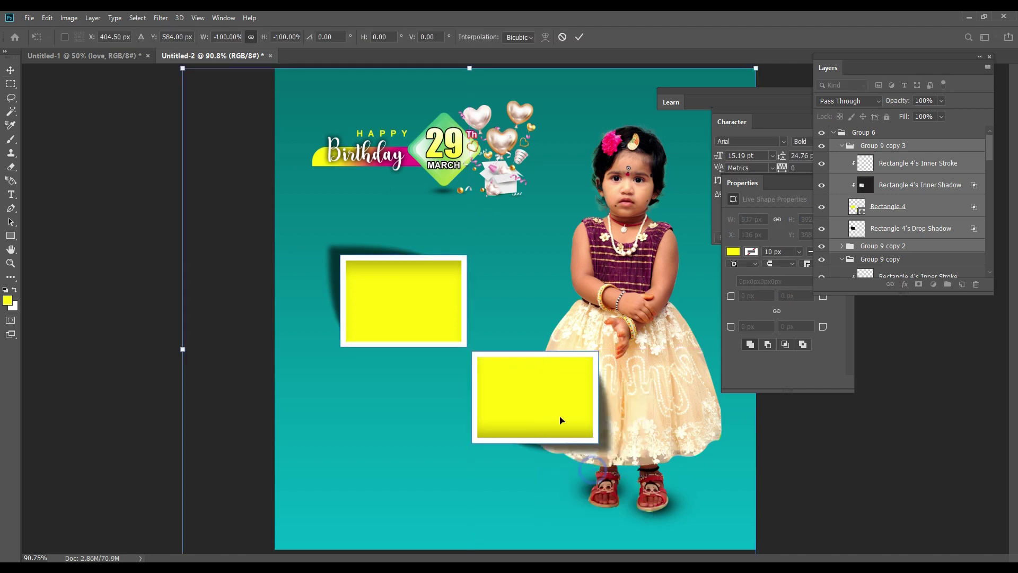
pyautogui.hotkey('ctrl', 'z')
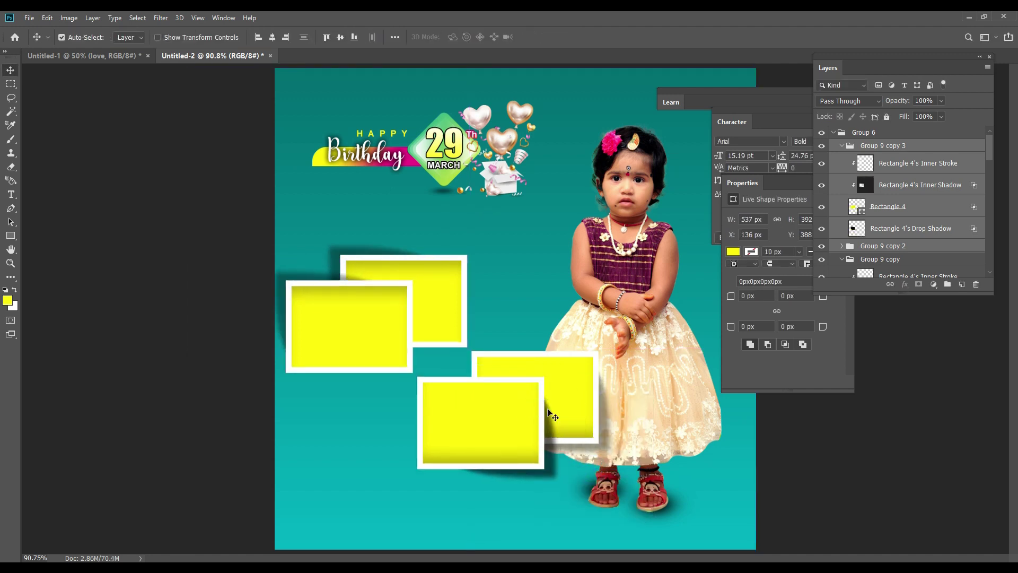
pyautogui.rightClick(546, 401)
pyautogui.click(598, 493)
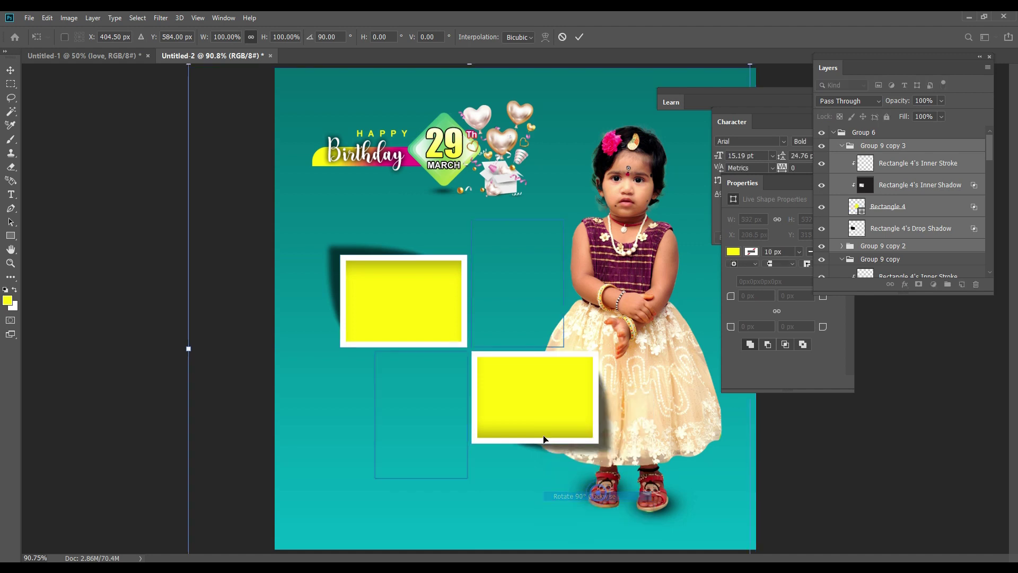
pyautogui.hotkey('ctrl', 'z')
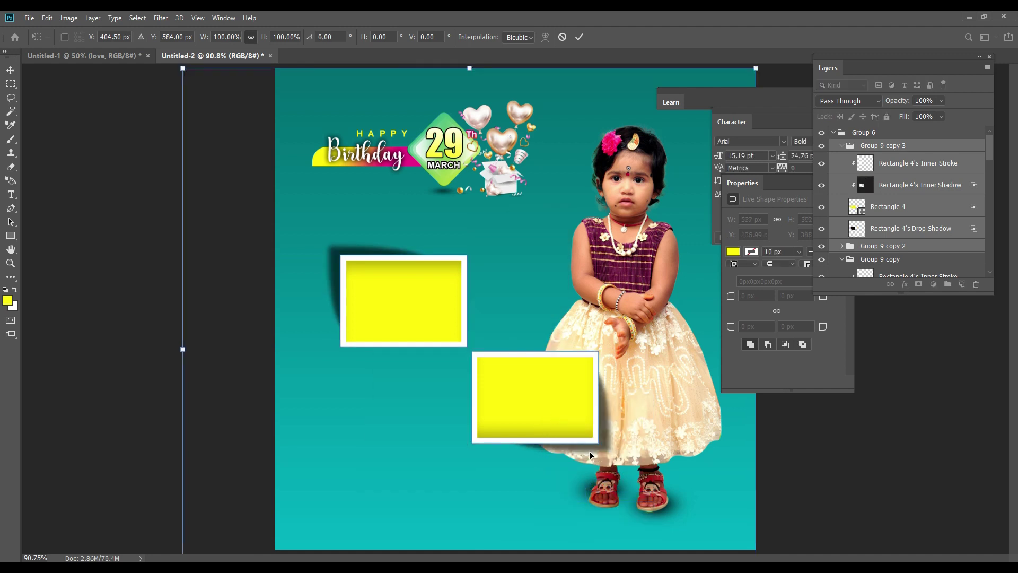
pyautogui.press('Return')
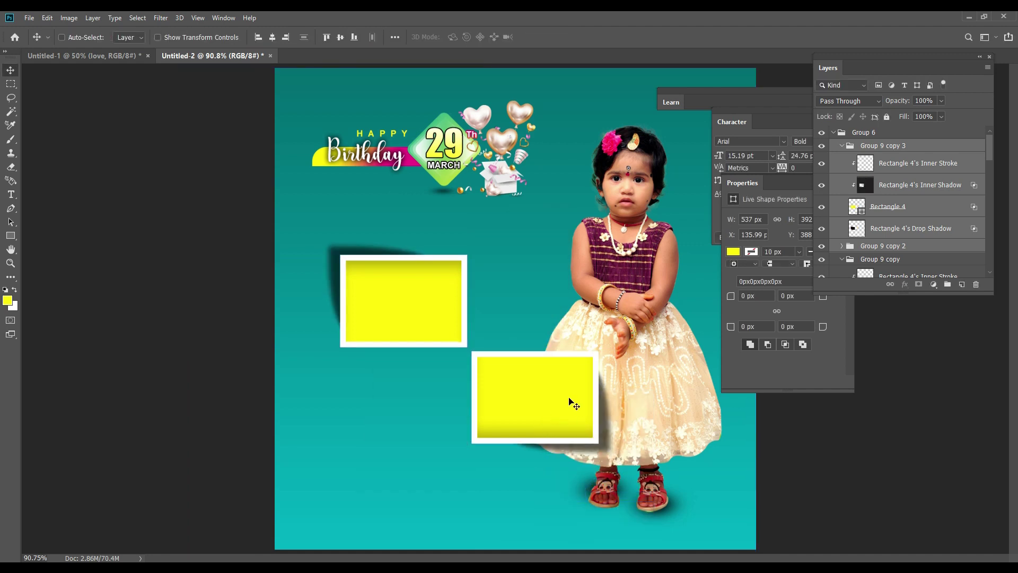
pyautogui.hotkey('ctrl', 'z')
pyautogui.hotkey('ctrl', 'shift', 'z')
pyautogui.hotkey('ctrl', 'z')
# Step: Duplicate the lower frame group by Alt-dragging a copy above it
pyautogui.rightClick(528, 387)
pyautogui.click(537, 399)
pyautogui.moveTo(527, 381); pyautogui.dragTo(532, 346)
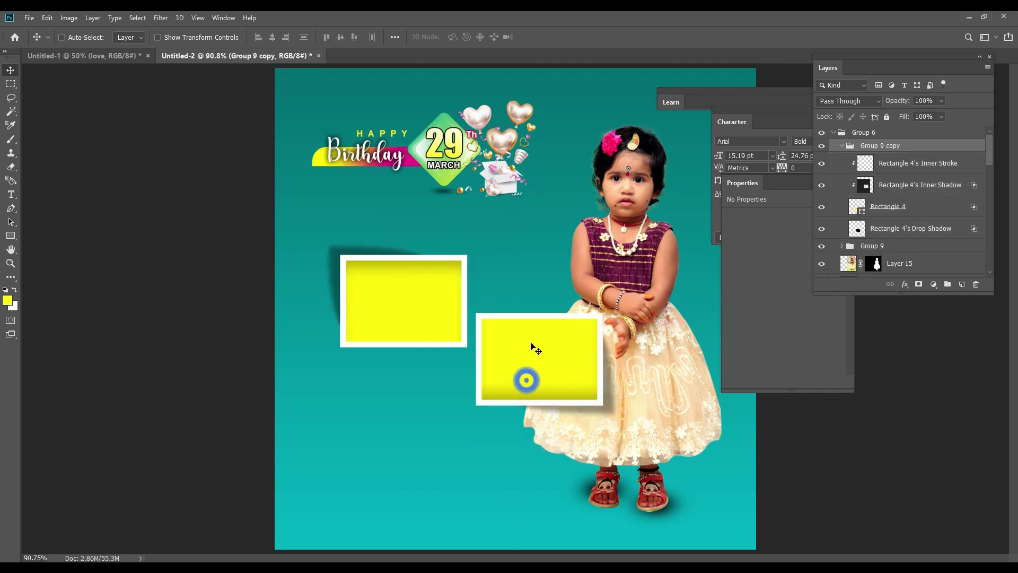
pyautogui.hotkey('ctrl', 'z')
pyautogui.moveTo(519, 409); pyautogui.dragTo(528, 297)
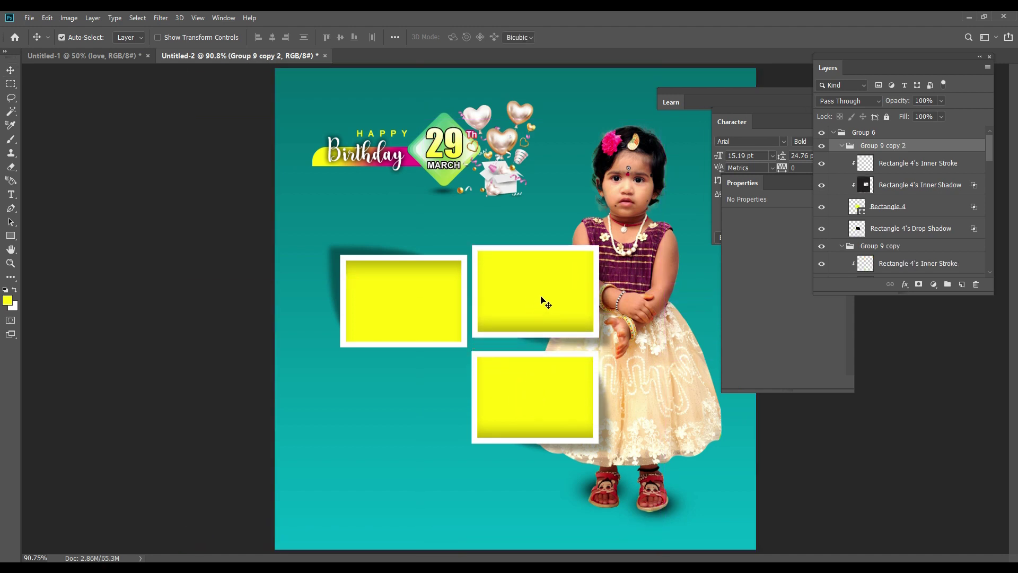
# Step: Scale the duplicate frame down to about 79%, rotate it upside down, and place it beside the others
pyautogui.hotkey('ctrl', 't')
pyautogui.moveTo(665, 524)
pyautogui.mouseDown()
pyautogui.moveTo(563, 423)
pyautogui.moveTo(601, 460)
pyautogui.mouseUp()
pyautogui.moveTo(467, 277)
pyautogui.mouseDown()
pyautogui.moveTo(505, 326)
pyautogui.moveTo(455, 268)
pyautogui.mouseUp()
pyautogui.press('Return')
pyautogui.hotkey('ctrl', 'z')
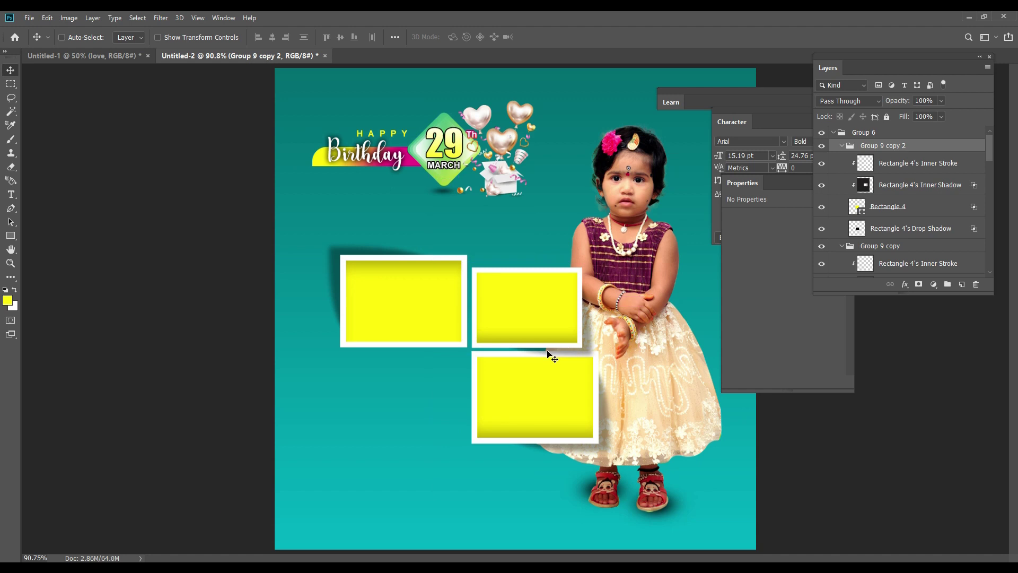
pyautogui.hotkey('ctrl', 't')
pyautogui.moveTo(663, 524); pyautogui.dragTo(351, 240)
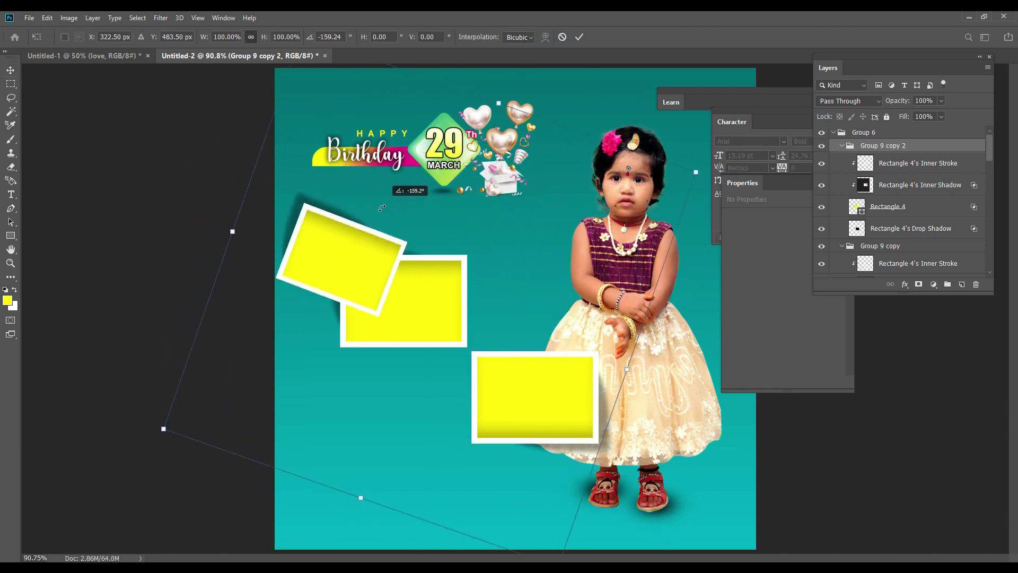
pyautogui.press('Return')
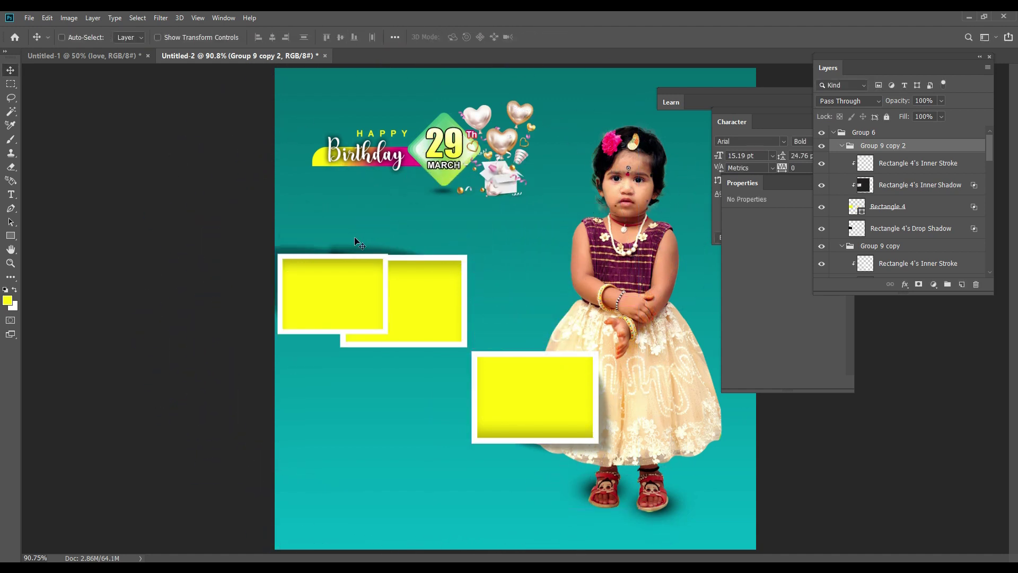
pyautogui.moveTo(334, 282); pyautogui.dragTo(531, 291)
# Step: Flip the third frame horizontally and position it right of the first frame
pyautogui.hotkey('ctrl', 't')
pyautogui.rightClick(531, 291)
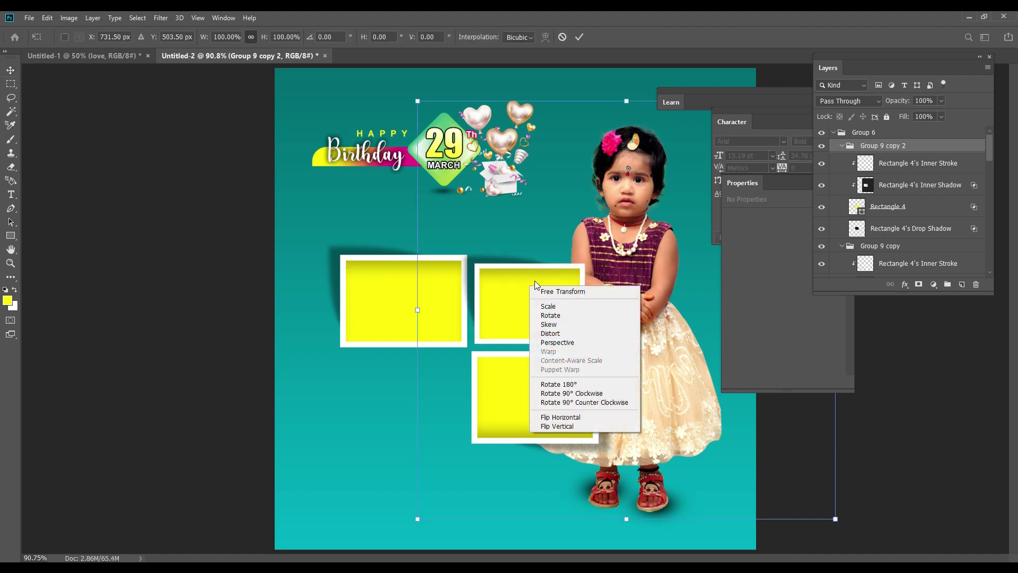
pyautogui.click(570, 419)
pyautogui.moveTo(719, 301); pyautogui.dragTo(518, 303)
pyautogui.press('Left')
pyautogui.press('Left')
pyautogui.press('Left')
pyautogui.press('Left')
pyautogui.press('Left')
pyautogui.press('Left')
pyautogui.press('Right')
pyautogui.press('Right')
pyautogui.press('Right')
pyautogui.press('Right')
pyautogui.press('Right')
pyautogui.press('Right')
pyautogui.press('Right')
pyautogui.press('Right')
pyautogui.press('Right')
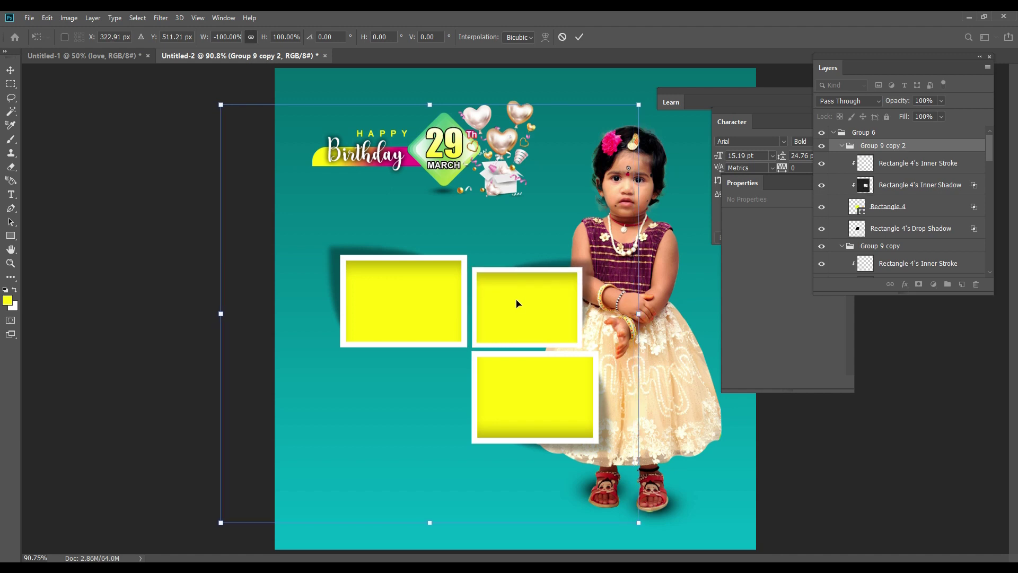
pyautogui.rightClick(560, 410)
pyautogui.click(556, 409)
pyautogui.rightClick(513, 375)
pyautogui.click(536, 365)
pyautogui.rightClick(540, 366)
pyautogui.click(562, 387)
pyautogui.press('Return')
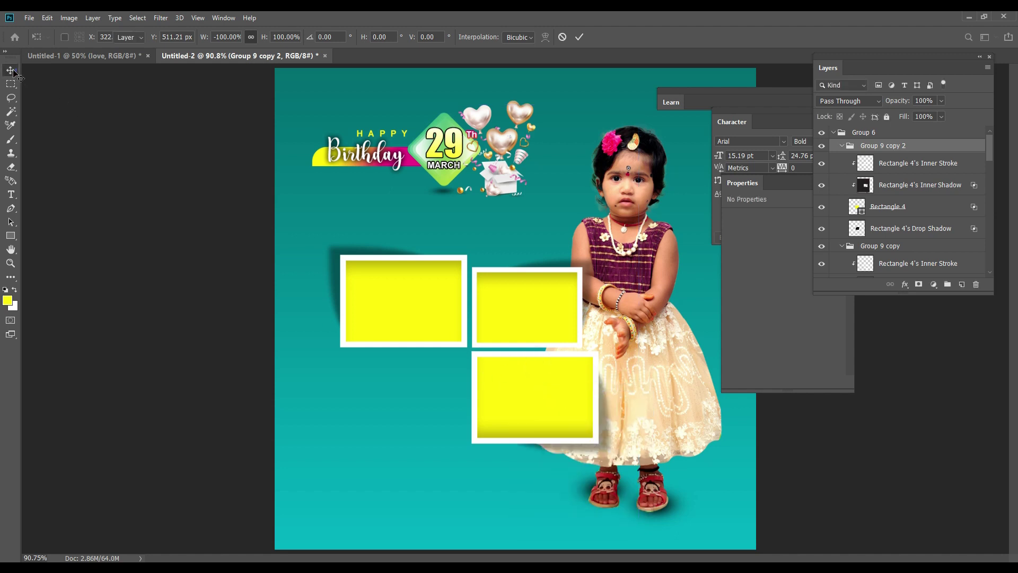
# Step: Nudge the lower frame group down slightly
pyautogui.rightClick(500, 393)
pyautogui.click(545, 409)
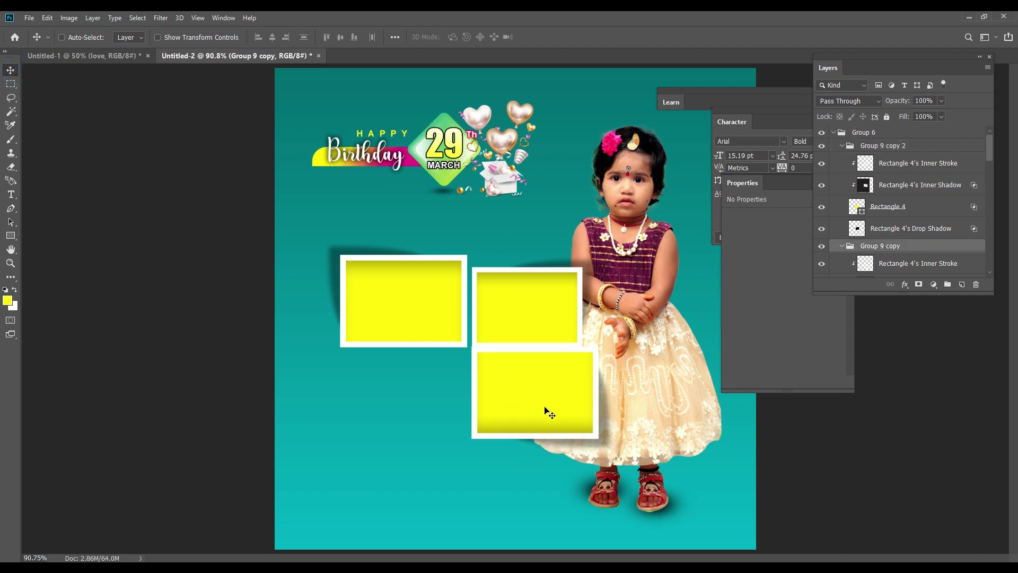
pyautogui.hotkey('shift', 'Down')
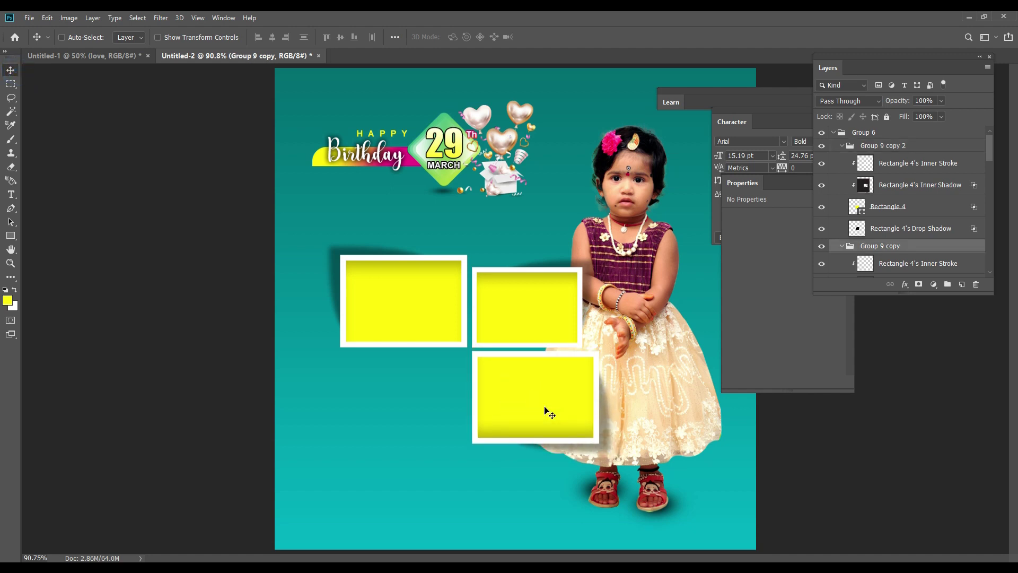
pyautogui.keyDown('ctrl'); pyautogui.click(531, 311); pyautogui.keyUp('ctrl')
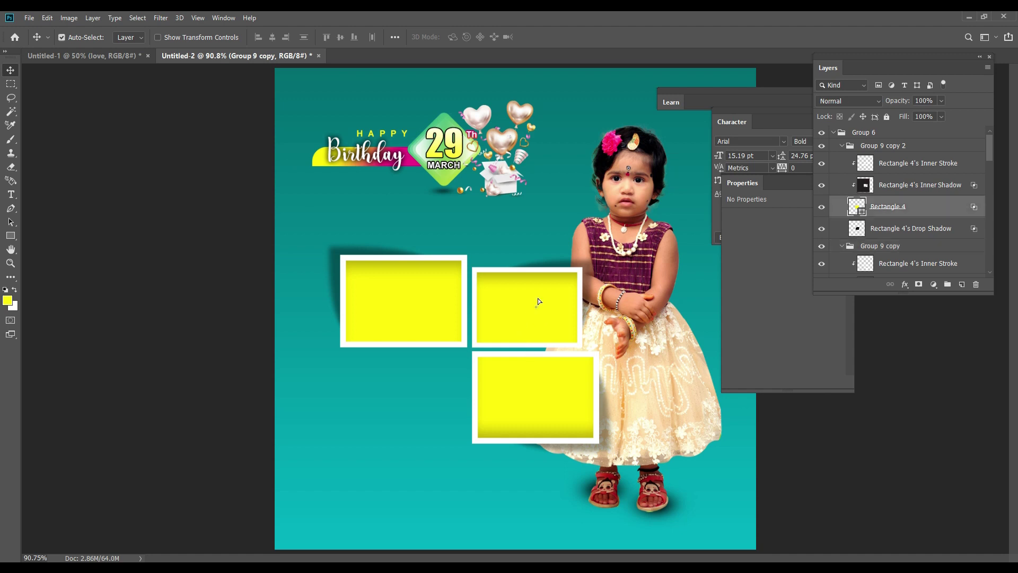
# Step: Duplicate the upper-right frame, rotate it 180°, and move it into the lower-left slot
pyautogui.rightClick(536, 297)
pyautogui.click(572, 316)
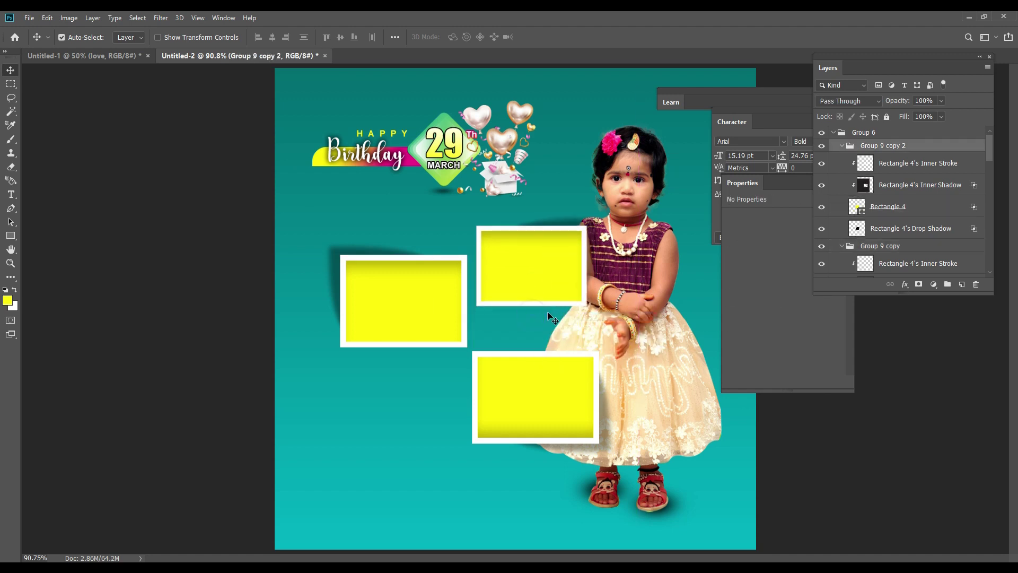
pyautogui.moveTo(548, 311); pyautogui.dragTo(514, 335)
pyautogui.hotkey('ctrl', 't')
pyautogui.rightClick(513, 335)
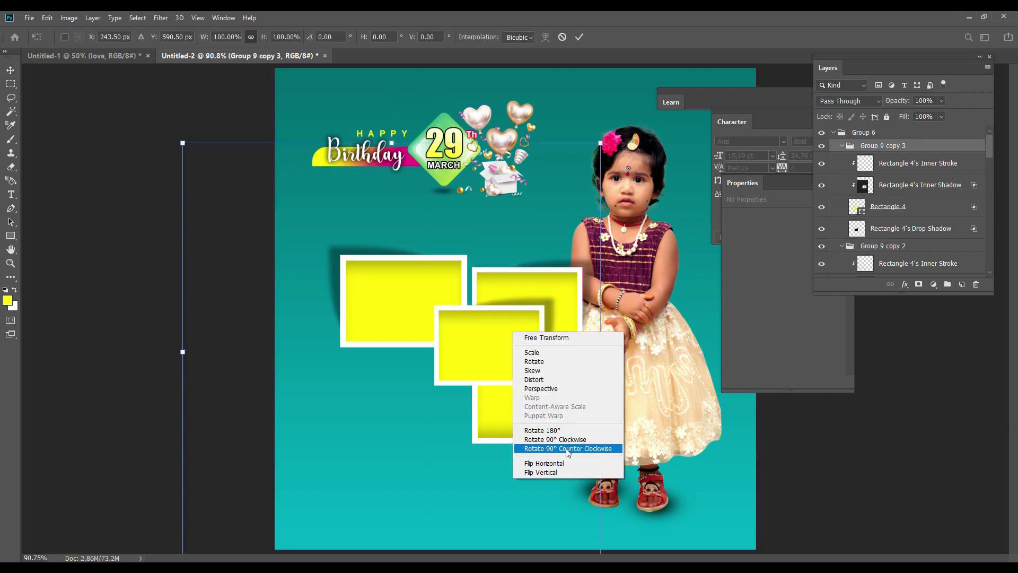
pyautogui.click(535, 431)
pyautogui.press('Return')
pyautogui.moveTo(363, 352)
pyautogui.mouseDown()
pyautogui.moveTo(407, 391)
pyautogui.moveTo(477, 393)
pyautogui.mouseUp()
# Step: Nudge the lower-left frame into alignment beneath the first frame
pyautogui.press('Up')
pyautogui.press('Up')
pyautogui.press('Up')
pyautogui.press('Right')
pyautogui.press('Right')
pyautogui.hotkey('shift', 'Down')
pyautogui.hotkey('shift', 'Right')
pyautogui.hotkey('shift', 'Left')
pyautogui.press('Right')
pyautogui.press('Right')
pyautogui.press('Right')
pyautogui.press('Right')
pyautogui.press('Right')
pyautogui.press('Left')
pyautogui.press('Left')
pyautogui.press('Left')
pyautogui.press('Up')
pyautogui.press('Up')
pyautogui.press('Left')
pyautogui.press('Left')
pyautogui.press('Left')
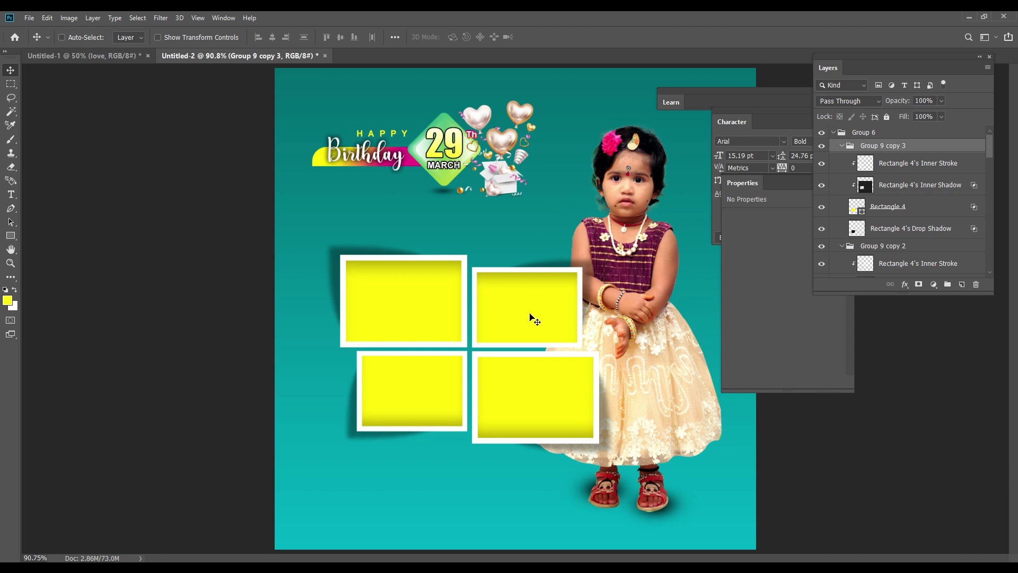
# Step: Zoom out and collapse Group 9 and its three copies in the Layers panel
pyautogui.hotkey('ctrl', '-')
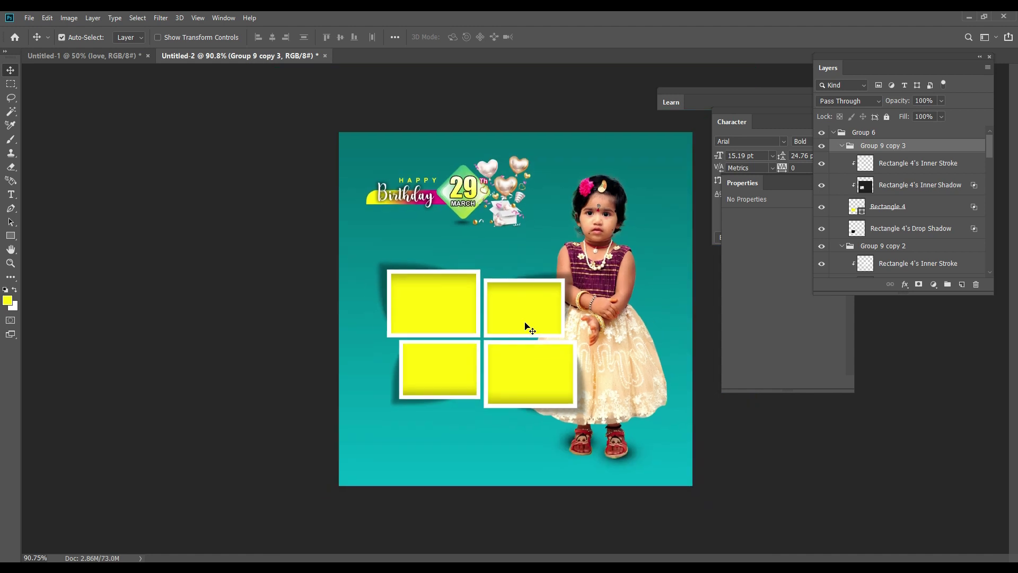
pyautogui.click(843, 146)
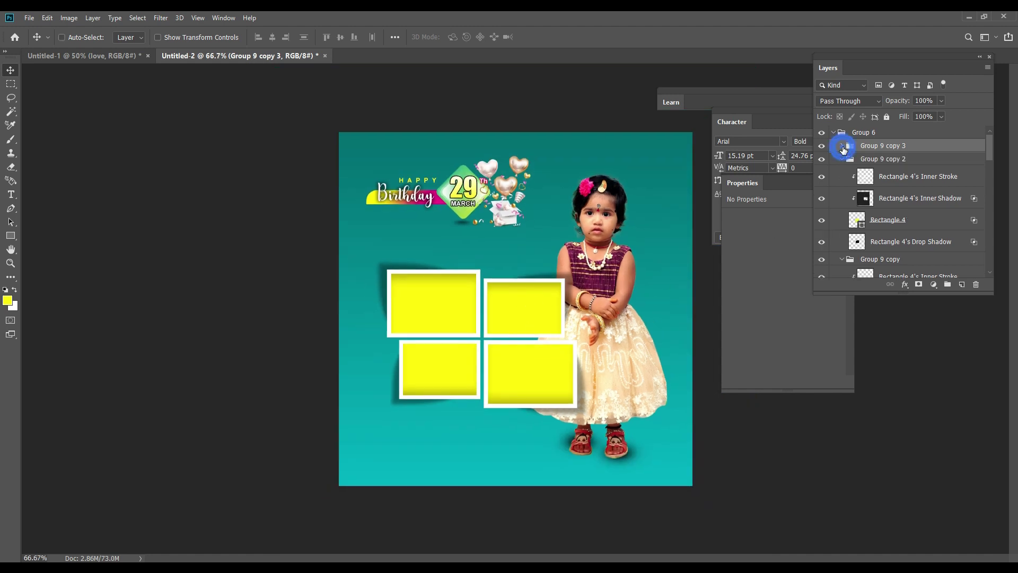
pyautogui.click(842, 160)
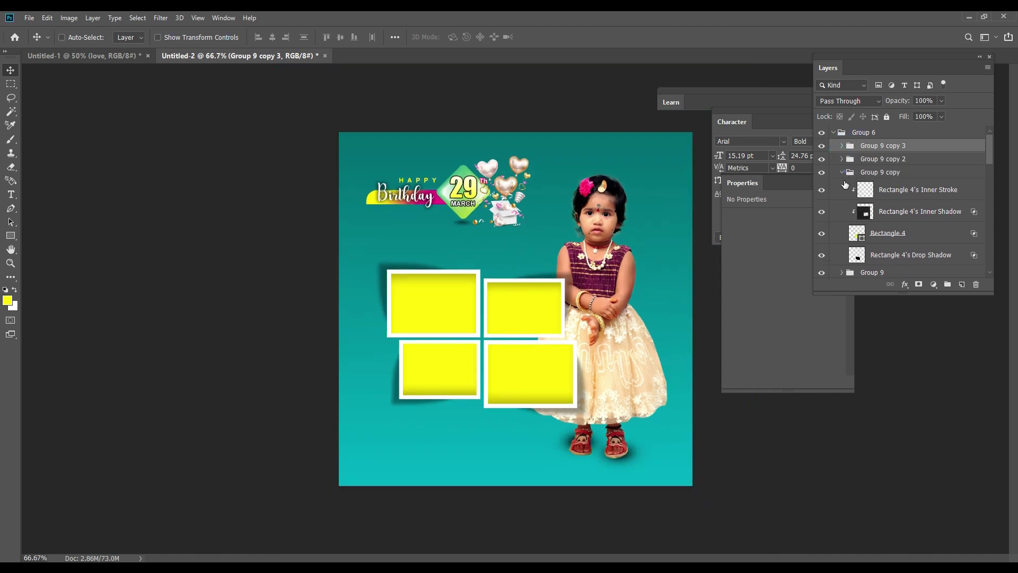
pyautogui.click(849, 172)
pyautogui.click(842, 185)
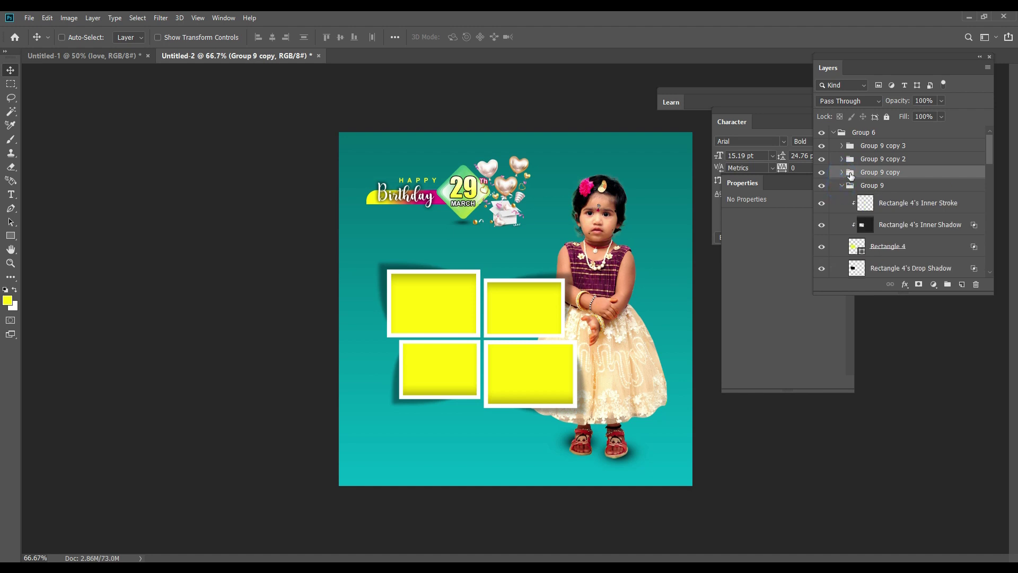
pyautogui.click(841, 187)
pyautogui.click(843, 187)
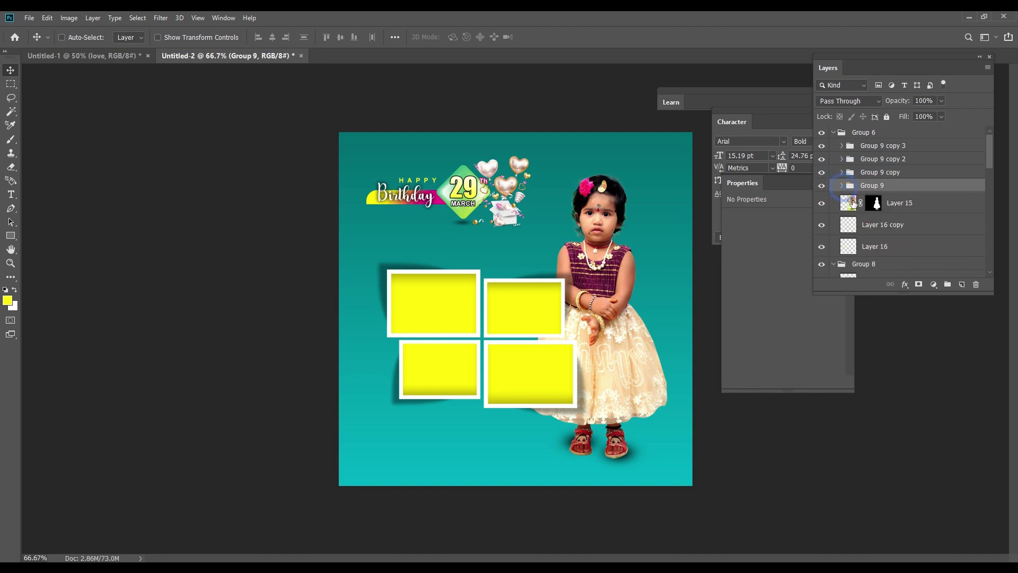
# Step: Toggle the frame groups' visibility off and on, then select all four frame groups
pyautogui.click(821, 145)
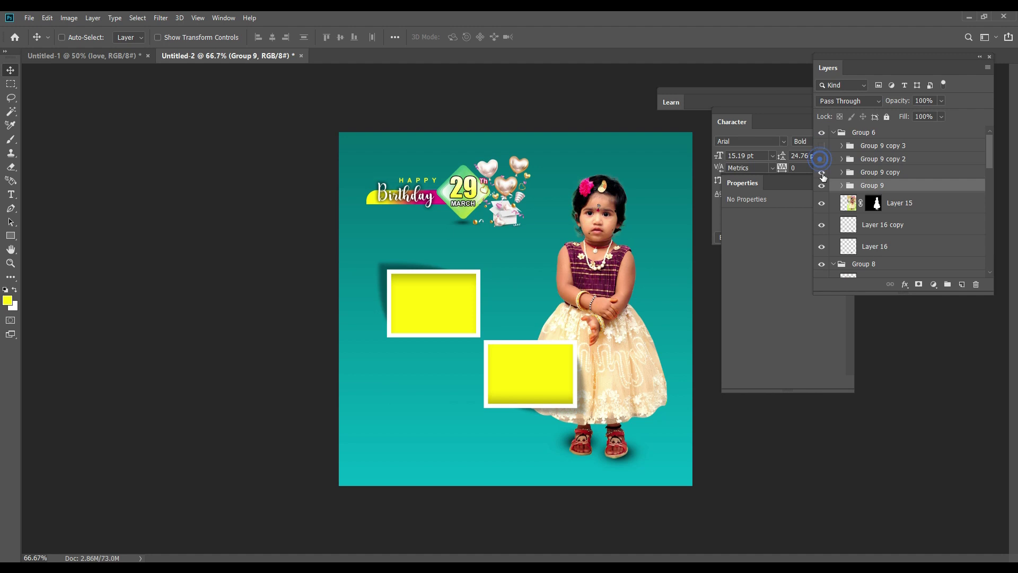
pyautogui.click(821, 171)
pyautogui.click(821, 158)
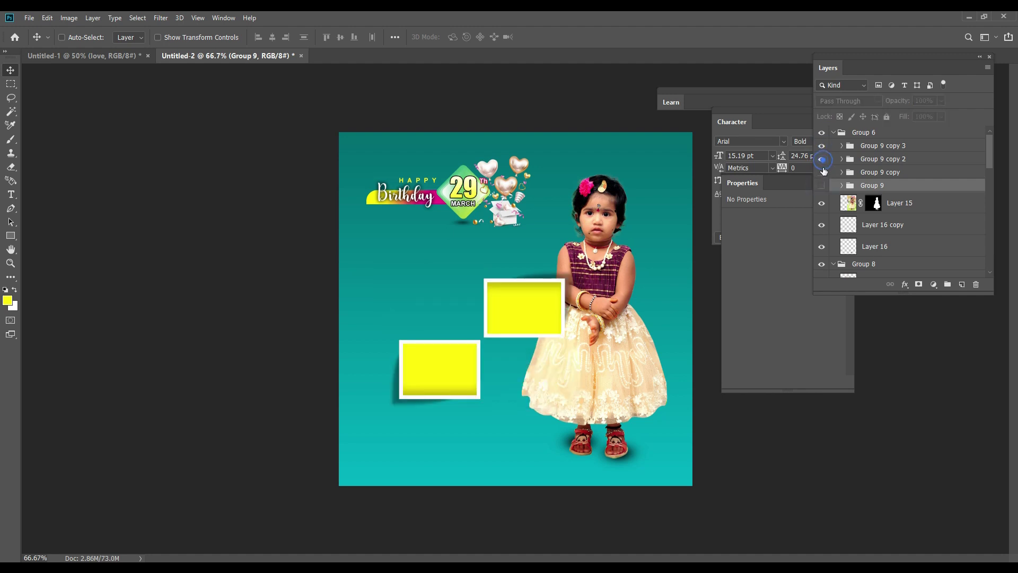
pyautogui.click(822, 186)
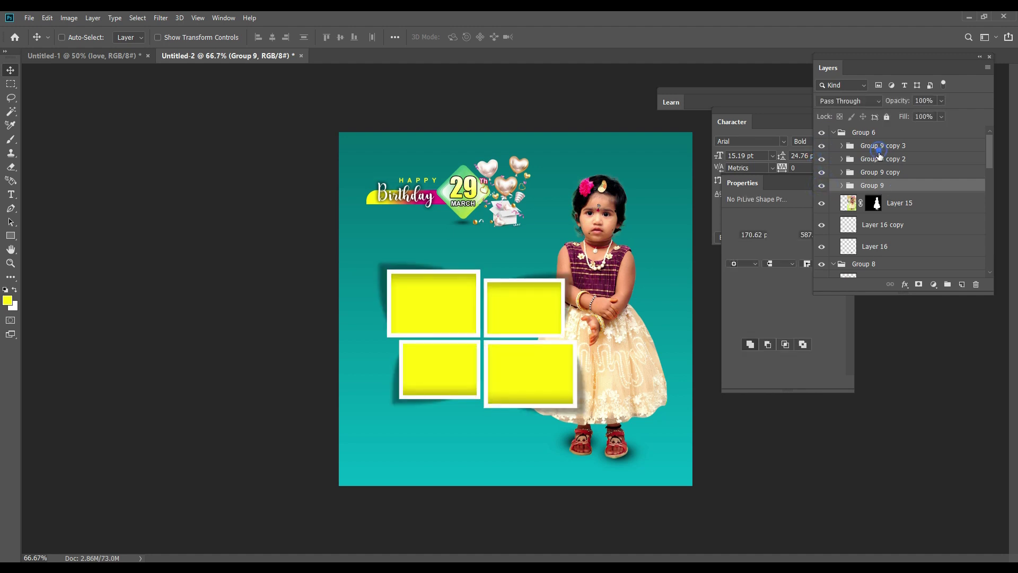
pyautogui.keyDown('shift'); pyautogui.click(884, 147); pyautogui.keyUp('shift')
# Step: Group the four frame groups as Group 10 and move it above Group 6
pyautogui.hotkey('ctrl', 'g')
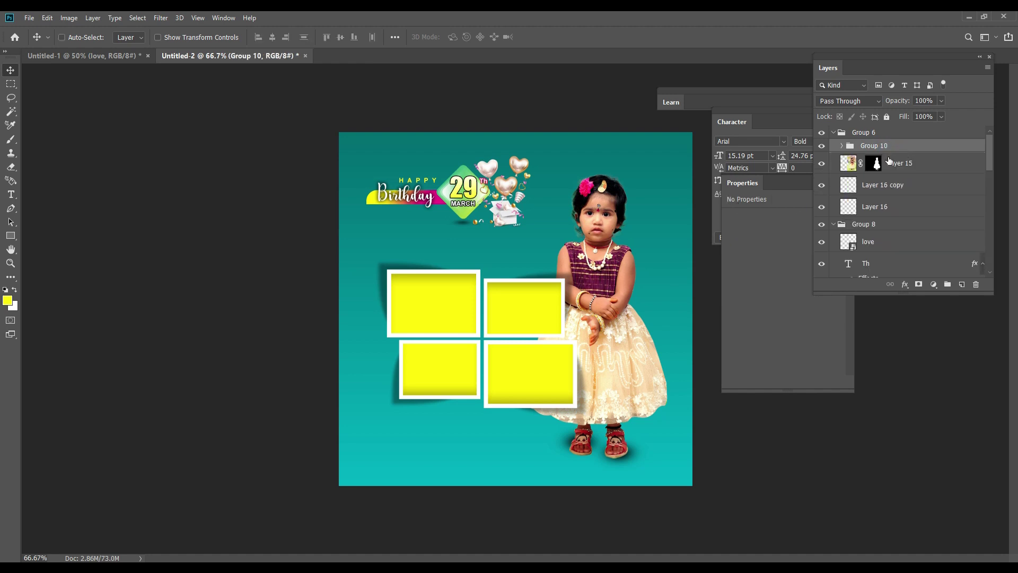
pyautogui.moveTo(871, 149); pyautogui.dragTo(880, 129)
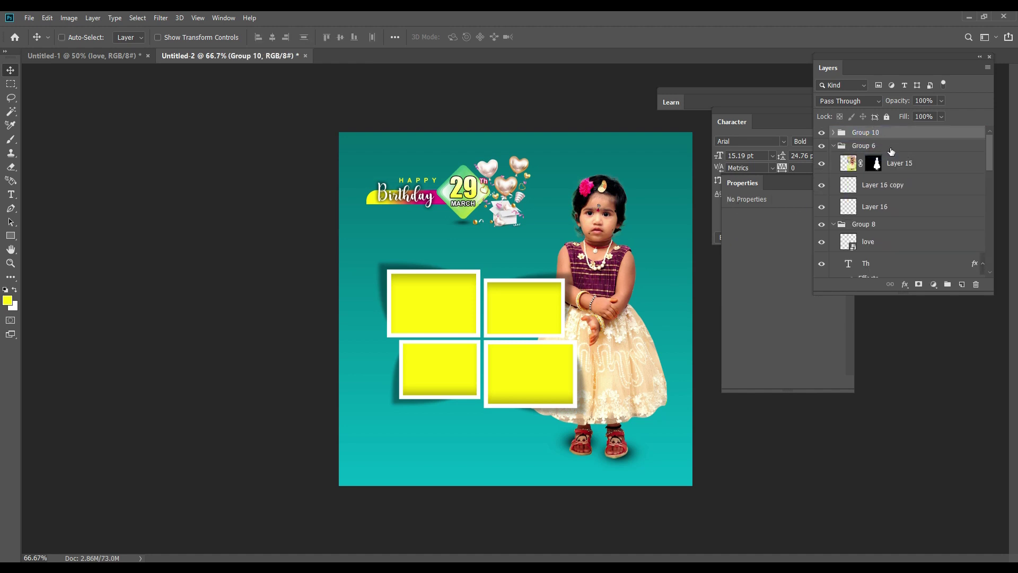
pyautogui.click(822, 132)
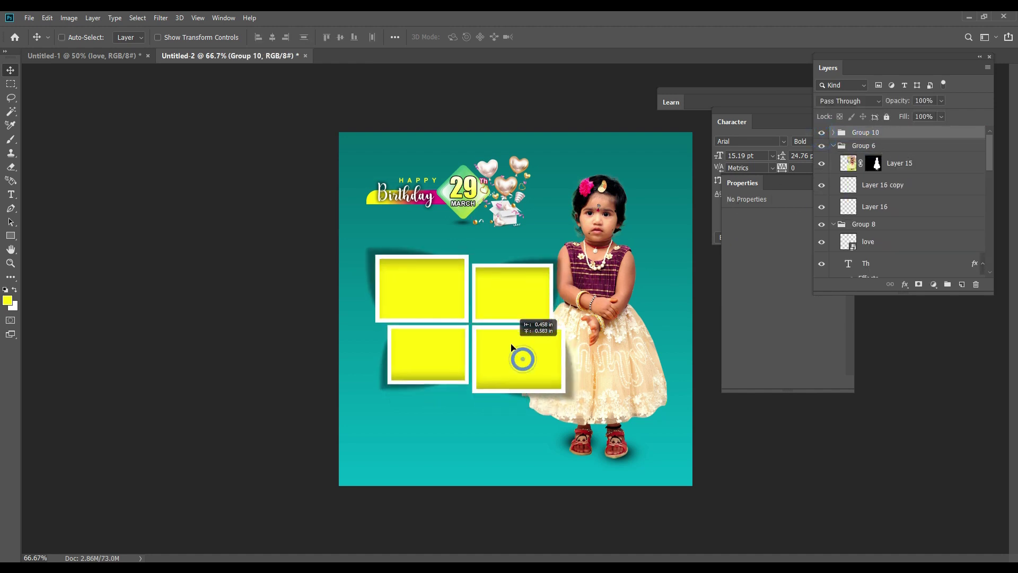
pyautogui.click(594, 365)
pyautogui.rightClick(619, 353)
pyautogui.click(641, 359)
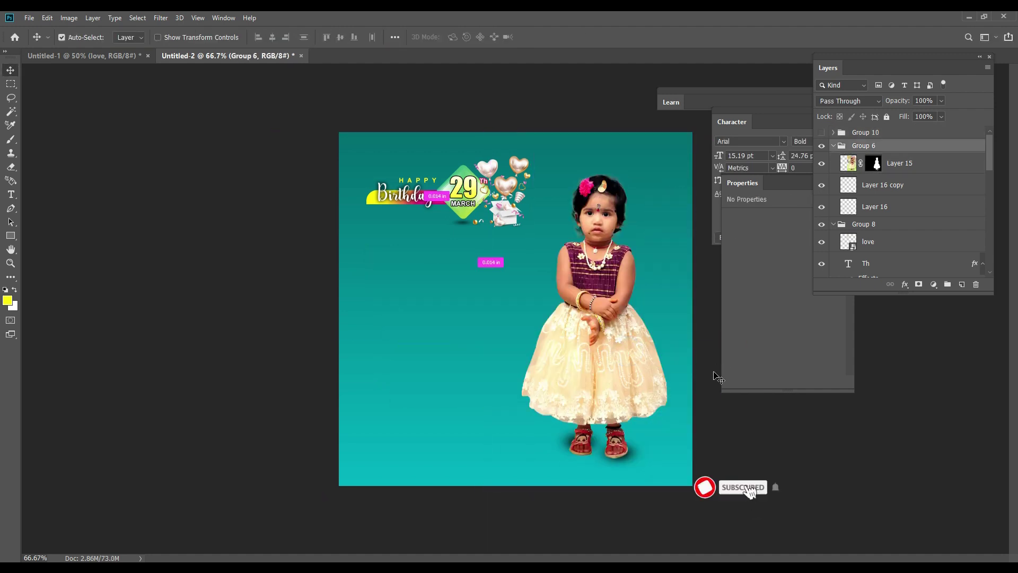
# Step: Bring the girl's Group 6 in front of the frame grid
pyautogui.hotkey('ctrl', 'z')
pyautogui.hotkey('ctrl', 'z')
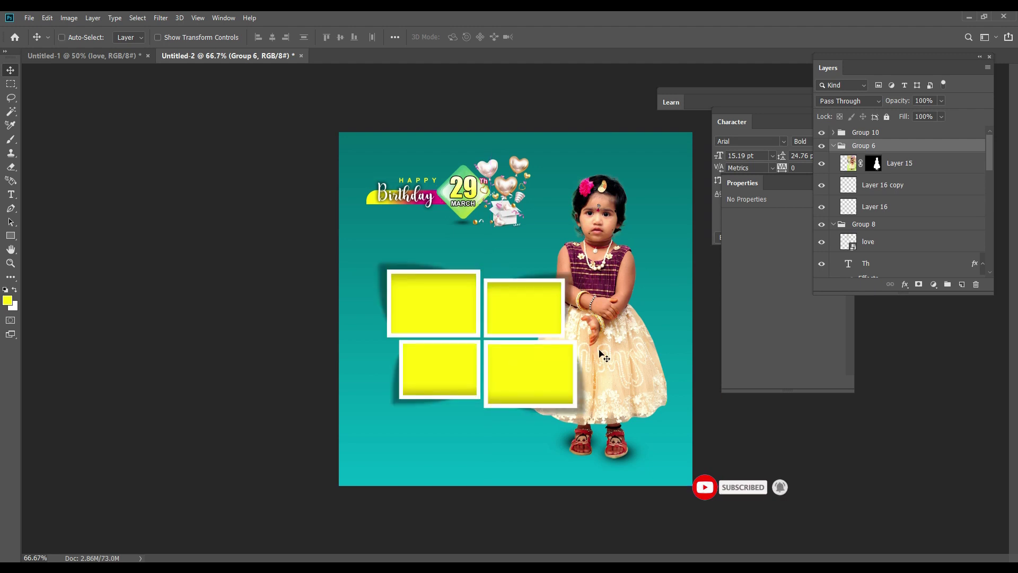
pyautogui.rightClick(607, 365)
pyautogui.click(651, 371)
pyautogui.hotkey('ctrl', ']')
pyautogui.moveTo(637, 342); pyautogui.dragTo(639, 364)
pyautogui.hotkey('ctrl', 'z')
# Step: Select Group 10 and shift the frame grid up and left
pyautogui.rightClick(523, 314)
pyautogui.click(525, 314)
pyautogui.moveTo(524, 312); pyautogui.dragTo(504, 293)
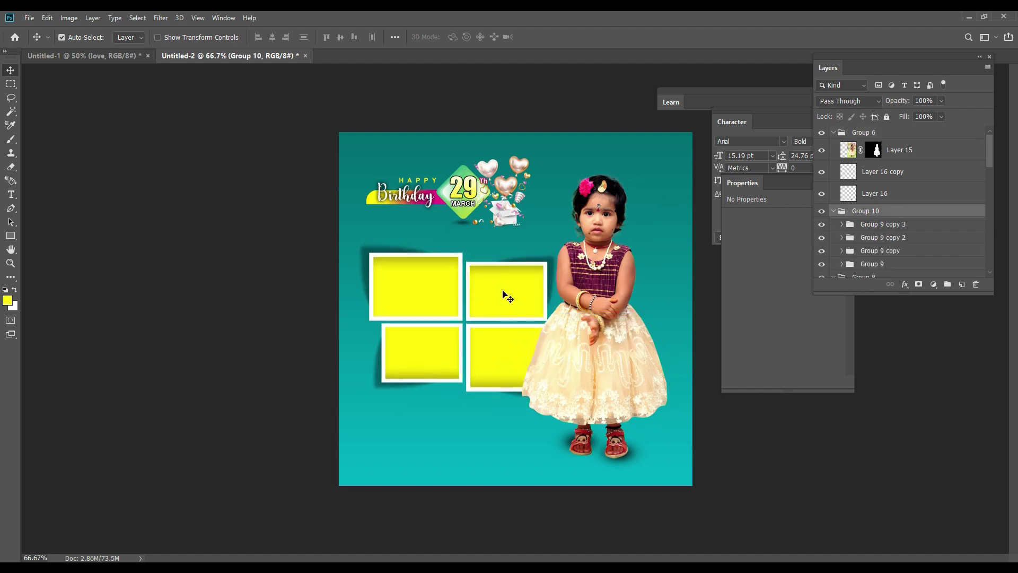
# Step: Open DSC_0445.JPG from the chikku folder, then return to the Untitled-2 poster
pyautogui.hotkey('ctrl', 'o')
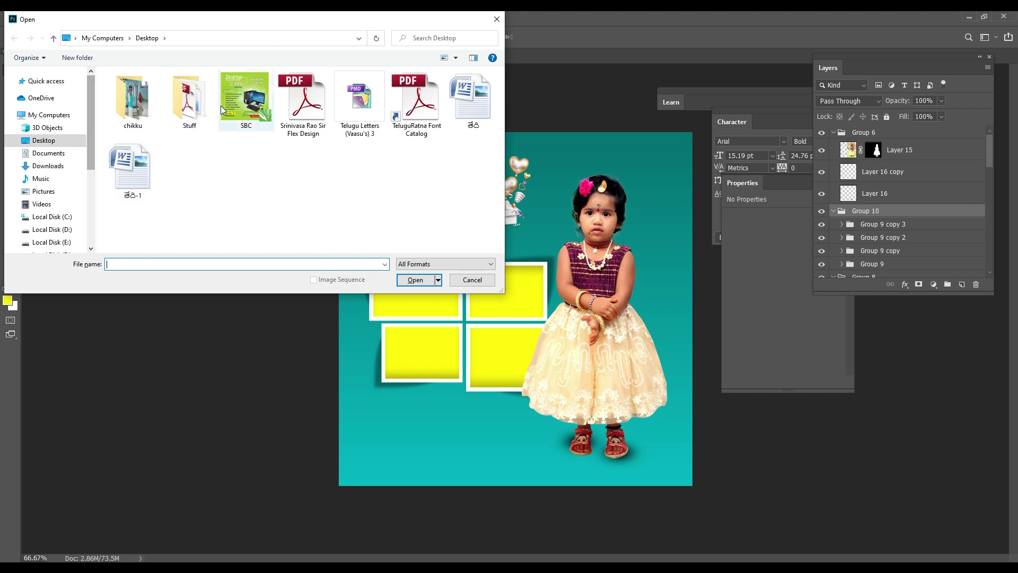
pyautogui.doubleClick(132, 98)
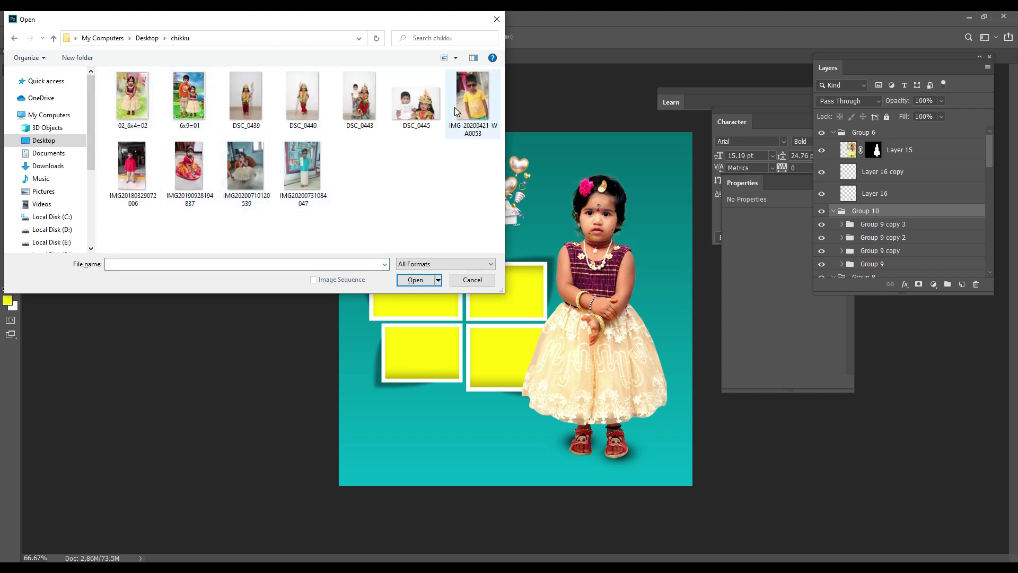
pyautogui.doubleClick(417, 101)
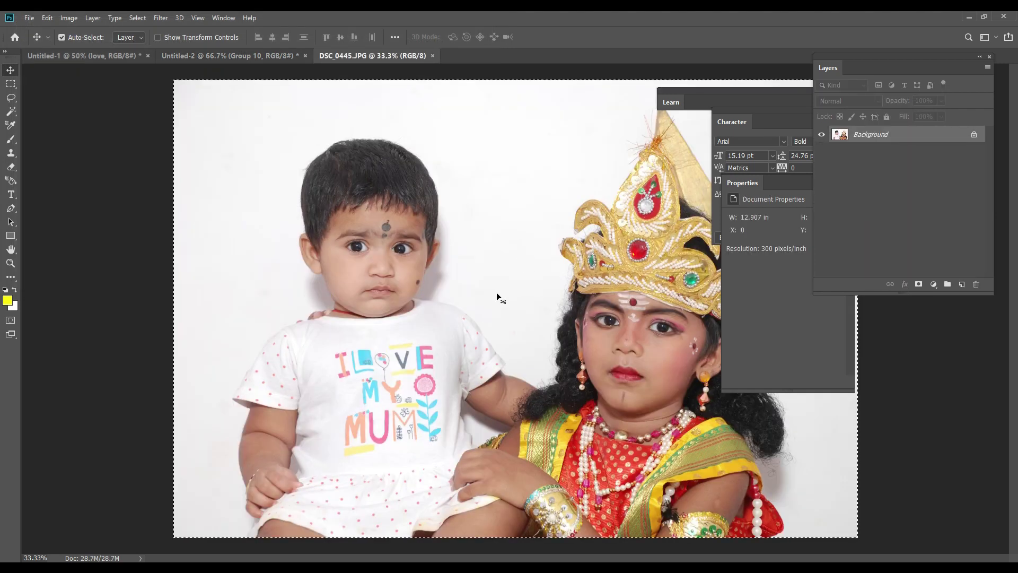
pyautogui.click(212, 59)
# Step: Select the Rectangle 4 frame layer and undo the stray frame move and earlier edits
pyautogui.rightClick(432, 295)
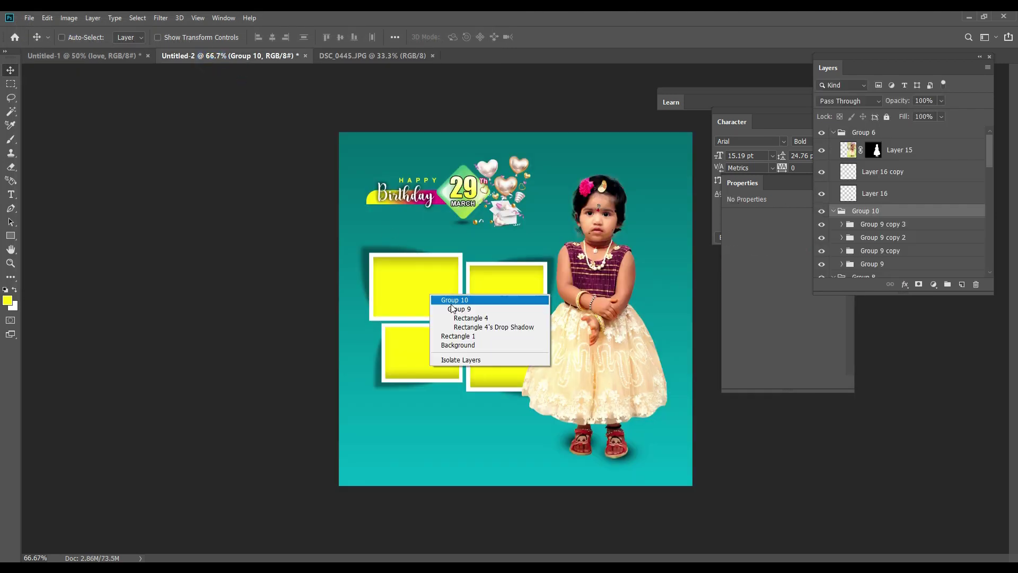
pyautogui.click(475, 317)
pyautogui.moveTo(447, 291); pyautogui.dragTo(442, 274)
pyautogui.hotkey('ctrl', 'z')
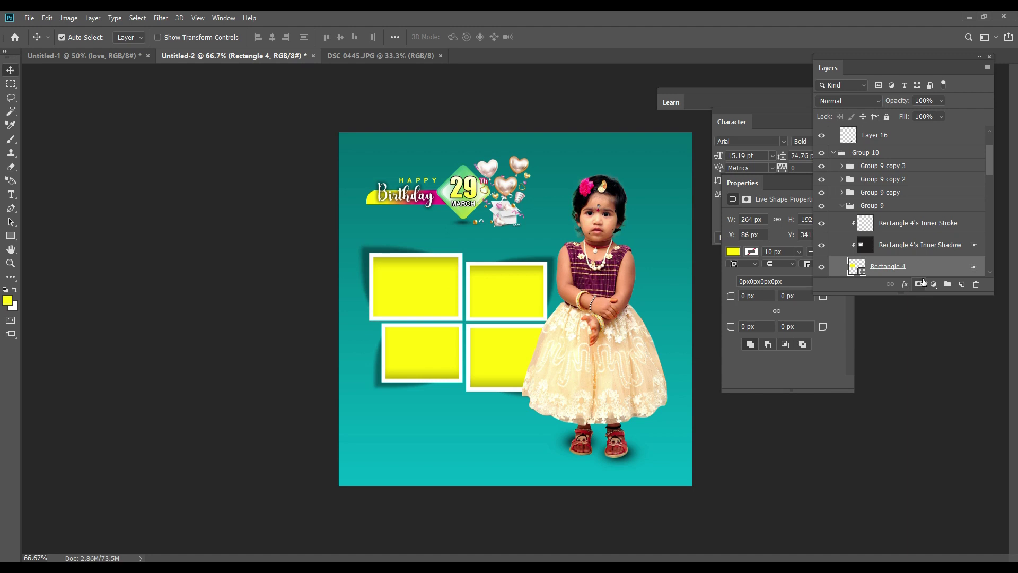
pyautogui.hotkey('ctrl', 'z')
pyautogui.hotkey('ctrl', 'z')
pyautogui.hotkey('ctrl', 'z')
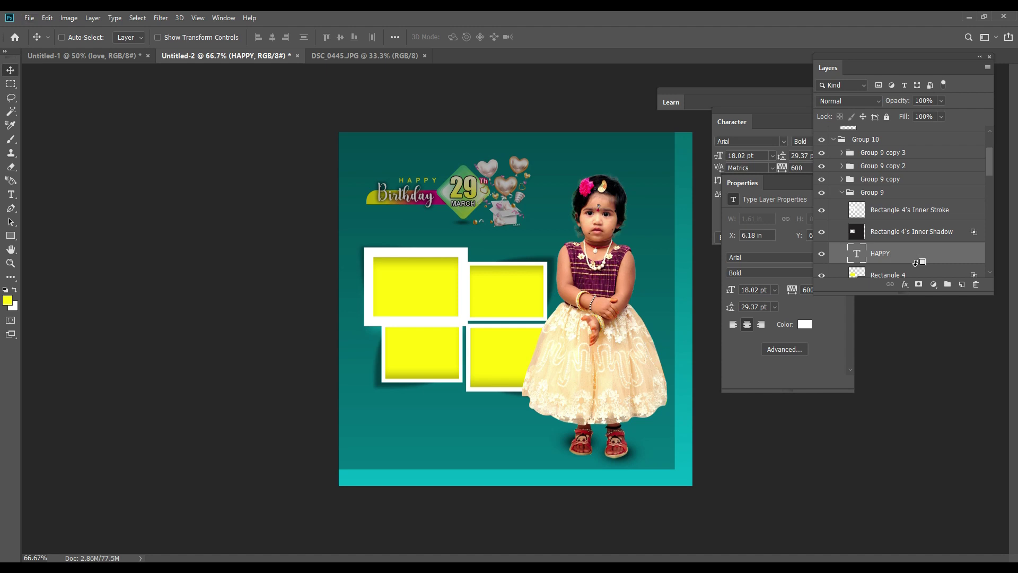
# Step: Adjust the HAPPY text and Rectangle 4 inner shadow layers, and shift the lower-right frame
pyautogui.keyDown('alt'); pyautogui.click(916, 263); pyautogui.keyUp('alt')
pyautogui.hotkey('ctrl', 't')
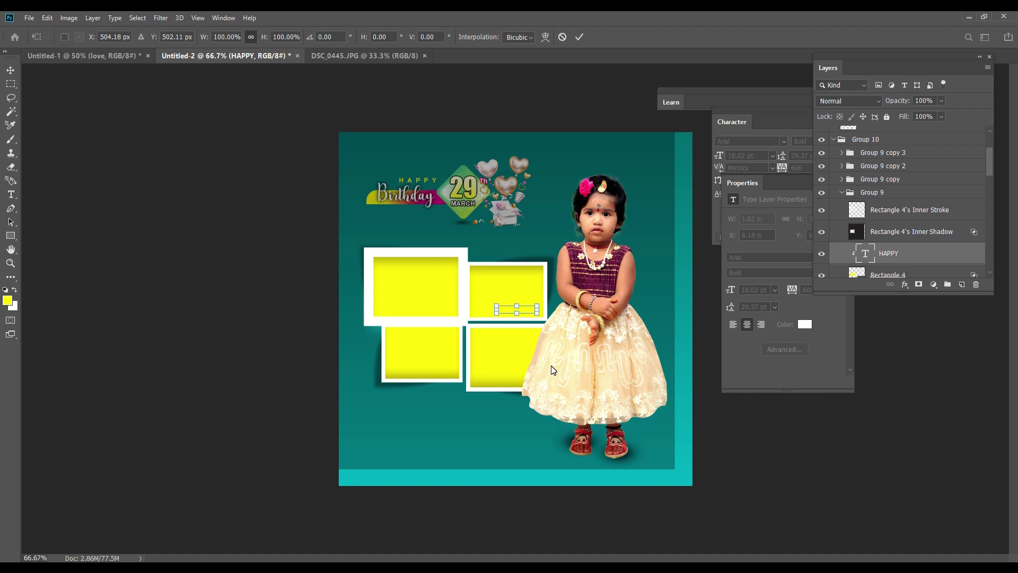
pyautogui.press('Return')
pyautogui.click(932, 237)
pyautogui.hotkey('ctrl', 't')
pyautogui.press('Return')
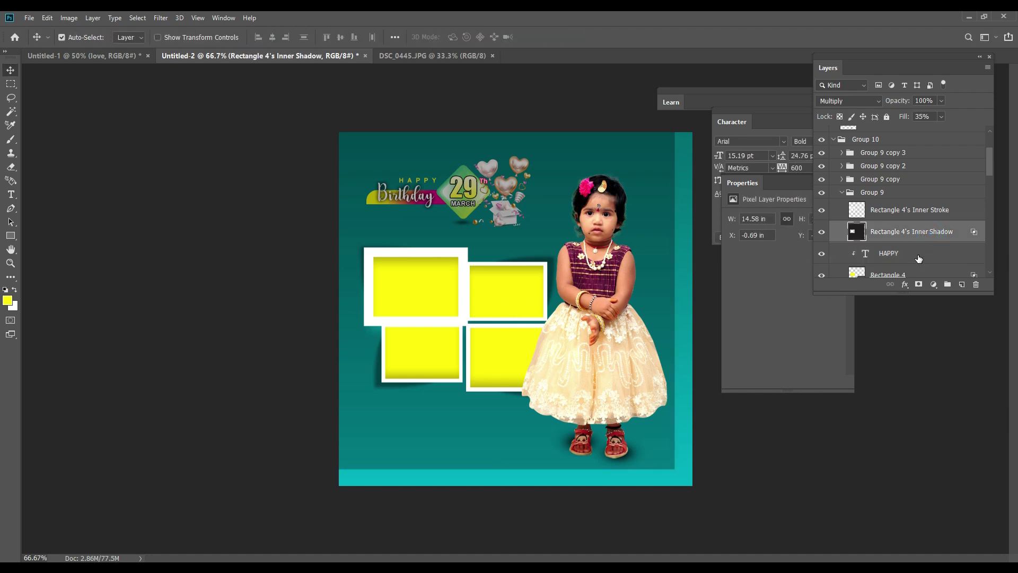
pyautogui.scroll(-1, 911, 257)
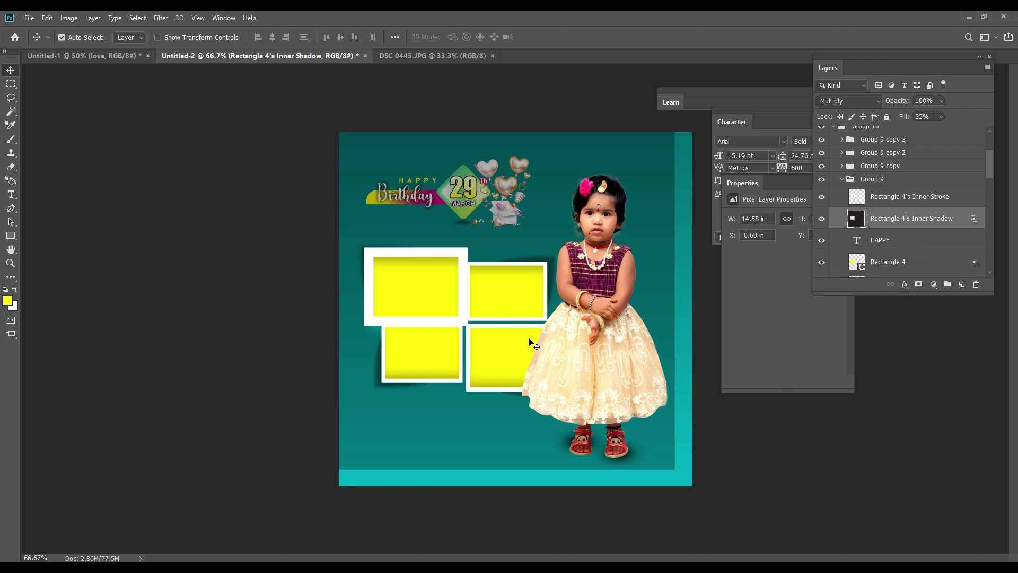
pyautogui.moveTo(530, 342); pyautogui.dragTo(524, 345)
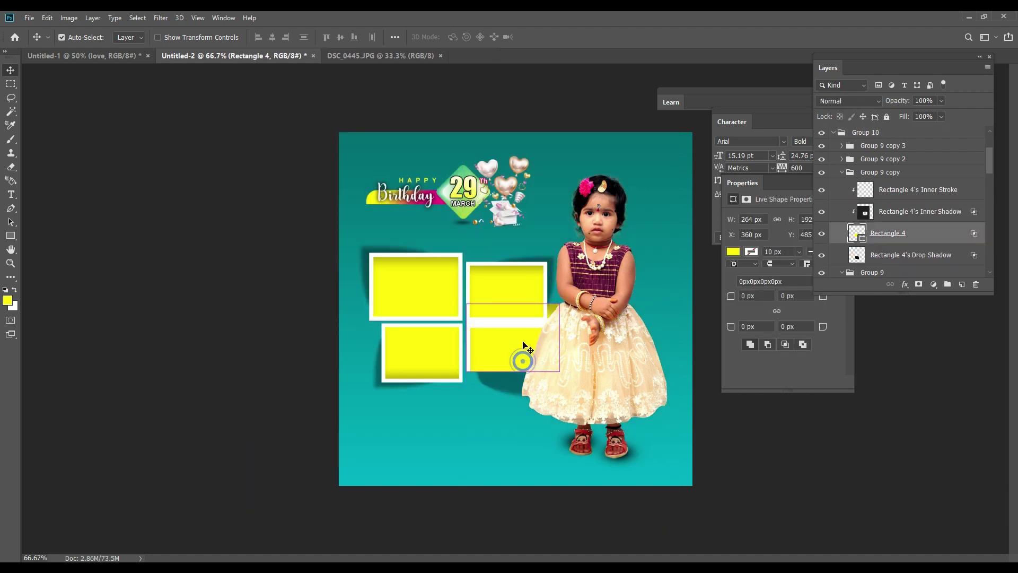
# Step: Select the lower-right Rectangle 4 and drag the DSC_0445 photo into the poster
pyautogui.click(905, 242)
pyautogui.click(884, 258)
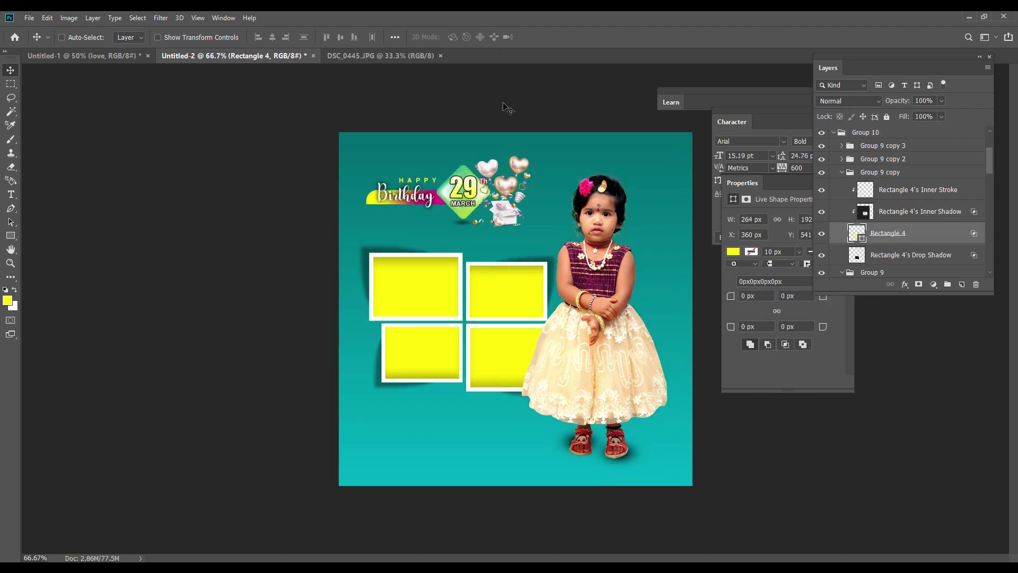
pyautogui.click(386, 56)
pyautogui.moveTo(348, 224)
pyautogui.mouseDown()
pyautogui.moveTo(206, 63)
pyautogui.moveTo(532, 350)
pyautogui.mouseUp()
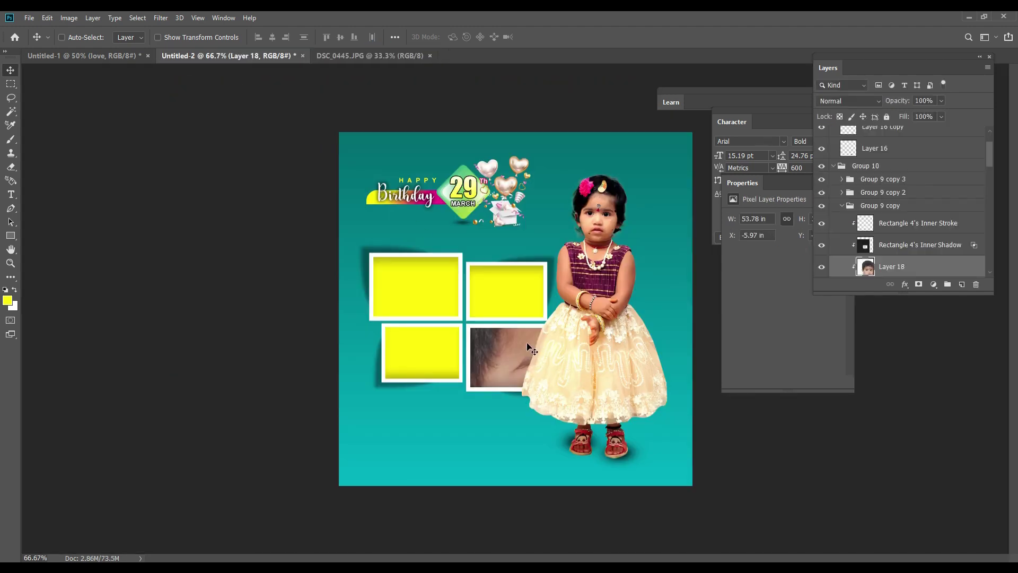
# Step: Scale Layer 18 down to fit the lower-right frame and deselect
pyautogui.hotkey('ctrl', 't')
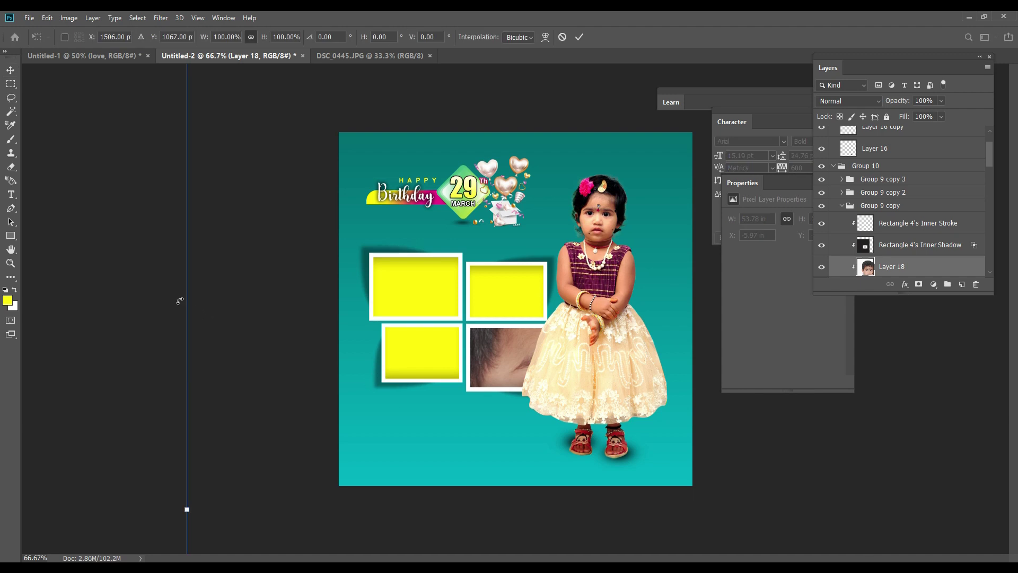
pyautogui.moveTo(183, 509)
pyautogui.mouseDown()
pyautogui.moveTo(947, 411)
pyautogui.moveTo(285, 408)
pyautogui.moveTo(824, 401)
pyautogui.mouseUp()
pyautogui.moveTo(901, 414)
pyautogui.mouseDown()
pyautogui.moveTo(541, 375)
pyautogui.moveTo(566, 383)
pyautogui.mouseUp()
pyautogui.press('Return')
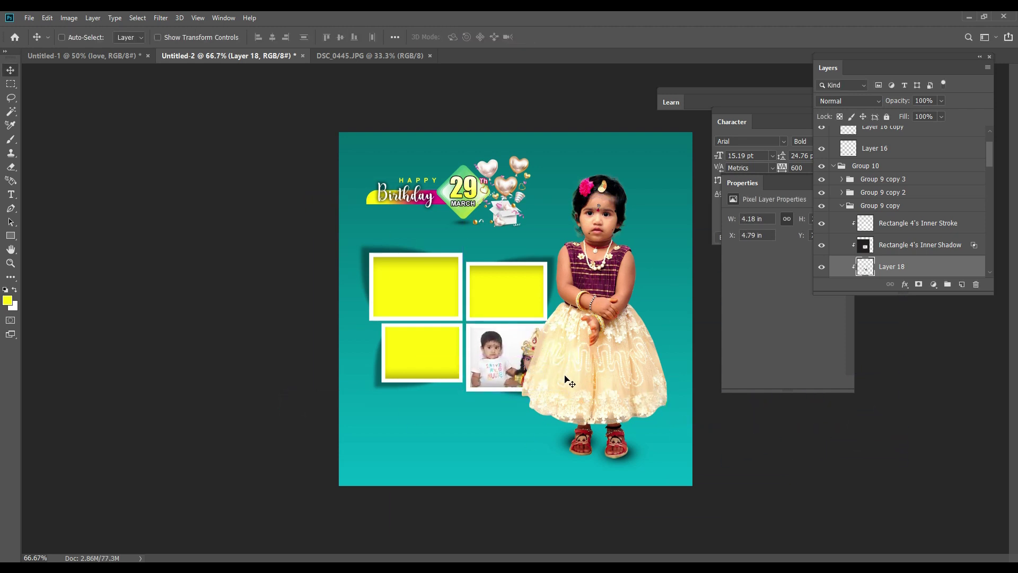
pyautogui.scroll(2, 515, 343)
pyautogui.hotkey('ctrl', '1')
pyautogui.keyDown('alt'); pyautogui.click(867, 274); pyautogui.keyUp('alt')
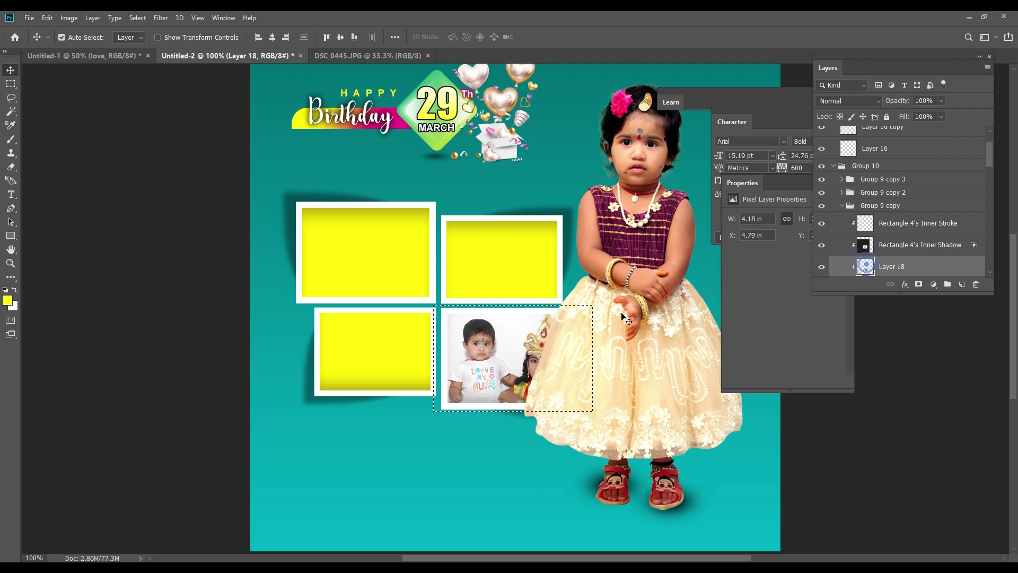
pyautogui.hotkey('ctrl', 'd')
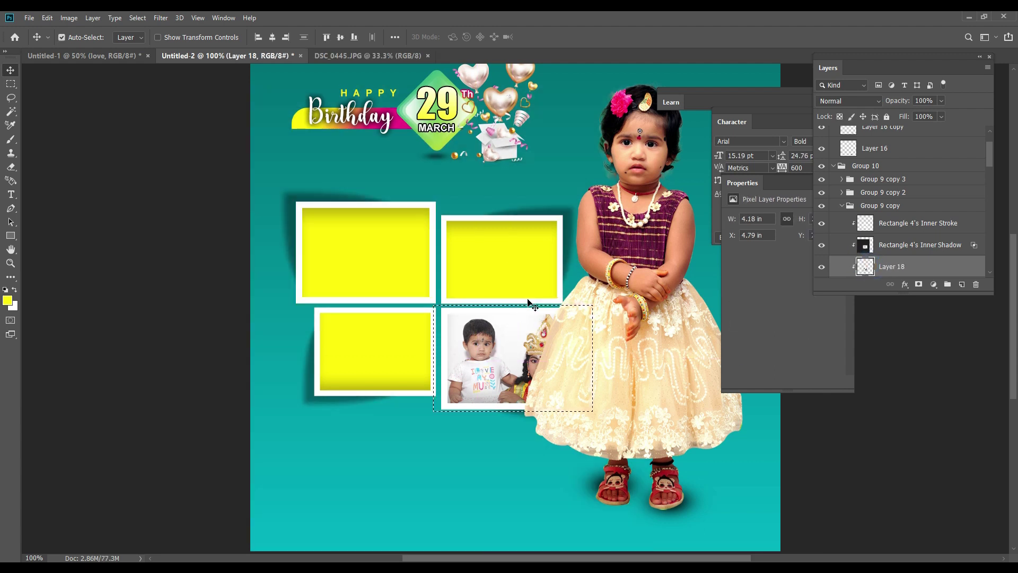
pyautogui.moveTo(485, 368); pyautogui.dragTo(501, 381)
# Step: Copy the whole DSC_0445 photo and paste it above the top-right frame
pyautogui.hotkey('ctrl', 'shift', 's')
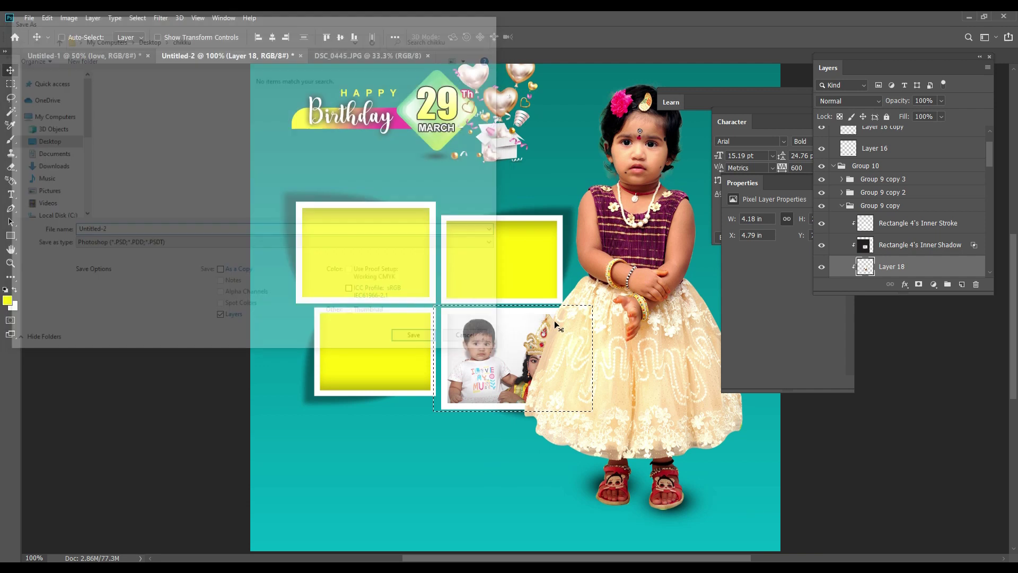
pyautogui.click(374, 55)
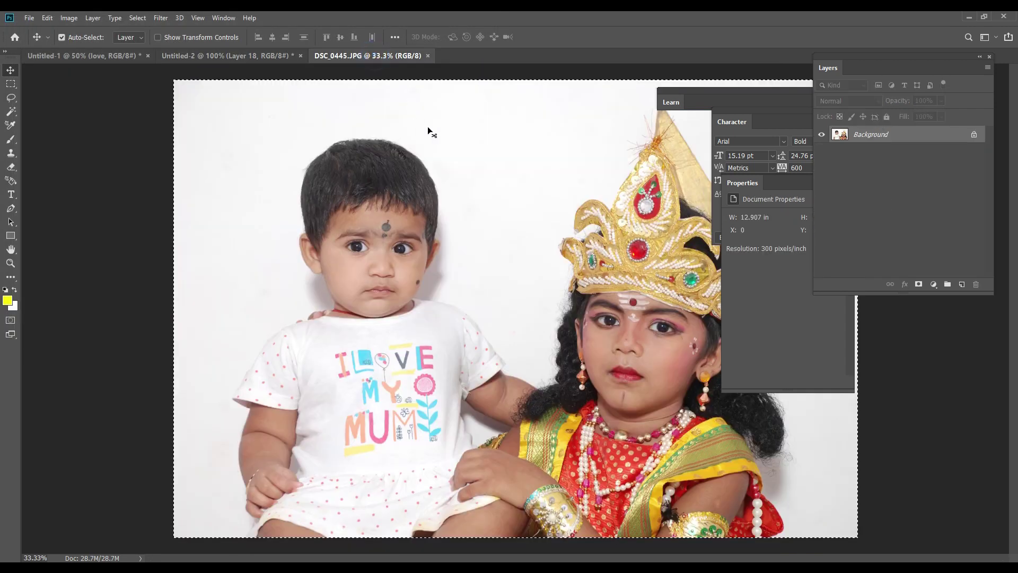
pyautogui.click(69, 17)
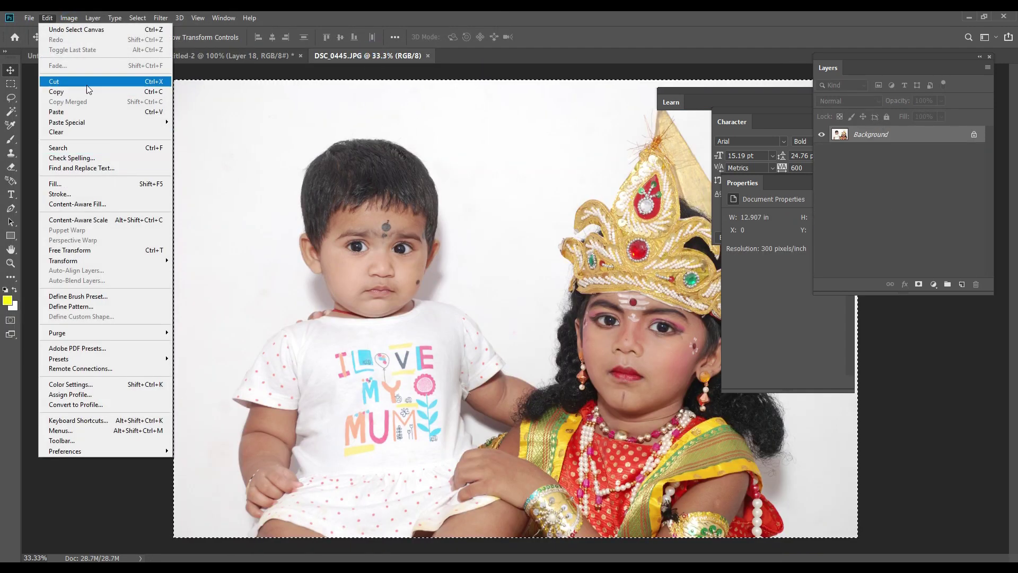
pyautogui.click(85, 91)
pyautogui.click(212, 56)
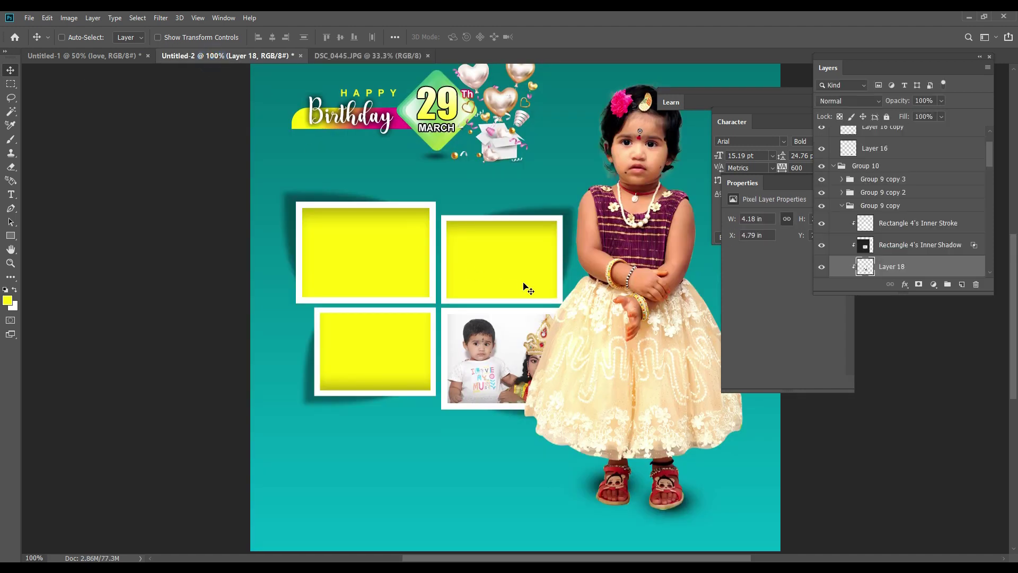
pyautogui.keyDown('ctrl'); pyautogui.click(529, 289); pyautogui.keyUp('ctrl')
pyautogui.hotkey('ctrl', 'v')
# Step: Scale Layer 19 down into the top-right frame
pyautogui.hotkey('ctrl', '-')
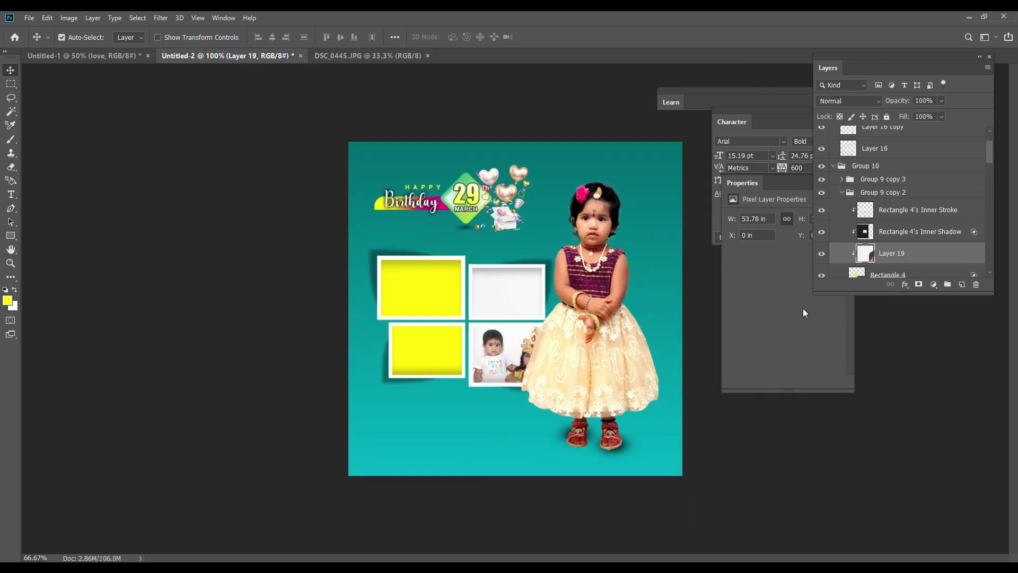
pyautogui.hotkey('ctrl', '-')
pyautogui.hotkey('ctrl', 't')
pyautogui.moveTo(425, 448)
pyautogui.mouseDown()
pyautogui.moveTo(900, 491)
pyautogui.moveTo(674, 401)
pyautogui.moveTo(436, 337)
pyautogui.moveTo(492, 316)
pyautogui.mouseUp()
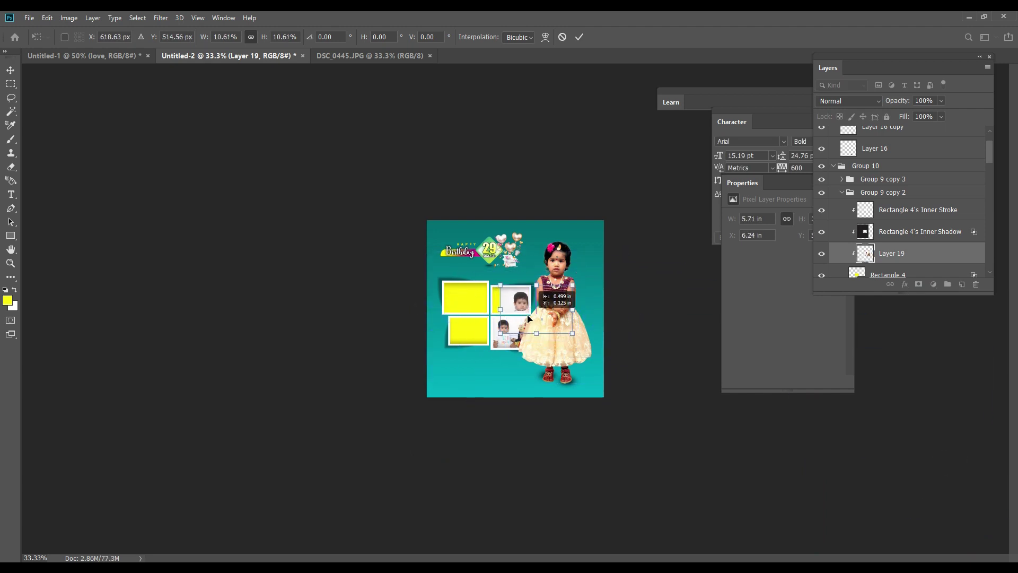
pyautogui.press('Return')
pyautogui.hotkey('ctrl', '0')
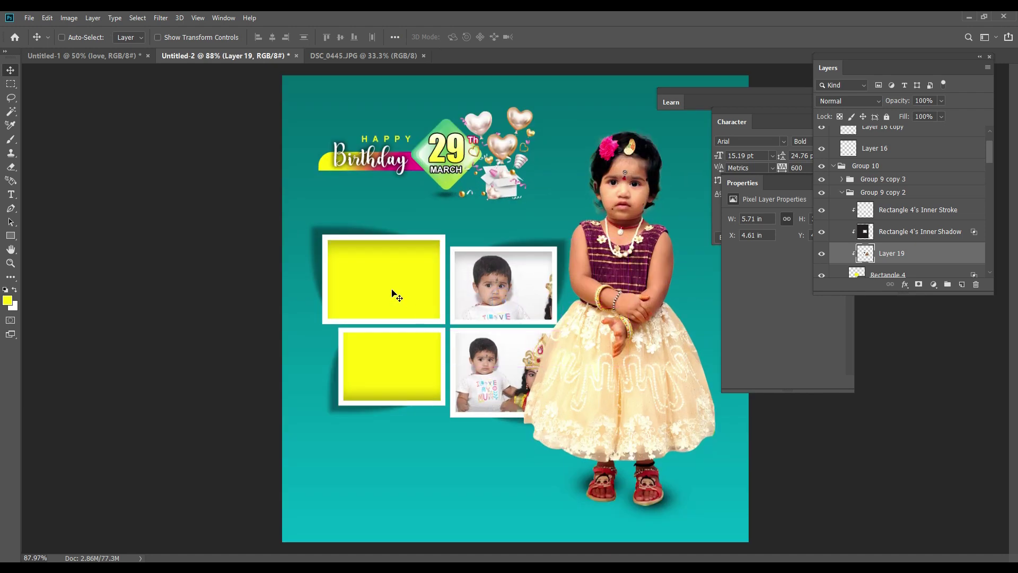
# Step: Scale a photo copy to about quarter size and clip it into the top-left frame
pyautogui.rightClick(380, 279)
pyautogui.click(433, 303)
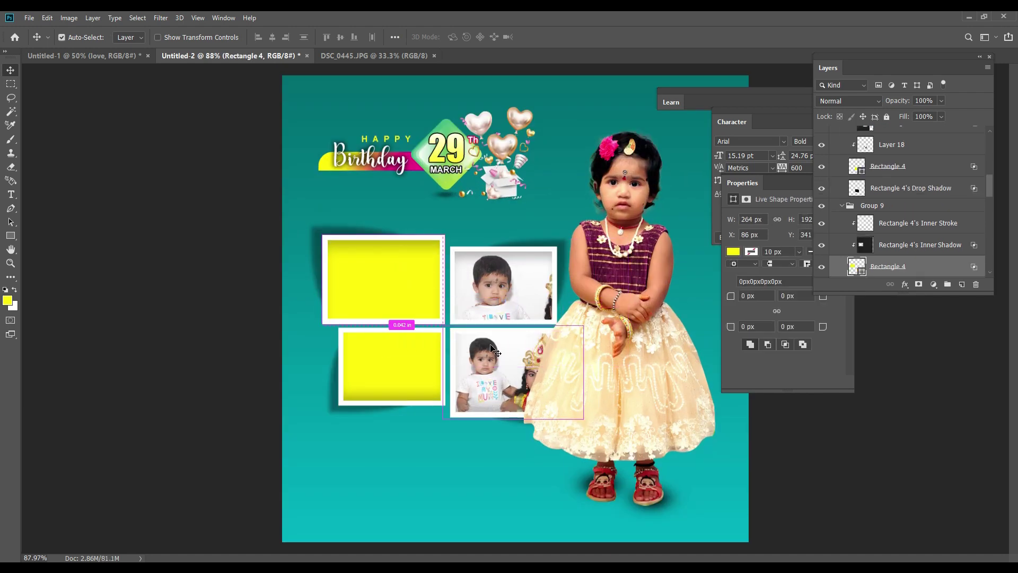
pyautogui.hotkey('ctrl', '-')
pyautogui.hotkey('ctrl', 't')
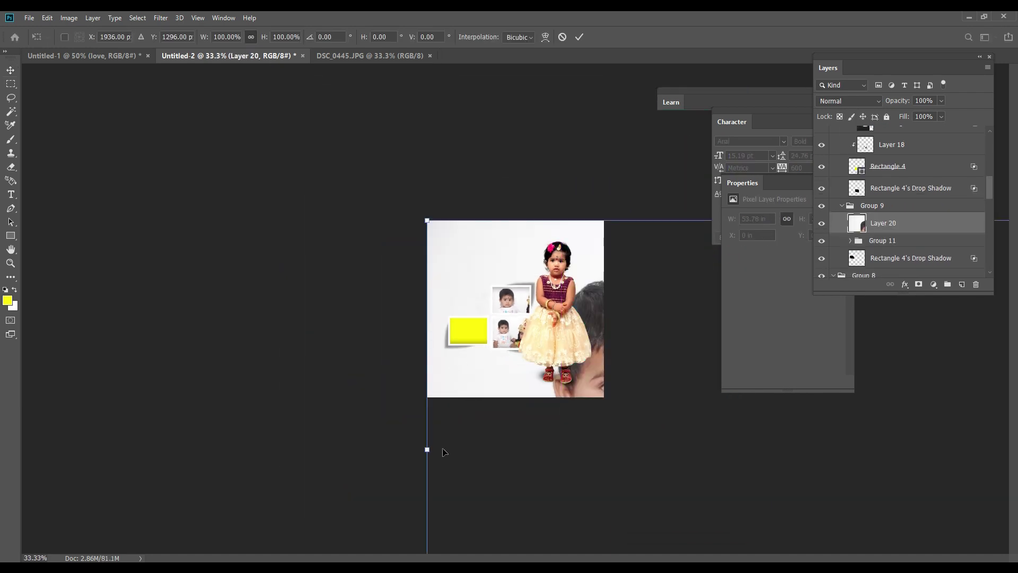
pyautogui.moveTo(427, 451)
pyautogui.mouseDown()
pyautogui.moveTo(887, 451)
pyautogui.moveTo(410, 312)
pyautogui.moveTo(421, 291)
pyautogui.moveTo(478, 304)
pyautogui.moveTo(462, 291)
pyautogui.moveTo(462, 308)
pyautogui.moveTo(429, 306)
pyautogui.moveTo(442, 302)
pyautogui.moveTo(417, 292)
pyautogui.mouseUp()
pyautogui.press('Return')
pyautogui.hotkey('ctrl', '0')
pyautogui.keyDown('alt'); pyautogui.click(912, 231); pyautogui.keyUp('alt')
pyautogui.hotkey('ctrl', 't')
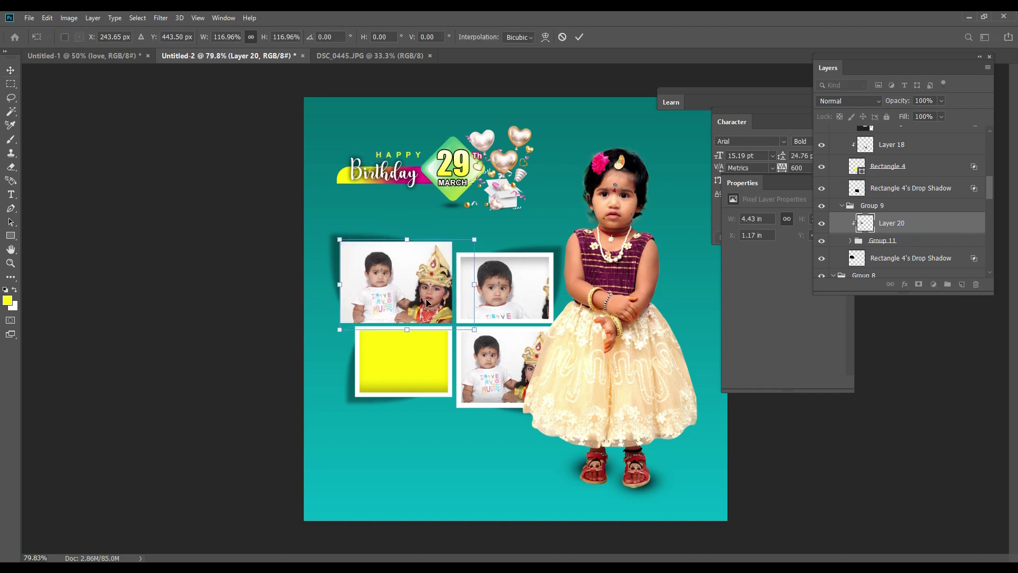
pyautogui.press('Return')
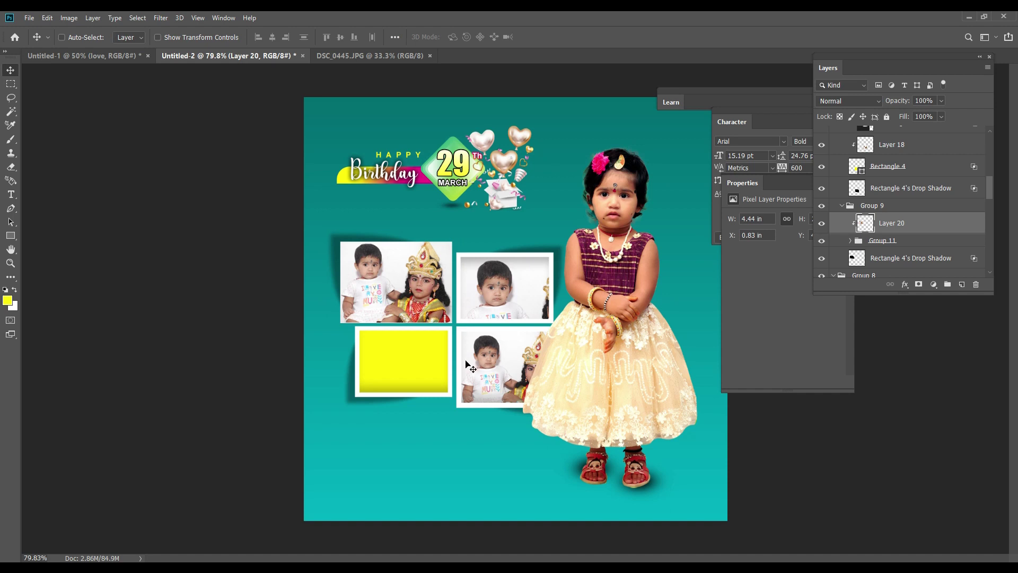
# Step: Paste the photo clipped into the lower-left frame and shrink it to fit
pyautogui.click(410, 354)
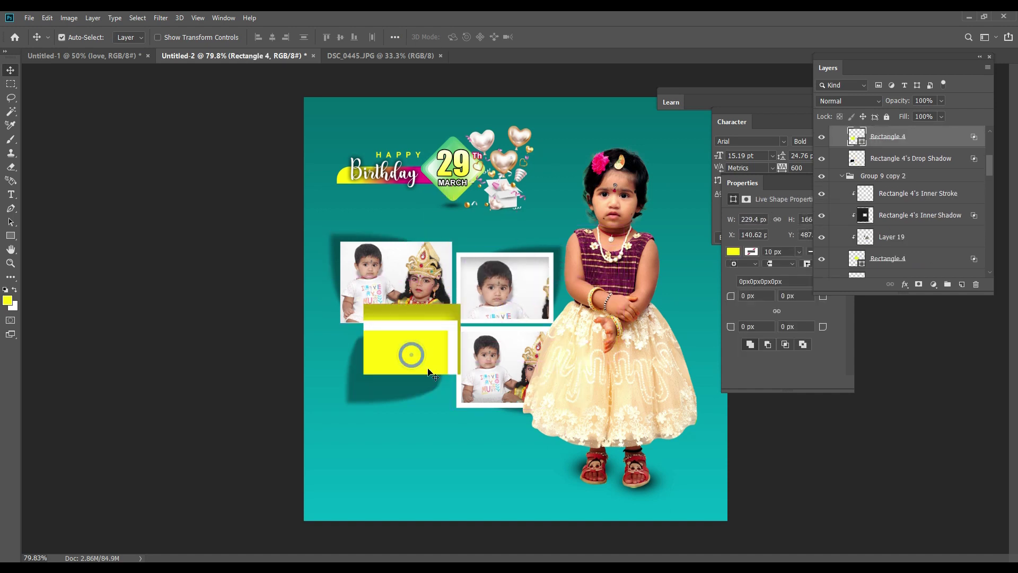
pyautogui.hotkey('ctrl', 'v')
pyautogui.hotkey('ctrl', 'alt', 'g')
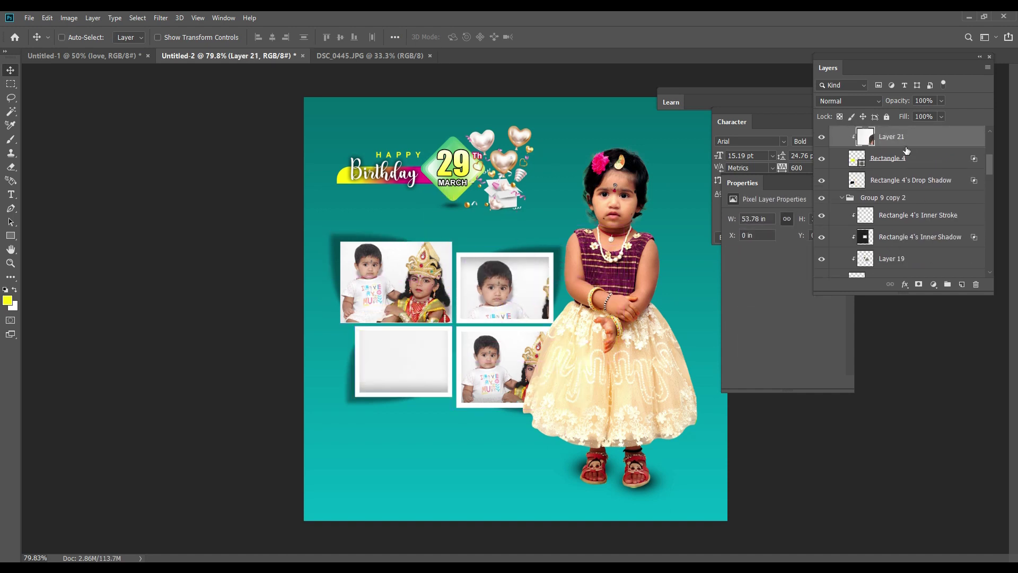
pyautogui.hotkey('ctrl', 't')
pyautogui.hotkey('ctrl', '-')
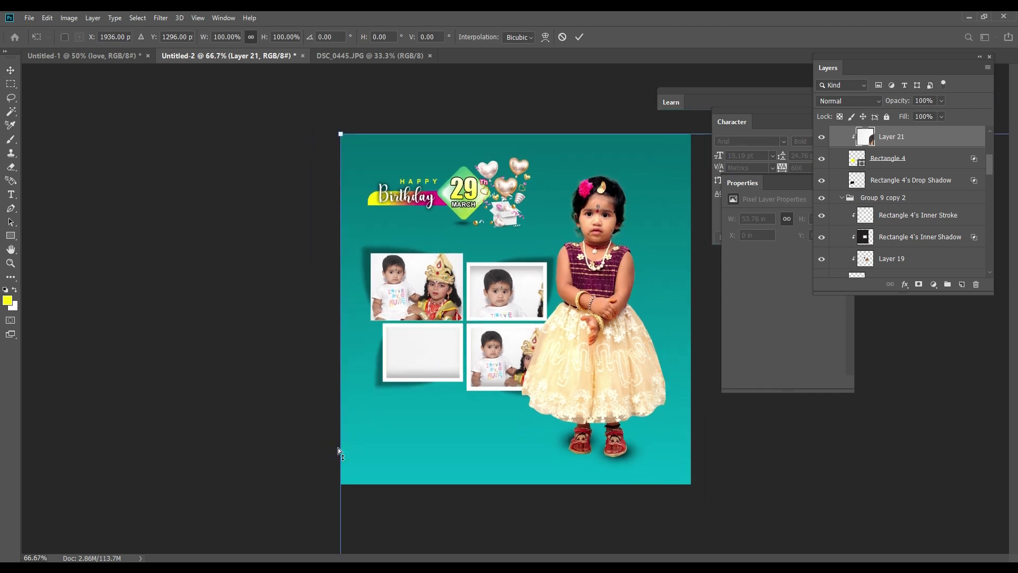
pyautogui.hotkey('ctrl', '-')
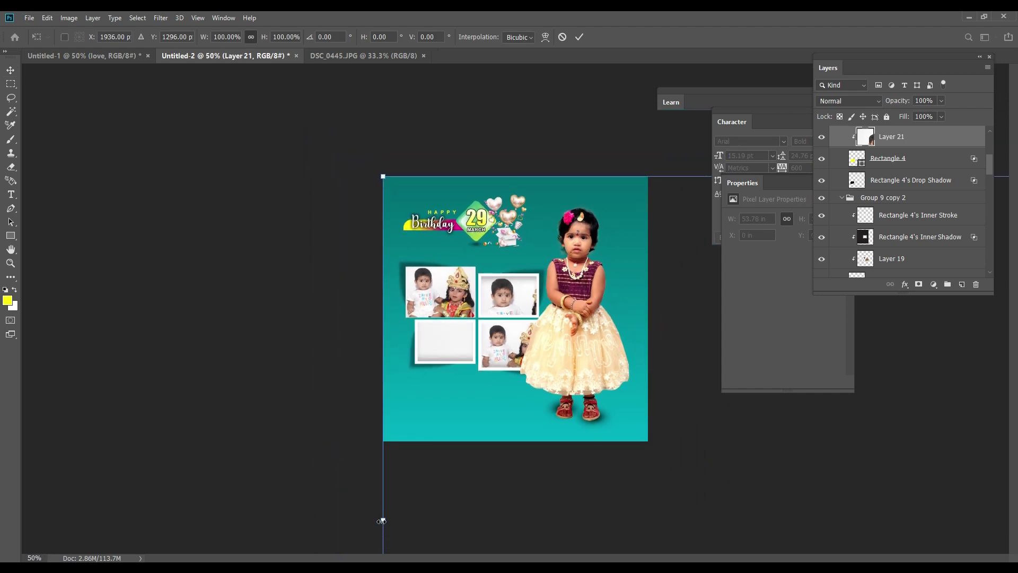
pyautogui.moveTo(382, 521); pyautogui.dragTo(923, 519)
pyautogui.moveTo(967, 467)
pyautogui.mouseDown()
pyautogui.moveTo(292, 398)
pyautogui.moveTo(712, 401)
pyautogui.moveTo(453, 355)
pyautogui.moveTo(474, 364)
pyautogui.mouseUp()
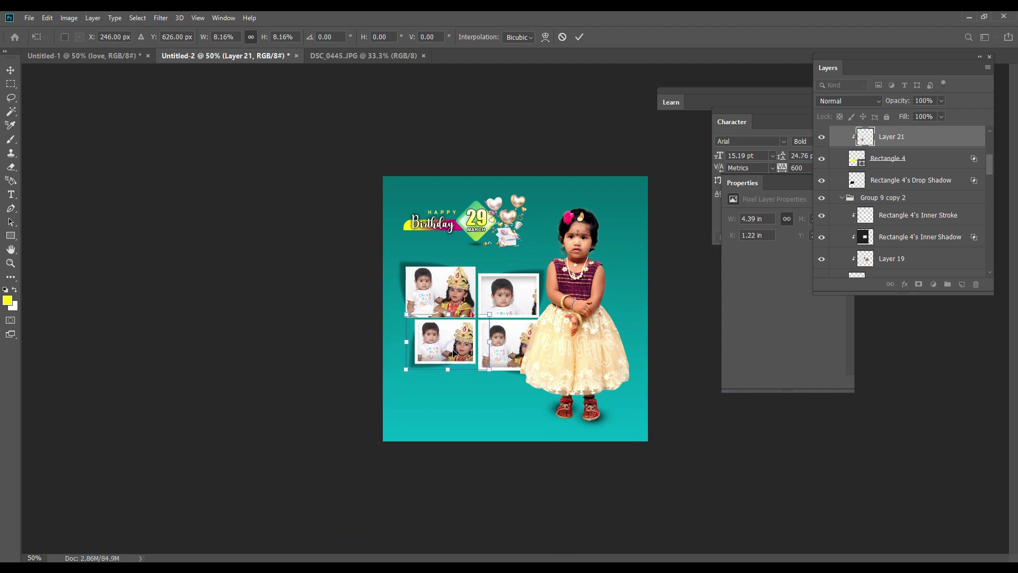
pyautogui.press('Return')
pyautogui.keyDown('alt'); pyautogui.scroll(3, 501, 315); pyautogui.keyUp('alt')
pyautogui.scroll(-1, 501, 315)
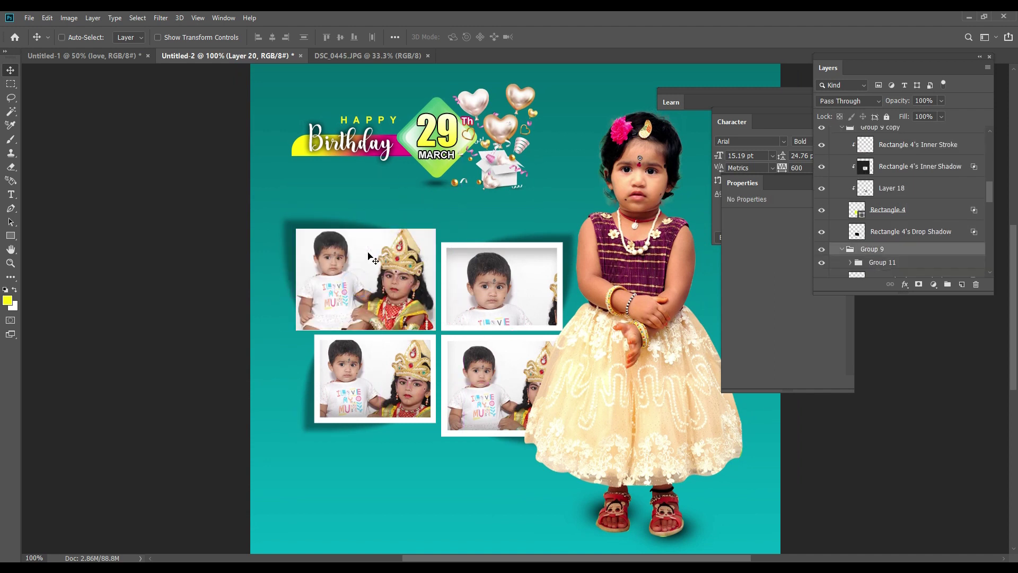
# Step: Paste another photo clipped into the top-left frame and shrink it to fit
pyautogui.keyDown('ctrl'); pyautogui.click(286, 327); pyautogui.keyUp('ctrl')
pyautogui.hotkey('ctrl', 'v')
pyautogui.hotkey('ctrl', 'alt', 'g')
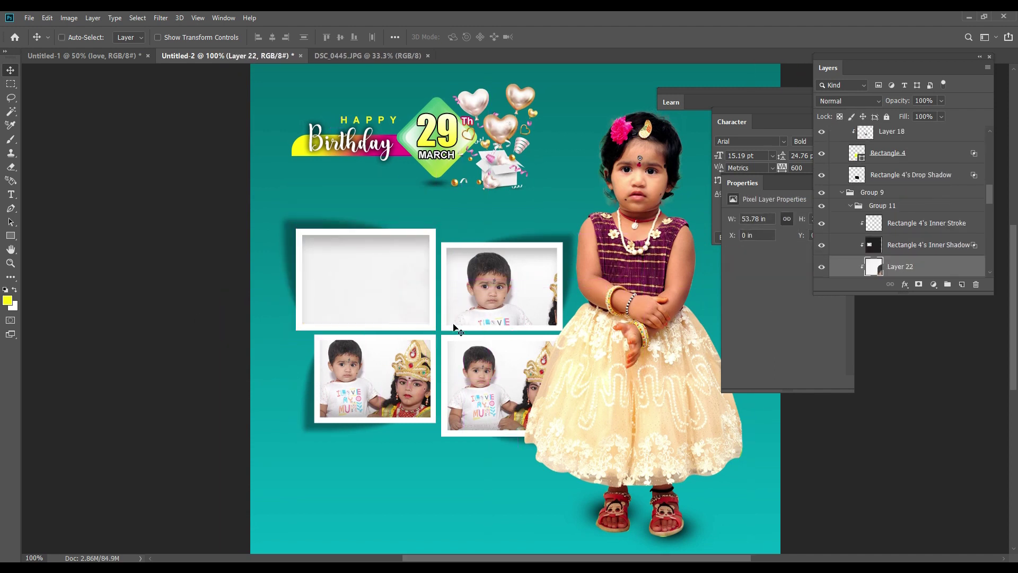
pyautogui.hotkey('ctrl', '-')
pyautogui.hotkey('ctrl', '-')
pyautogui.hotkey('ctrl', '-')
pyautogui.hotkey('ctrl', 't')
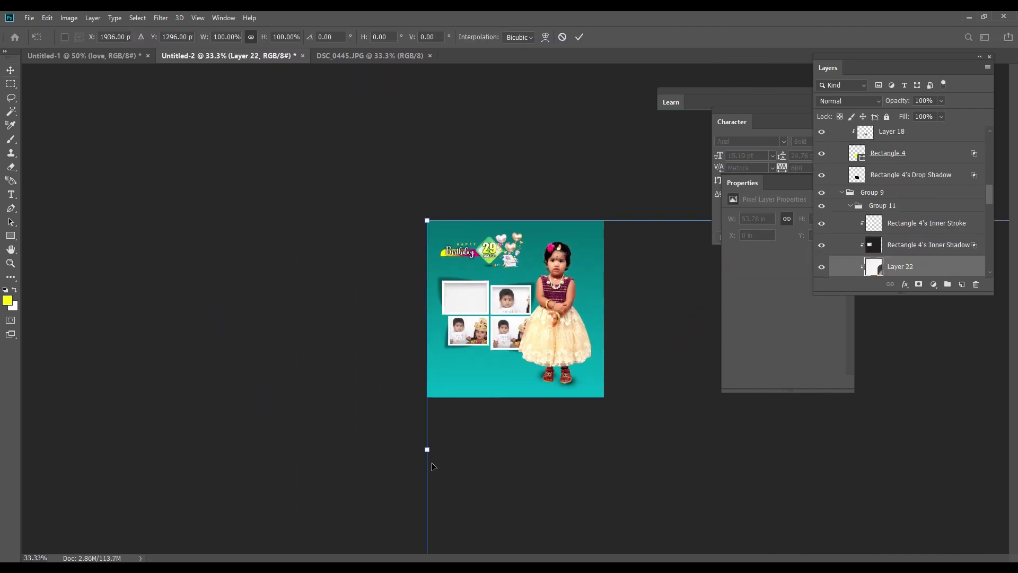
pyautogui.moveTo(427, 449)
pyautogui.mouseDown()
pyautogui.moveTo(949, 473)
pyautogui.moveTo(415, 313)
pyautogui.mouseUp()
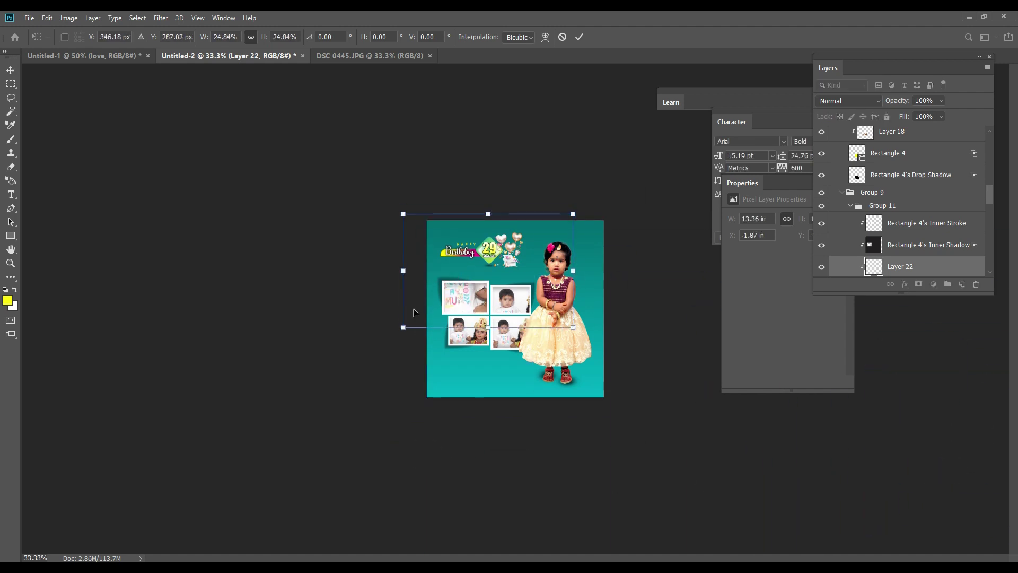
pyautogui.moveTo(404, 270); pyautogui.dragTo(468, 270)
pyautogui.moveTo(527, 283); pyautogui.dragTo(488, 313)
pyautogui.press('Return')
pyautogui.hotkey('ctrl', '+')
pyautogui.hotkey('ctrl', '+')
pyautogui.hotkey('ctrl', '+')
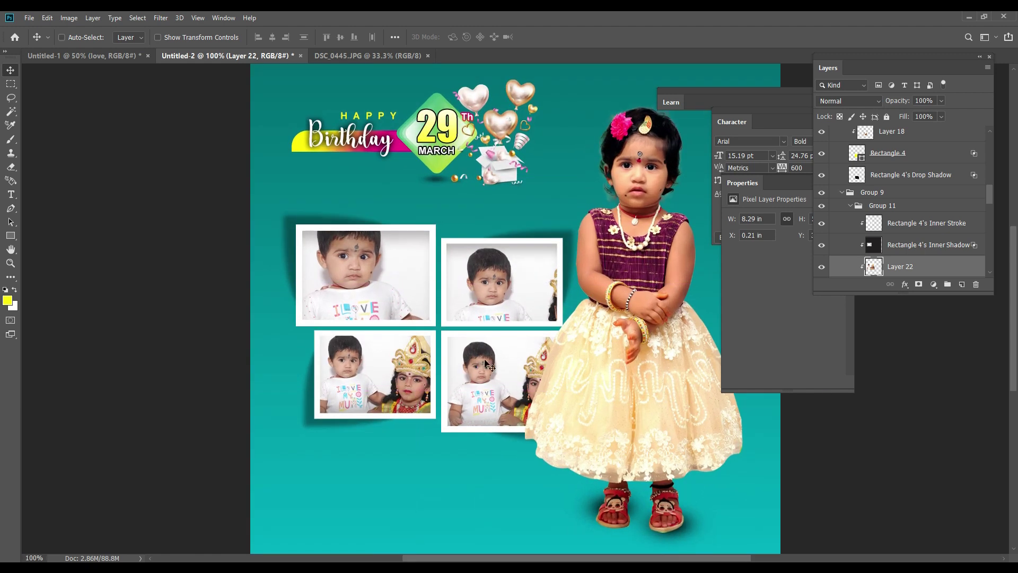
pyautogui.scroll(-1, 461, 375)
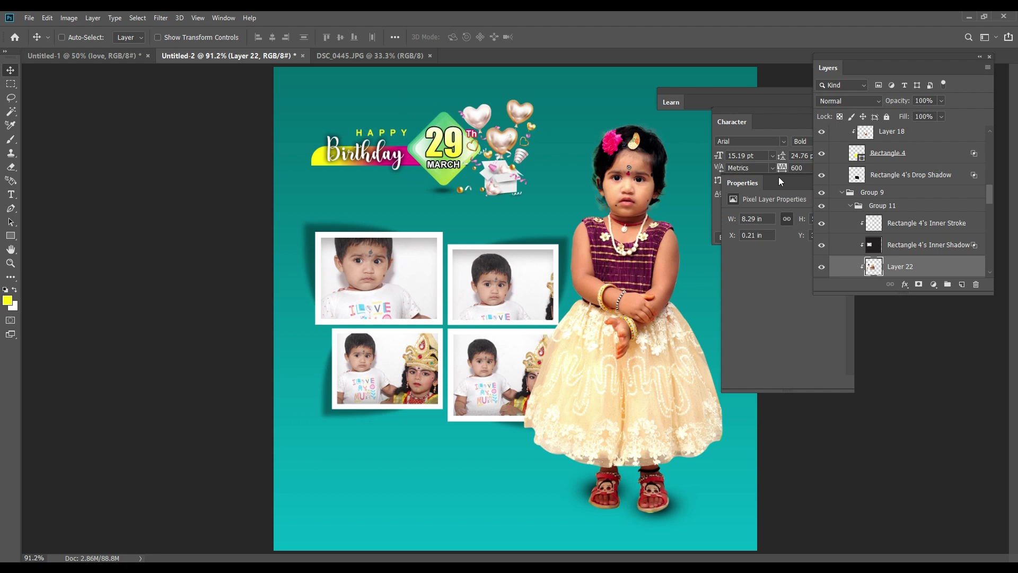
pyautogui.hotkey('ctrl', '-')
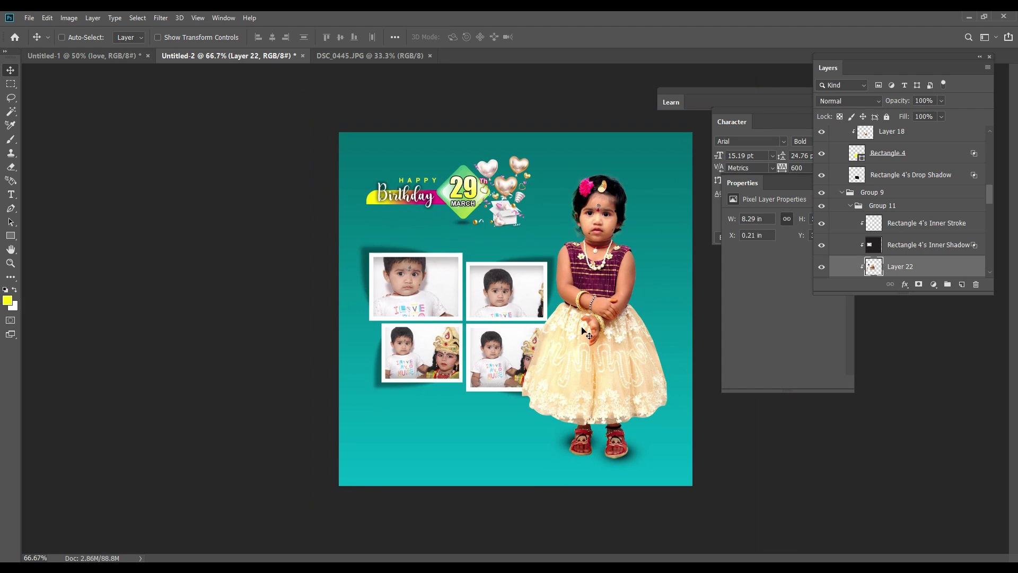
# Step: Select the girl's group and nudge it slightly right
pyautogui.rightClick(601, 306)
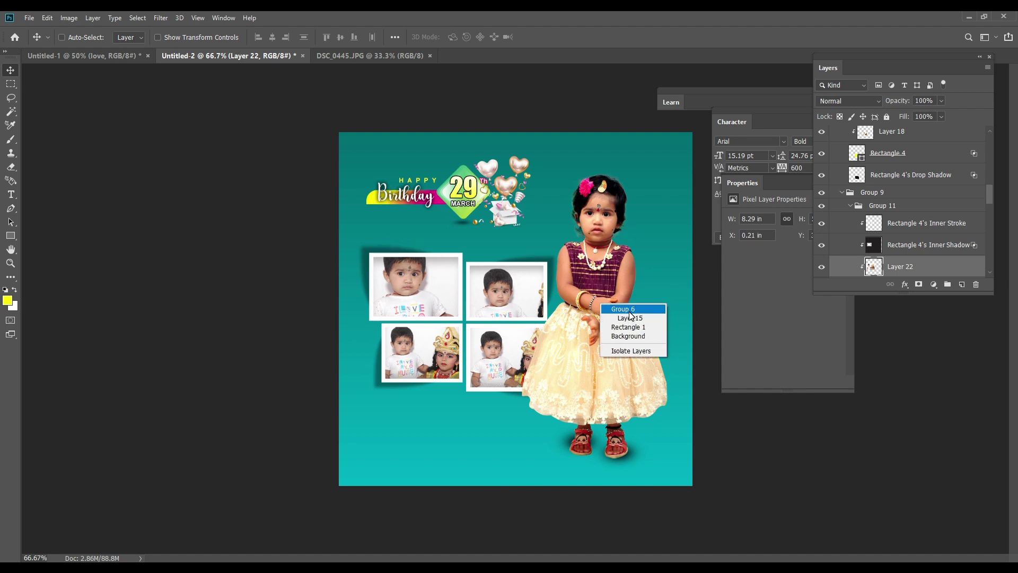
pyautogui.click(623, 347)
pyautogui.moveTo(661, 279); pyautogui.dragTo(639, 305)
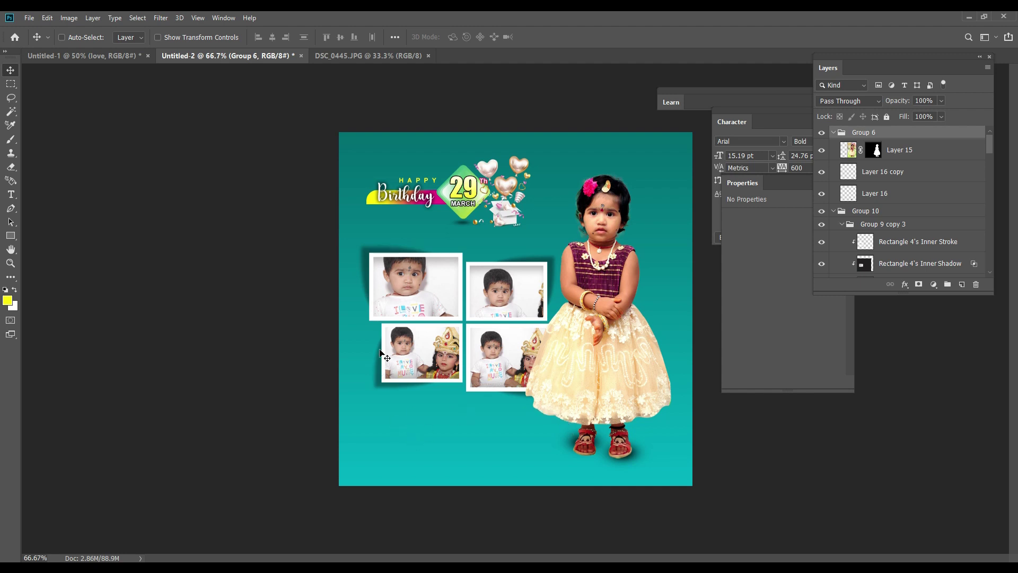
# Step: Bring the red Telugu greeting from Untitled-1 and place it below the photo collage
pyautogui.moveTo(158, 40); pyautogui.dragTo(271, 82)
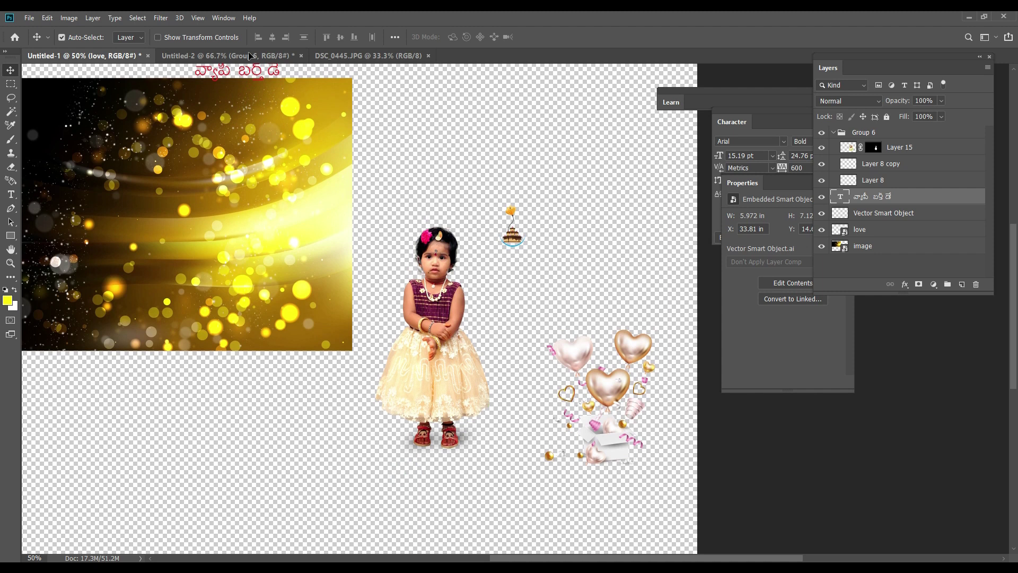
pyautogui.click(228, 55)
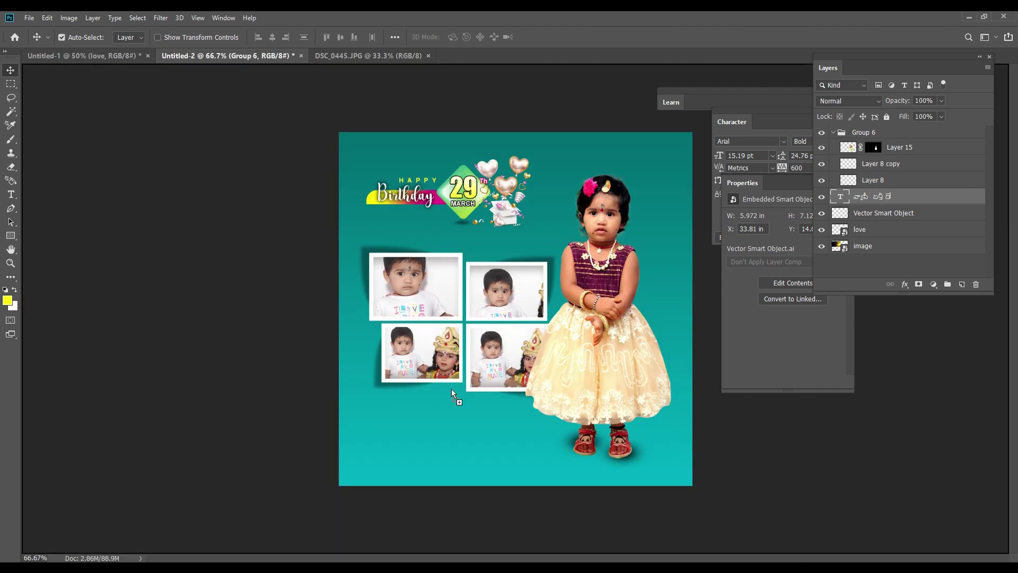
pyautogui.moveTo(477, 421); pyautogui.dragTo(482, 431)
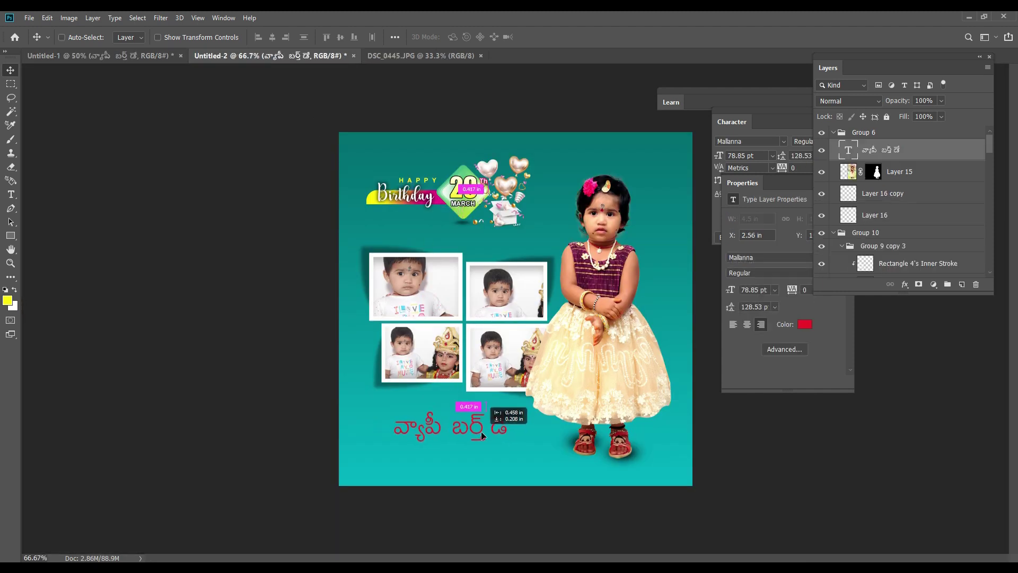
pyautogui.moveTo(545, 441); pyautogui.dragTo(554, 441)
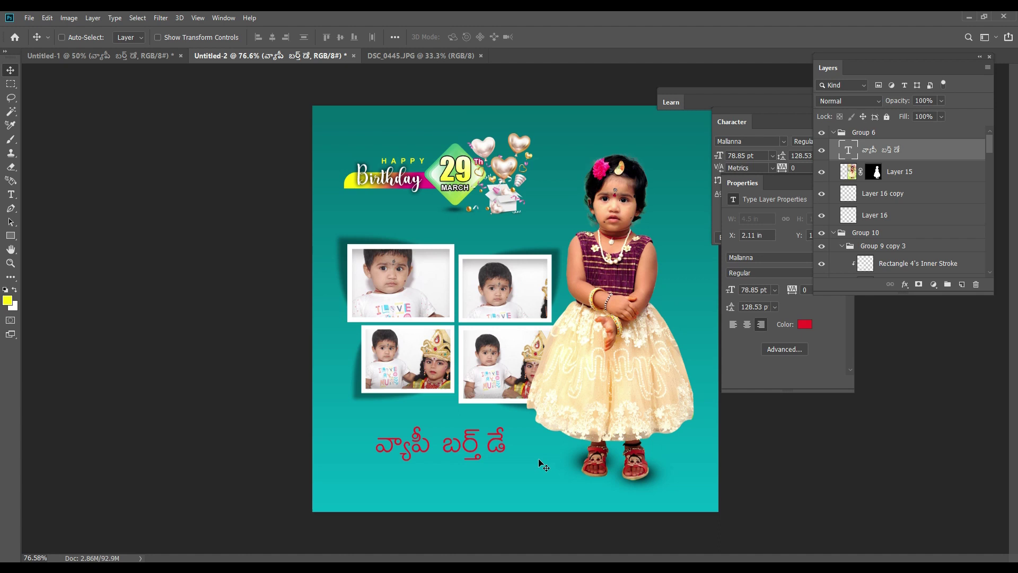
pyautogui.rightClick(518, 404)
pyautogui.click(523, 355)
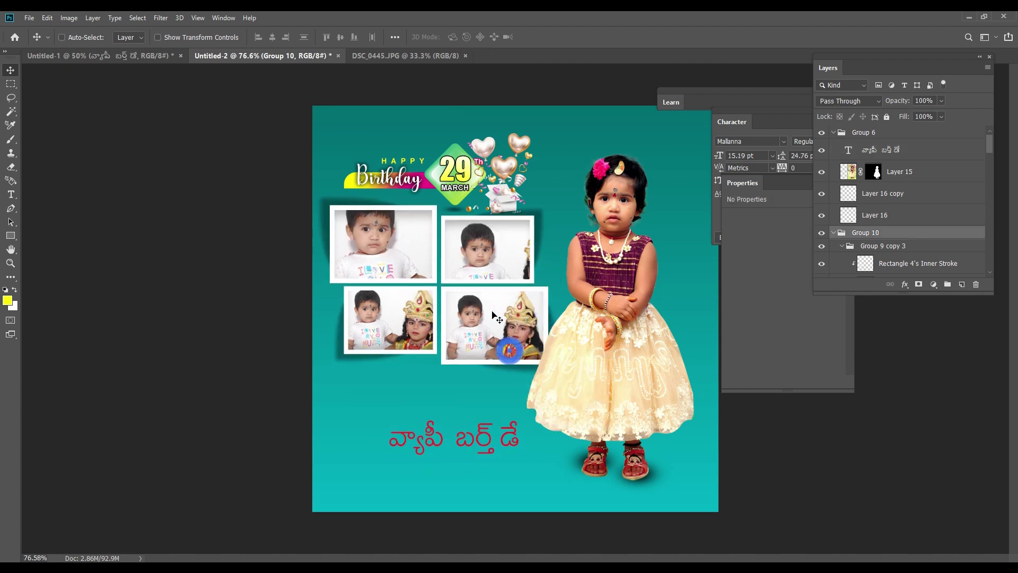
pyautogui.click(496, 448)
# Step: Close DSC_0445.JPG and place the cake Vector Smart Object beneath the greeting
pyautogui.click(419, 56)
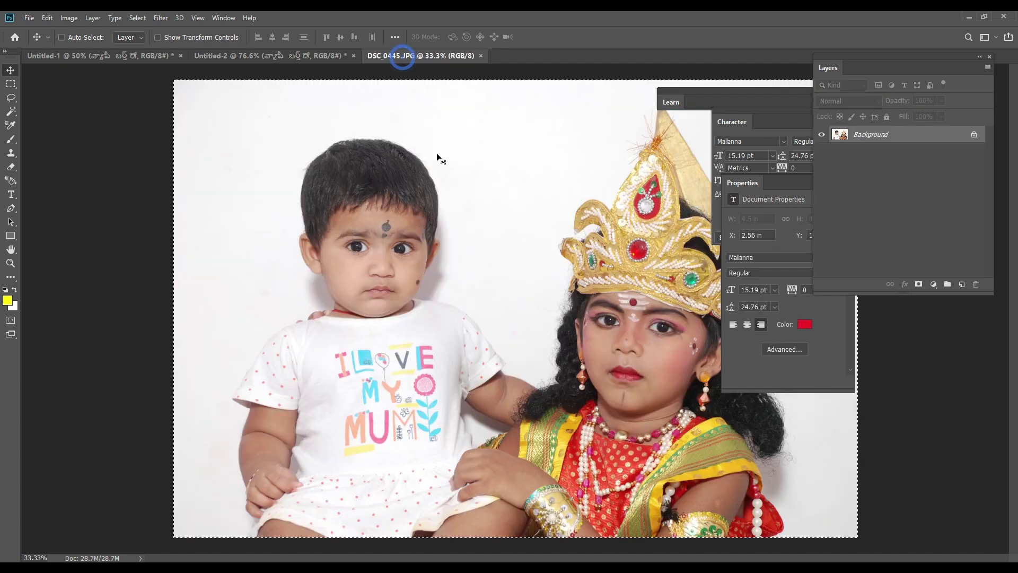
pyautogui.hotkey('ctrl', 'w')
pyautogui.hotkey('ctrl', 'Tab')
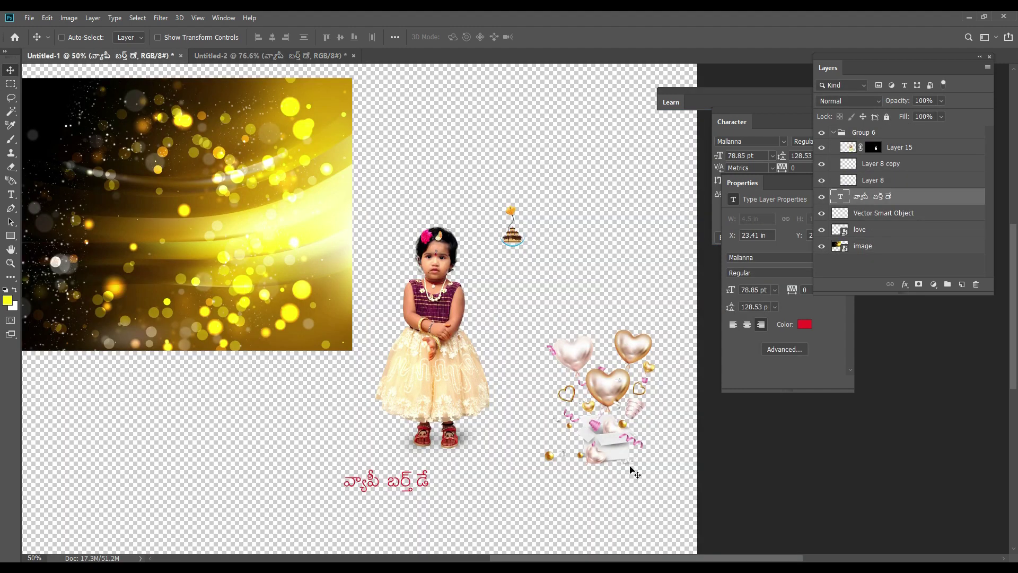
pyautogui.moveTo(511, 183)
pyautogui.mouseDown()
pyautogui.moveTo(462, 439)
pyautogui.moveTo(469, 467)
pyautogui.moveTo(424, 477)
pyautogui.mouseUp()
pyautogui.hotkey('ctrl', '1')
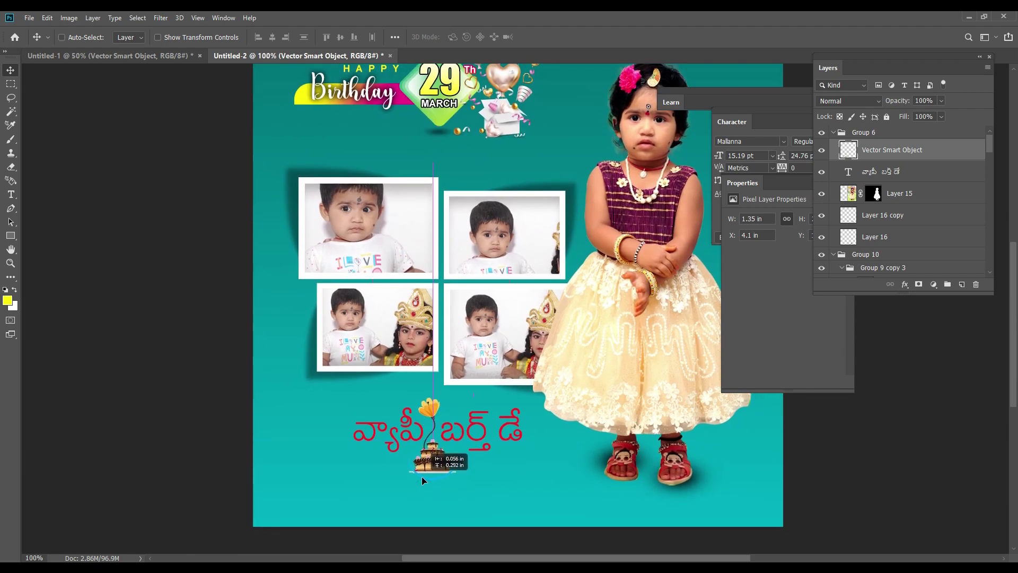
pyautogui.press('Left')
pyautogui.press('Left')
pyautogui.press('Left')
pyautogui.press('Down')
pyautogui.press('Down')
pyautogui.press('Down')
pyautogui.press('Right')
pyautogui.press('Right')
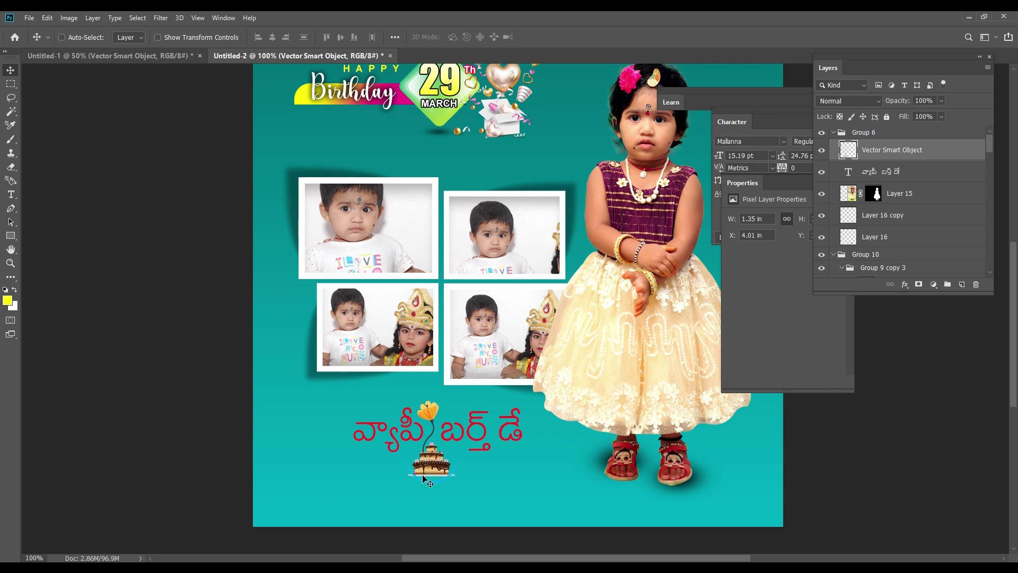
# Step: Group the Telugu greeting and cake graphic layers as Group 12
pyautogui.rightClick(487, 436)
pyautogui.click(495, 452)
pyautogui.rightClick(433, 471)
pyautogui.keyDown('shift'); pyautogui.click(454, 487); pyautogui.keyUp('shift')
pyautogui.hotkey('ctrl', 'g')
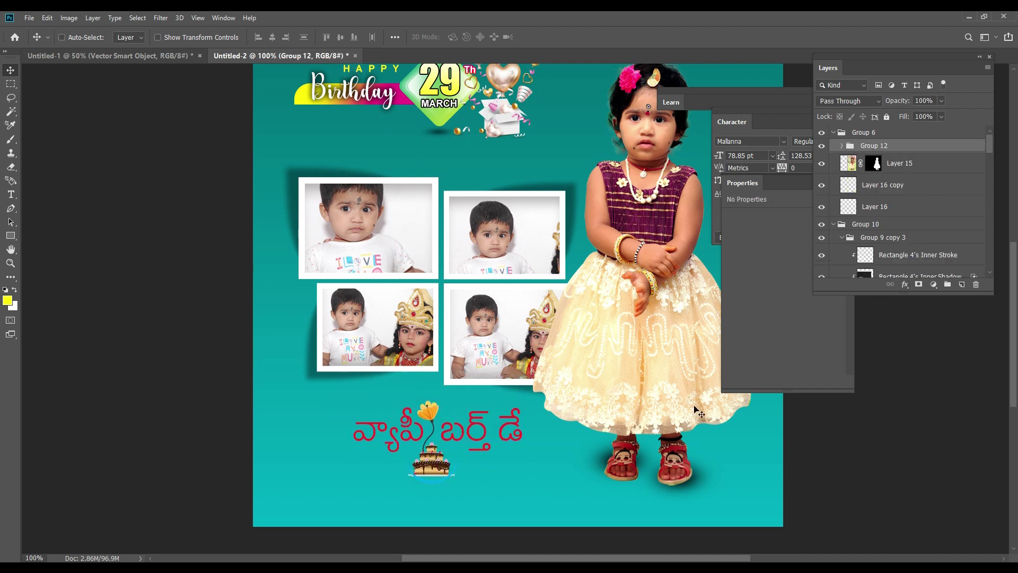
# Step: Give Group 12 a white Outer Glow and move it slightly left
pyautogui.click(905, 285)
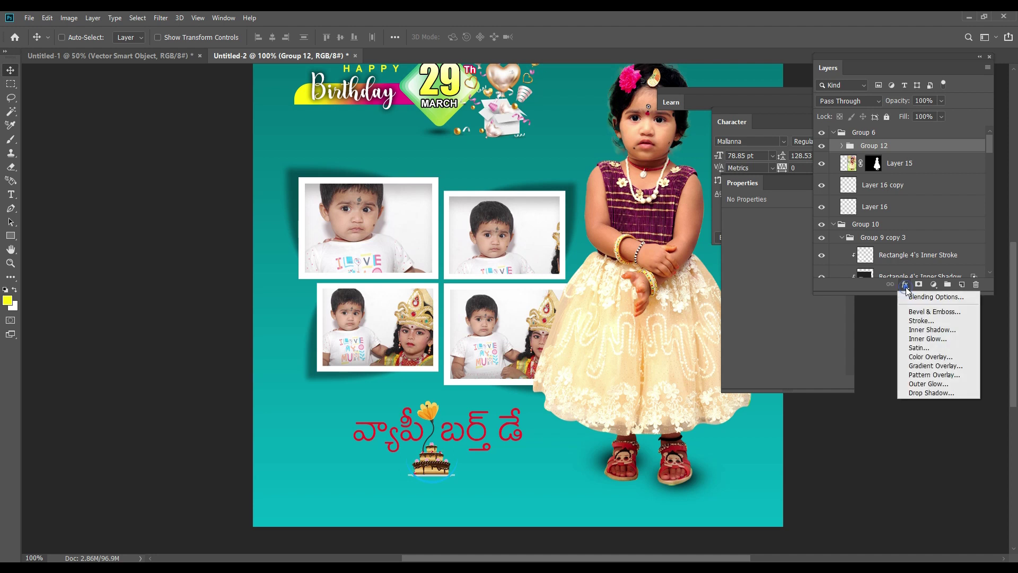
pyautogui.click(935, 384)
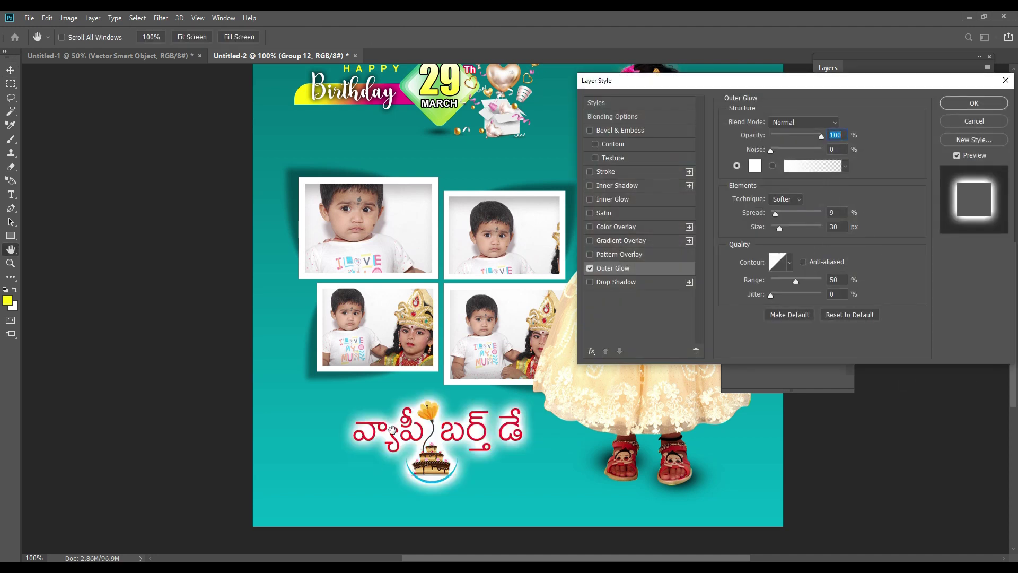
pyautogui.press('Return')
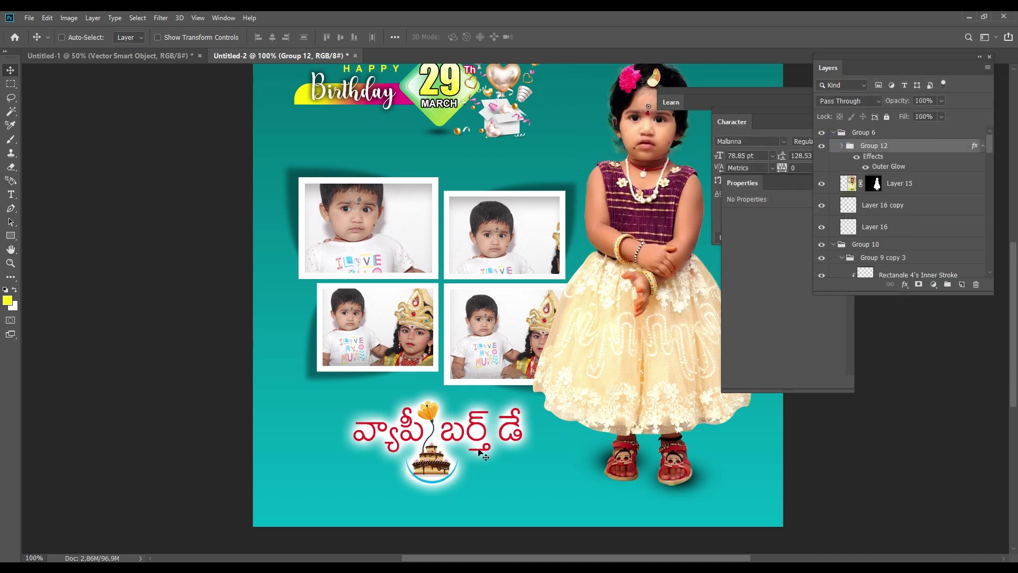
pyautogui.moveTo(480, 451); pyautogui.dragTo(449, 454)
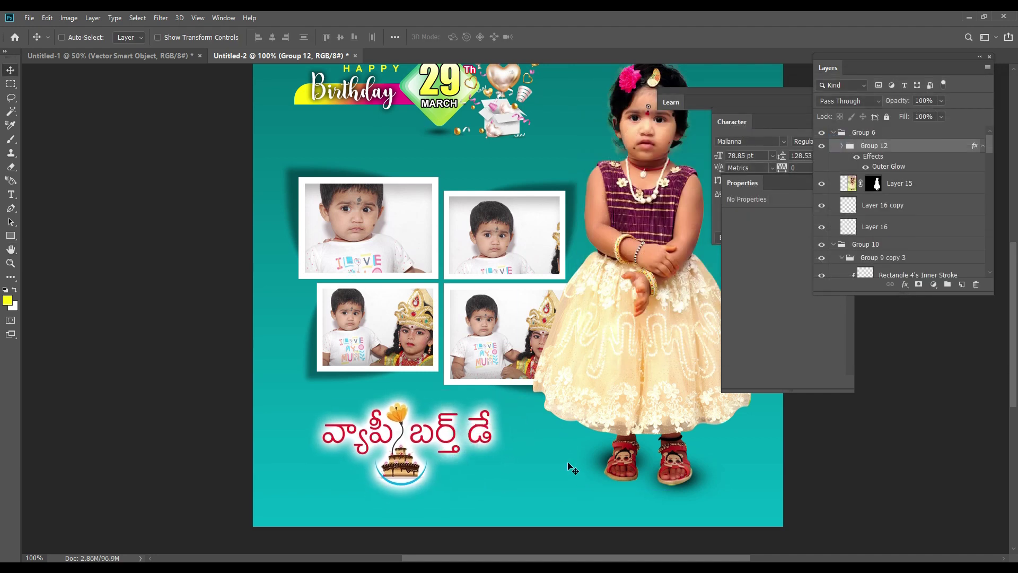
pyautogui.scroll(-1, 477, 457)
# Step: Select the Rectangle 1 layer and start a new text layer below the cake
pyautogui.rightClick(499, 454)
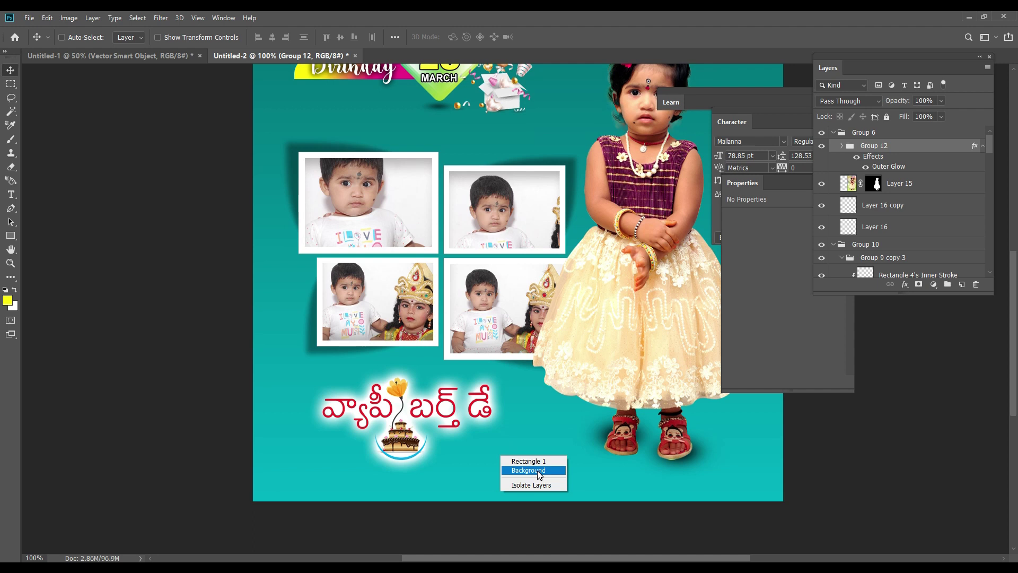
pyautogui.click(538, 470)
pyautogui.rightClick(512, 454)
pyautogui.click(537, 460)
pyautogui.press('t')
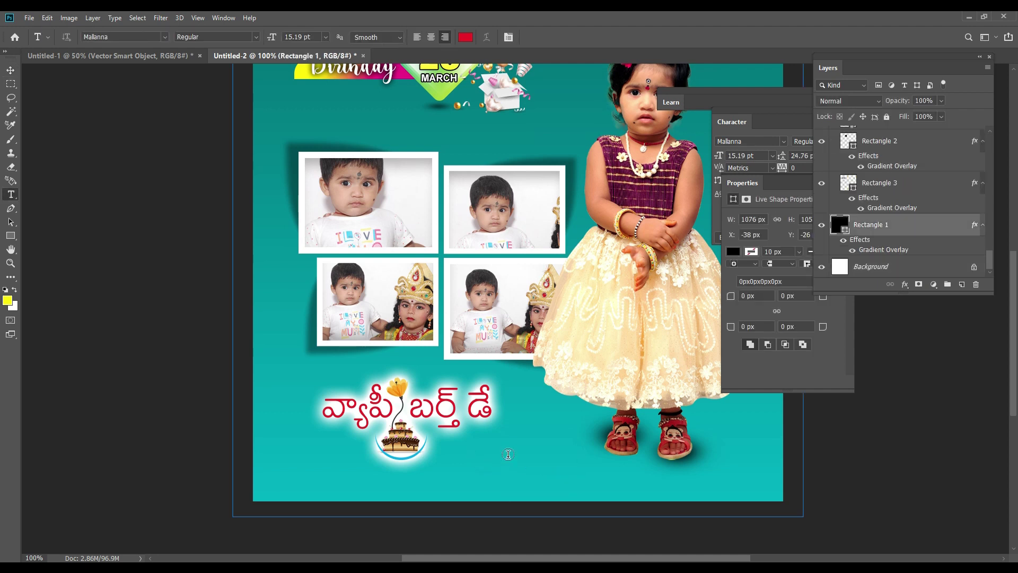
pyautogui.click(511, 455)
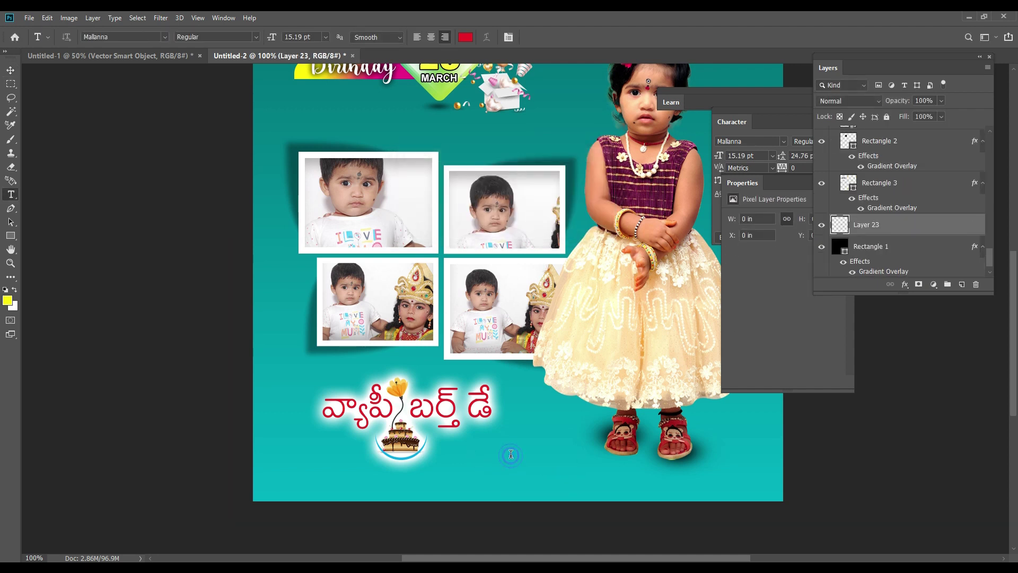
pyautogui.click(511, 454)
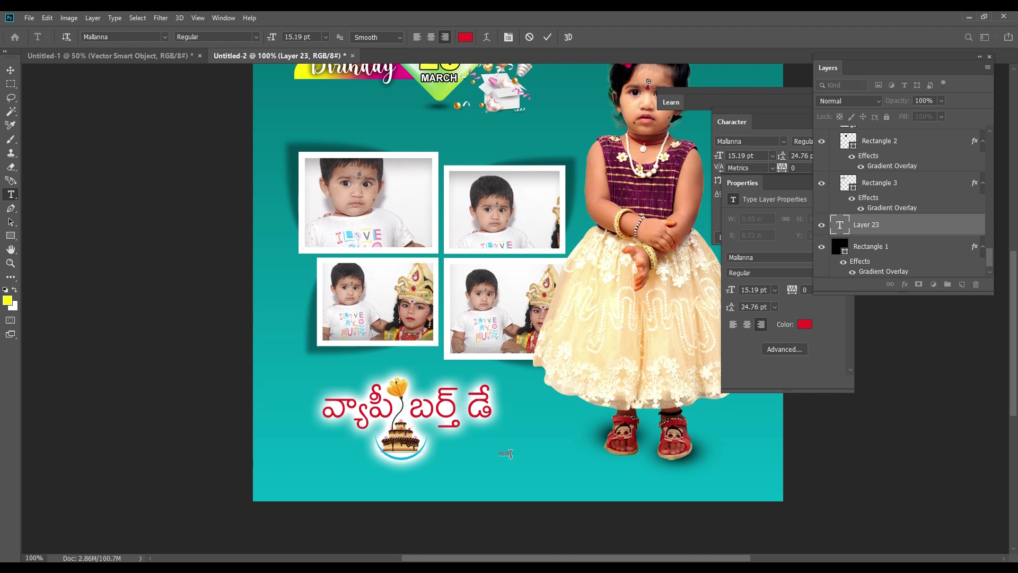
# Step: Scale the red name text up to 57.24 pt, beside the cake and below the Telugu greeting
pyautogui.hotkey('ctrl', 't')
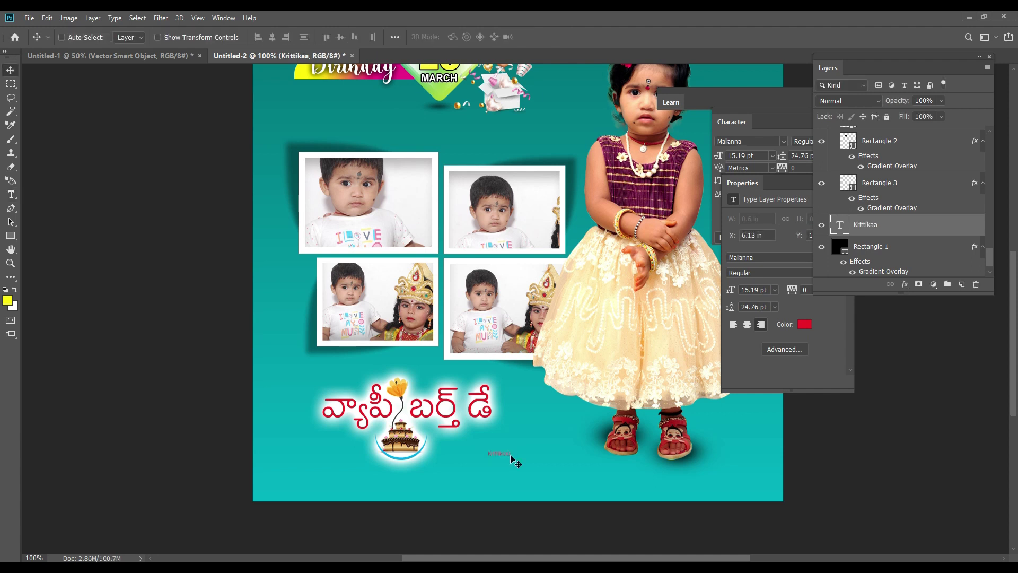
pyautogui.moveTo(518, 463)
pyautogui.mouseDown()
pyautogui.moveTo(575, 468)
pyautogui.moveTo(577, 438)
pyautogui.moveTo(547, 455)
pyautogui.mouseUp()
pyautogui.press('Return')
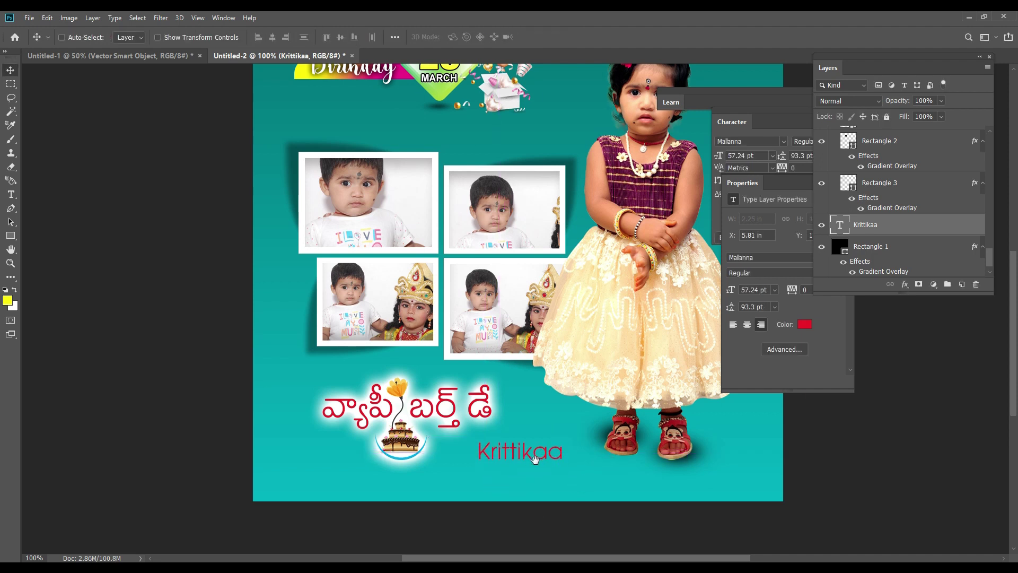
pyautogui.scroll(1, 534, 460)
# Step: Select the name text and look for the Benilla script font in the font list
pyautogui.doubleClick(523, 432)
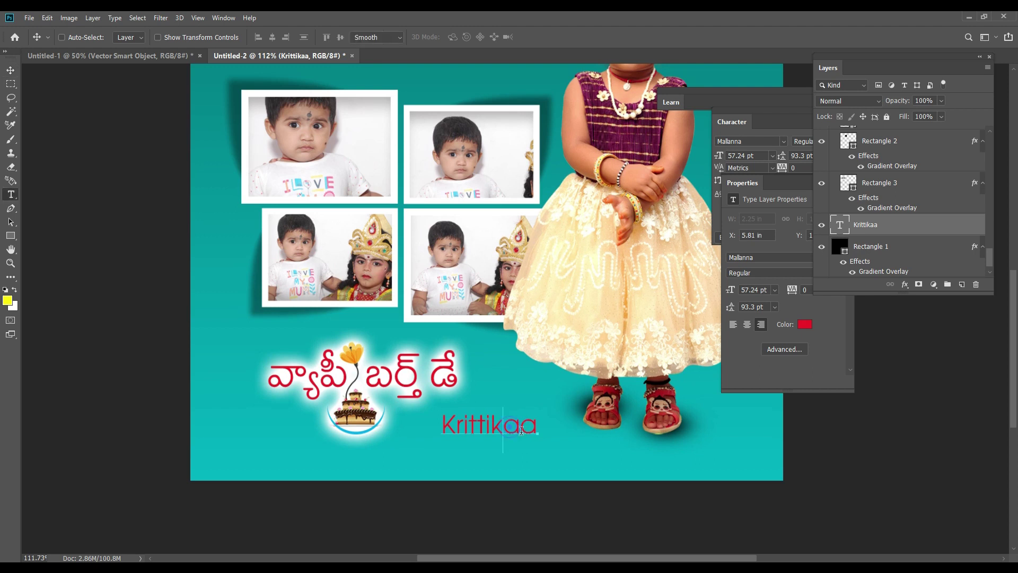
pyautogui.click(164, 37)
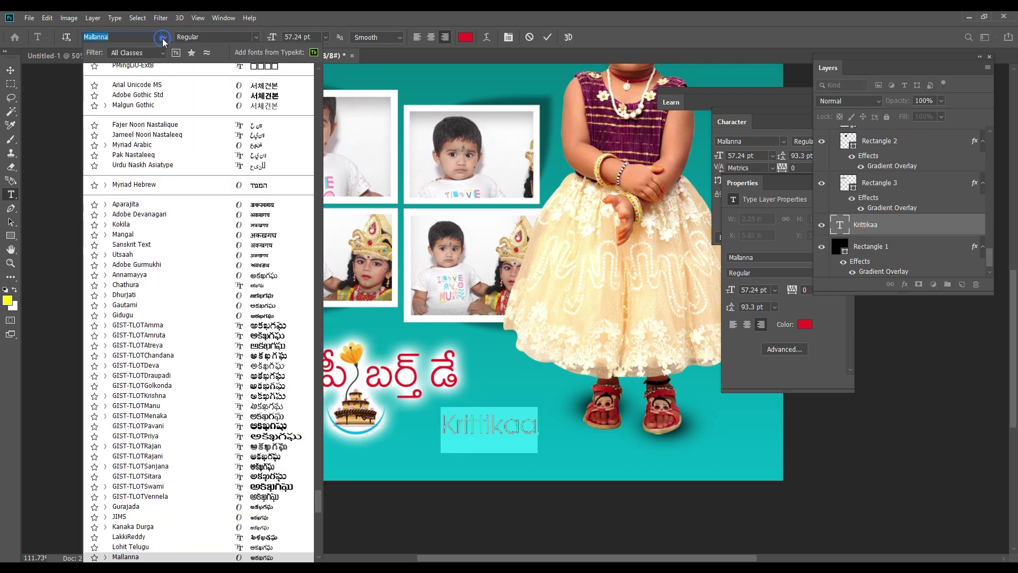
pyautogui.scroll(3, 206, 144)
pyautogui.scroll(5, 206, 143)
pyautogui.scroll(5, 200, 144)
pyautogui.scroll(3, 182, 178)
pyautogui.scroll(4, 178, 188)
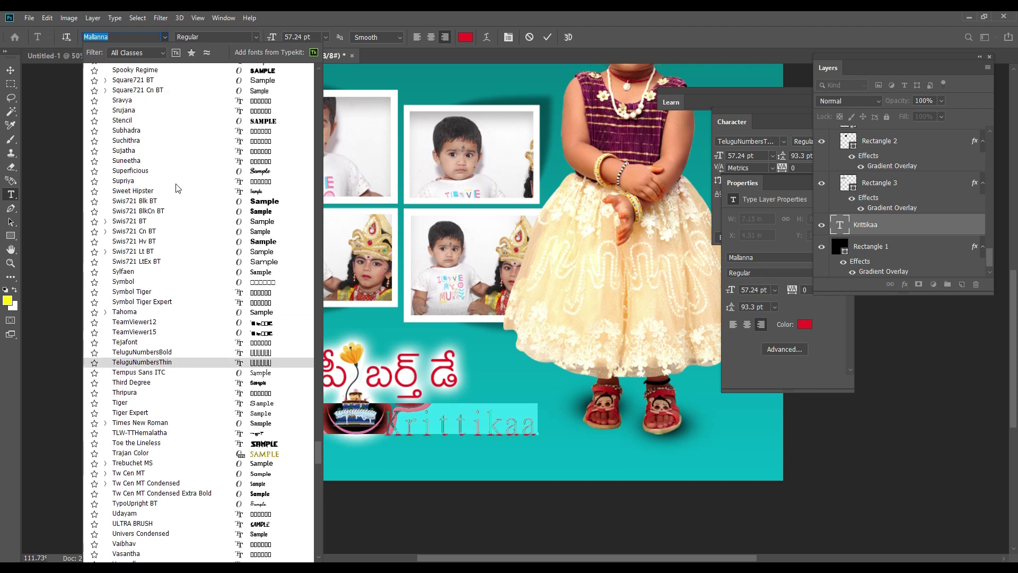
pyautogui.scroll(4, 177, 189)
pyautogui.scroll(5, 178, 189)
pyautogui.scroll(3, 177, 188)
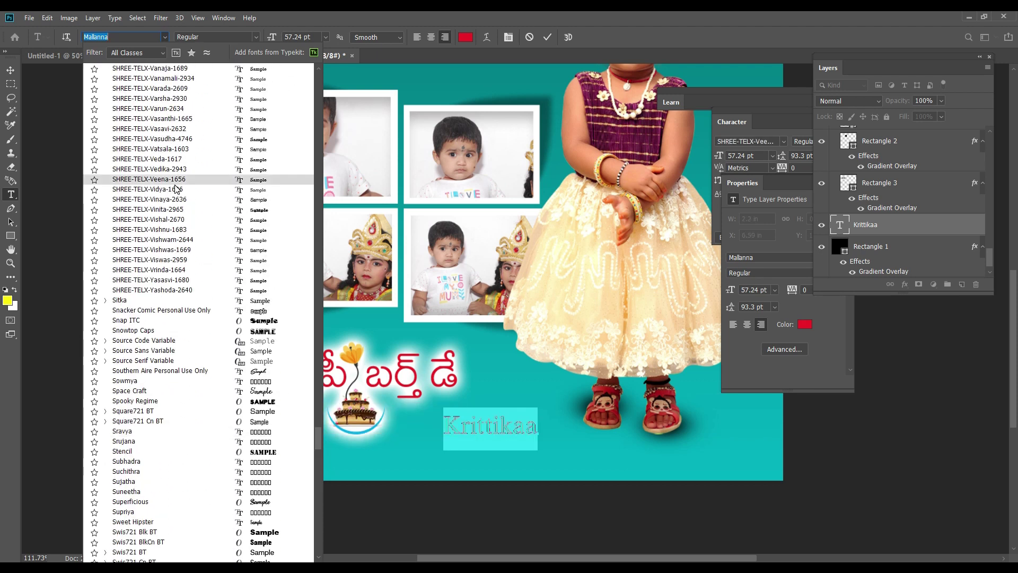
pyautogui.scroll(5, 176, 189)
pyautogui.scroll(2, 209, 236)
pyautogui.scroll(3, 296, 170)
pyautogui.scroll(3, 306, 421)
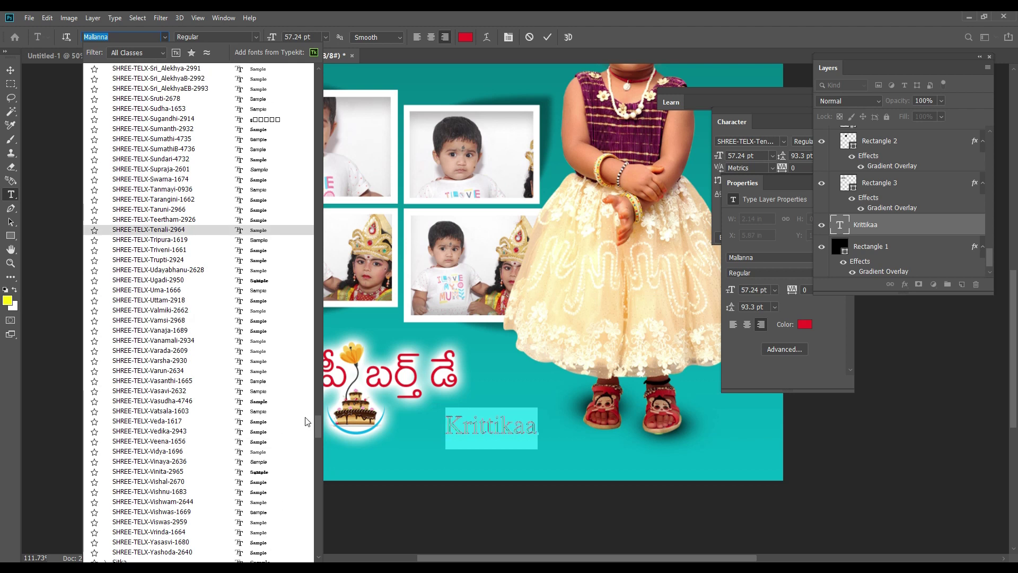
pyautogui.moveTo(320, 428); pyautogui.dragTo(316, 209)
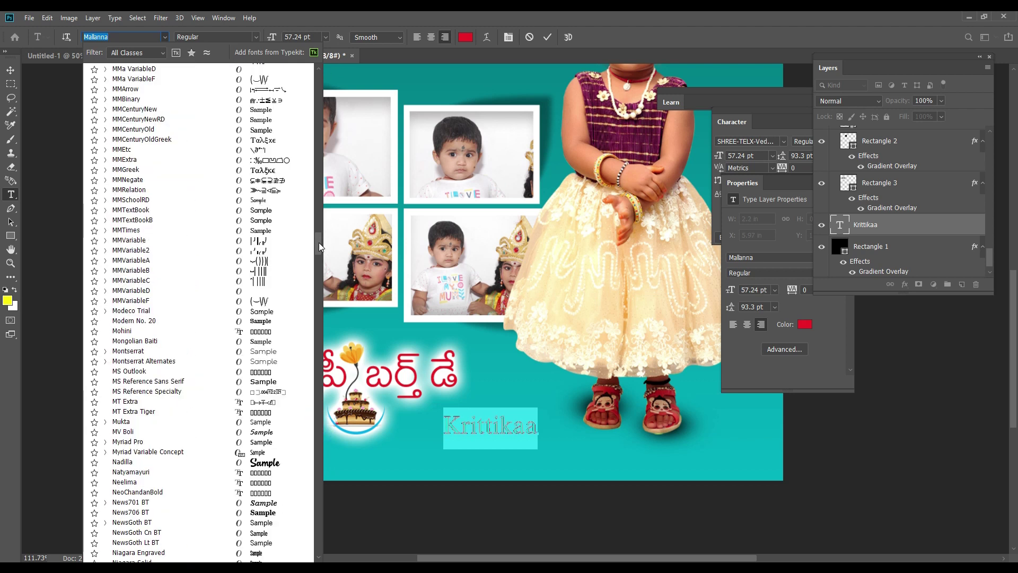
pyautogui.moveTo(319, 243); pyautogui.dragTo(319, 225)
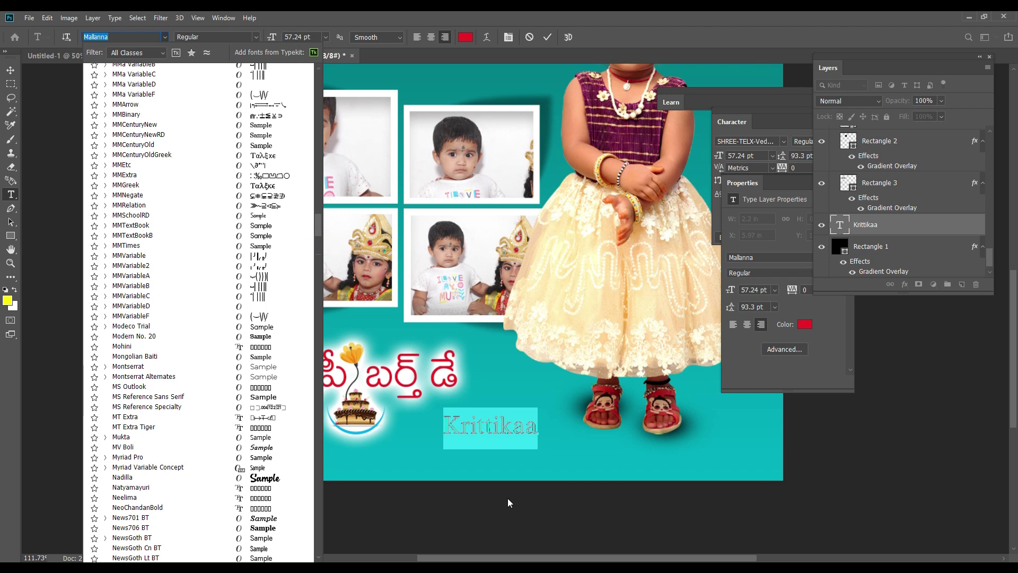
pyautogui.click(508, 503)
pyautogui.hotkey('ctrl', 'Return')
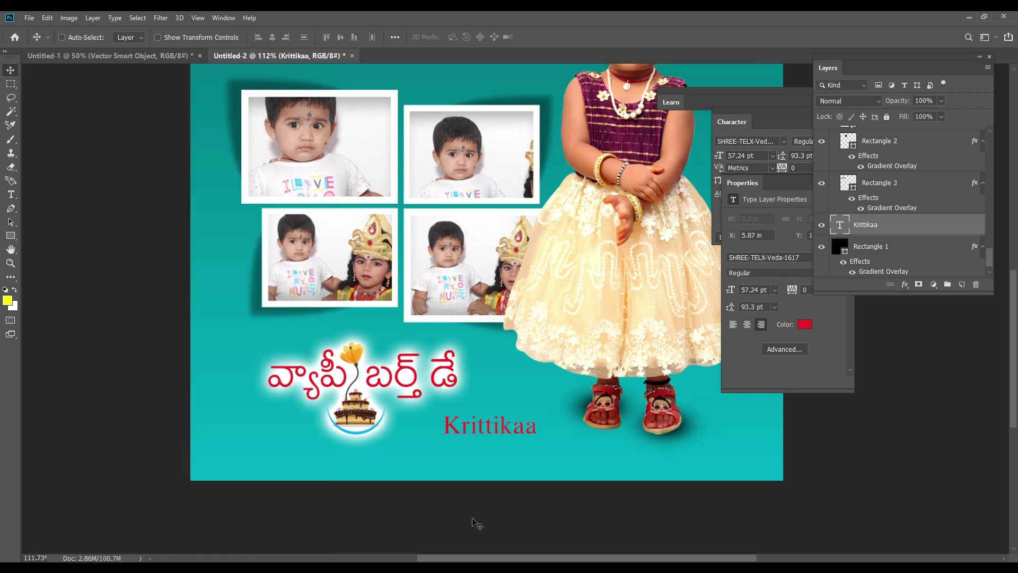
# Step: Apply Benilla to the whole name and shrink it to 40.51 pt beside the cake
pyautogui.click(476, 418)
pyautogui.hotkey('ctrl', 'a')
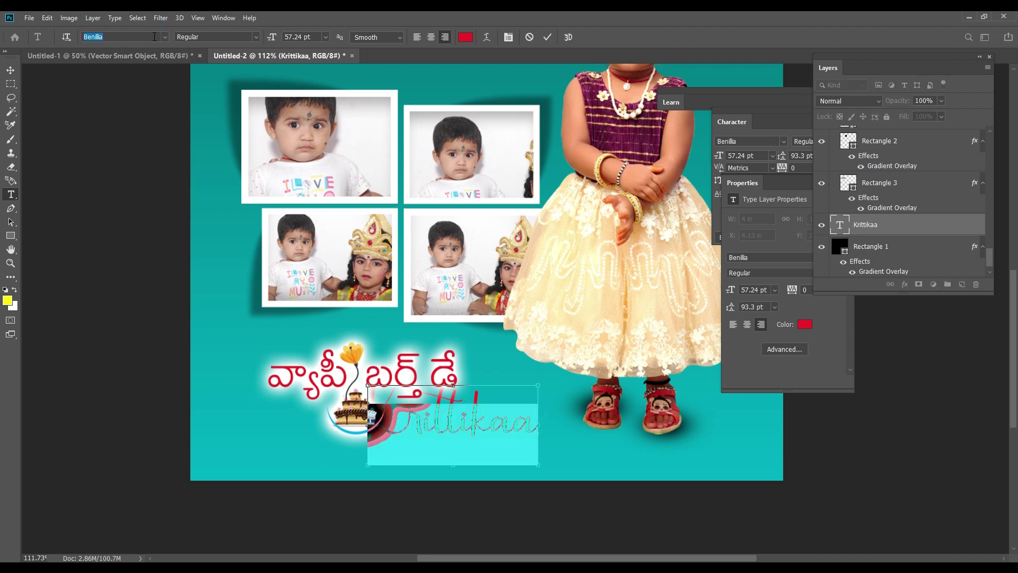
pyautogui.hotkey('ctrl', 'Return')
pyautogui.press('v')
pyautogui.hotkey('ctrl', 't')
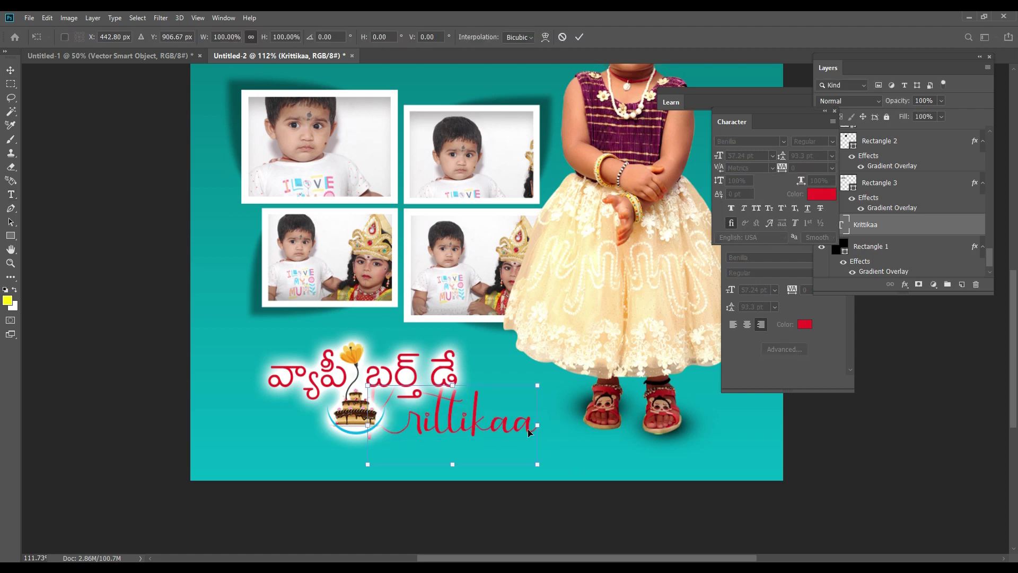
pyautogui.moveTo(542, 420)
pyautogui.mouseDown()
pyautogui.moveTo(497, 428)
pyautogui.moveTo(541, 427)
pyautogui.moveTo(514, 444)
pyautogui.mouseUp()
pyautogui.press('Return')
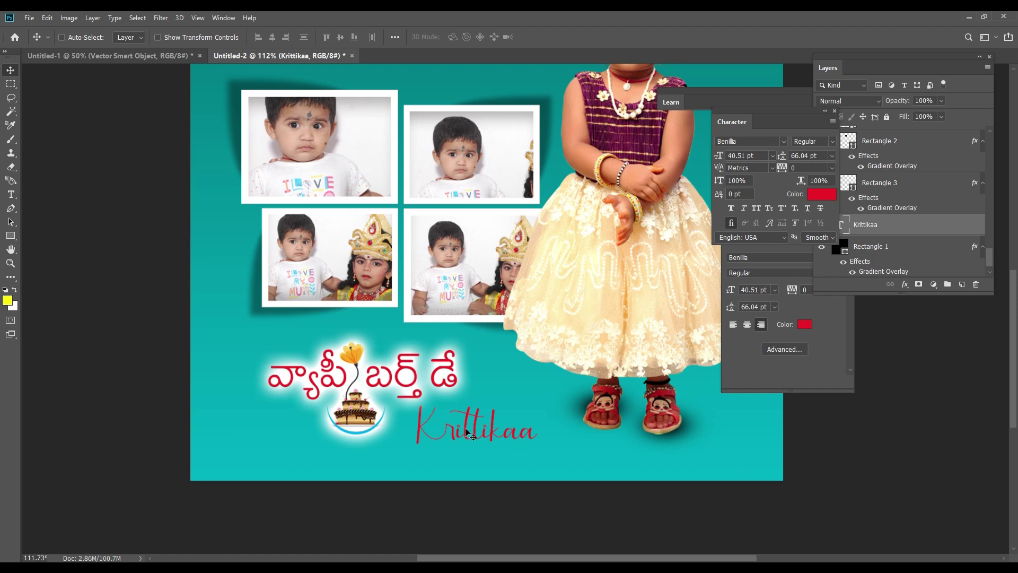
# Step: Set a magenta foreground colour and fill the name text with it
pyautogui.click(8, 301)
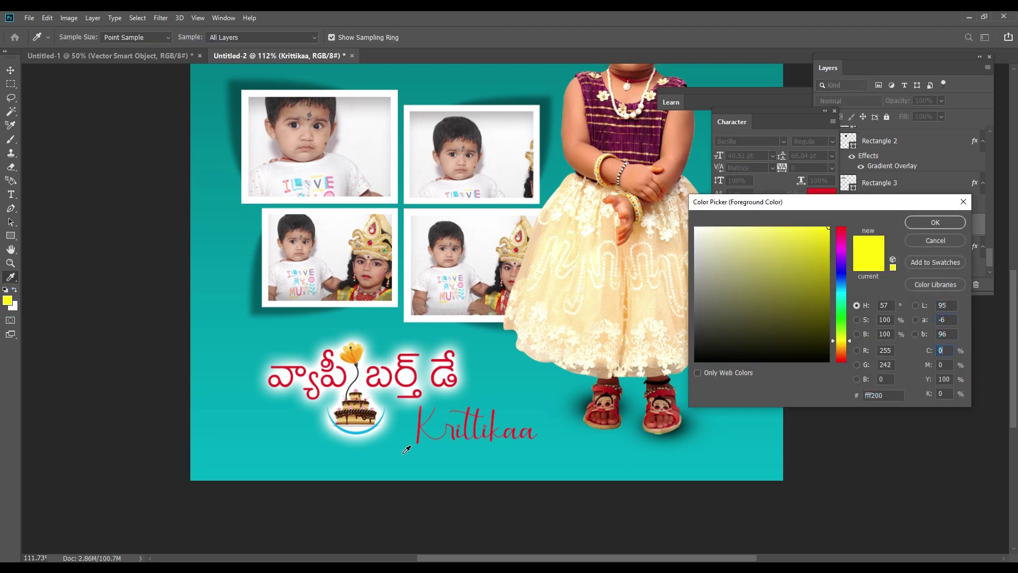
pyautogui.write('00')
pyautogui.press('Return')
pyautogui.press('v')
pyautogui.hotkey('alt', 'BackSpace')
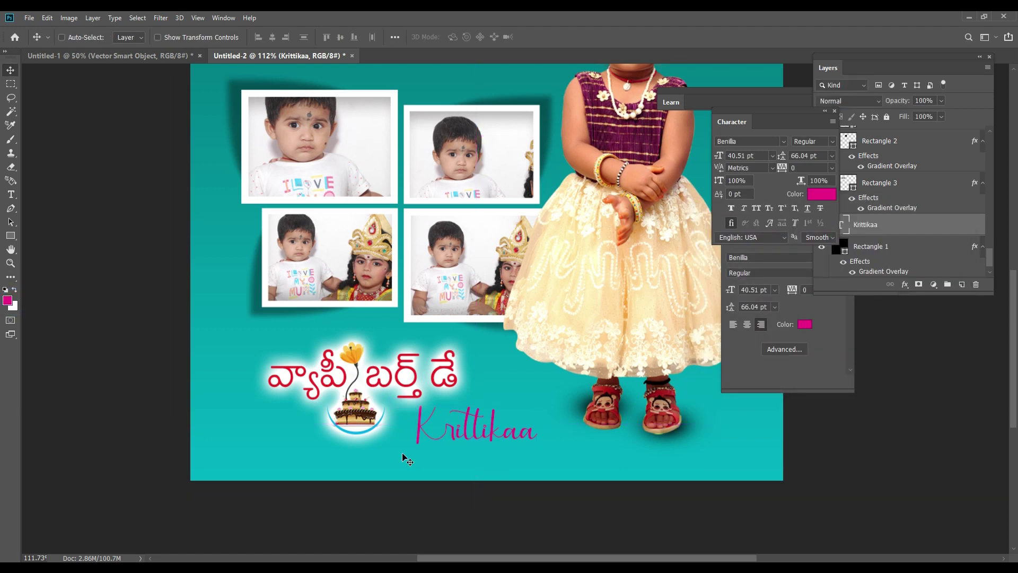
pyautogui.keyDown('alt'); pyautogui.click(676, 487); pyautogui.keyUp('alt')
pyautogui.hotkey('alt', 'l')
# Step: Add a white 5 px Outside stroke effect to the name layer and check it zoomed in
pyautogui.press('y')
pyautogui.press('s')
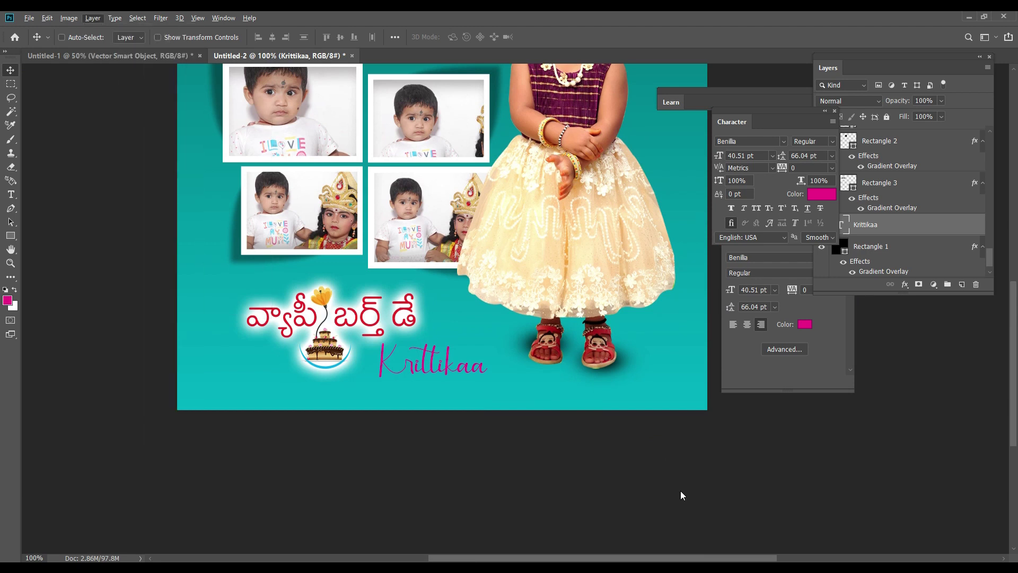
pyautogui.click(905, 285)
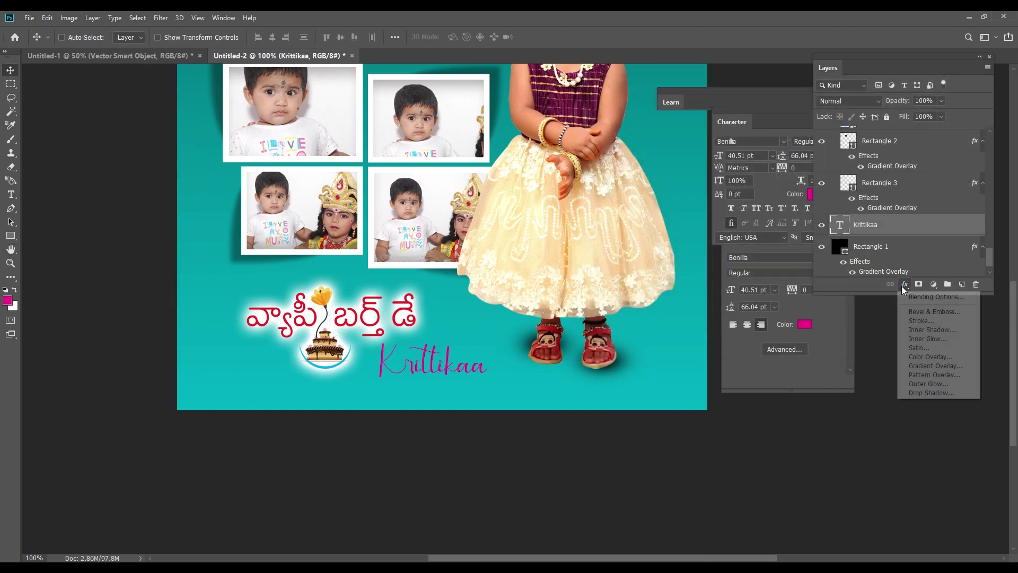
pyautogui.click(930, 321)
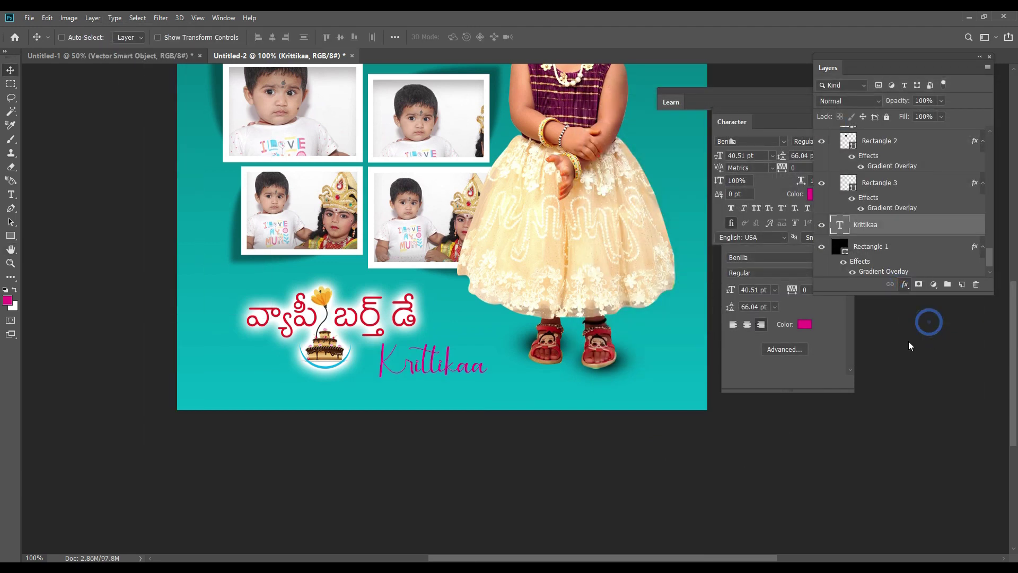
pyautogui.click(799, 138)
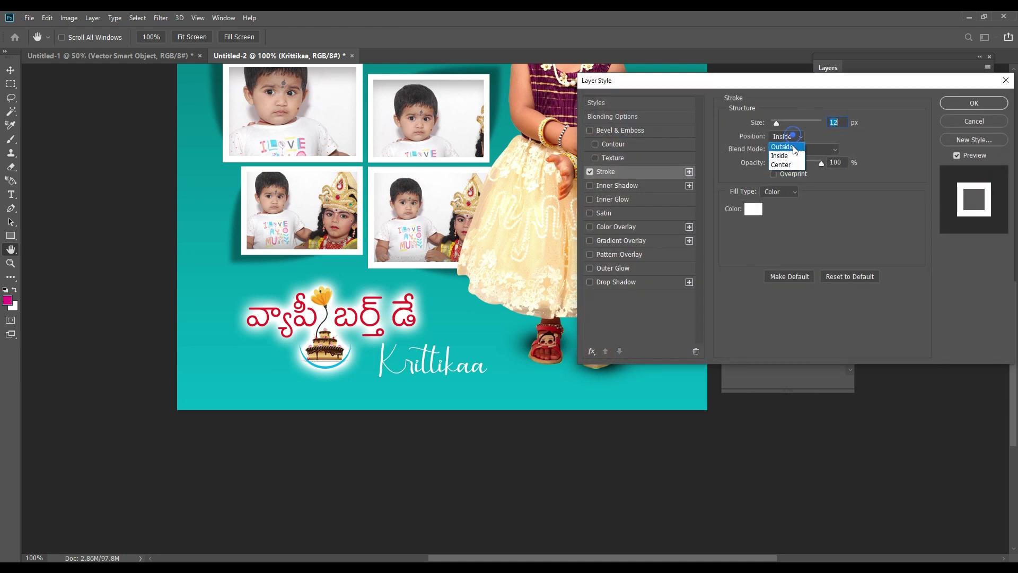
pyautogui.doubleClick(834, 122)
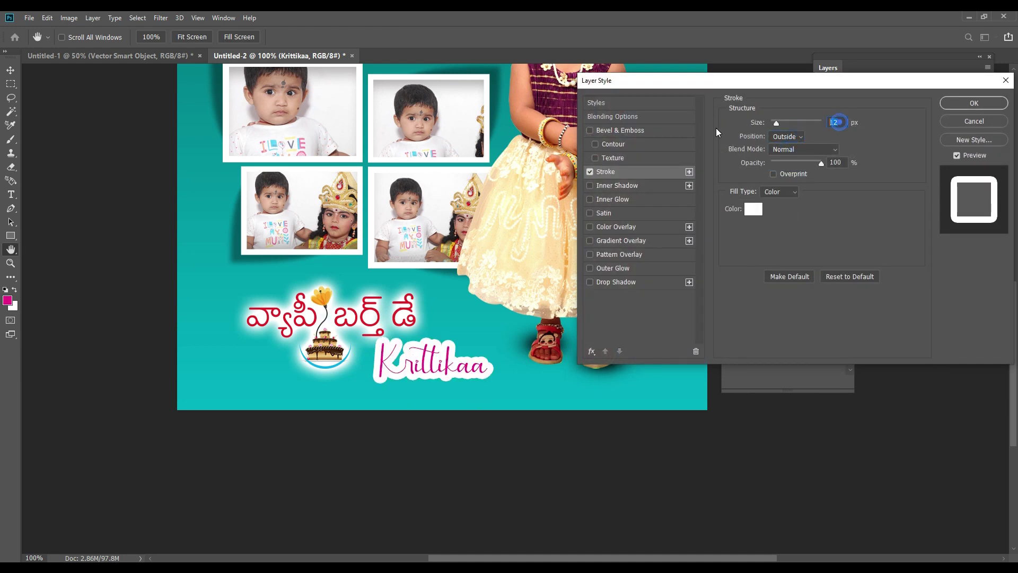
pyautogui.write('5')
pyautogui.press('Return')
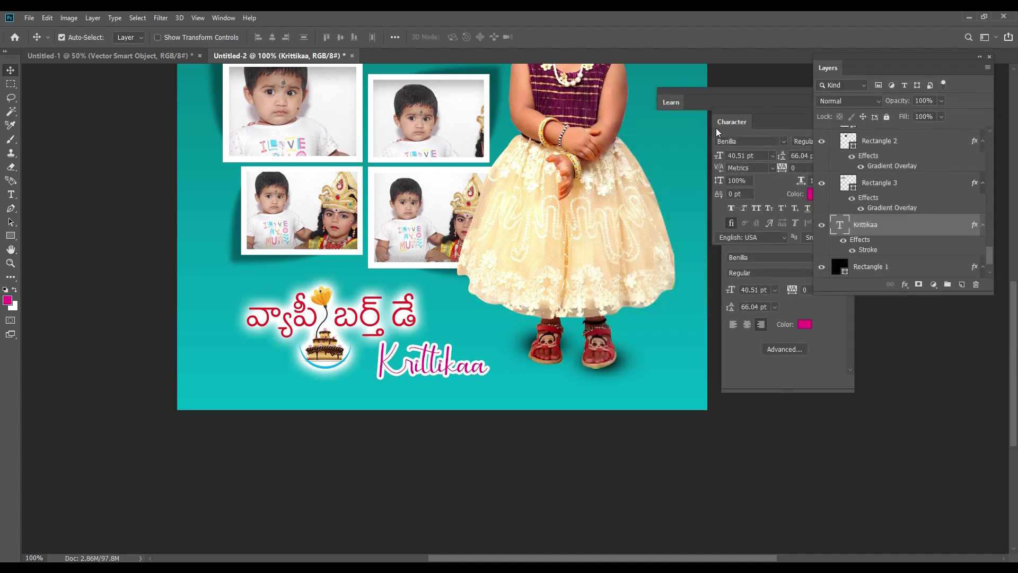
pyautogui.moveTo(509, 401)
pyautogui.mouseDown()
pyautogui.moveTo(534, 405)
pyautogui.moveTo(425, 289)
pyautogui.mouseUp()
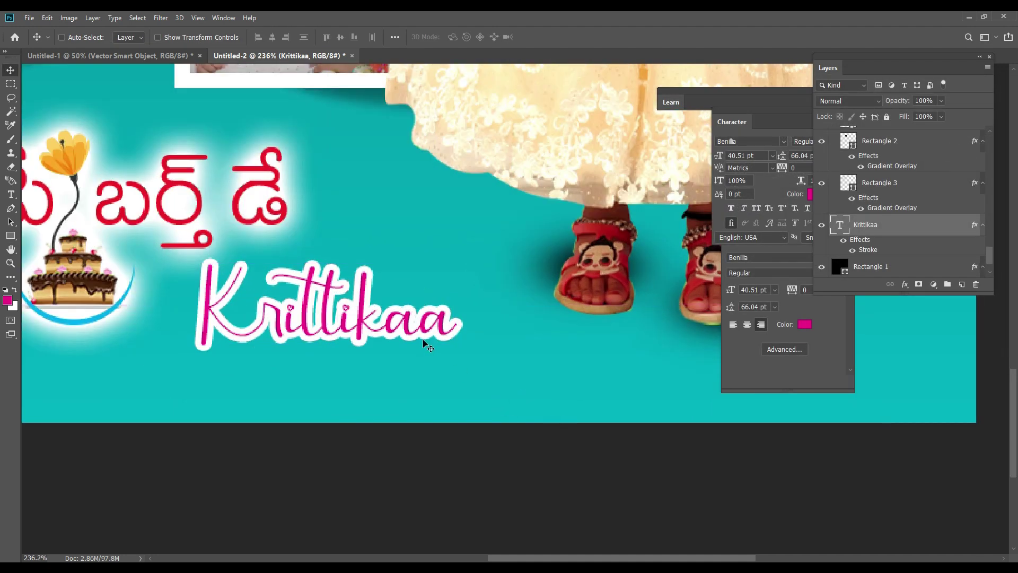
pyautogui.hotkey('ctrl', '1')
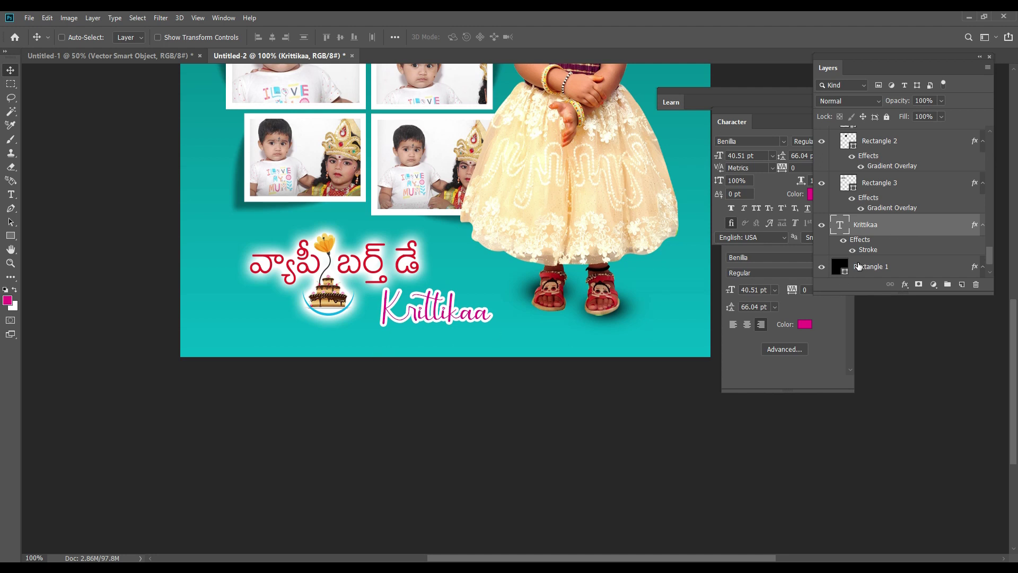
# Step: Convert the name layer to a smart object and recolour its stroke to a darker teal
pyautogui.rightClick(905, 225)
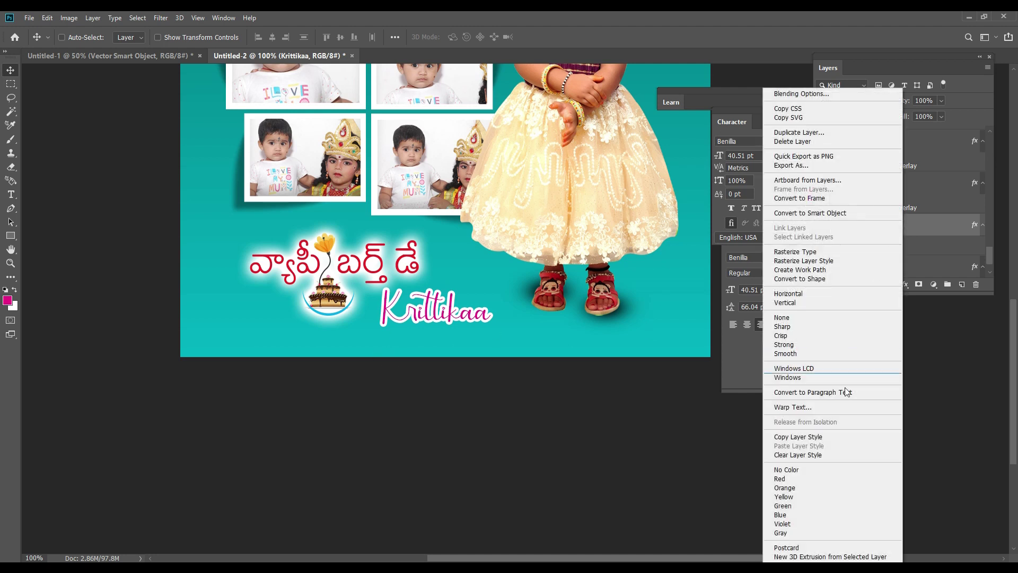
pyautogui.click(830, 213)
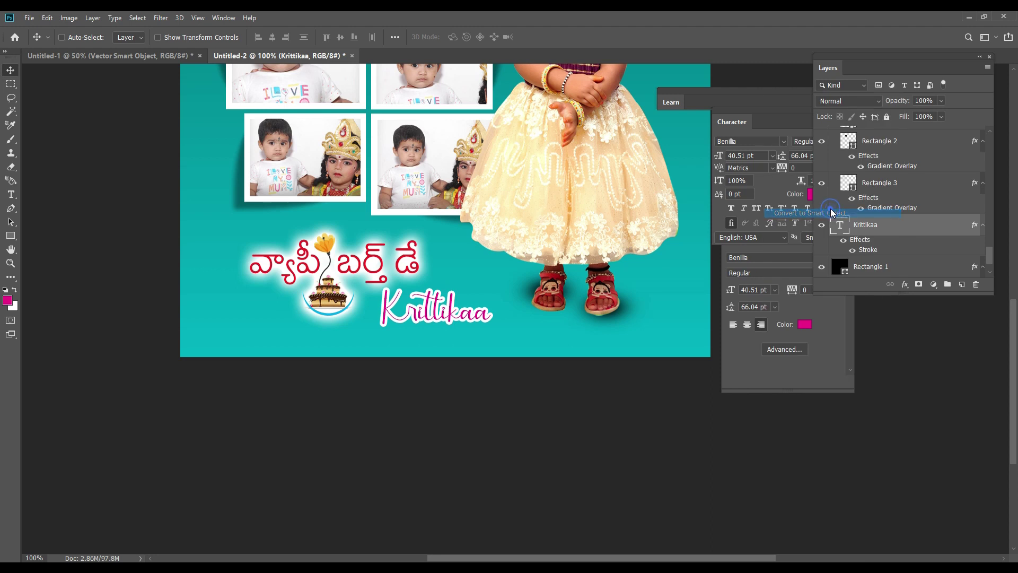
pyautogui.click(905, 284)
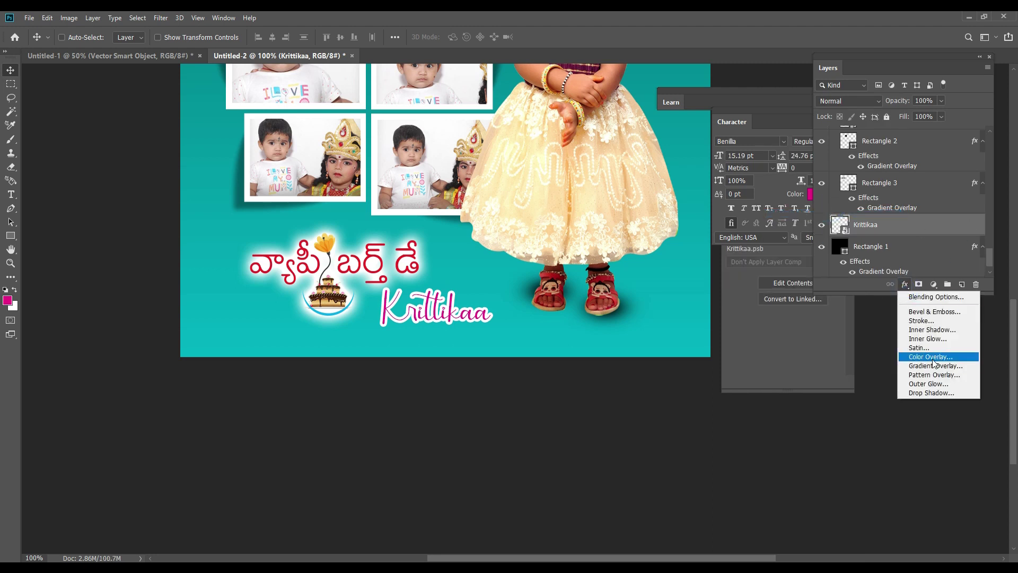
pyautogui.click(933, 322)
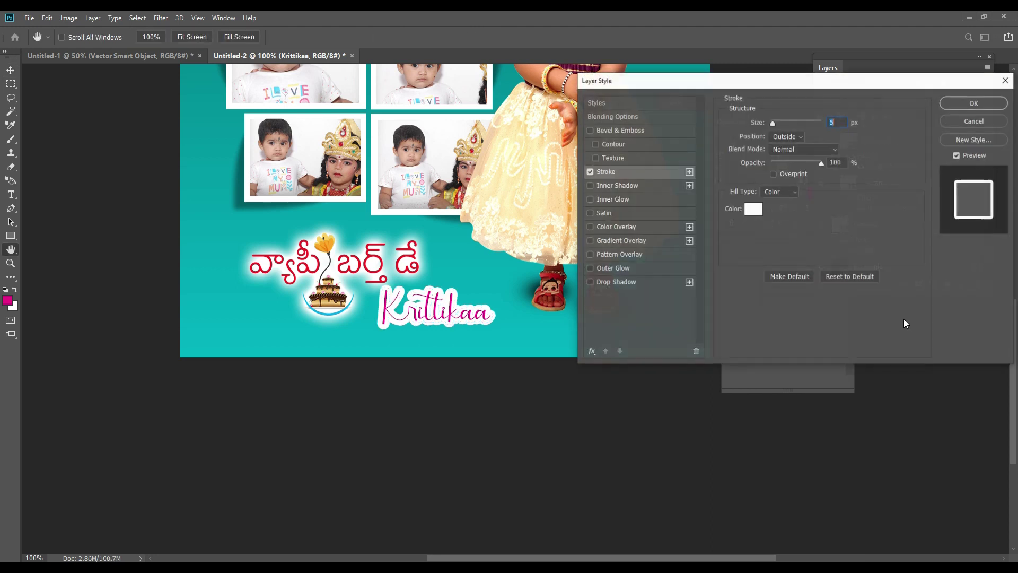
pyautogui.click(752, 211)
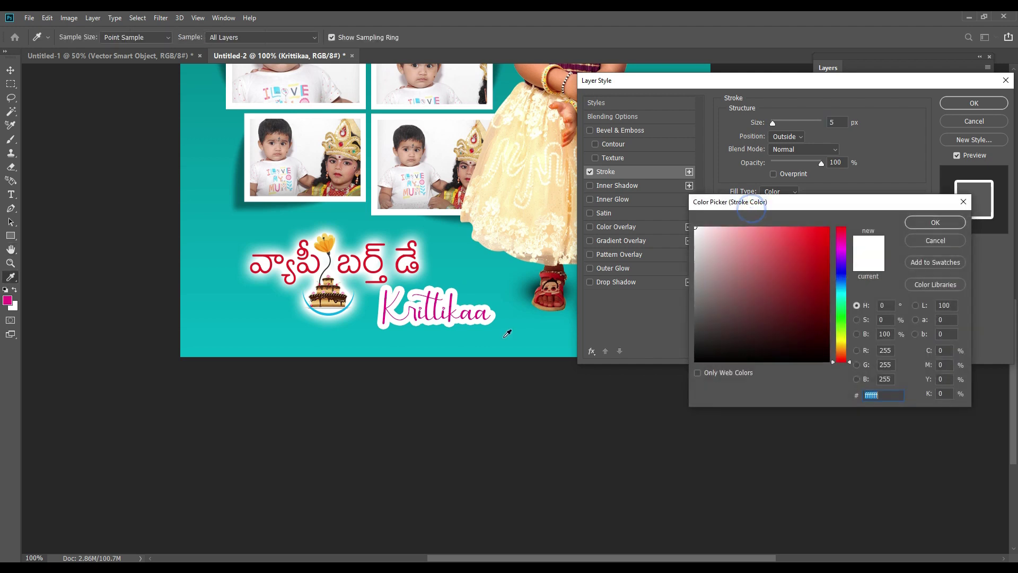
pyautogui.click(506, 332)
pyautogui.moveTo(824, 299); pyautogui.dragTo(837, 317)
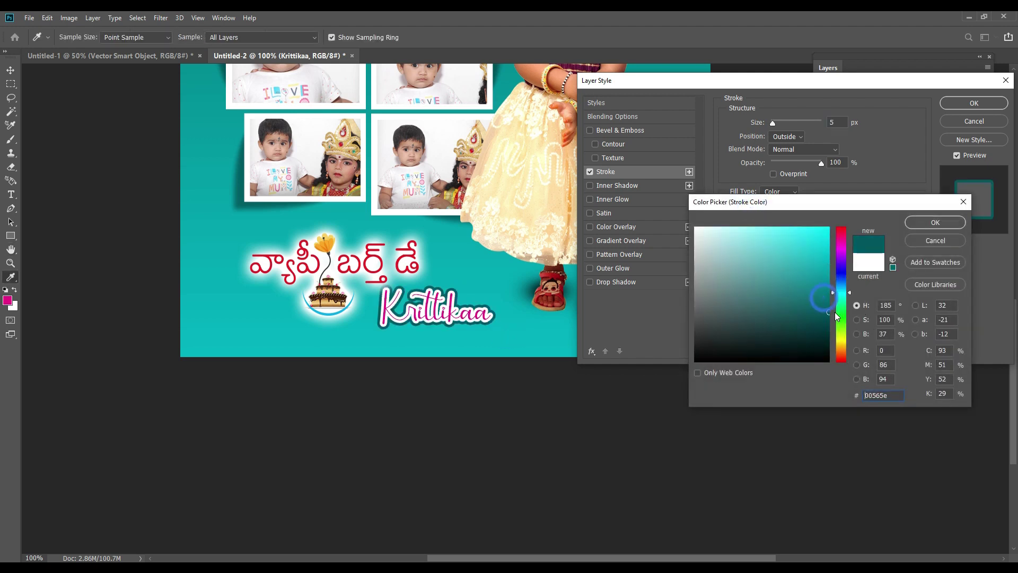
pyautogui.press('Return')
pyautogui.press('Return')
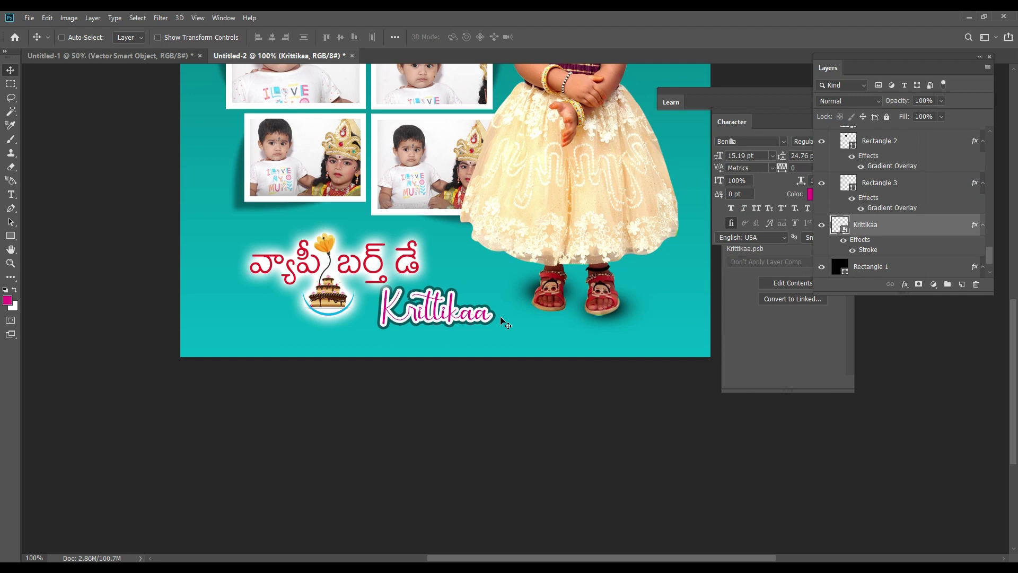
# Step: Cancel the accidental crop and move the name slightly right beside the cake
pyautogui.press('c')
pyautogui.press('Escape')
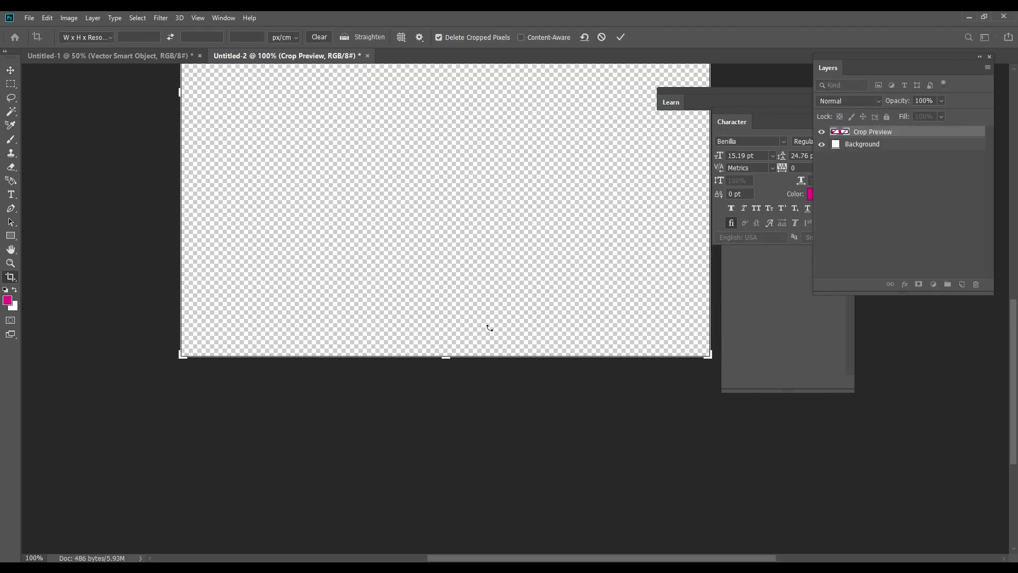
pyautogui.press('v')
pyautogui.hotkey('ctrl', '0')
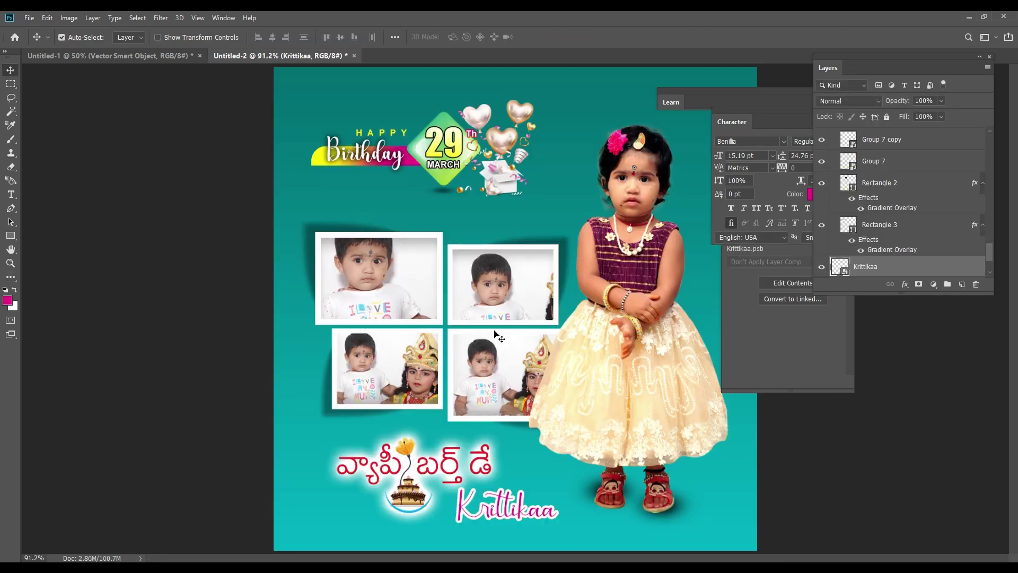
pyautogui.scroll(5, 531, 440)
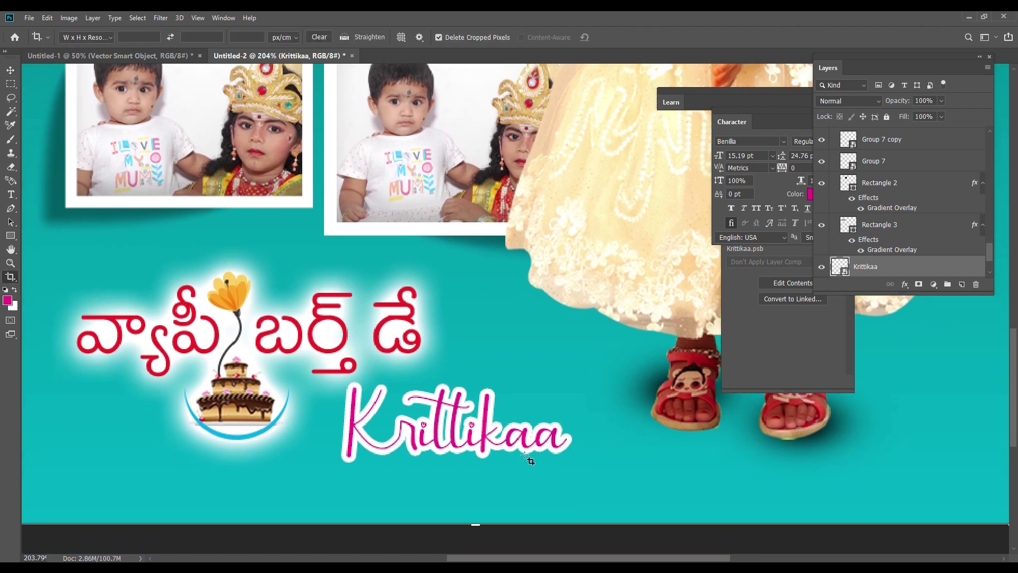
pyautogui.moveTo(535, 449); pyautogui.dragTo(556, 447)
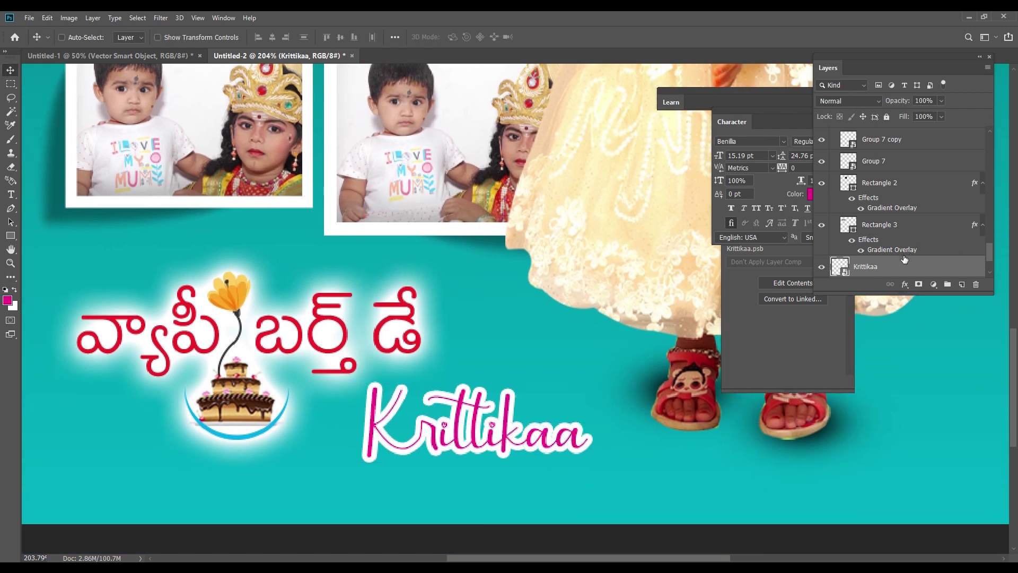
# Step: Add a drop shadow to the name: Distance 5, Spread 0, Angle 126°, Opacity 70%
pyautogui.click(908, 287)
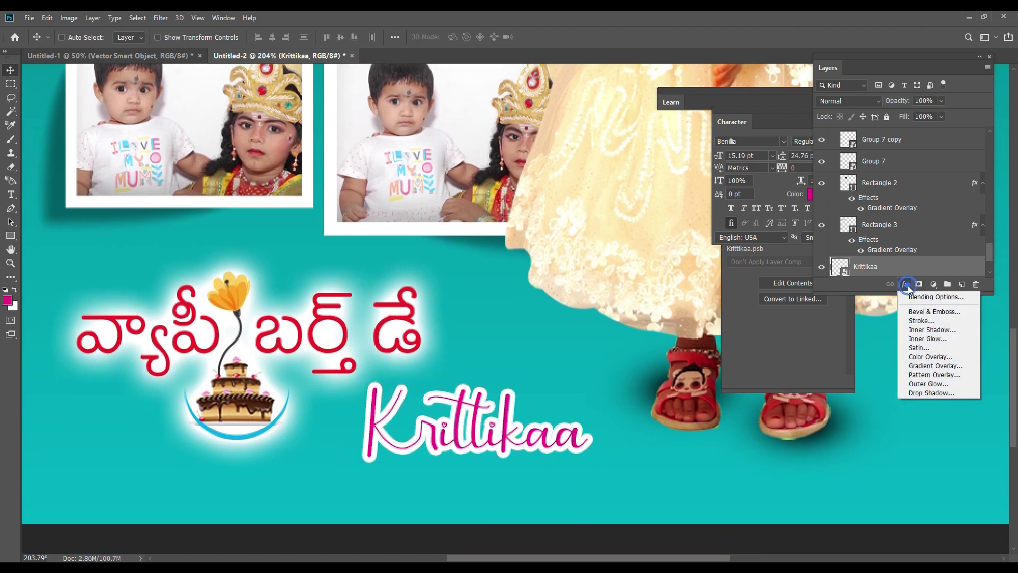
pyautogui.click(935, 393)
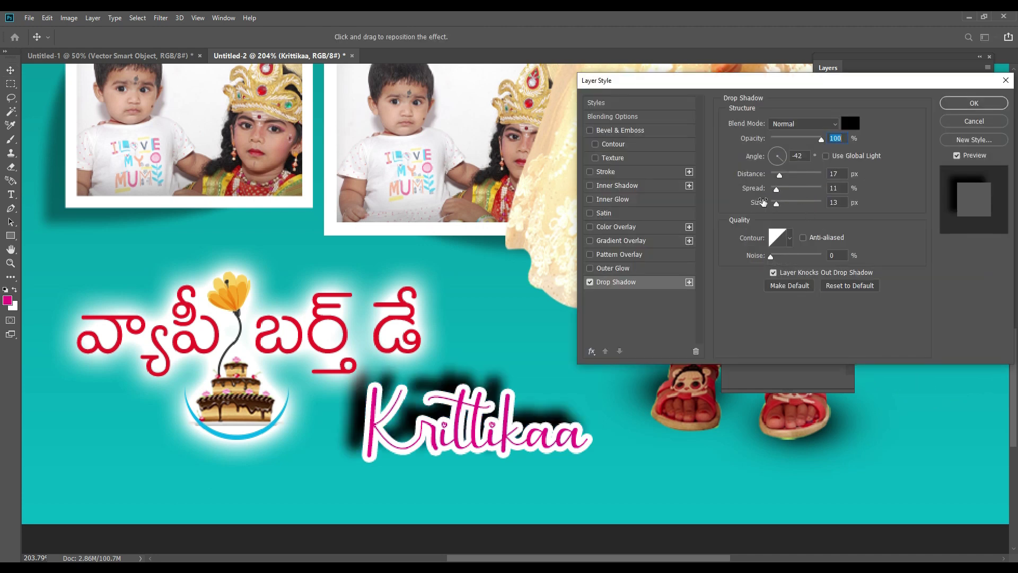
pyautogui.moveTo(780, 174)
pyautogui.mouseDown()
pyautogui.moveTo(764, 174)
pyautogui.moveTo(770, 189)
pyautogui.mouseUp()
pyautogui.moveTo(533, 446); pyautogui.dragTo(537, 452)
pyautogui.moveTo(821, 139); pyautogui.dragTo(785, 138)
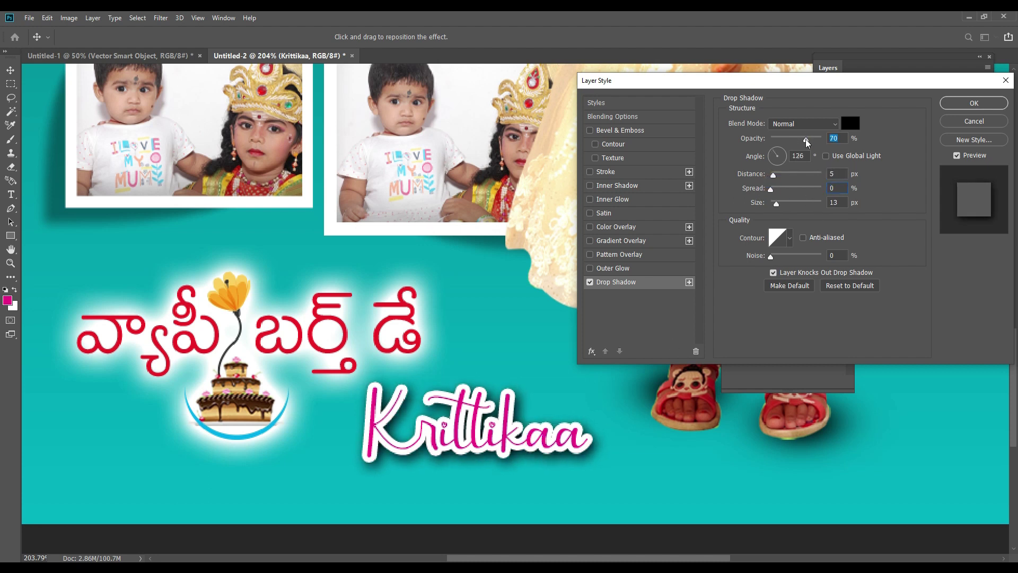
pyautogui.press('Return')
# Step: Fit the poster on screen and preview it with the panels hidden
pyautogui.hotkey('ctrl', '0')
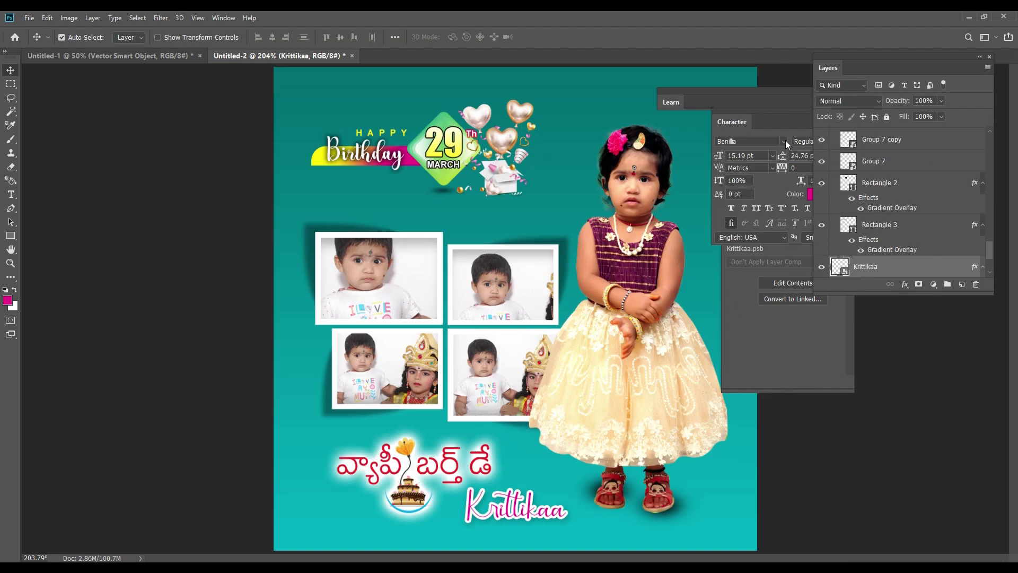
pyautogui.press('Tab')
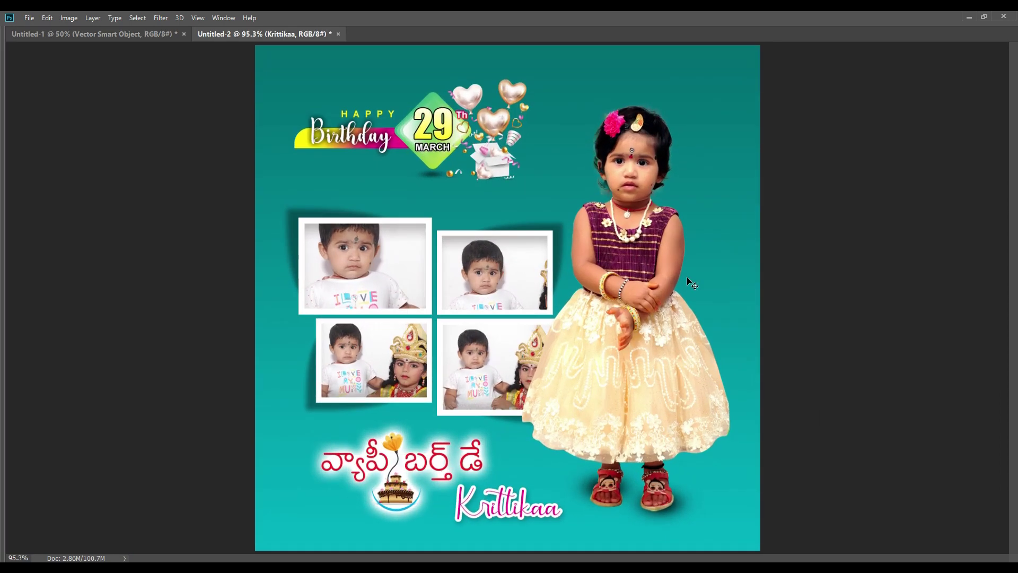
pyautogui.press('Tab')
pyautogui.hotkey('ctrl', '-')
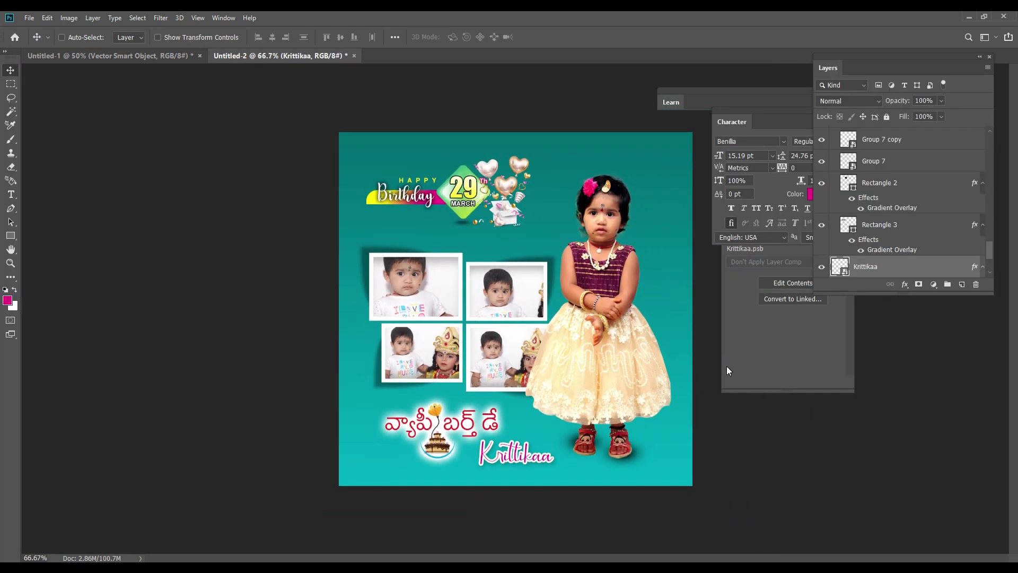
pyautogui.press('ctrl')
# Step: Drag the gold bokeh image from Untitled-1 into the poster, then delete the misplaced copy
pyautogui.click(161, 55)
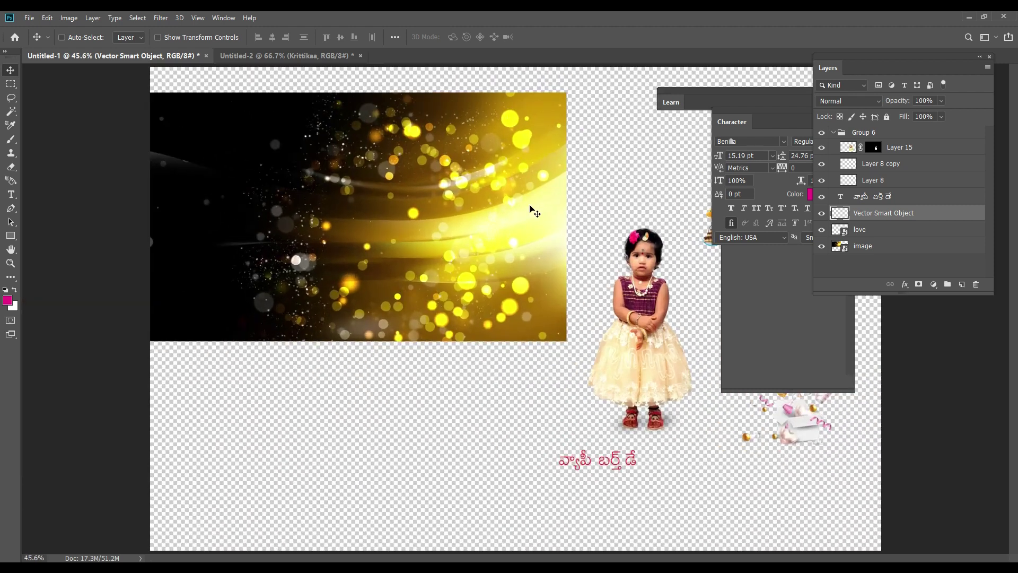
pyautogui.moveTo(533, 212); pyautogui.dragTo(576, 308)
pyautogui.hotkey('ctrl', '-')
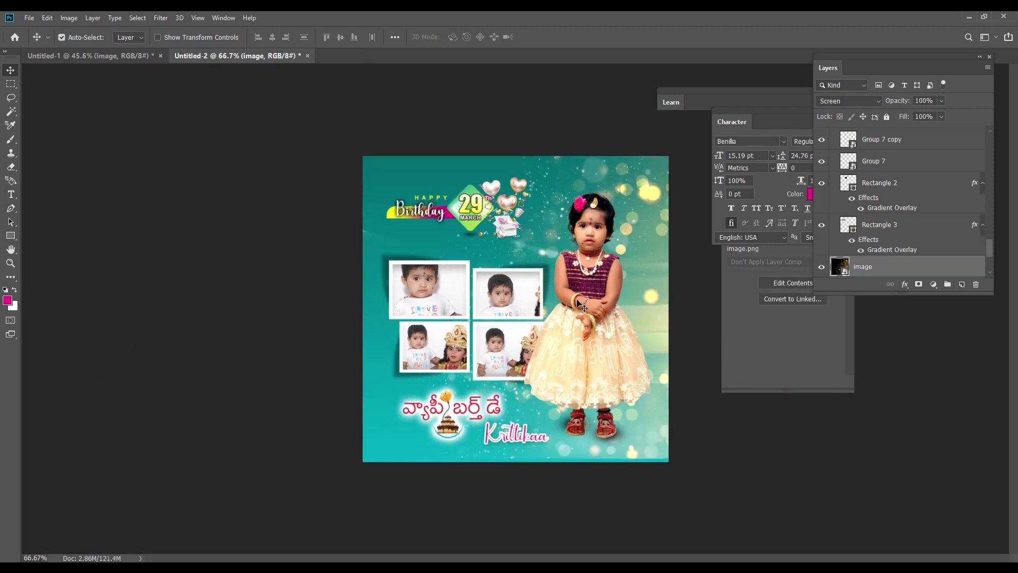
pyautogui.press('Delete')
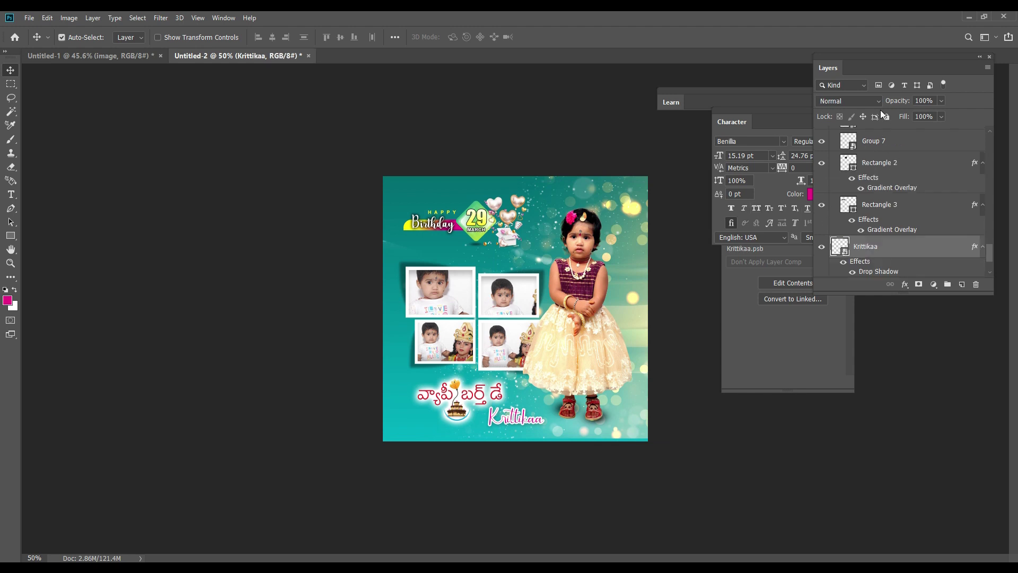
pyautogui.click(861, 101)
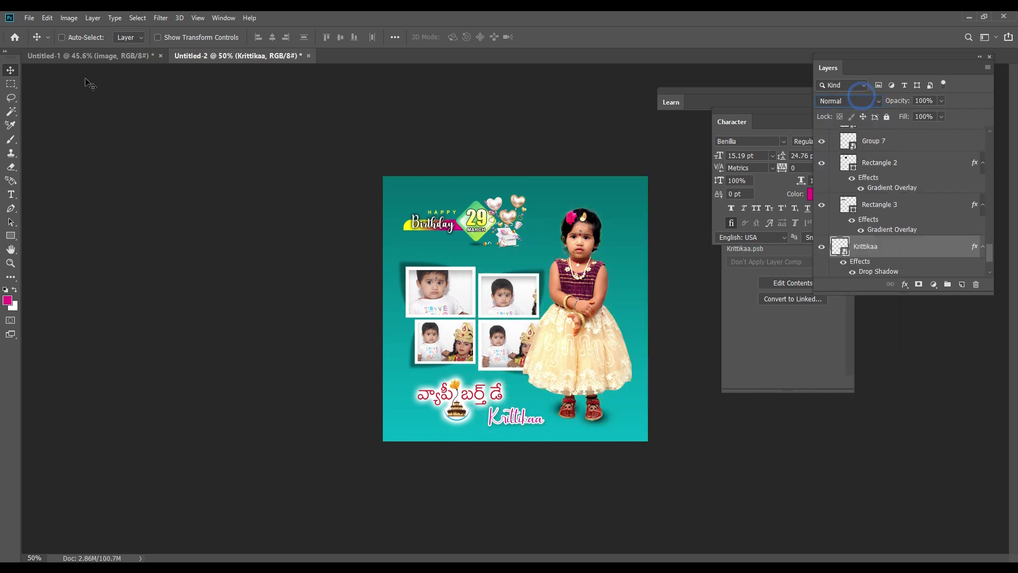
# Step: Set the gold image layer to Normal blending and drag it onto the poster again
pyautogui.click(109, 56)
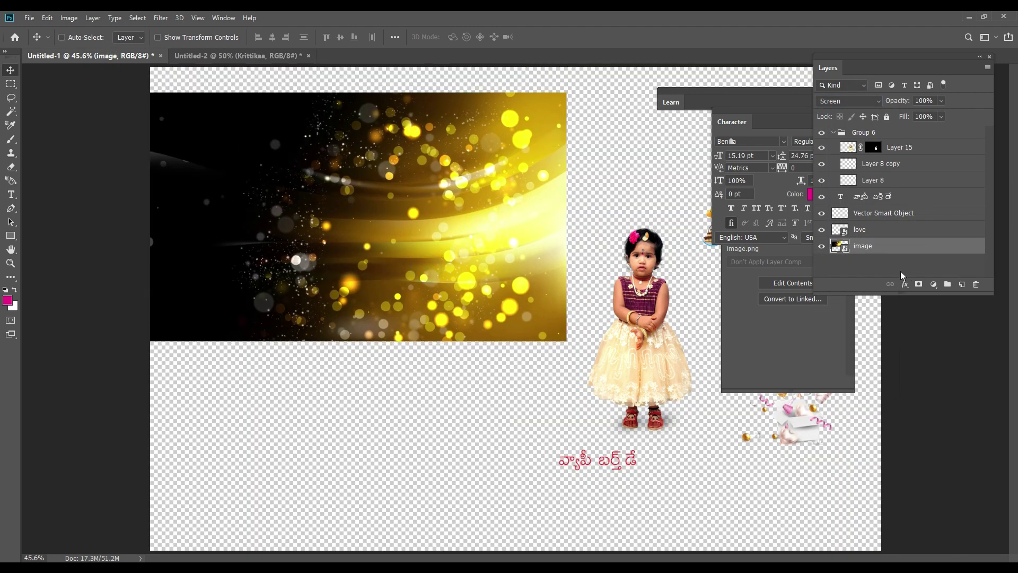
pyautogui.click(851, 101)
pyautogui.click(852, 111)
pyautogui.moveTo(589, 201)
pyautogui.mouseDown()
pyautogui.moveTo(266, 63)
pyautogui.moveTo(639, 353)
pyautogui.mouseUp()
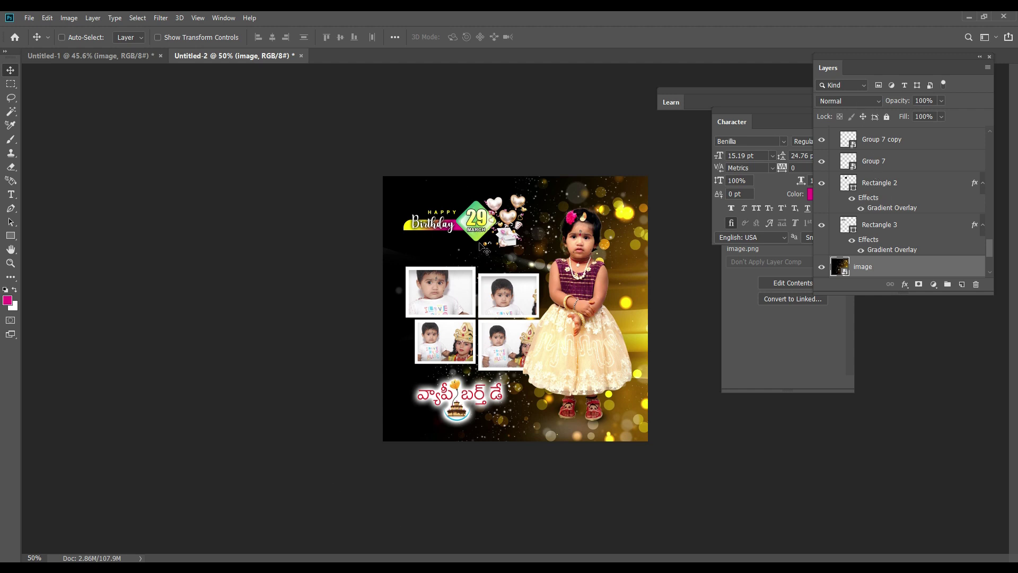
# Step: Set the bokeh layer's blending mode to Screen
pyautogui.click(867, 101)
pyautogui.press('Down')
pyautogui.press('Down')
pyautogui.press('Down')
pyautogui.press('Down')
pyautogui.press('Down')
pyautogui.press('Down')
pyautogui.press('Down')
pyautogui.press('Down')
pyautogui.press('Down')
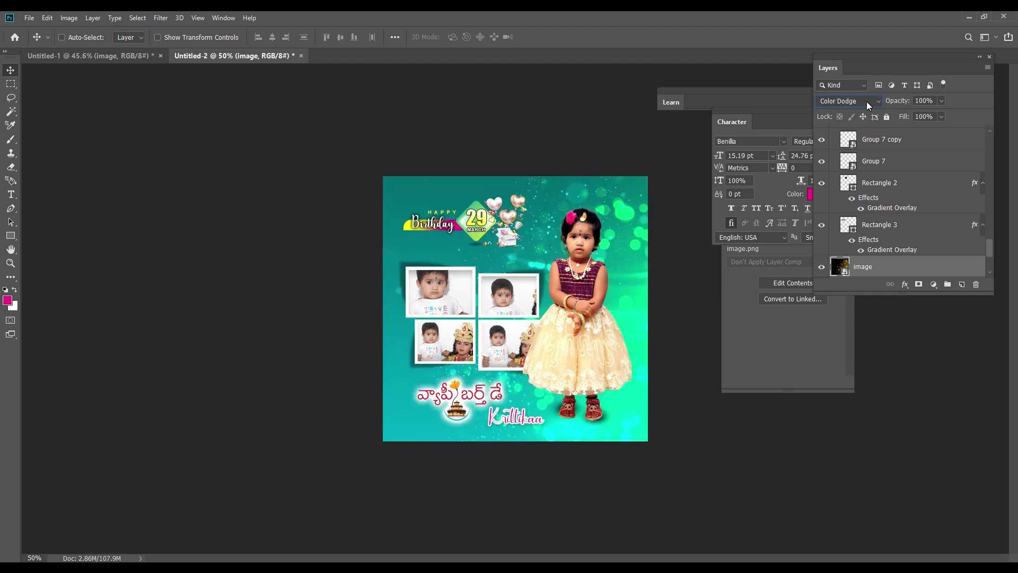
pyautogui.press('Up')
# Step: Scale the bokeh layer to about 74% so it covers the poster, then preview it
pyautogui.hotkey('ctrl', 't')
pyautogui.moveTo(312, 310)
pyautogui.mouseDown()
pyautogui.moveTo(333, 301)
pyautogui.moveTo(261, 286)
pyautogui.mouseUp()
pyautogui.moveTo(689, 431)
pyautogui.mouseDown()
pyautogui.moveTo(631, 370)
pyautogui.moveTo(632, 352)
pyautogui.mouseUp()
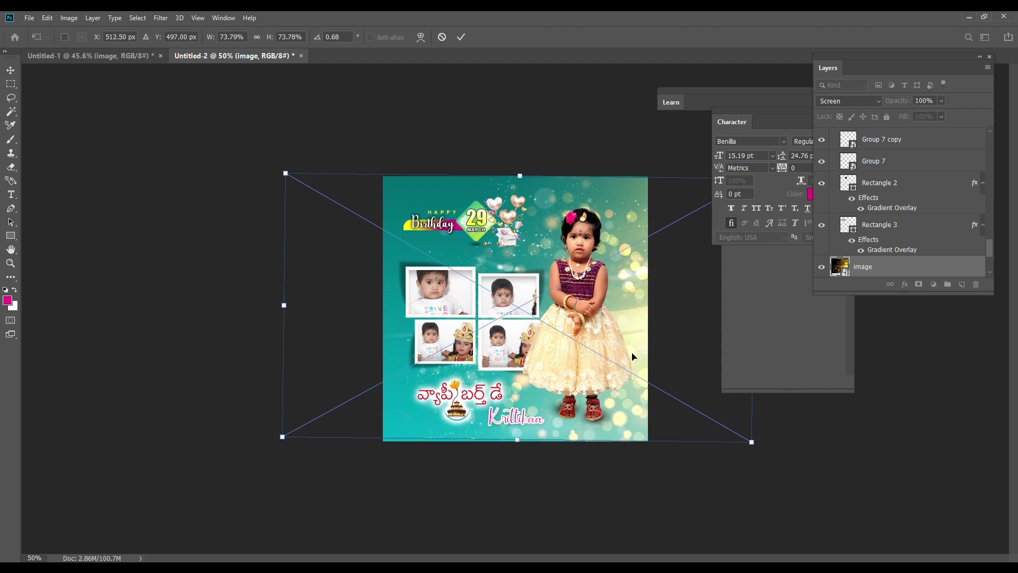
pyautogui.moveTo(268, 311); pyautogui.dragTo(271, 310)
pyautogui.press('Return')
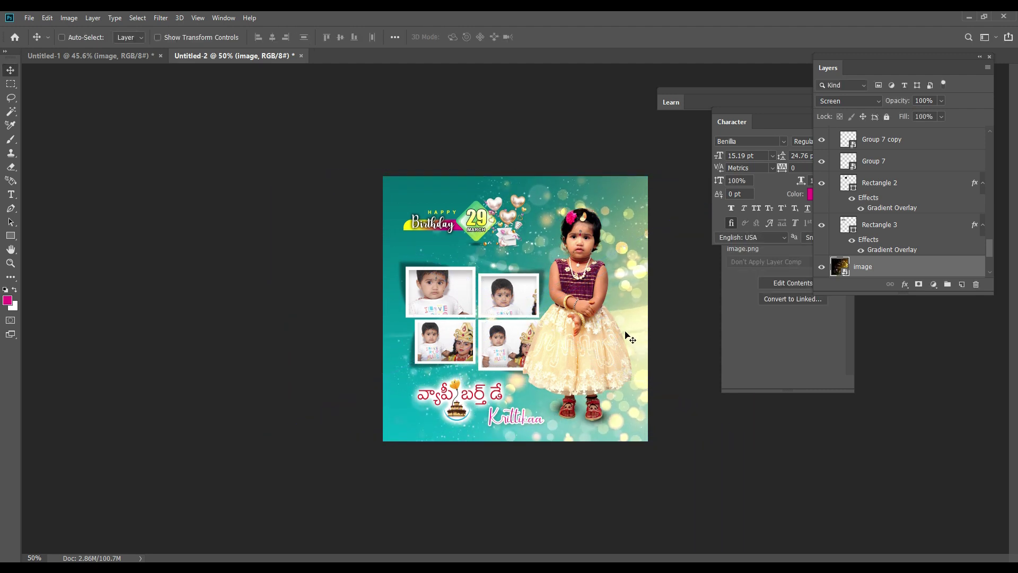
pyautogui.scroll(1, 652, 284)
pyautogui.scroll(2, 653, 285)
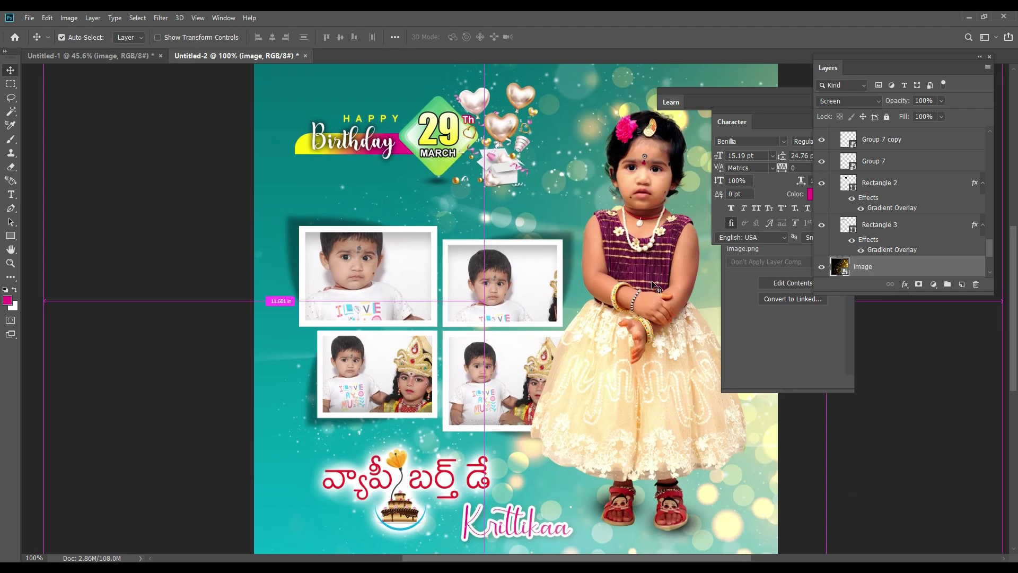
pyautogui.press('Tab')
pyautogui.scroll(-2, 654, 287)
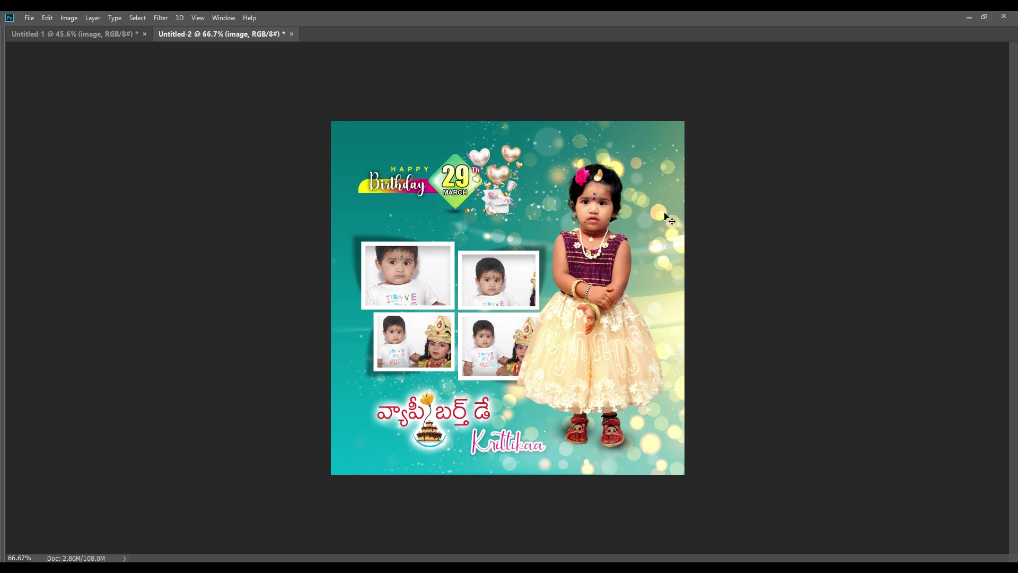
# Step: Shift the bokeh lights right and stretch the layer's left edge outward
pyautogui.moveTo(657, 332)
pyautogui.mouseDown()
pyautogui.moveTo(683, 266)
pyautogui.moveTo(700, 266)
pyautogui.mouseUp()
pyautogui.hotkey('ctrl', 't')
pyautogui.moveTo(237, 289); pyautogui.dragTo(229, 288)
pyautogui.press('Return')
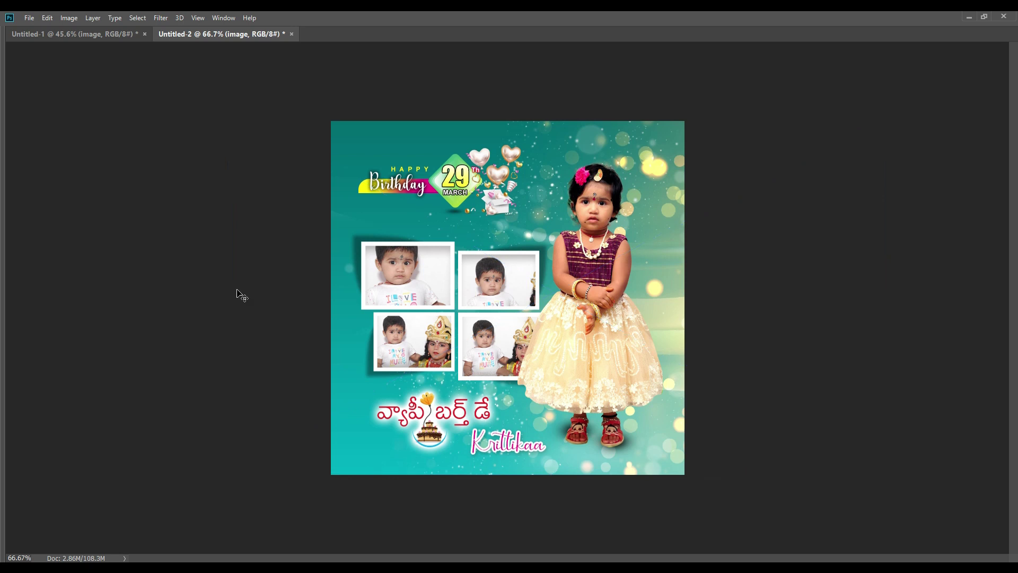